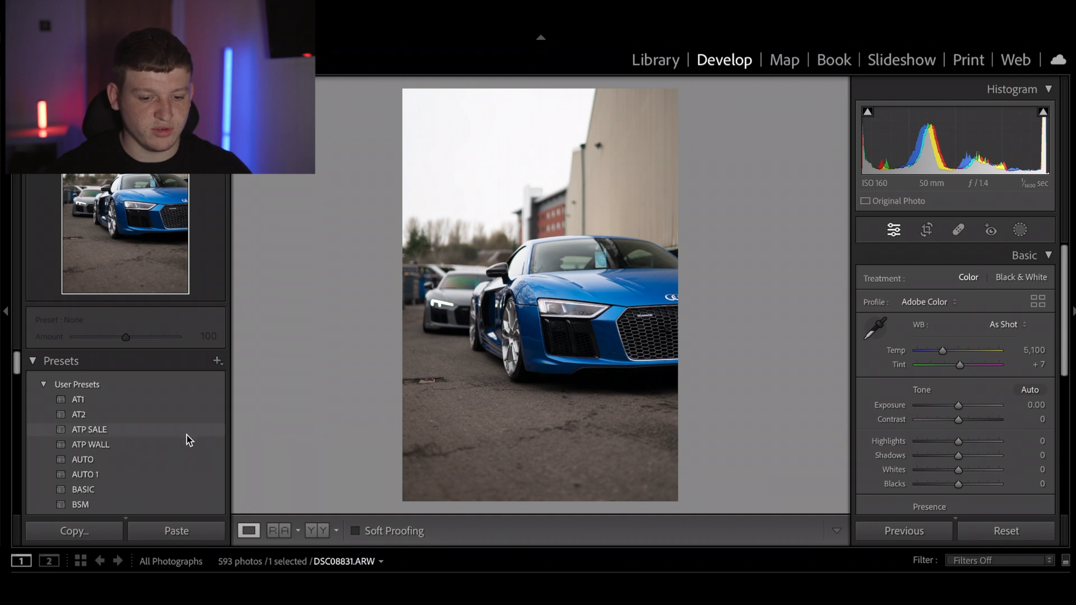
Step: Browse the user presets by previewing them on the blue car photo and apply the GLOW preset
scroll(183, 435, down, 2)
scroll(183, 435, down, 1)
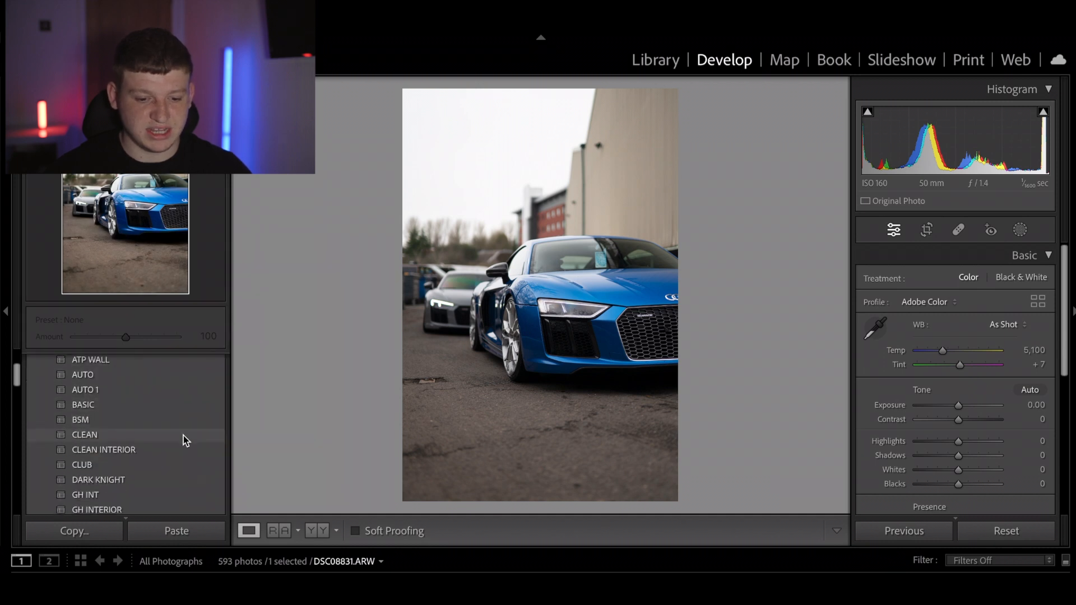
scroll(184, 435, down, 2)
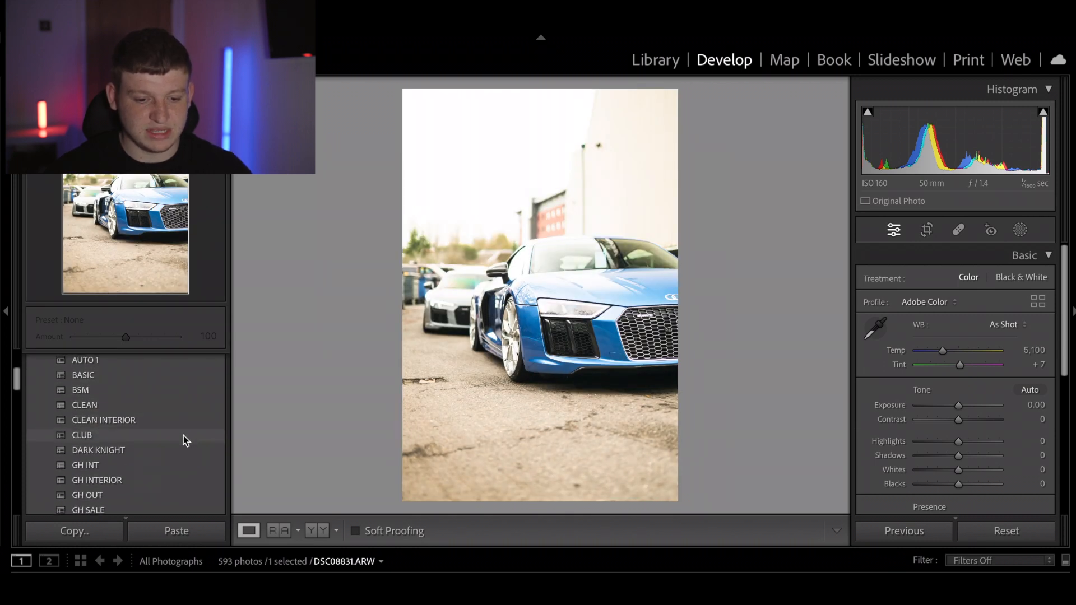
scroll(184, 435, down, 2)
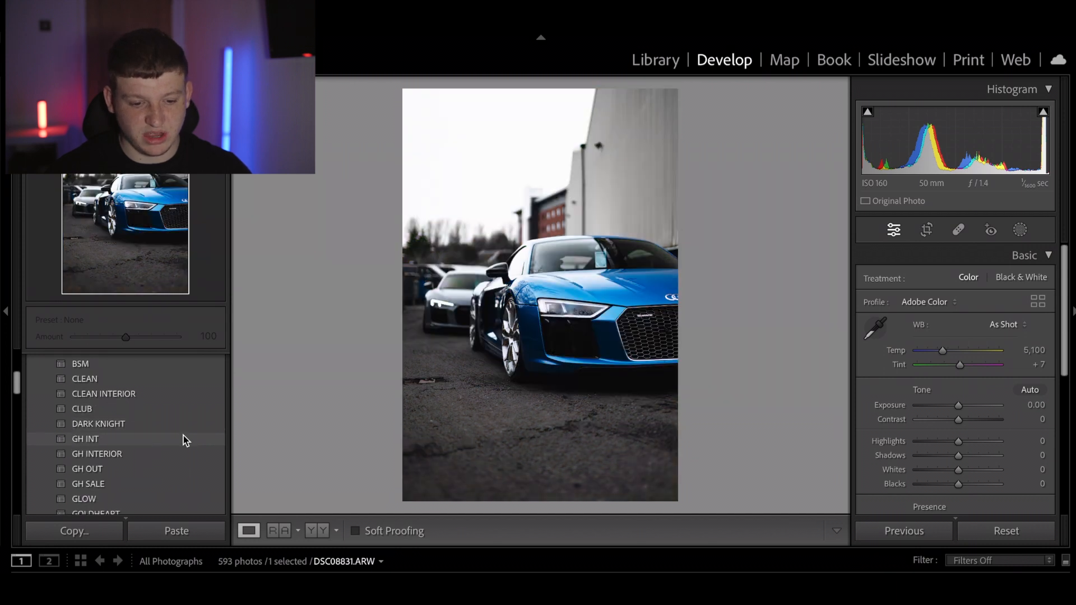
scroll(183, 435, down, 2)
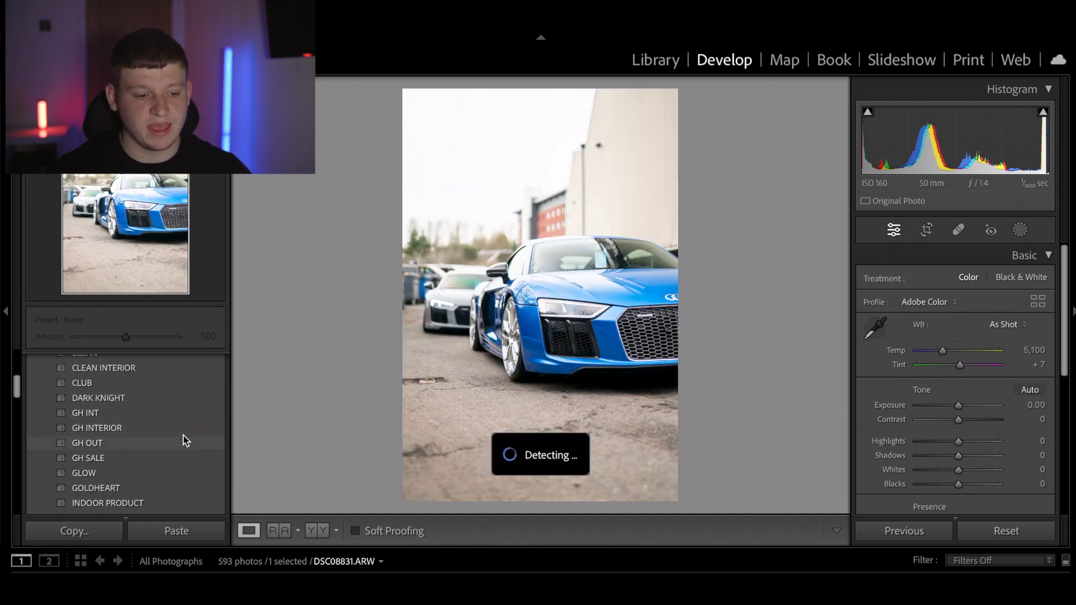
scroll(184, 436, down, 2)
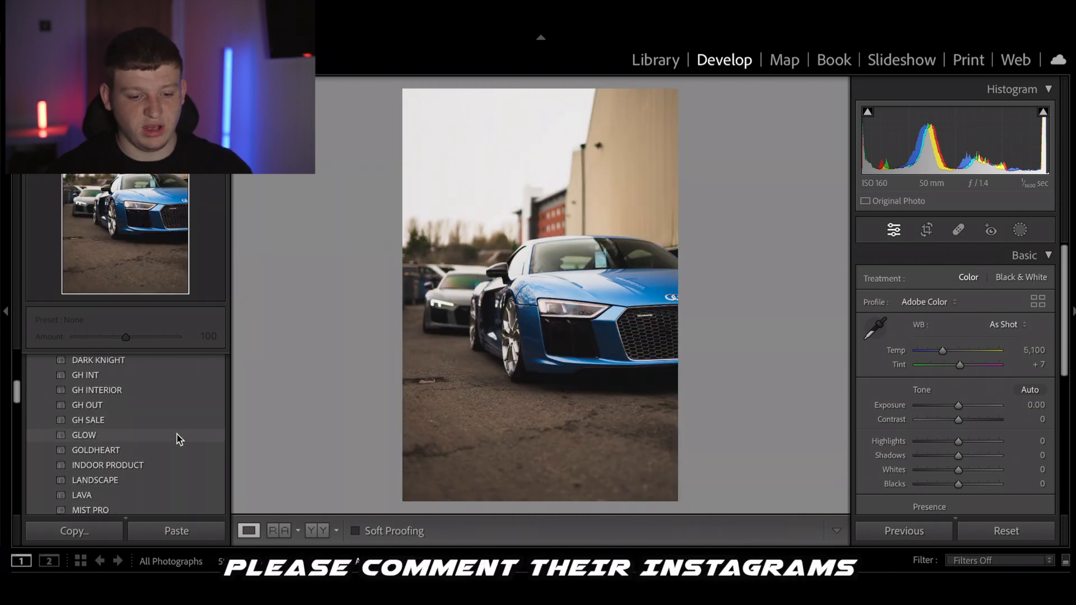
click(178, 435)
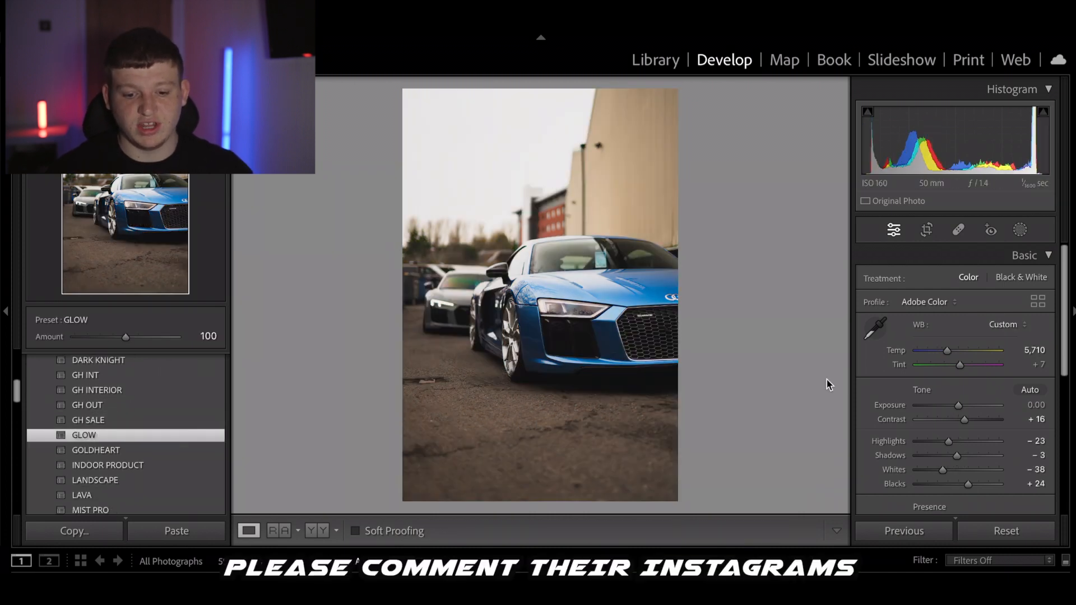
Step: Correct the white balance to Temp 5,250 and Tint +5 by sampling the pale sky as the neutral target
click(880, 330)
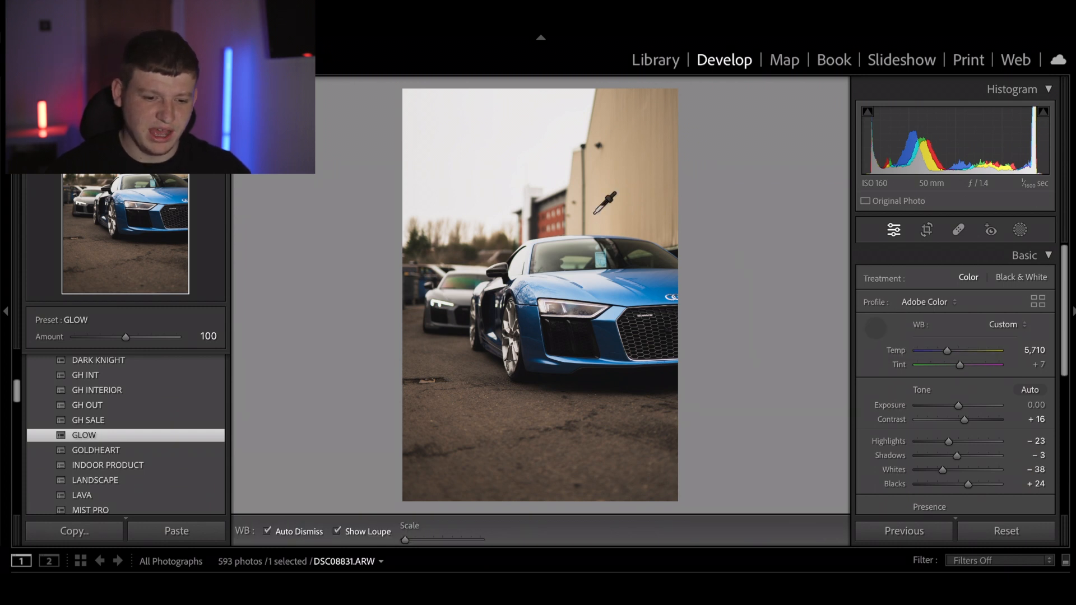
click(502, 167)
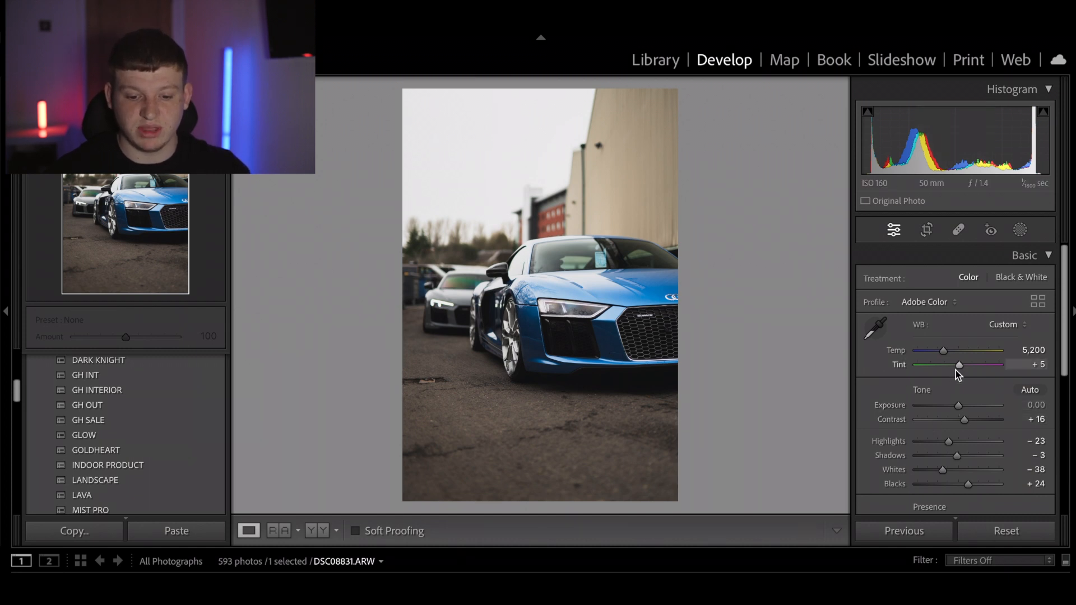
drag(943, 351, 944, 359)
click(875, 329)
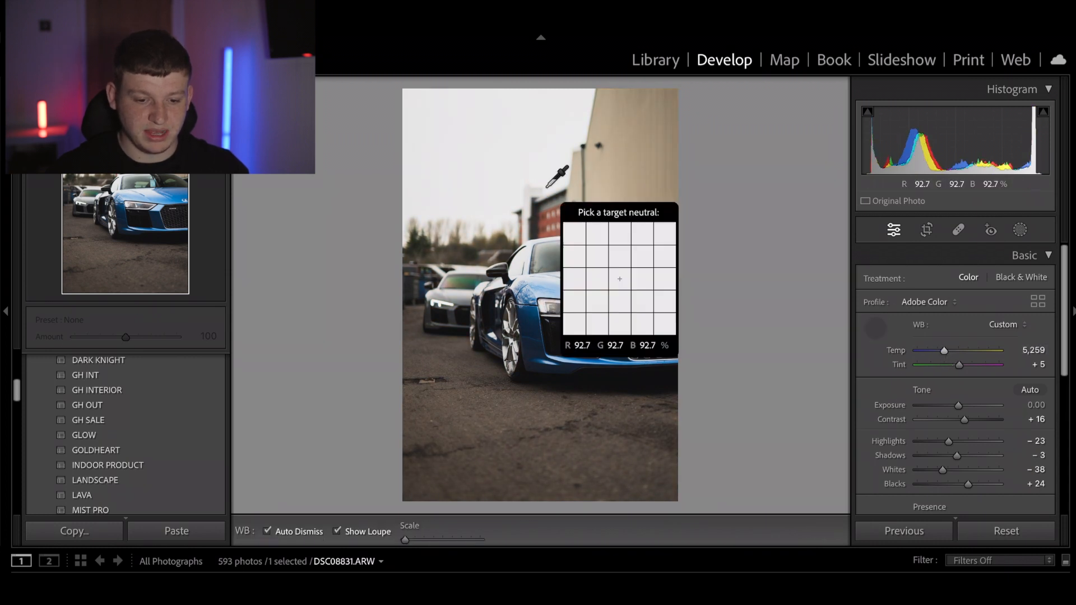
click(483, 161)
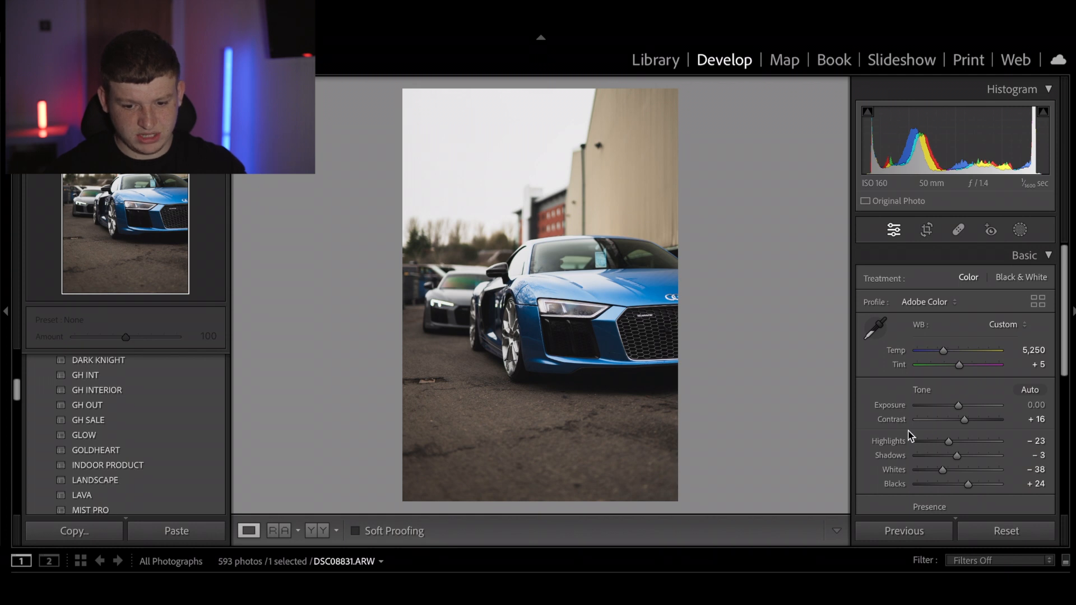
Step: Refine the tone and presence with Shadows +12, Contrast +29, Highlights -51 and Texture -24
drag(955, 457, 963, 461)
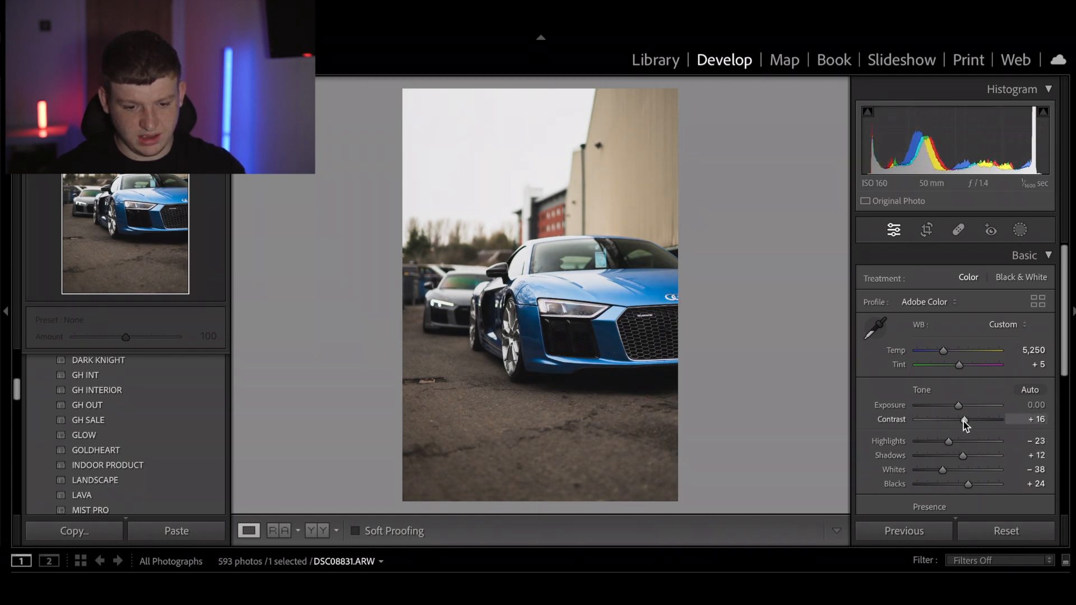
drag(964, 422, 970, 424)
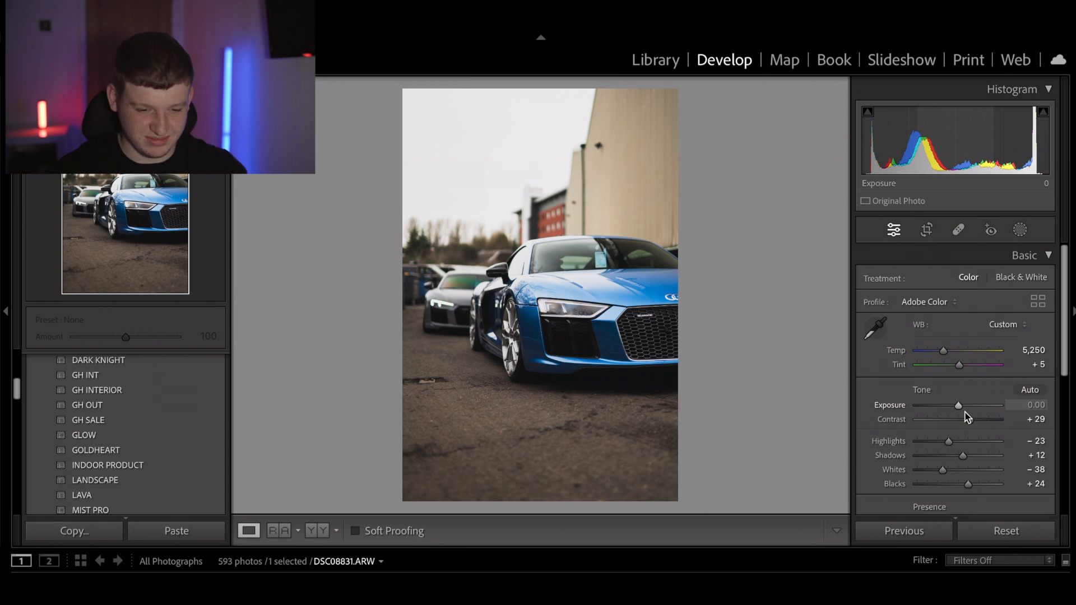
mouse_move(949, 442)
mouse_down()
mouse_move(916, 442)
mouse_move(937, 445)
mouse_up()
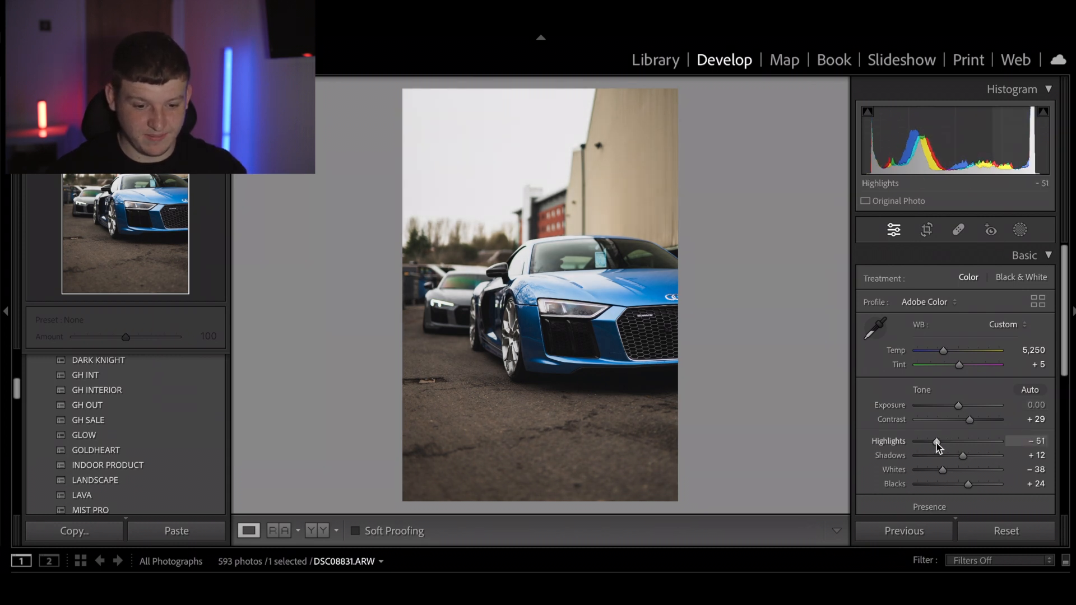
scroll(967, 487, down, 3)
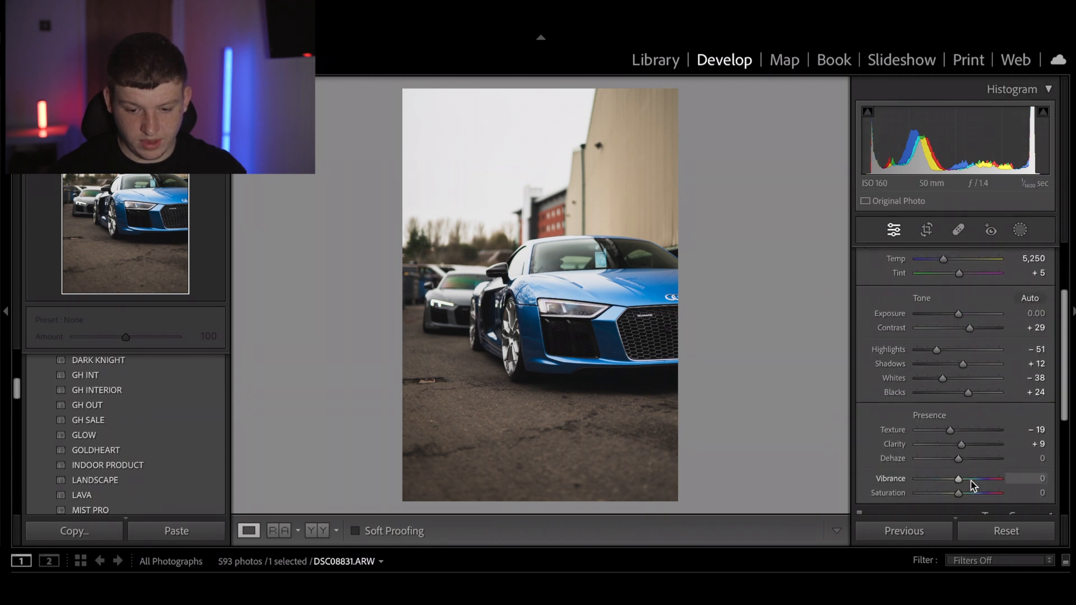
drag(949, 433, 947, 432)
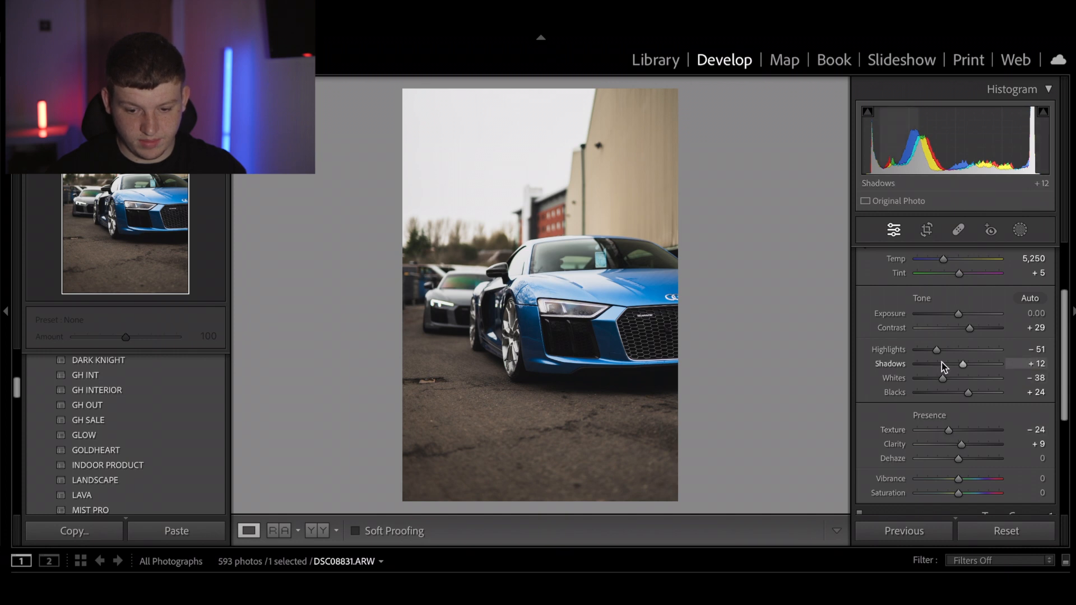
Step: Compare the edited blue car photo with its unedited version
key(backslash)
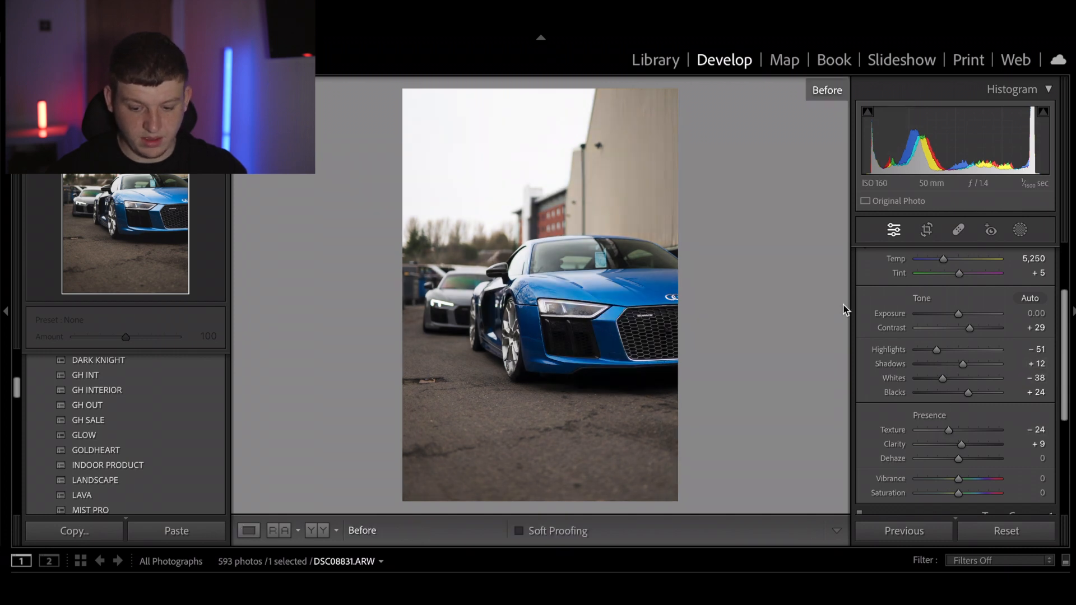
key(backslash)
key(backslash)
key(backslash)
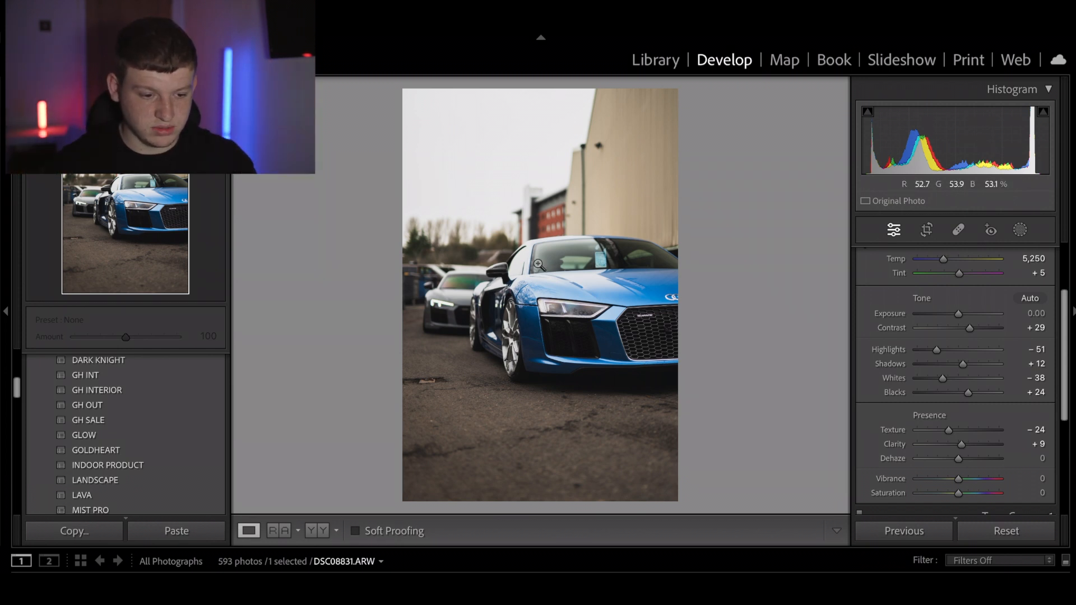
Step: Apply the GLOW preset to the landscape blue car photo DSC08833.ARW
key(Right)
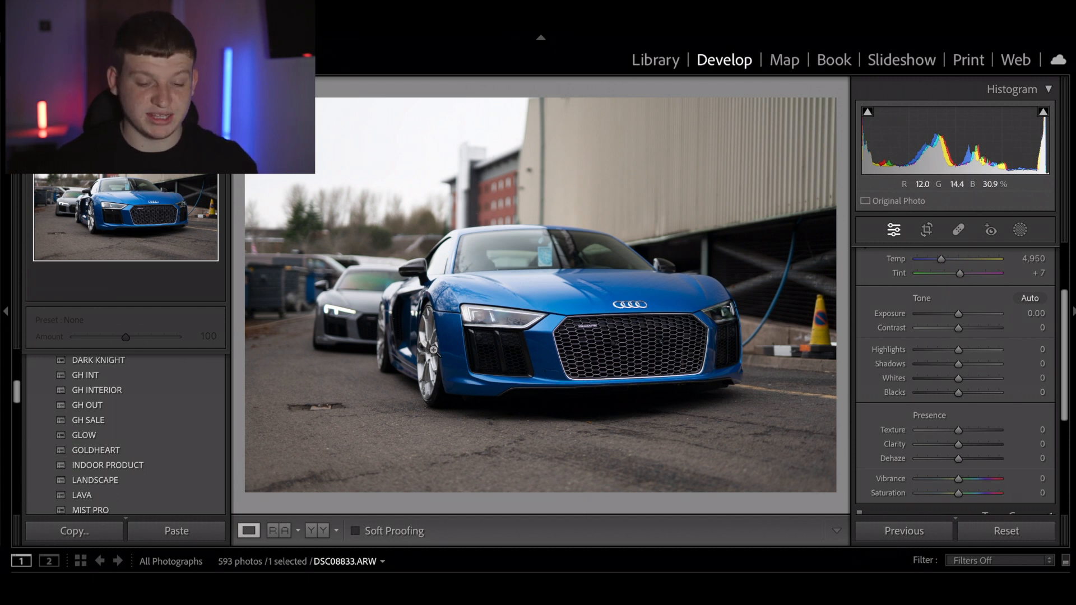
click(192, 438)
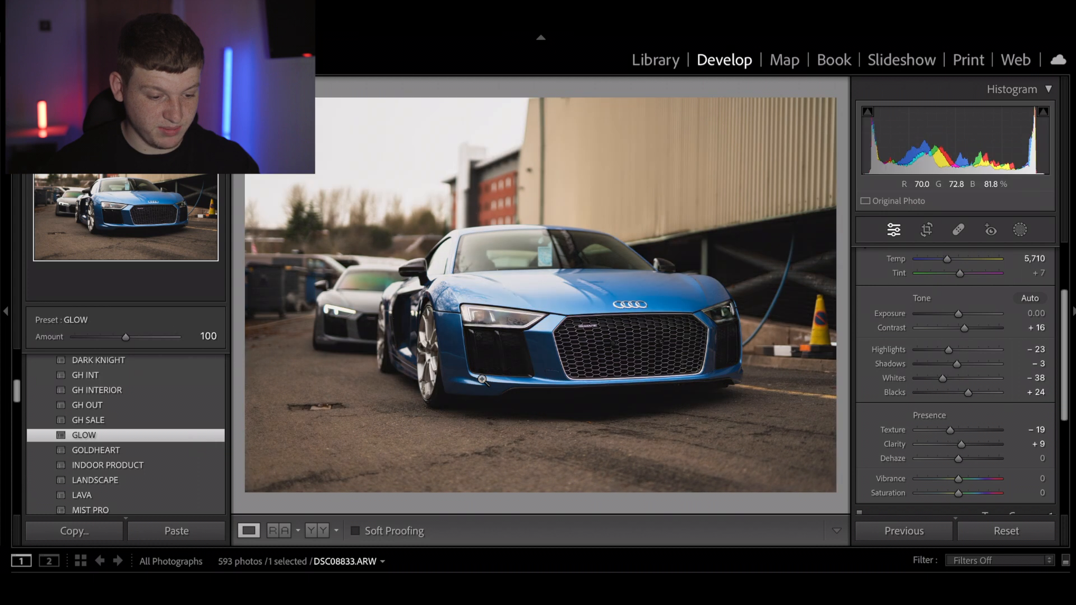
Step: Neutralize the white balance to Temp 5,200 and Tint +5 from the sky, and set Blacks to -21 and Whites to -54
scroll(917, 279, up, 1)
scroll(918, 281, up, 1)
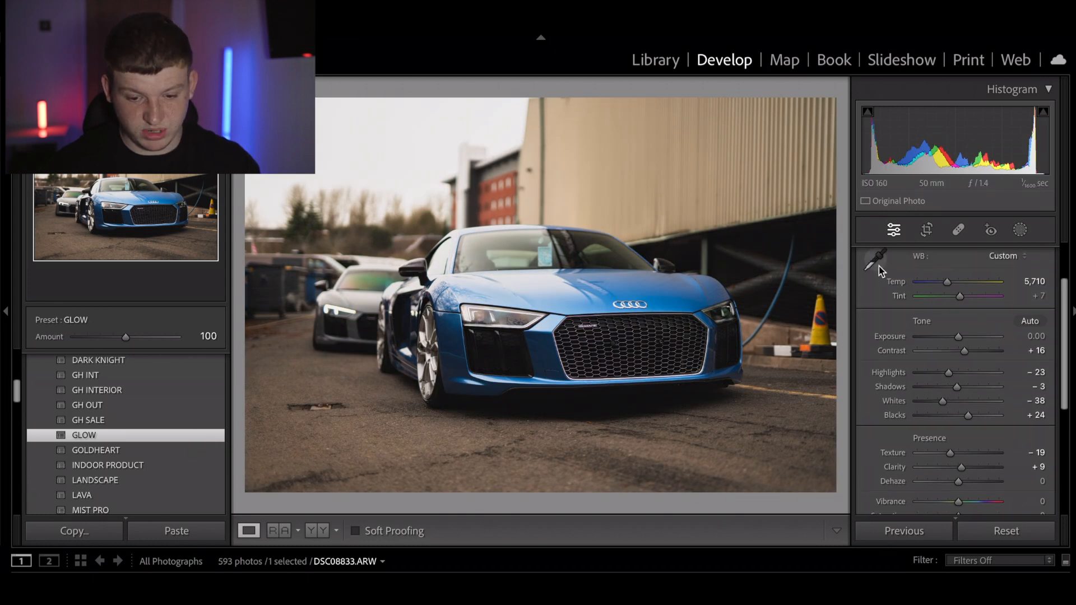
click(876, 264)
click(504, 172)
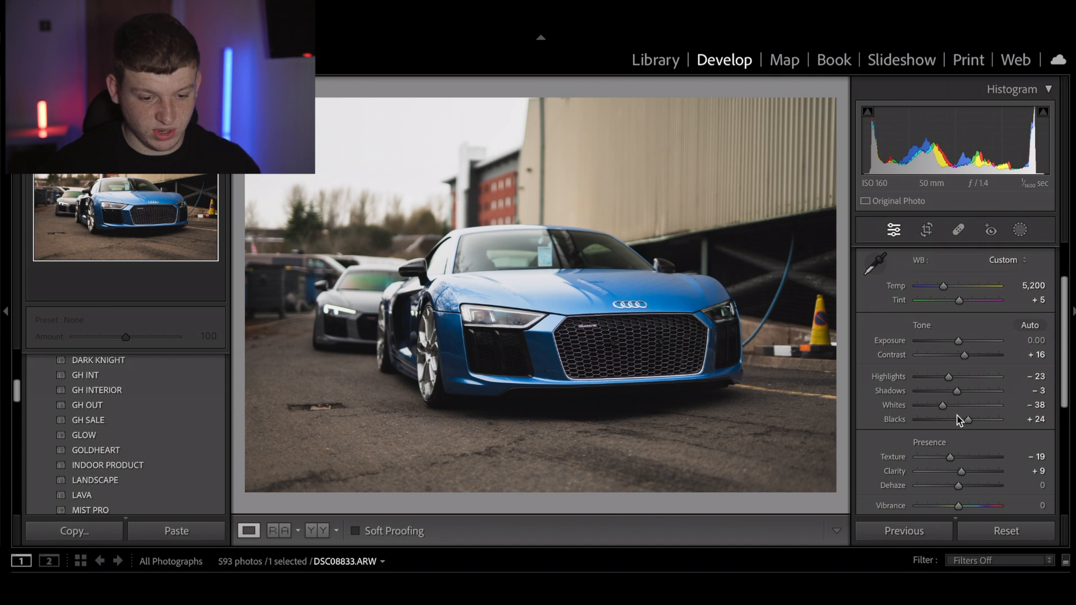
drag(966, 422, 937, 408)
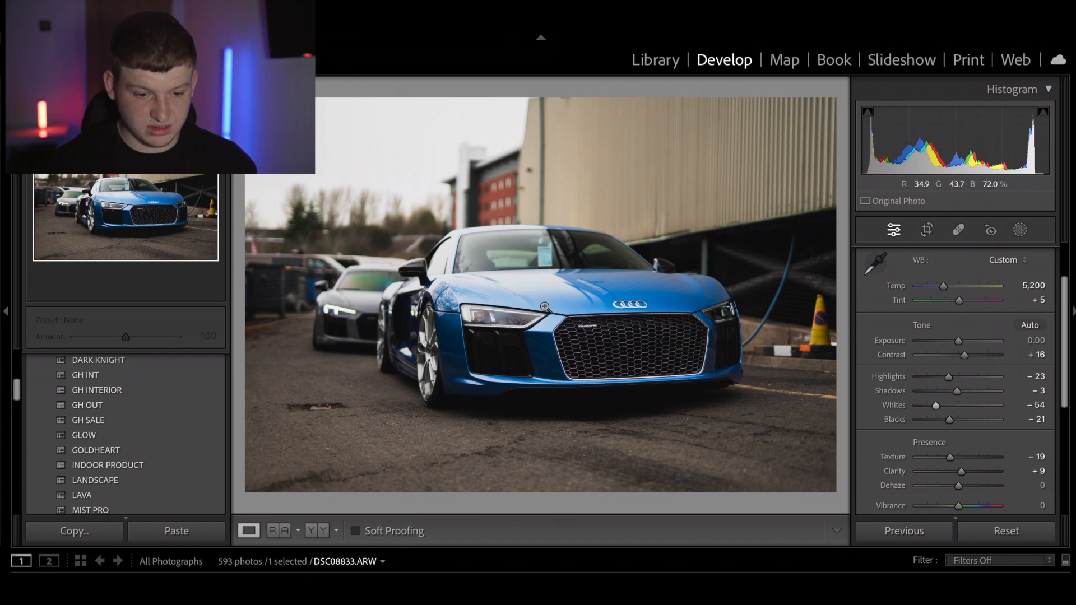
Step: Inspect the blue car's front end, grille, badges and headlight up close
click(500, 308)
drag(511, 364, 696, 269)
drag(501, 256, 302, 231)
drag(637, 273, 355, 269)
drag(603, 313, 385, 286)
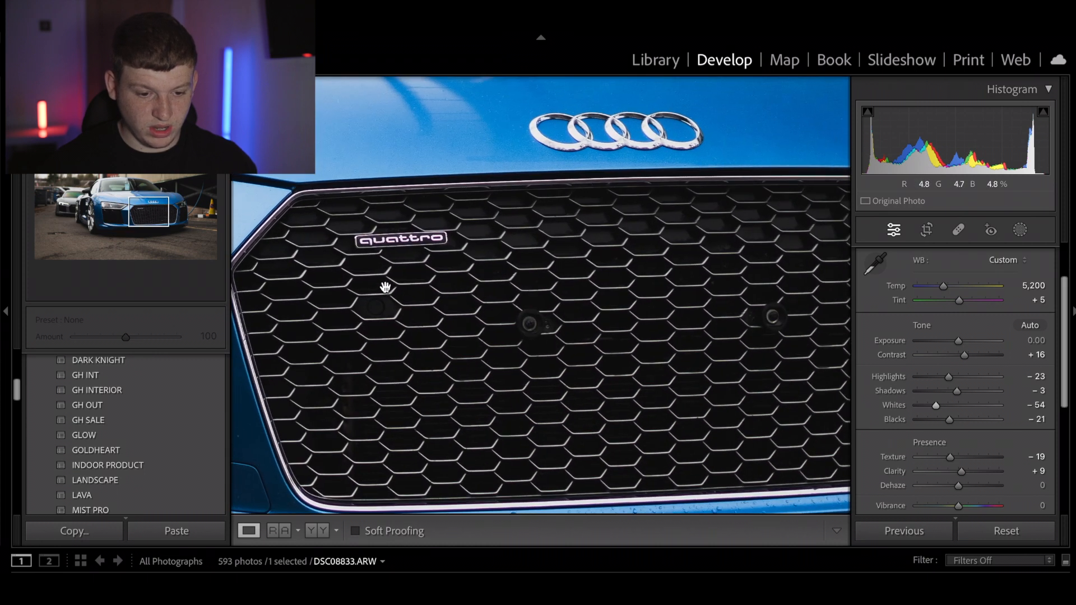
drag(605, 268, 465, 348)
drag(631, 333, 478, 310)
drag(460, 252, 509, 274)
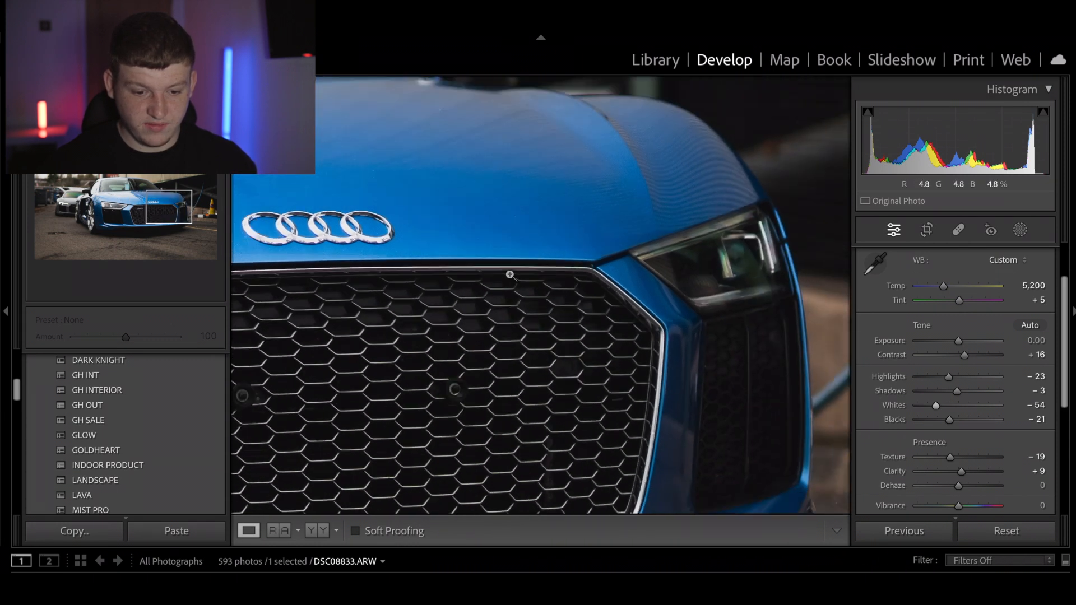
click(509, 274)
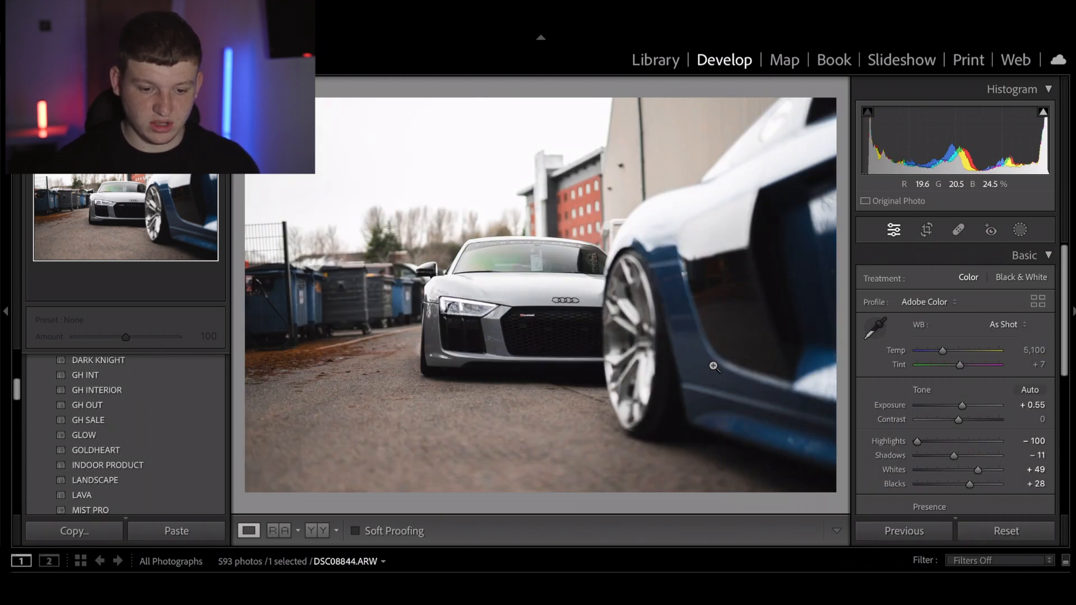
Step: Compare the edited photos of the white car behind the blue one, from DSC08839.ARW to DSC08844.ARW
key(Left)
key(Left)
key(Left)
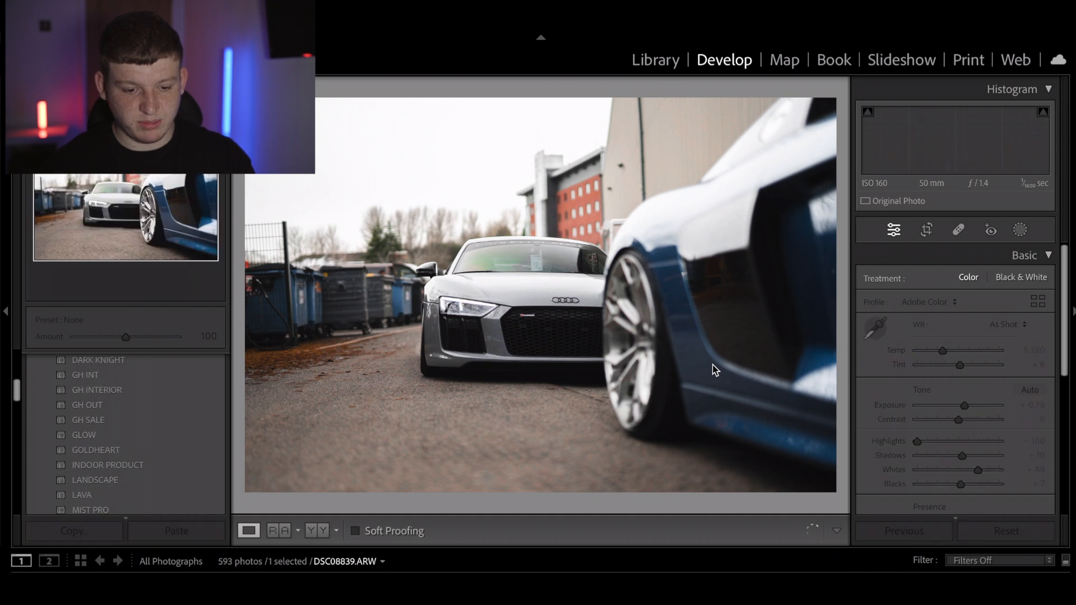
key(Right)
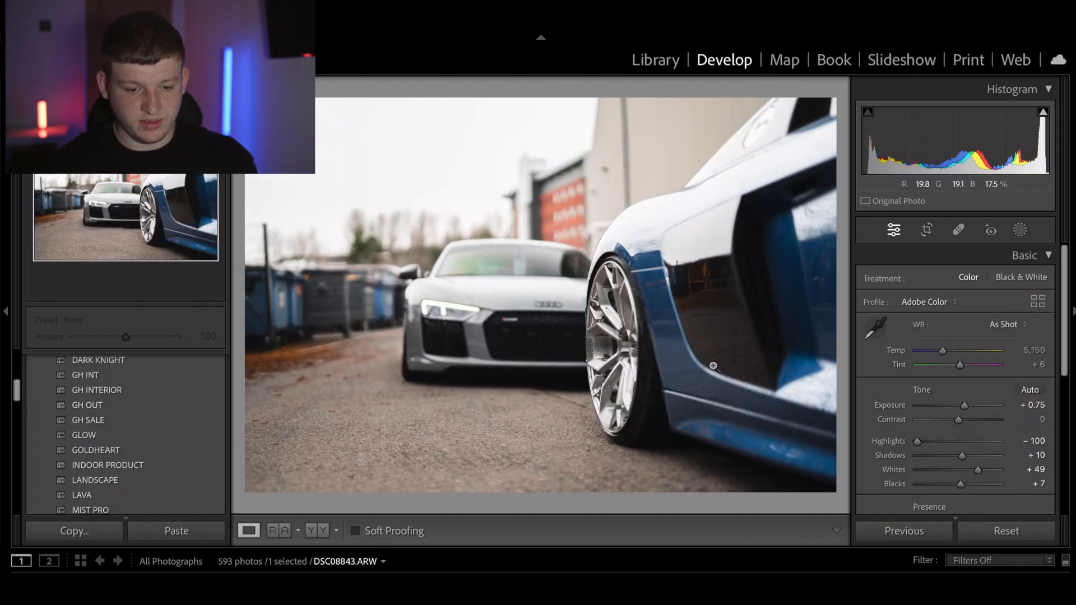
key(Right)
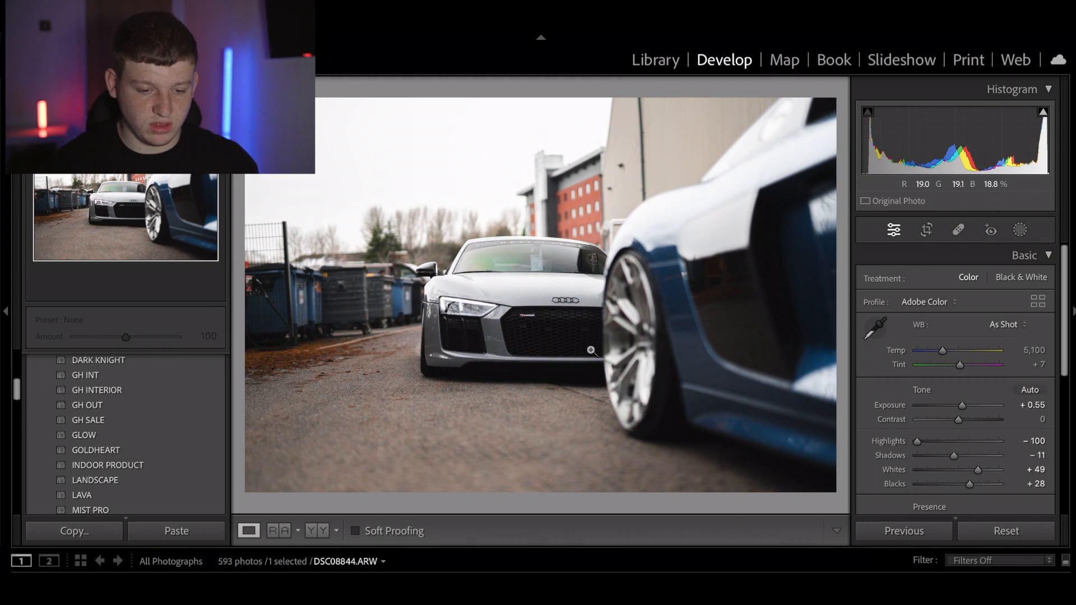
Step: Inspect the dark Audi's headlight, bonnet and grille up close in DSC08846.ARW
key(Right)
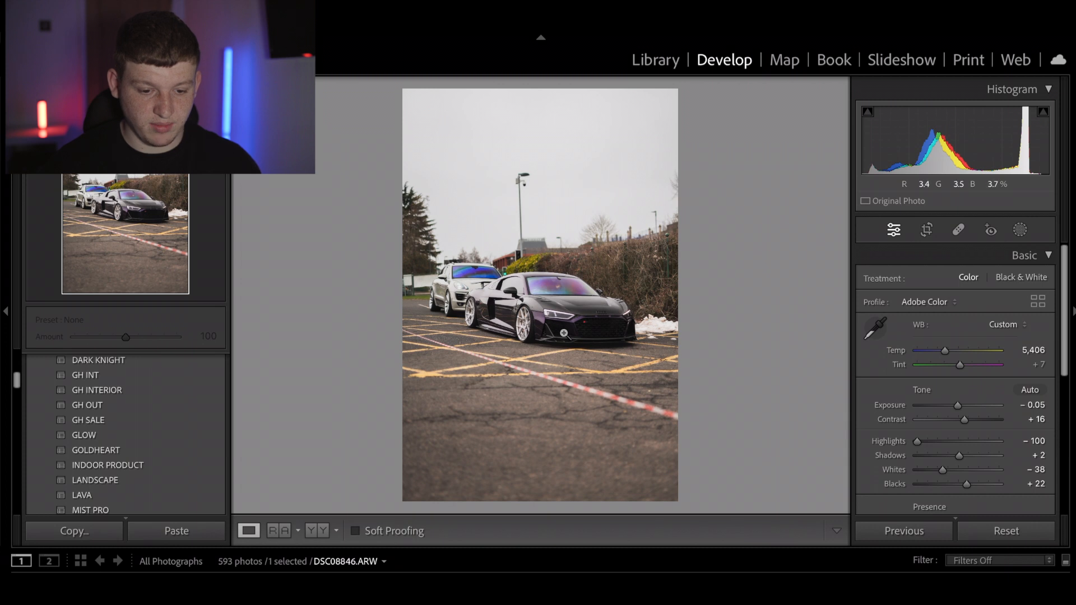
click(539, 313)
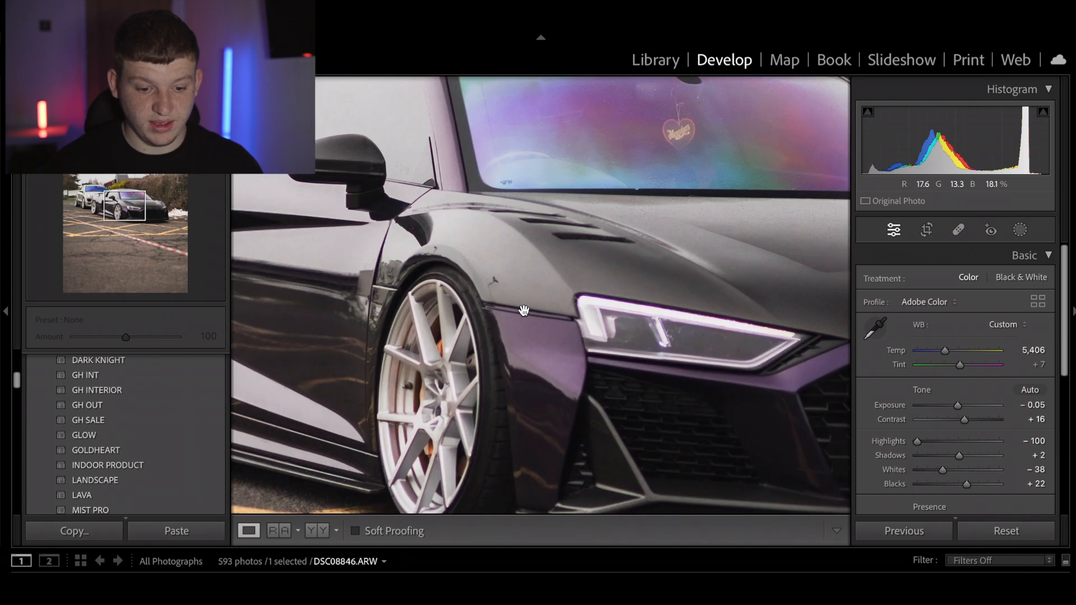
drag(547, 311, 482, 199)
drag(626, 253, 407, 313)
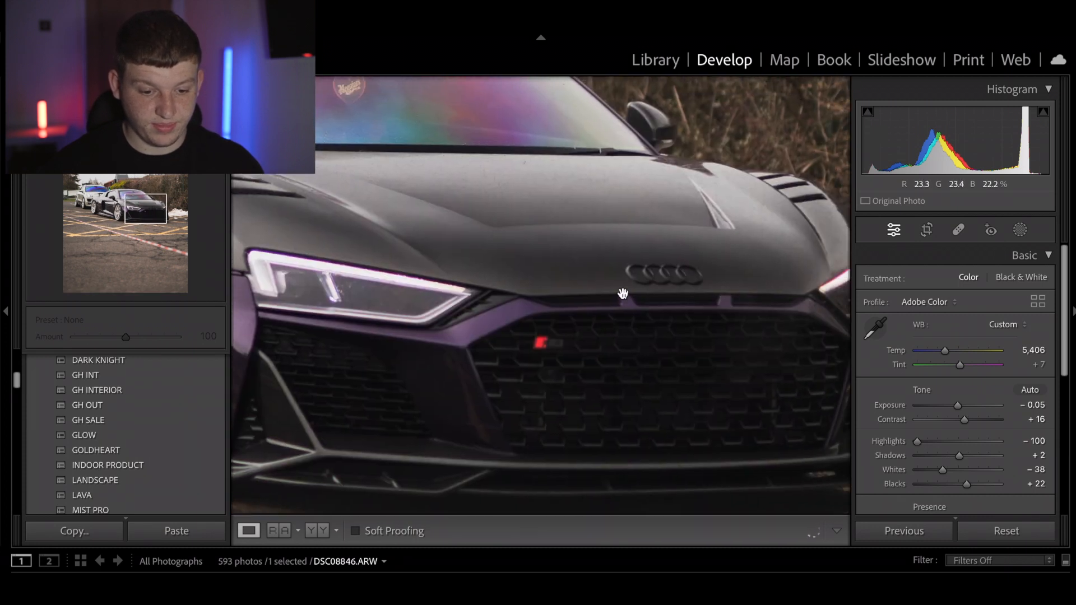
drag(622, 293, 528, 269)
click(528, 269)
Step: Apply the ULTIMATE DUBS preset to the West Forged hoodie photo DSC08869.ARW and set Highlights to -54
key(Right)
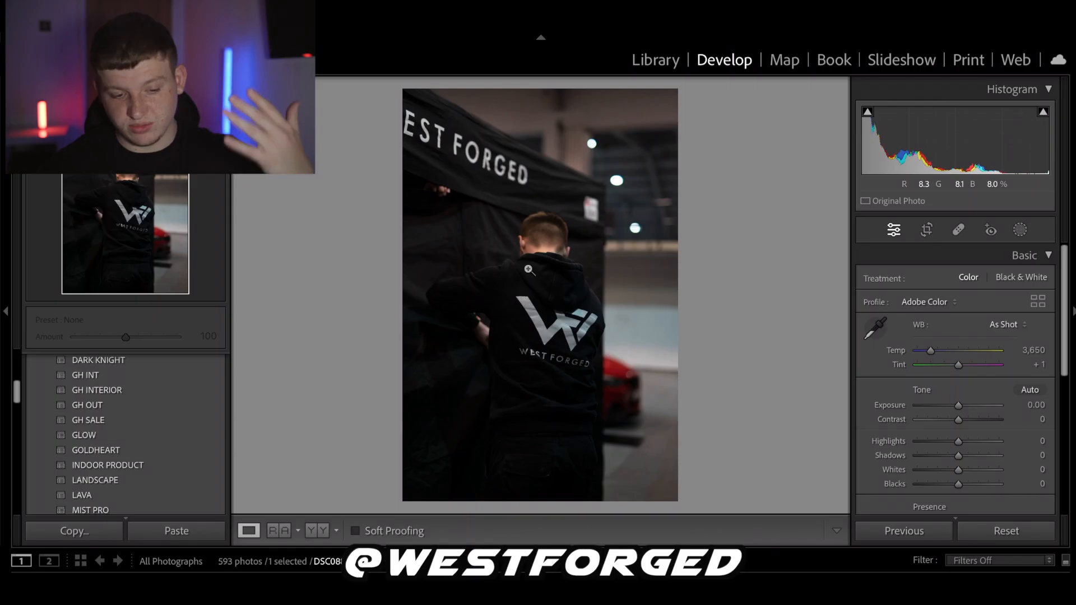
scroll(133, 434, down, 5)
scroll(133, 435, down, 3)
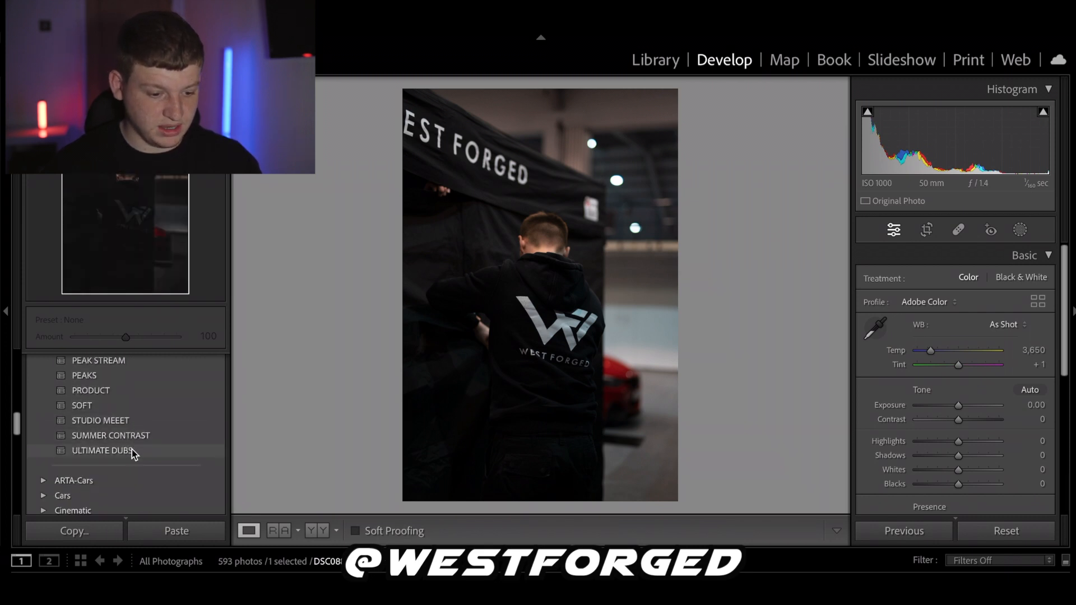
click(133, 453)
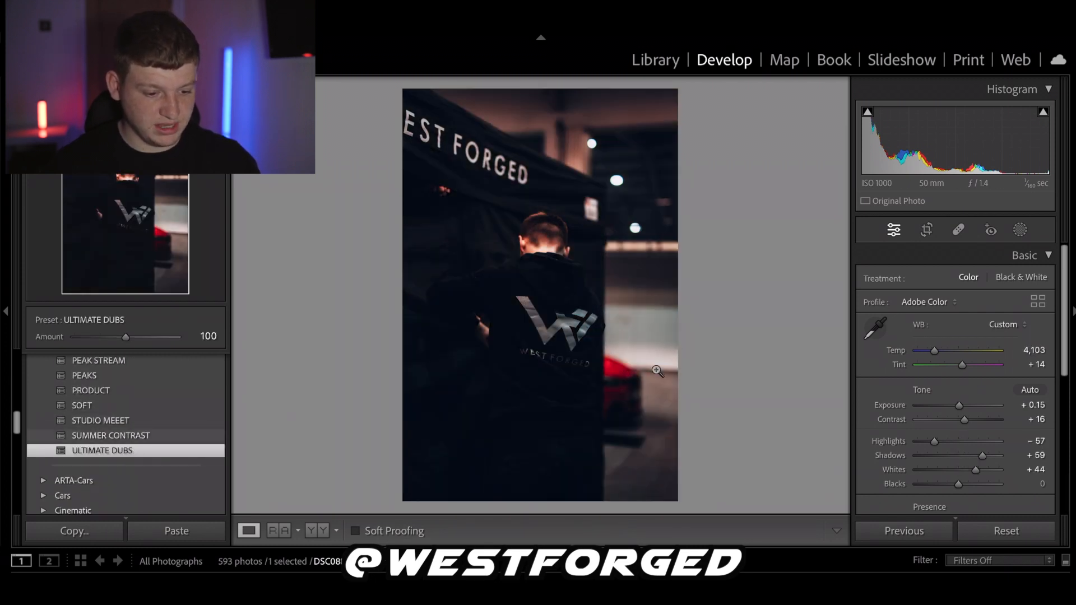
mouse_move(935, 443)
mouse_down()
mouse_move(961, 447)
mouse_move(938, 449)
mouse_up()
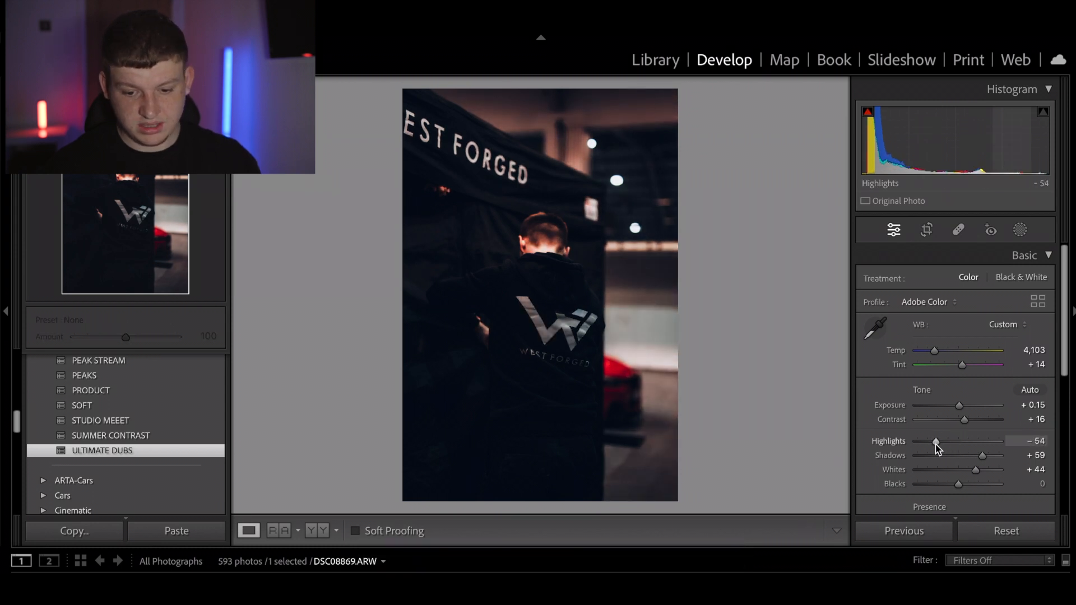
Step: Apply the GLOW preset to the hoodie photo and neutralise its white balance by sampling the pale wall in the background
scroll(206, 377, up, 3)
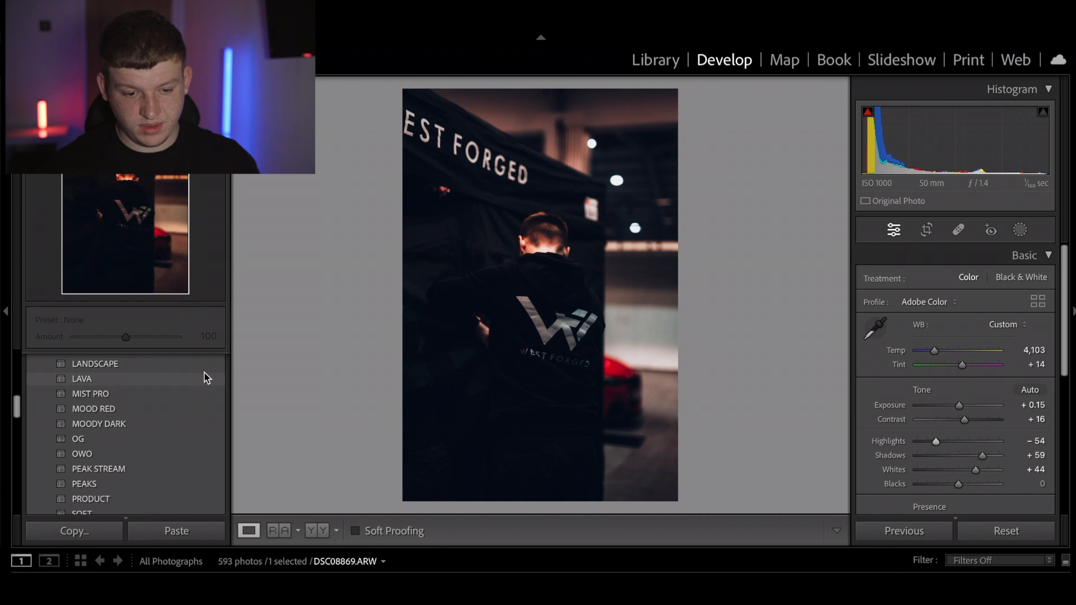
scroll(203, 381, up, 3)
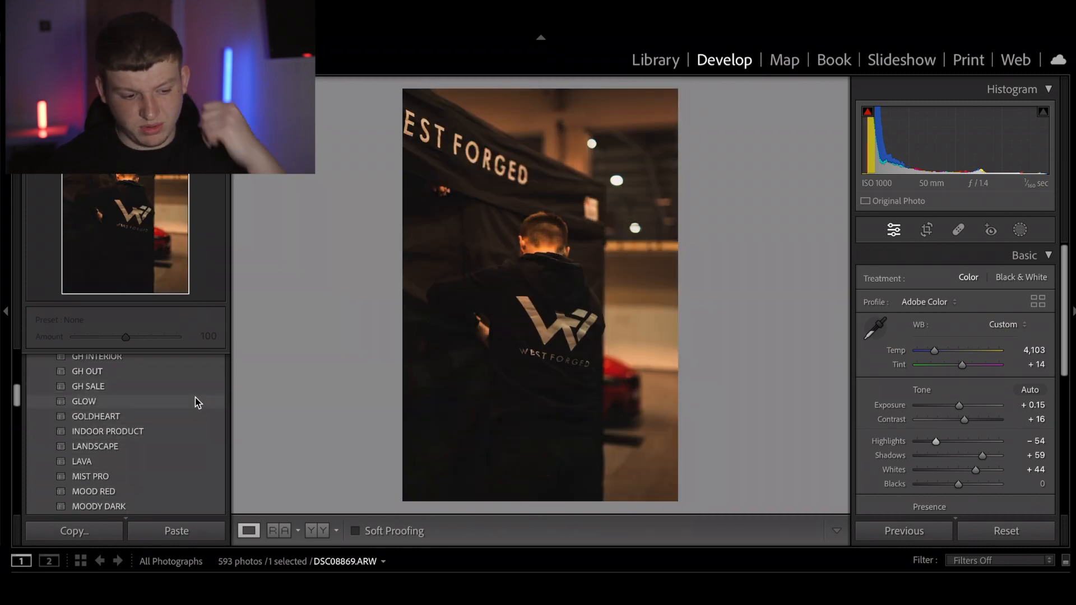
click(197, 402)
click(876, 327)
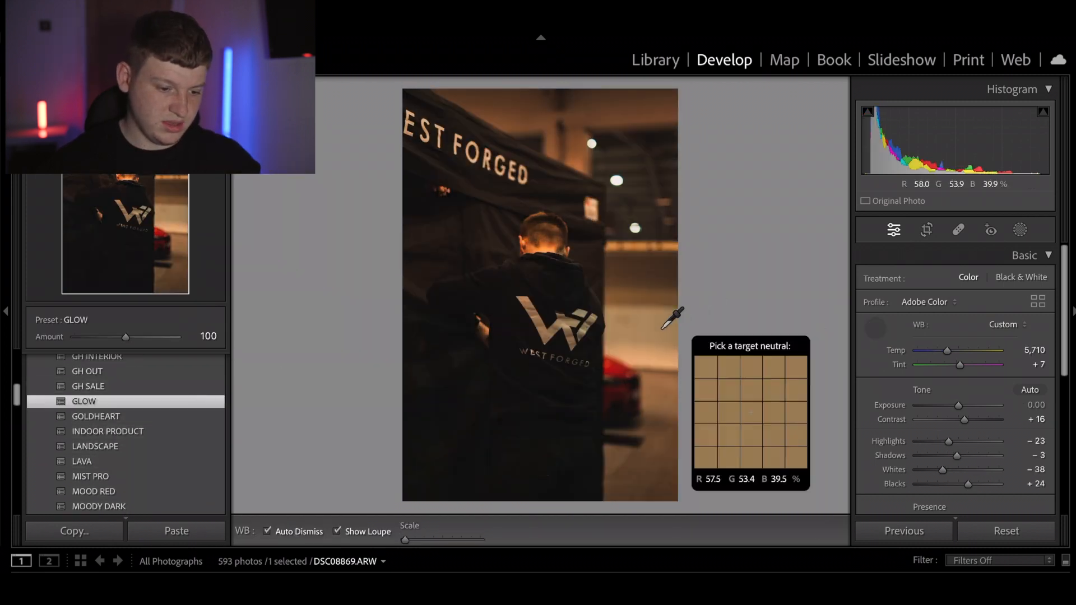
click(644, 334)
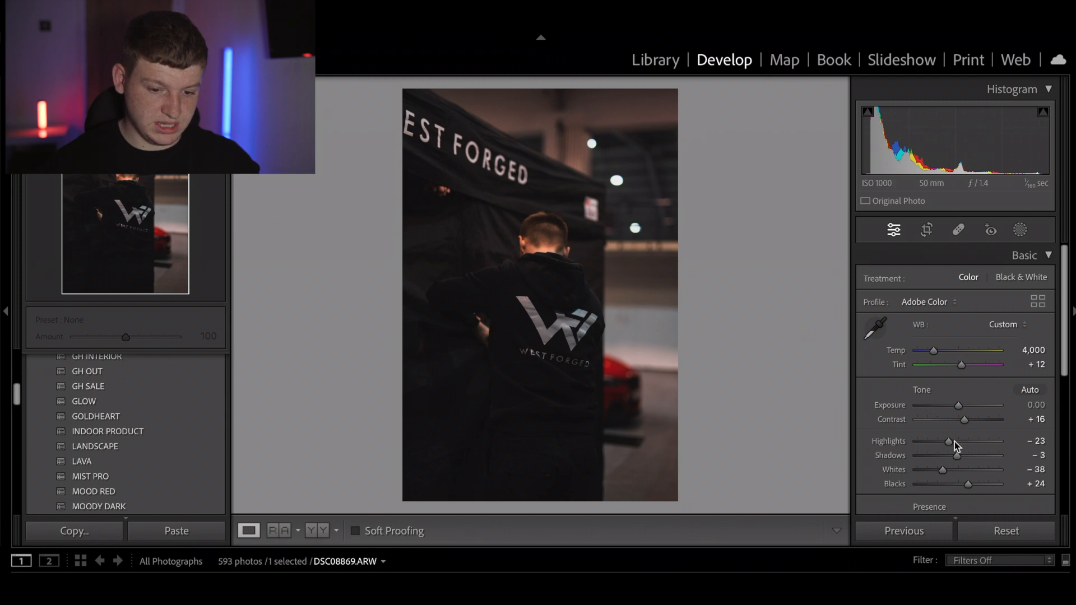
Step: Set the hoodie photo's Whites to +18, Exposure to +1.15 and Highlights to -41, and fine-tune its colour temperature and tint
drag(963, 472, 957, 446)
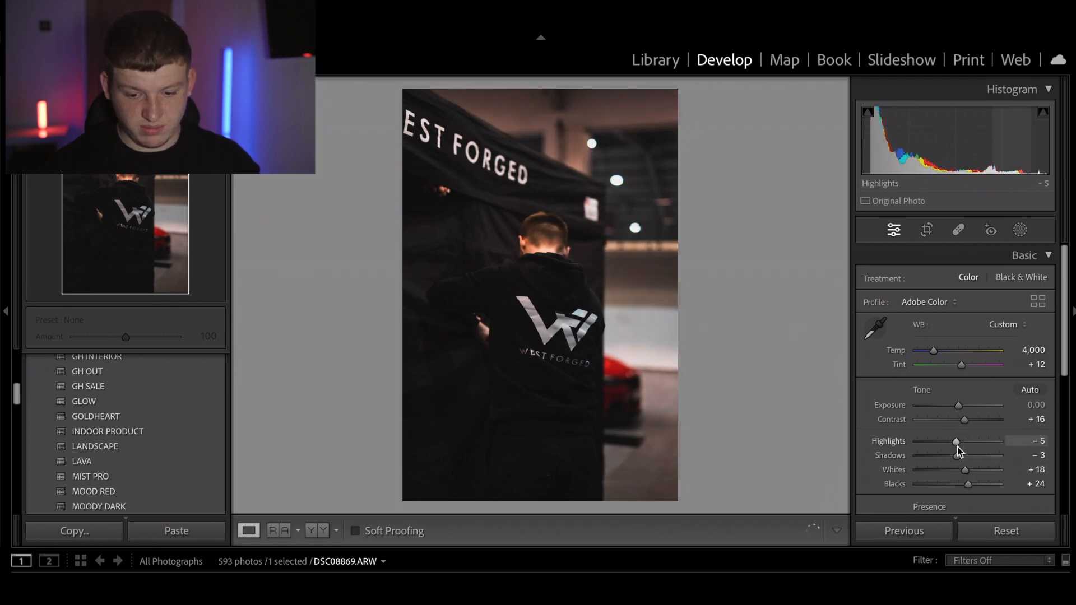
drag(958, 405, 942, 443)
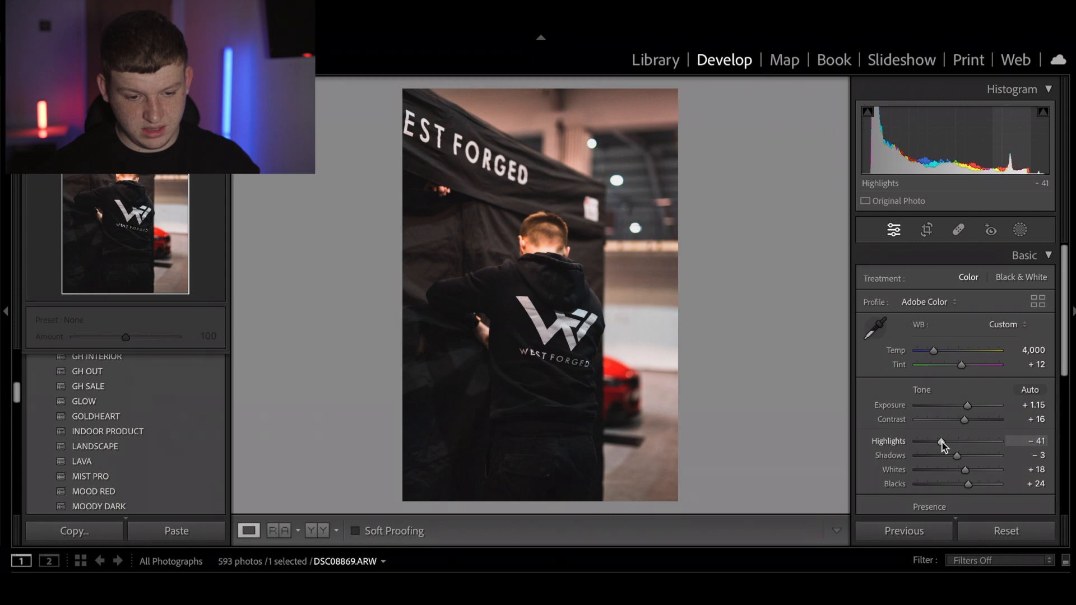
drag(934, 352, 956, 366)
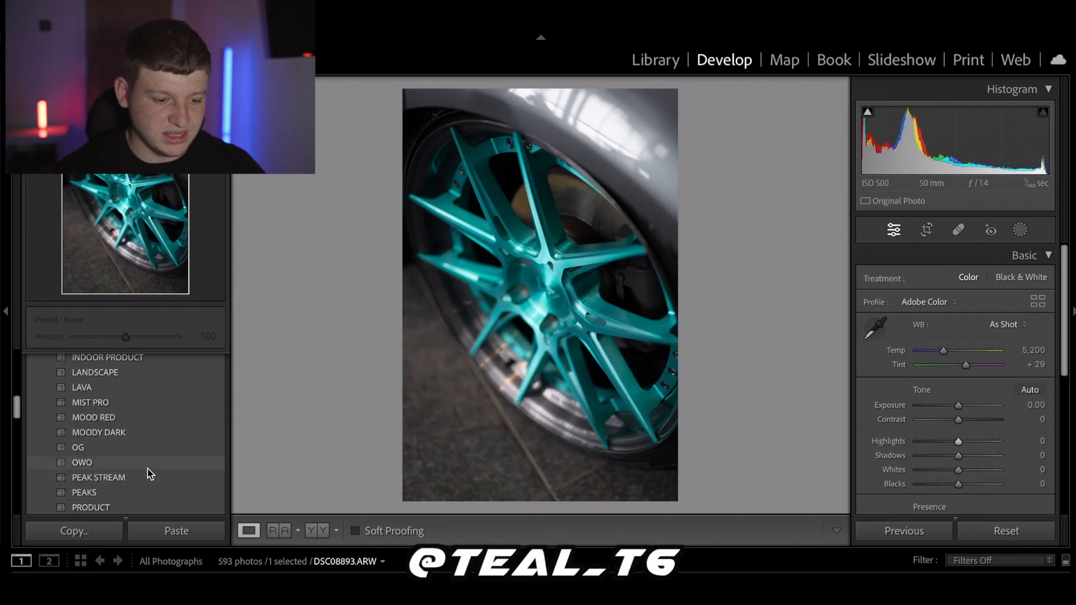
Step: Apply the LAVA preset to the teal wheel photo DSC08893.ARW and set Highlights to -34
click(147, 469)
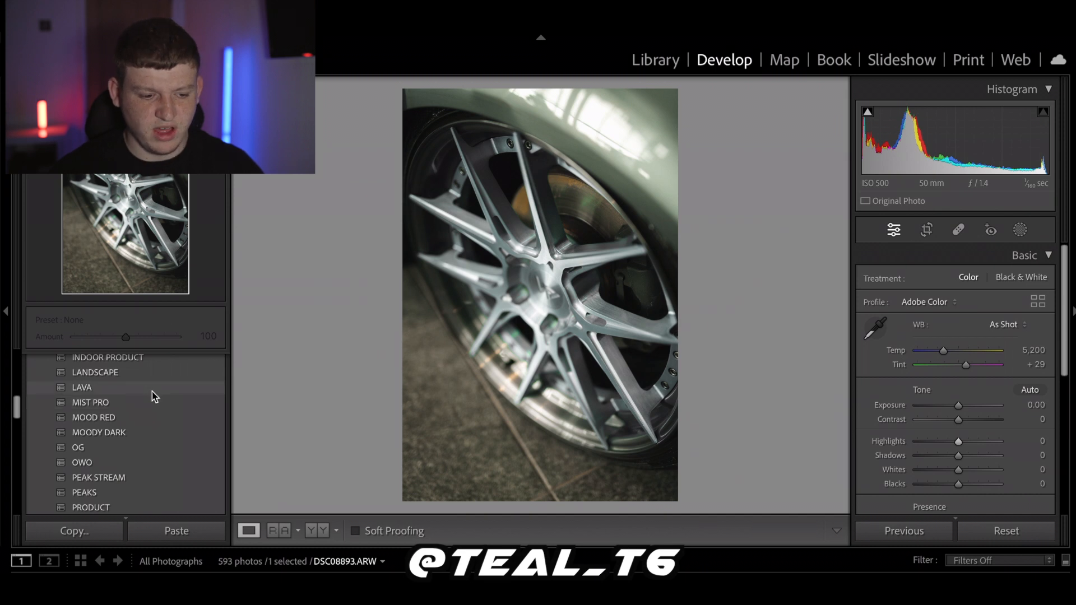
click(152, 392)
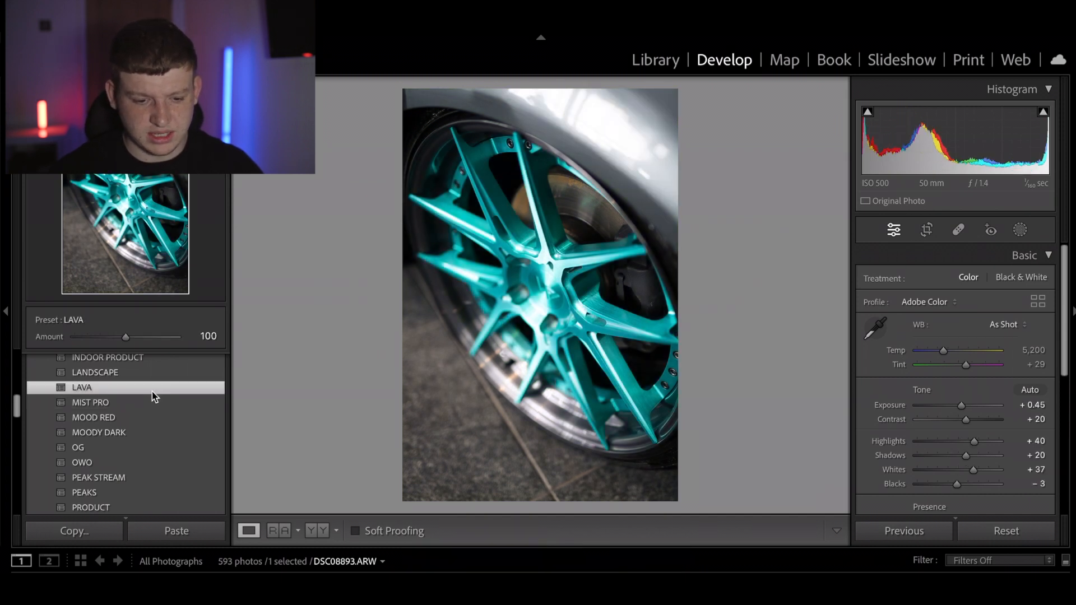
drag(973, 442, 944, 445)
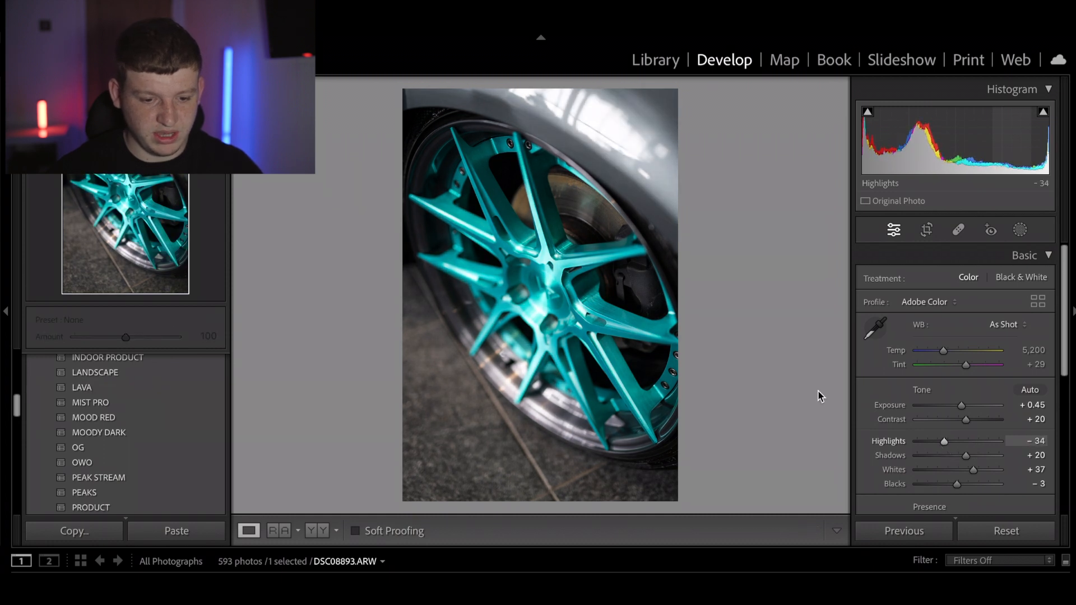
Step: Inspect the teal wheel's spokes and brake disc up close in DSC08893.ARW
click(558, 259)
drag(581, 213, 557, 280)
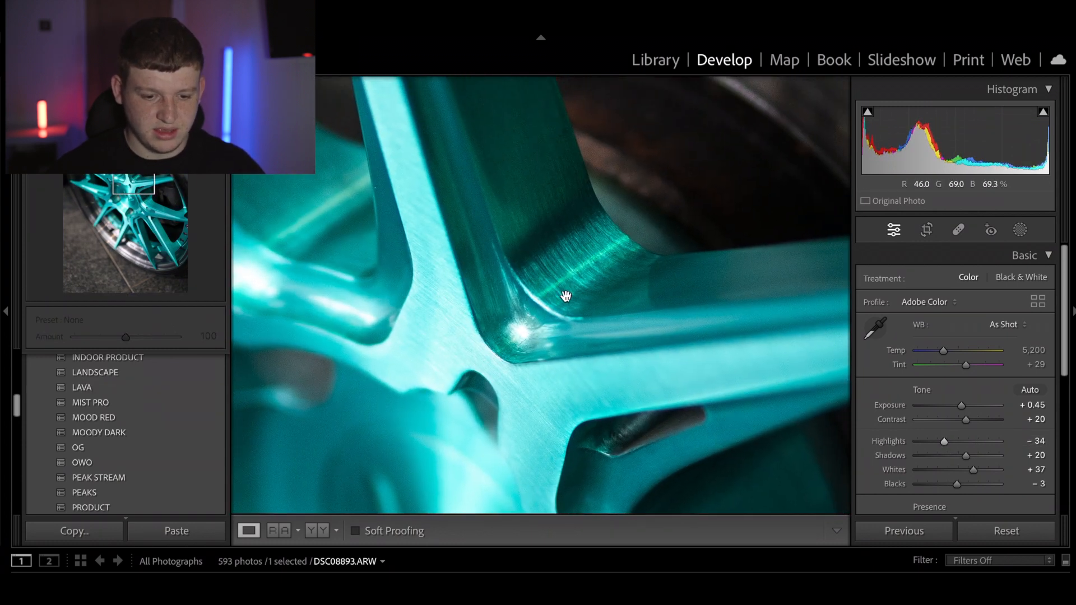
click(600, 256)
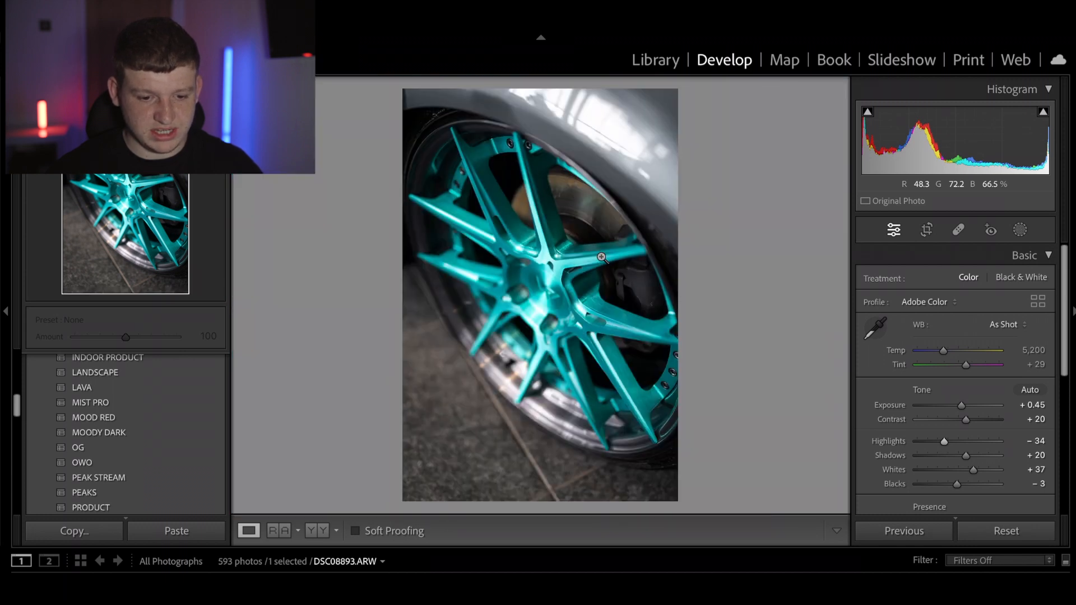
click(564, 186)
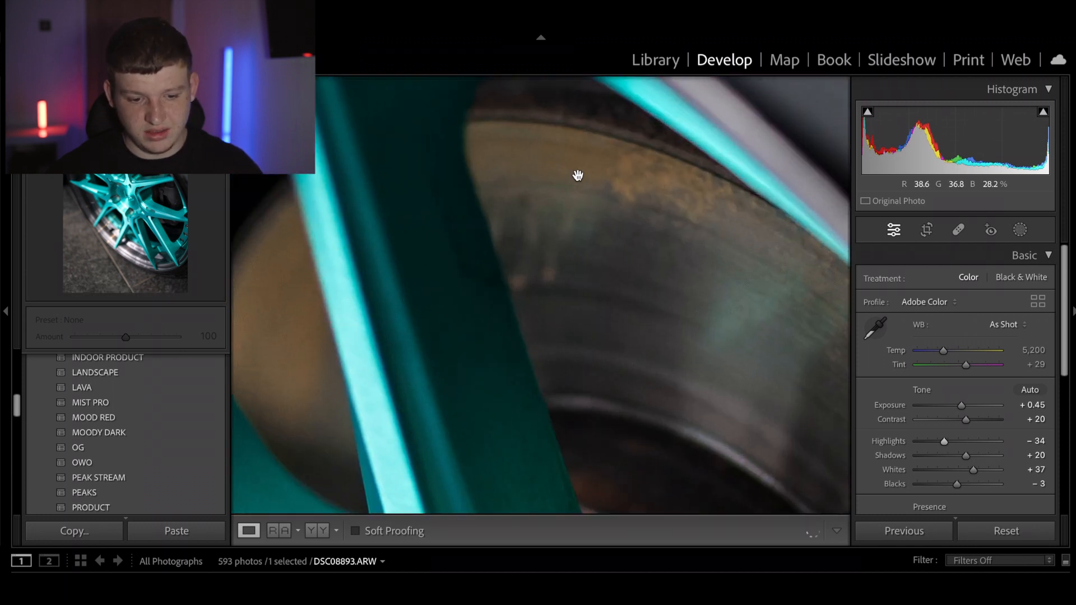
click(662, 225)
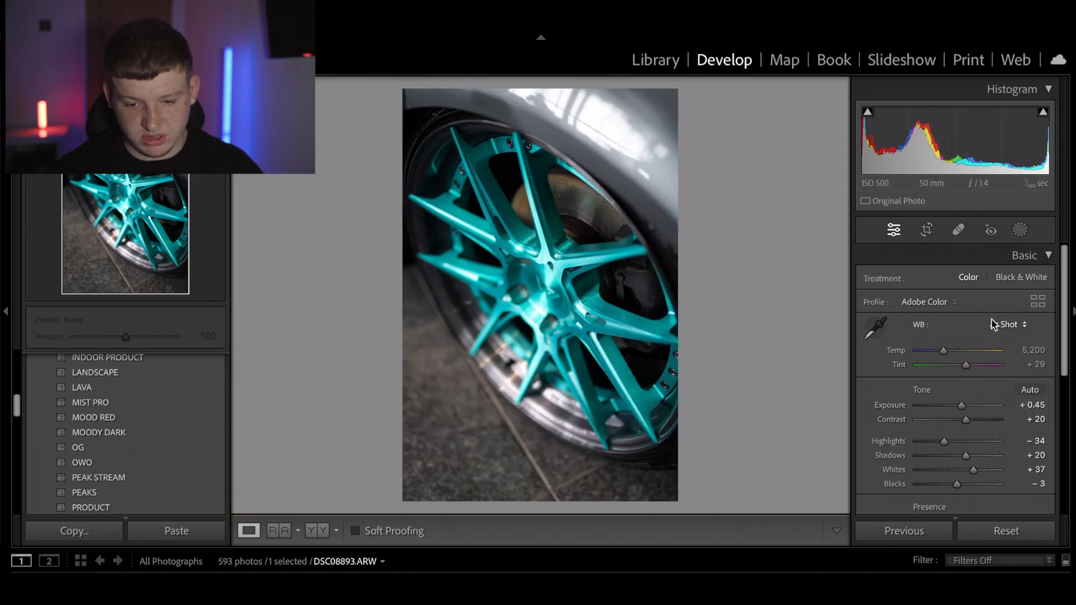
Step: Set the HSL saturation of both yellow and orange to -77 in DSC08893.ARW
click(1023, 257)
click(1026, 303)
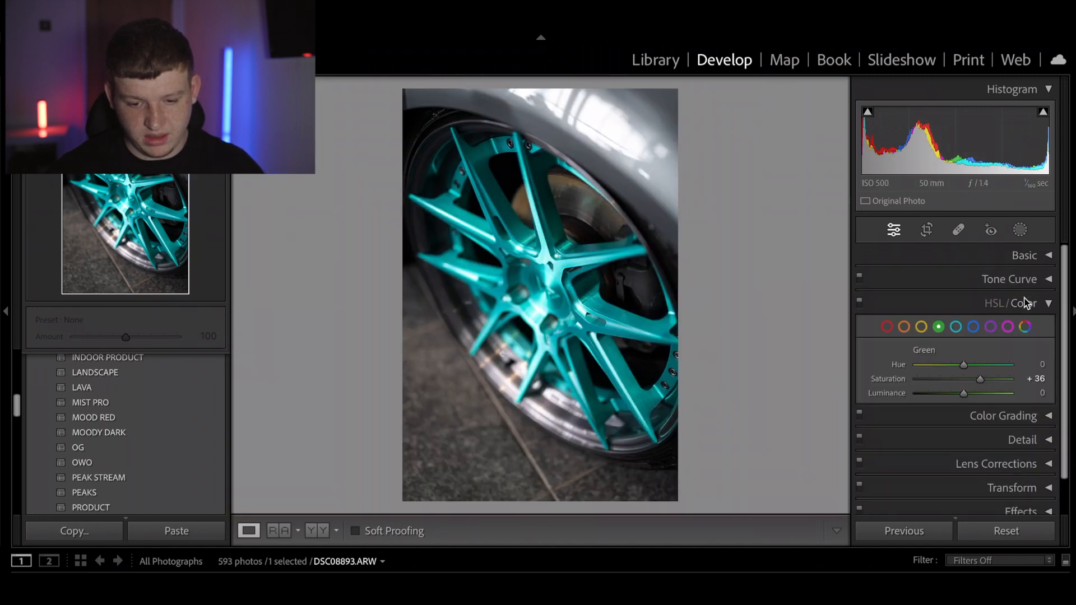
click(921, 328)
drag(959, 381, 931, 387)
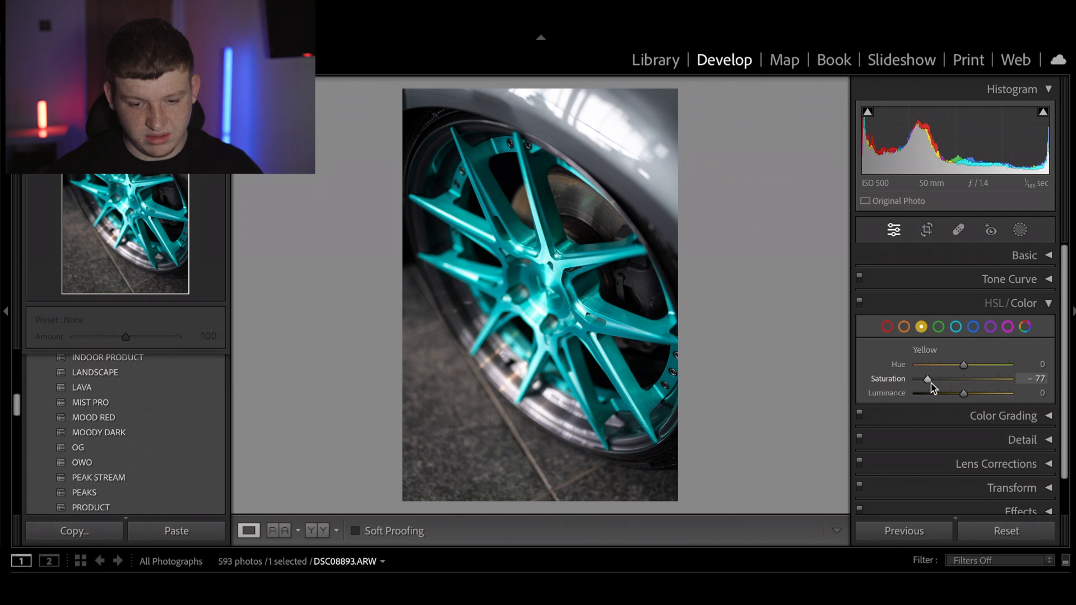
click(904, 327)
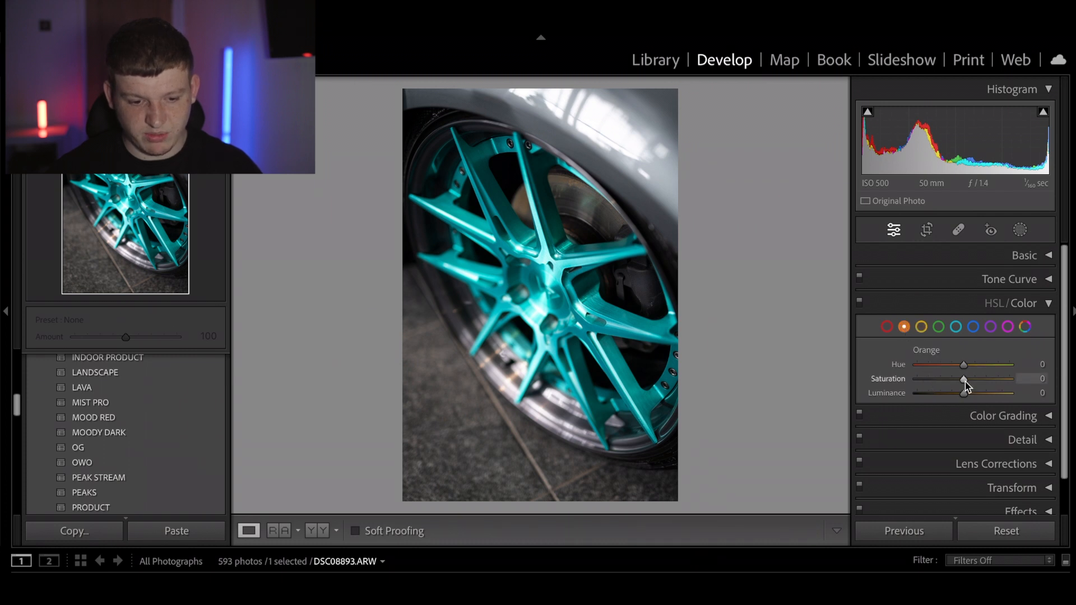
drag(965, 381, 930, 382)
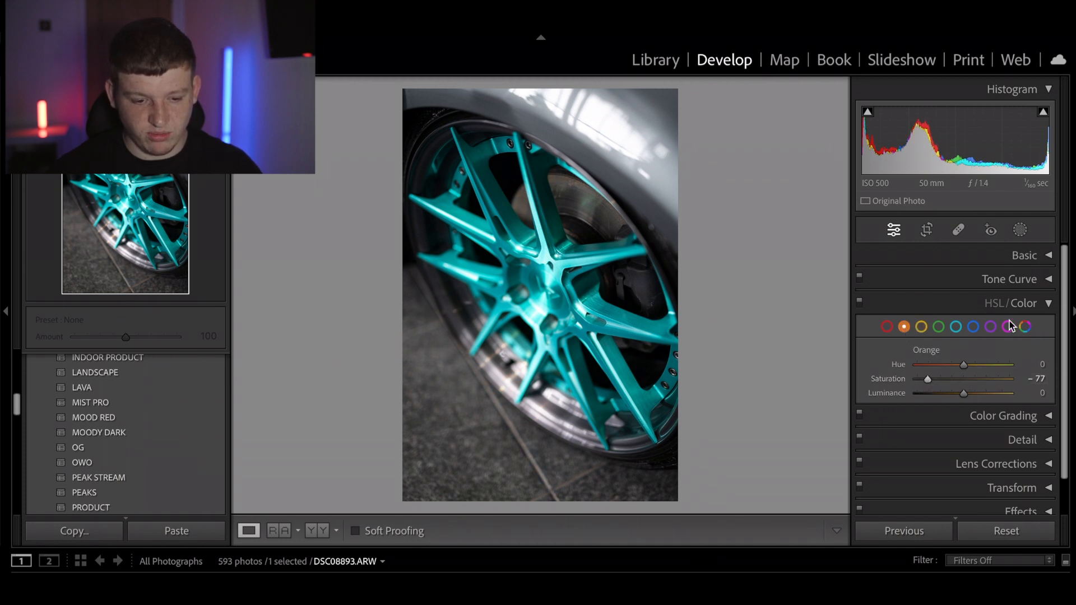
click(1002, 303)
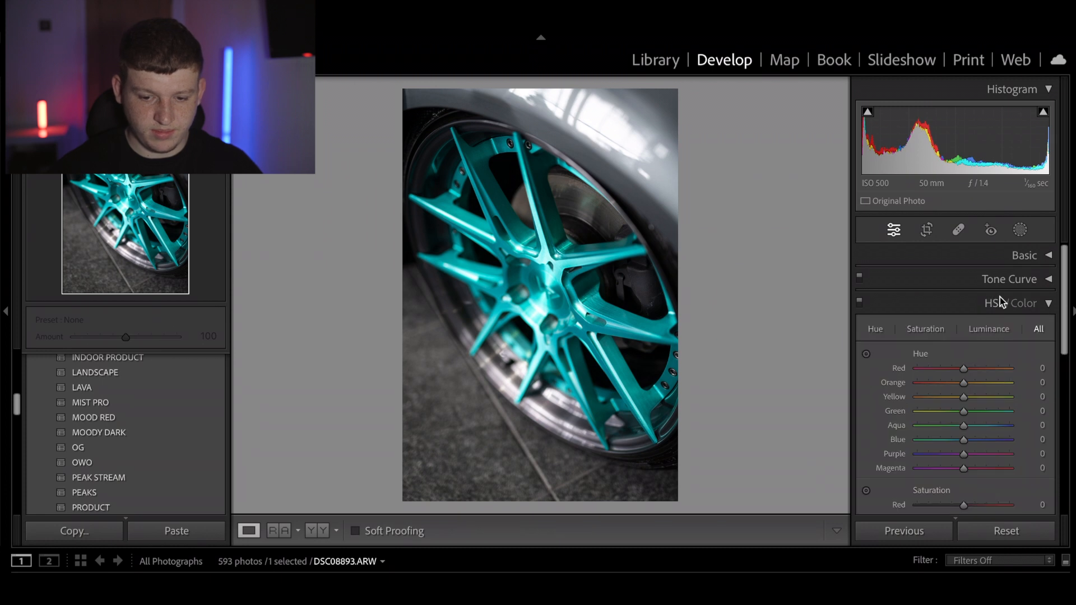
click(1046, 303)
click(1047, 302)
click(1027, 262)
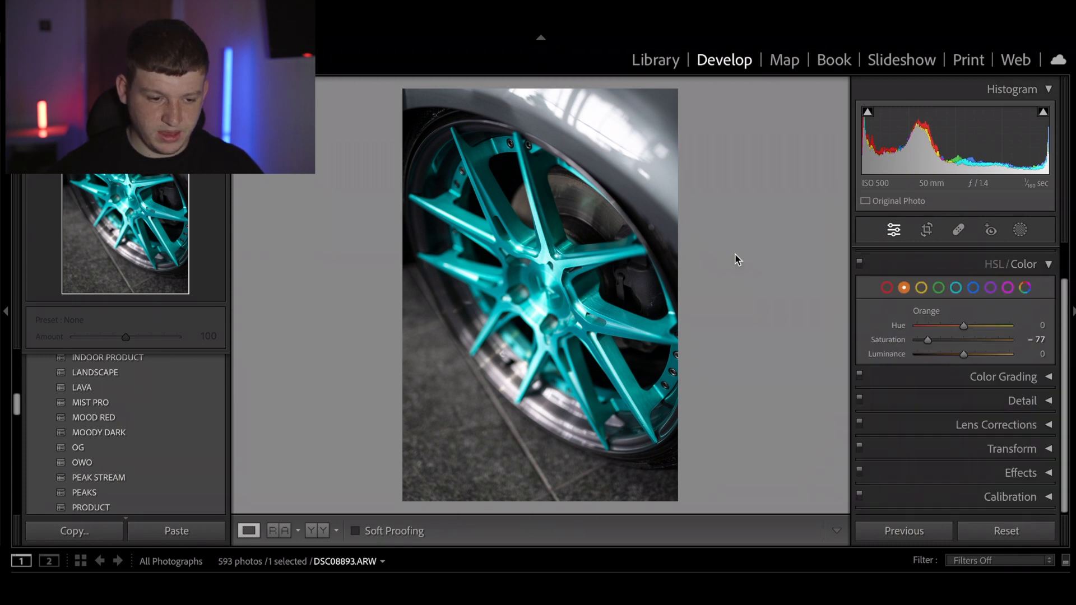
Step: Apply the LAVA preset to the wheel photo DSC08895.ARW and set Whites to +12 and Highlights to -1
key(Right)
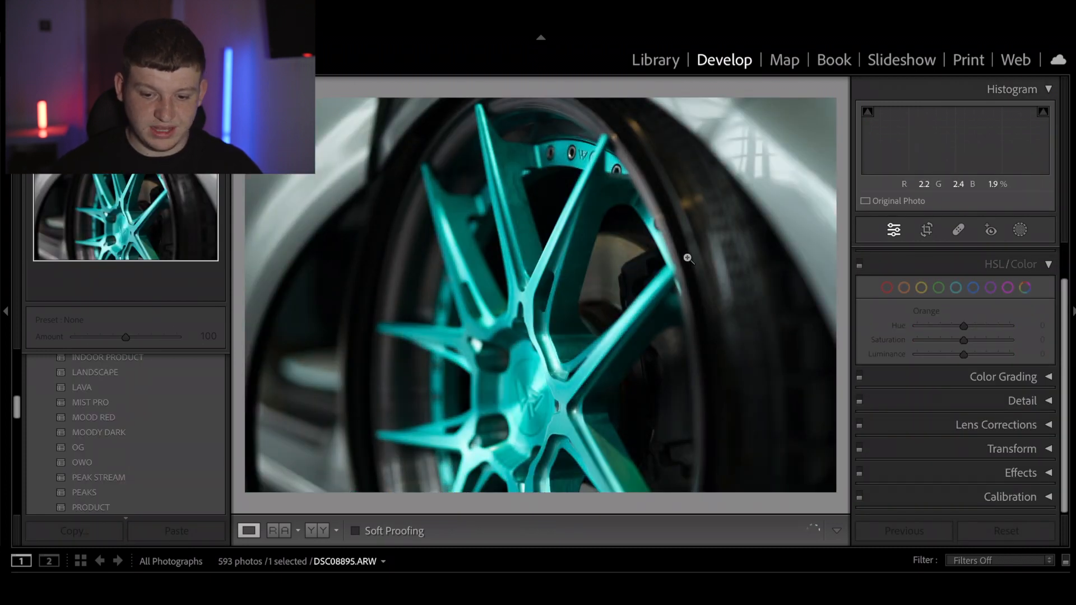
click(1047, 263)
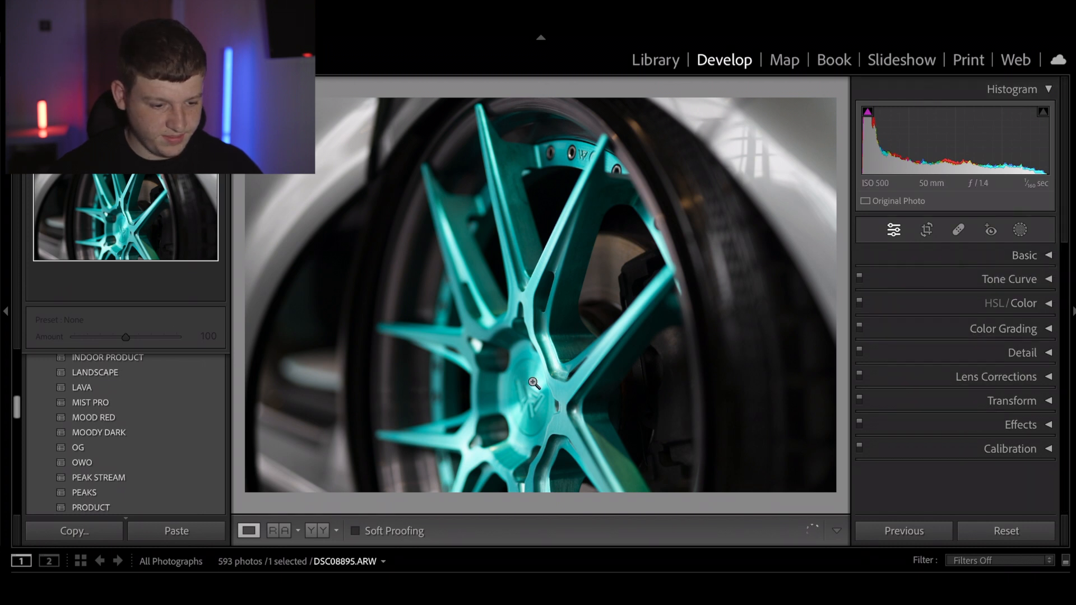
click(174, 388)
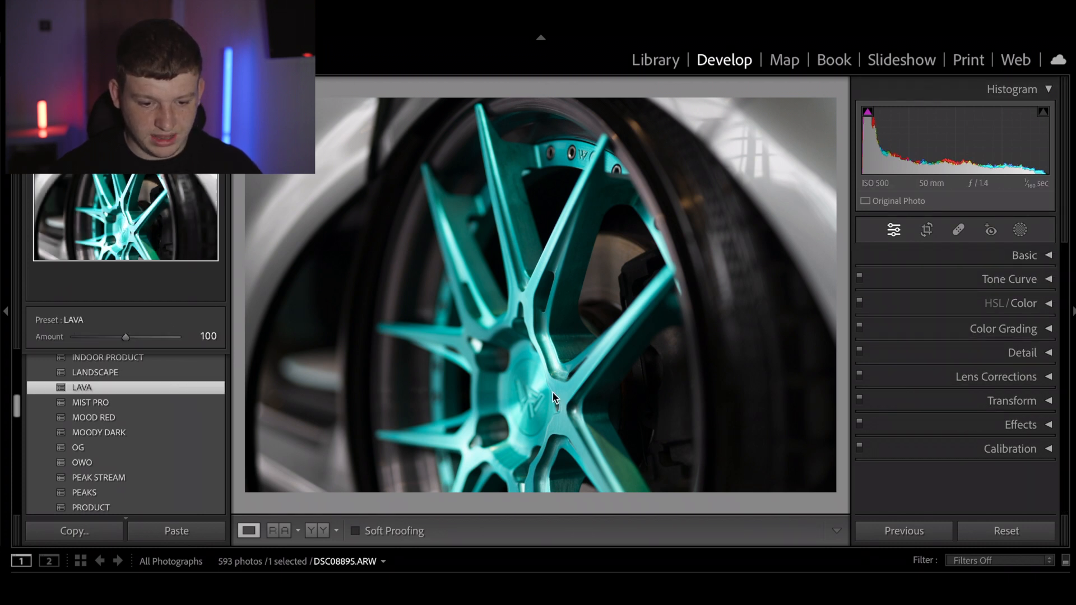
click(1047, 255)
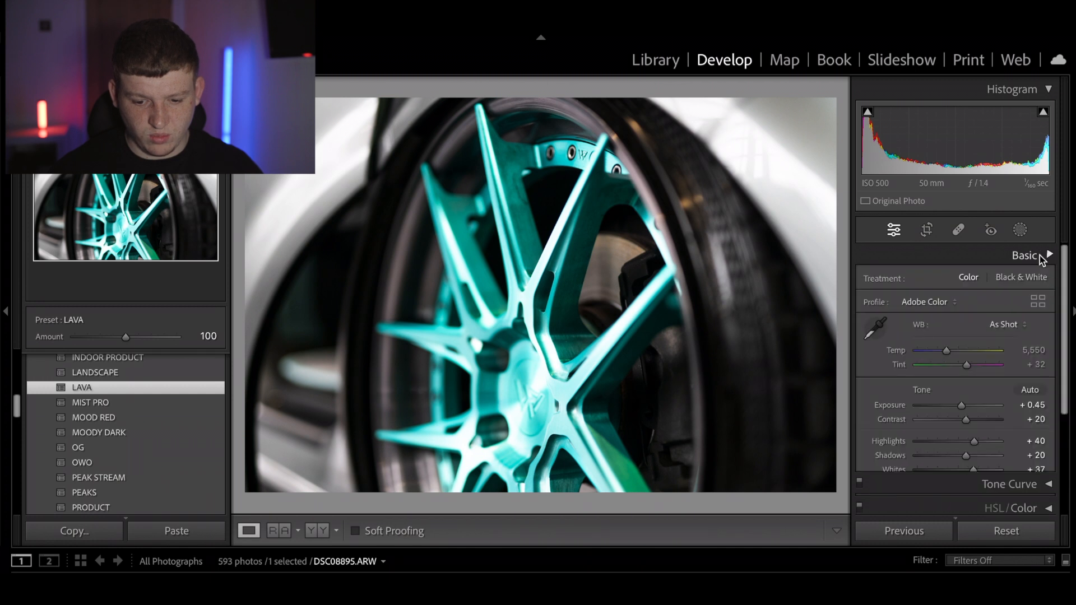
drag(974, 471, 960, 443)
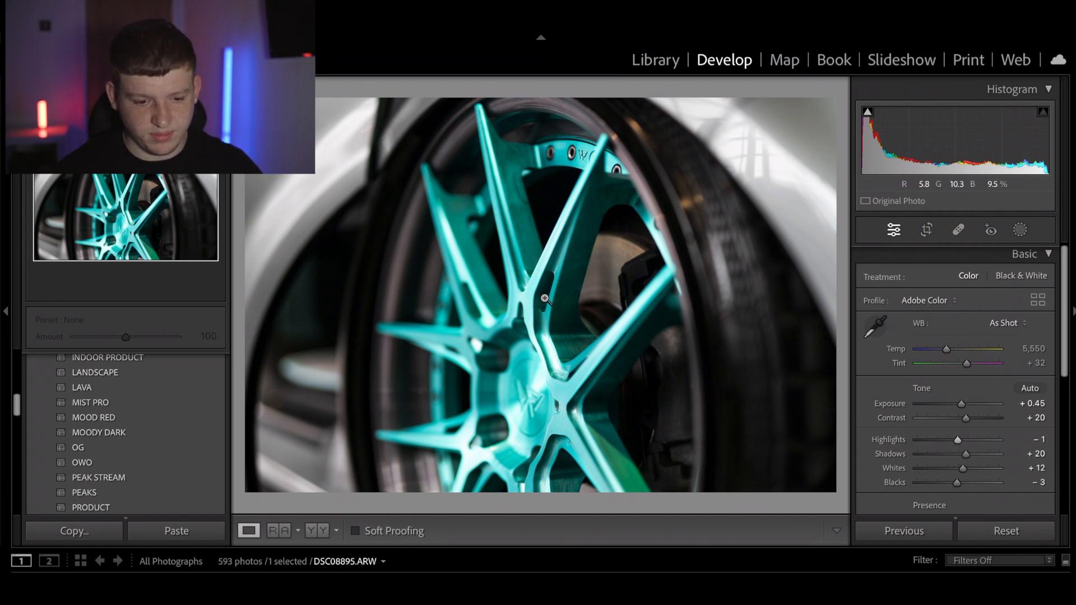
Step: Apply the LAVA preset to the wheel close-up DSC08898.ARW and set Whites to +18 and Highlights to -22
key(Right)
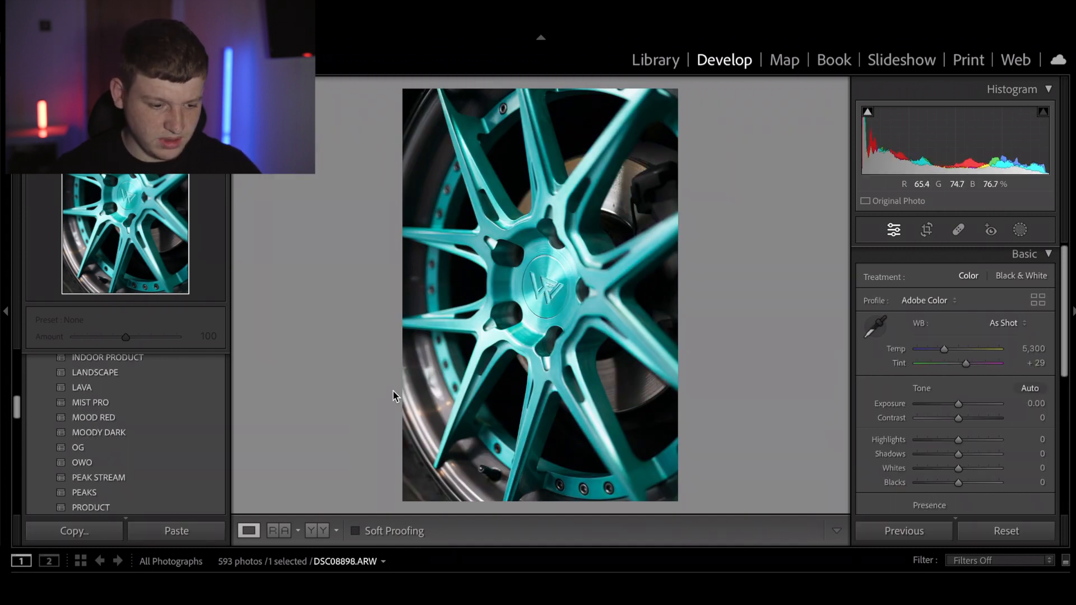
click(185, 386)
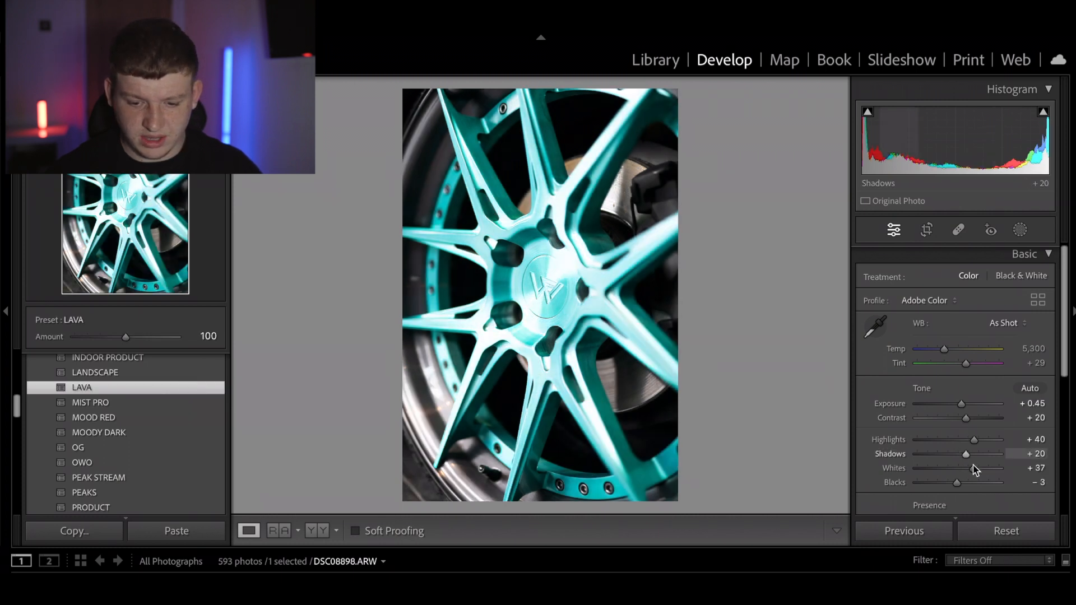
drag(978, 473, 951, 443)
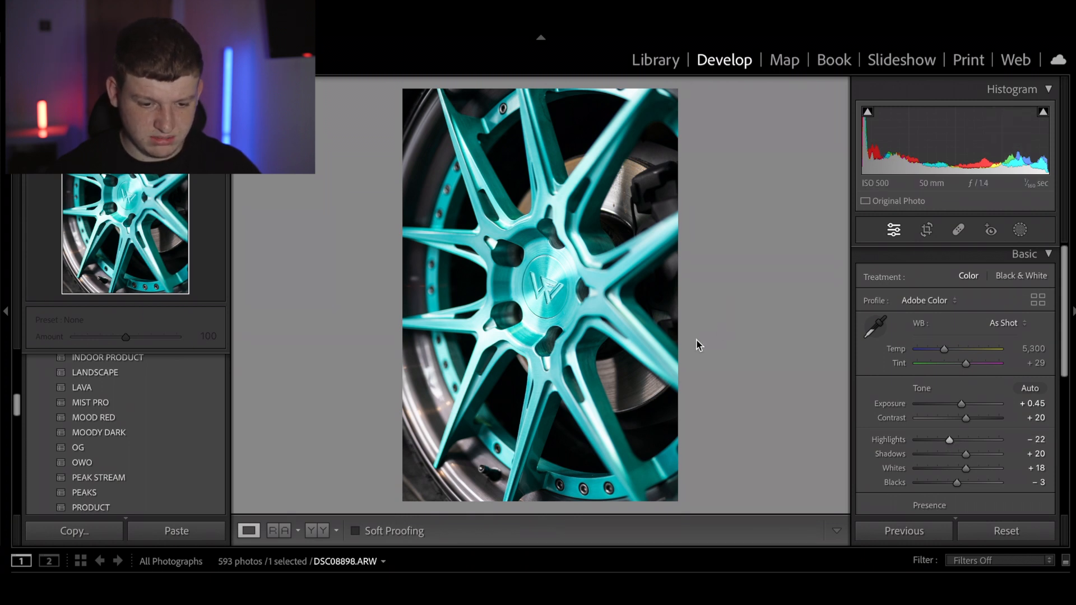
Step: Apply the LAVA preset to DSC08901.ARW and set Highlights to -53, Shadows to -18 and Exposure to +0.30
key(Right)
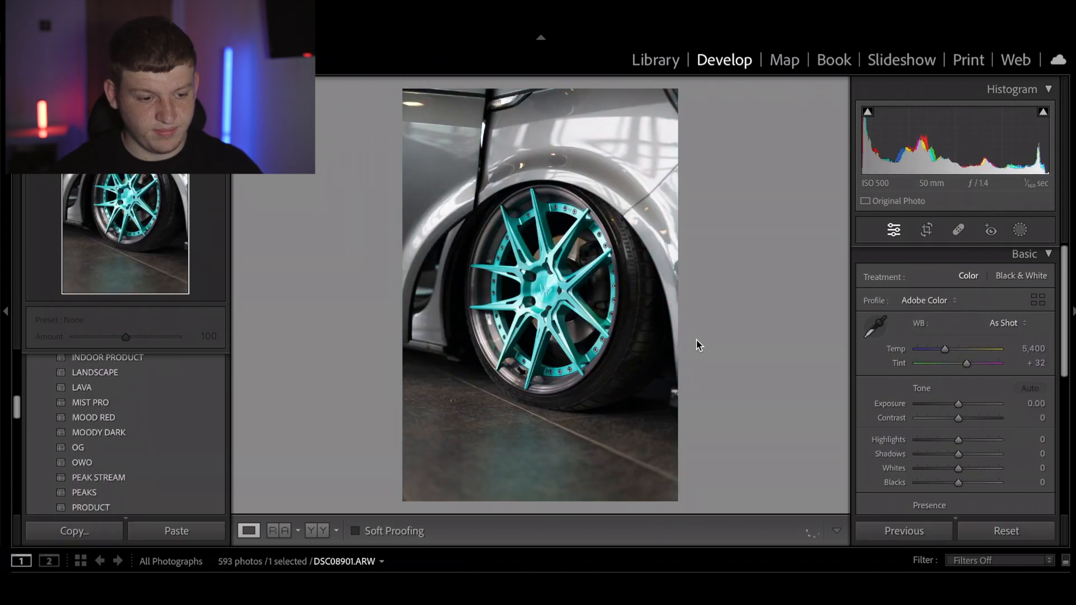
click(194, 387)
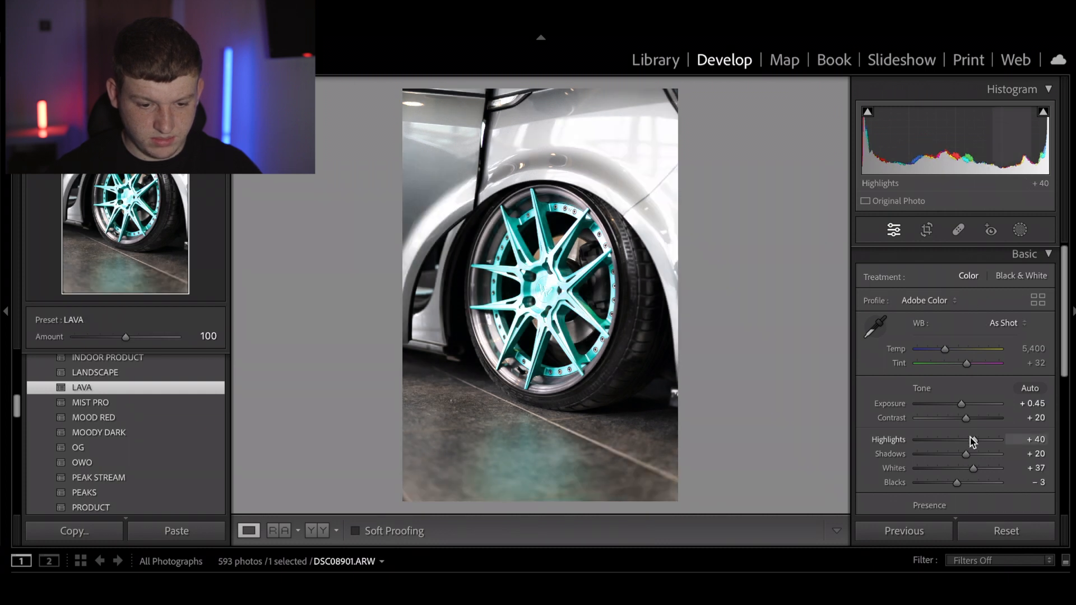
drag(974, 441, 951, 454)
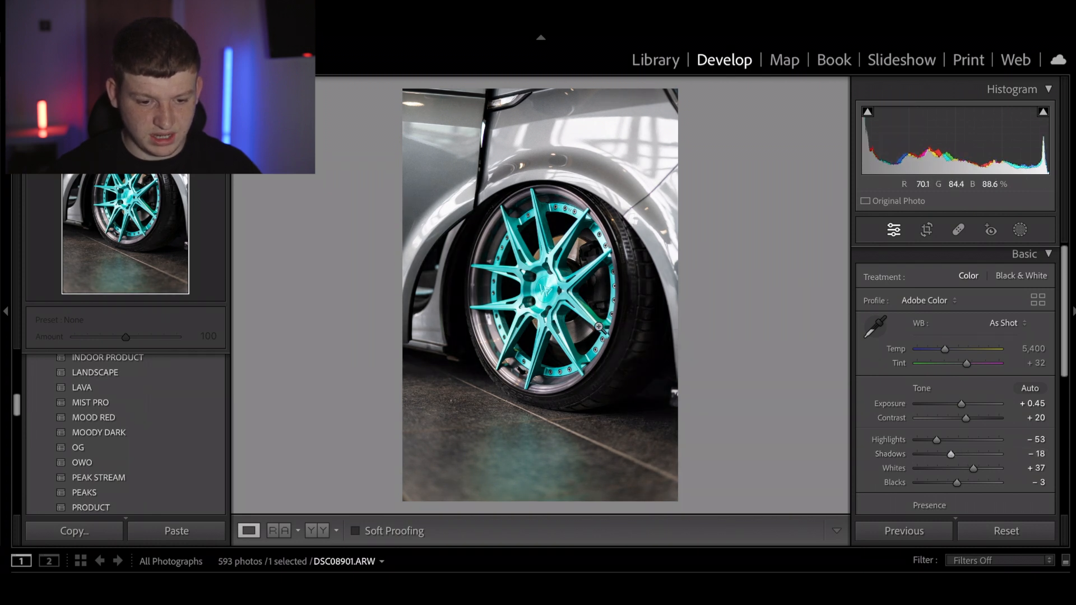
drag(962, 410, 961, 409)
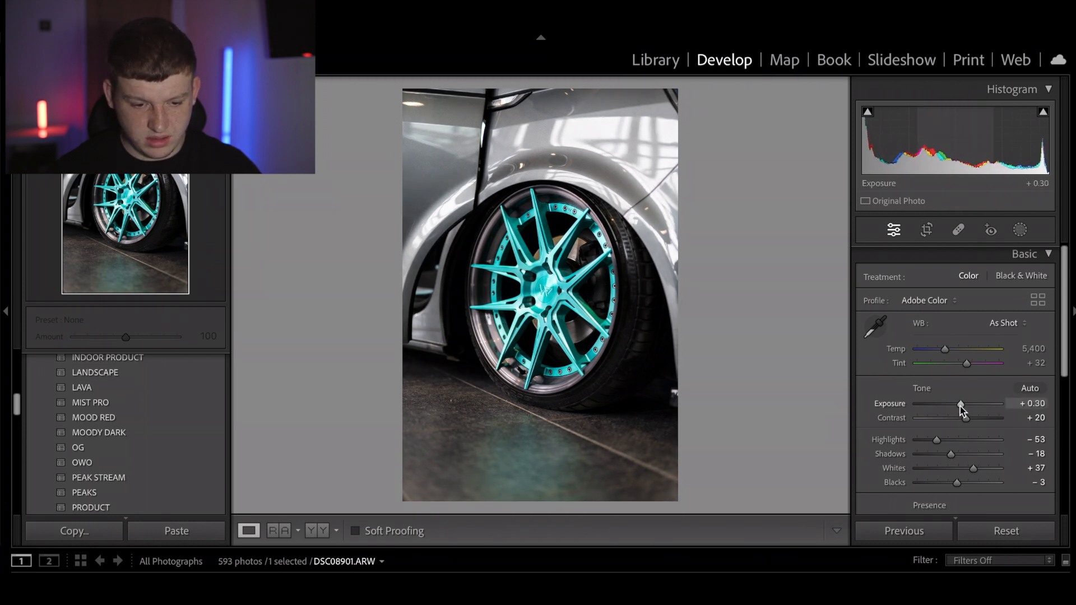
Step: Straighten DSC08901.ARW to an angle of -1.85 and crop it slightly tighter around the wheel
key(r)
drag(961, 324, 961, 324)
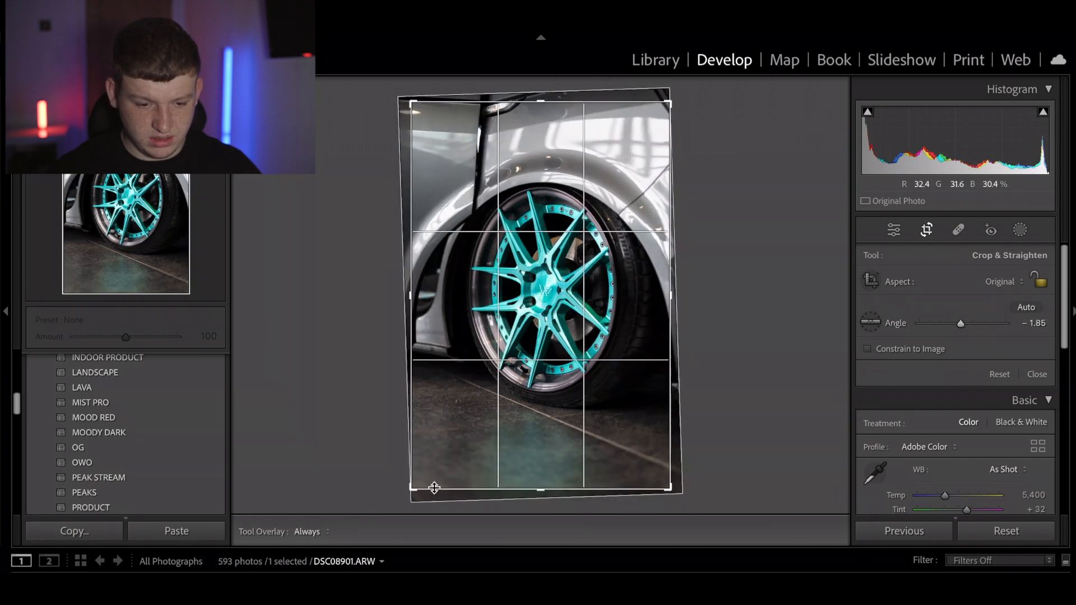
drag(414, 489, 425, 482)
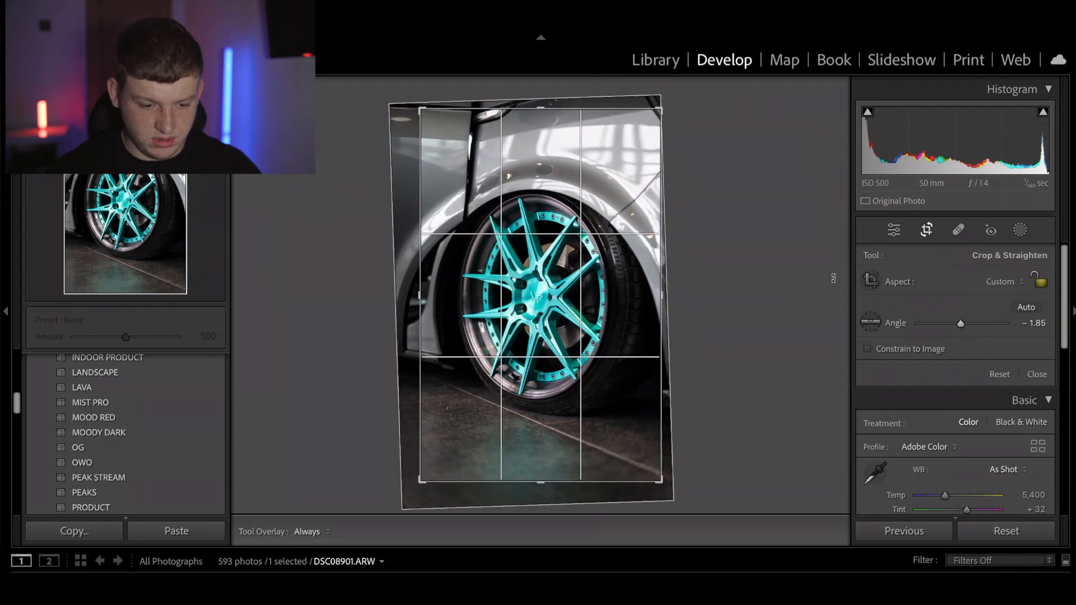
key(Return)
Step: Compare the before and after versions of the cropped wheel photo DSC08901.ARW
key(backslash)
key(backslash)
key(backslash)
key(backslash)
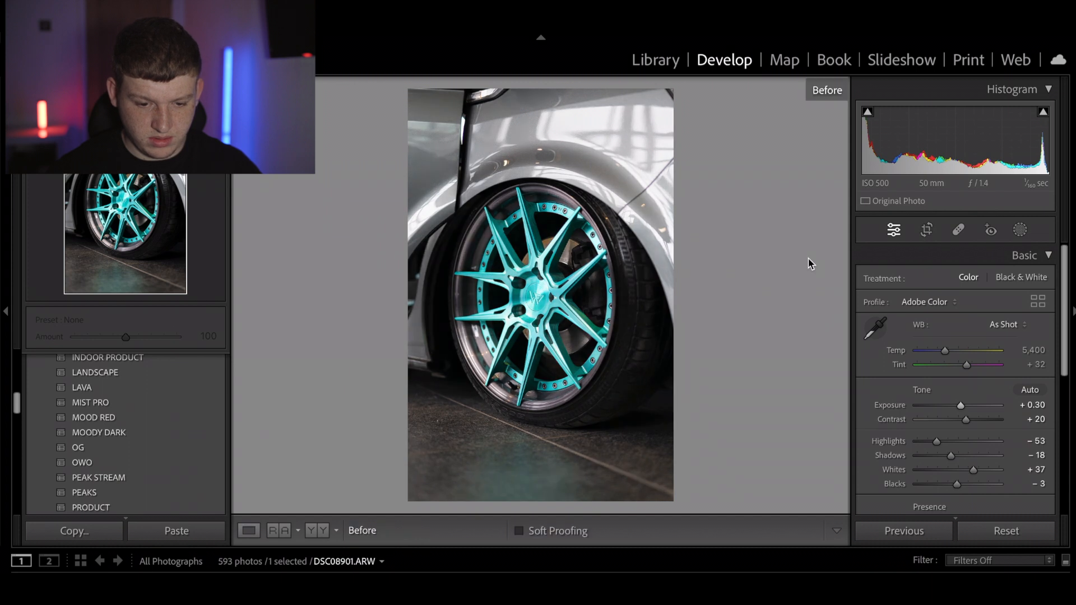
Step: Recheck DSC08901.ARW against its original and inspect the brushed spoke in DSC08904.ARW up close
key(backslash)
key(backslash)
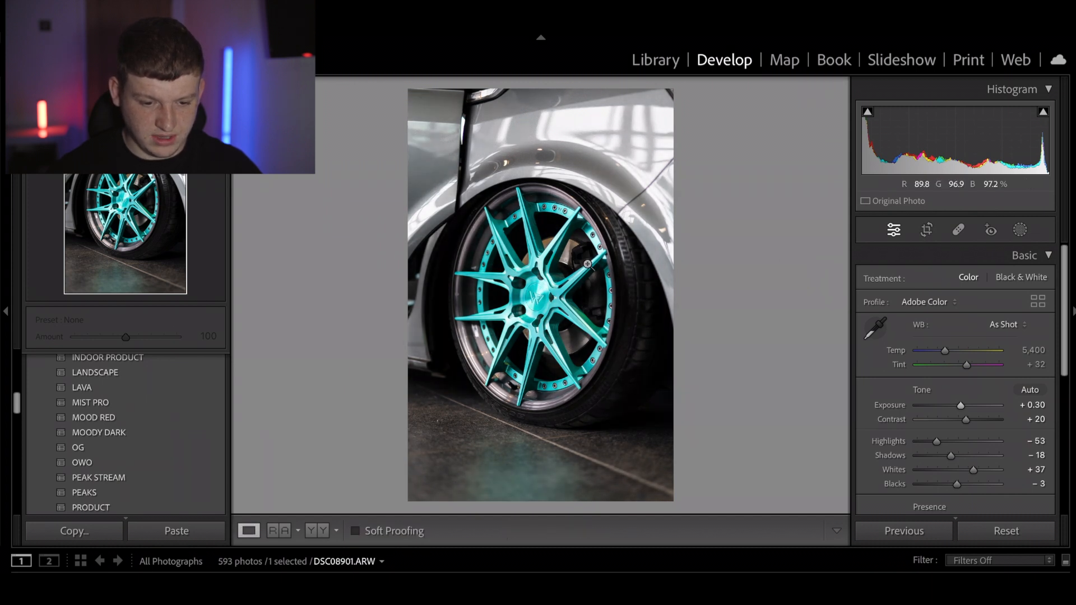
key(Right)
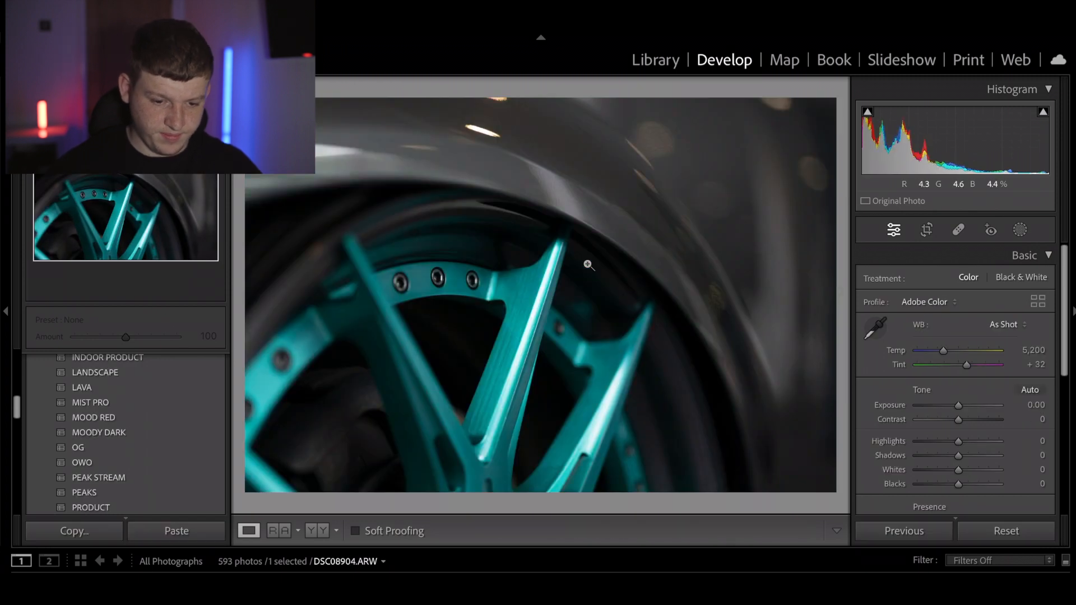
click(541, 276)
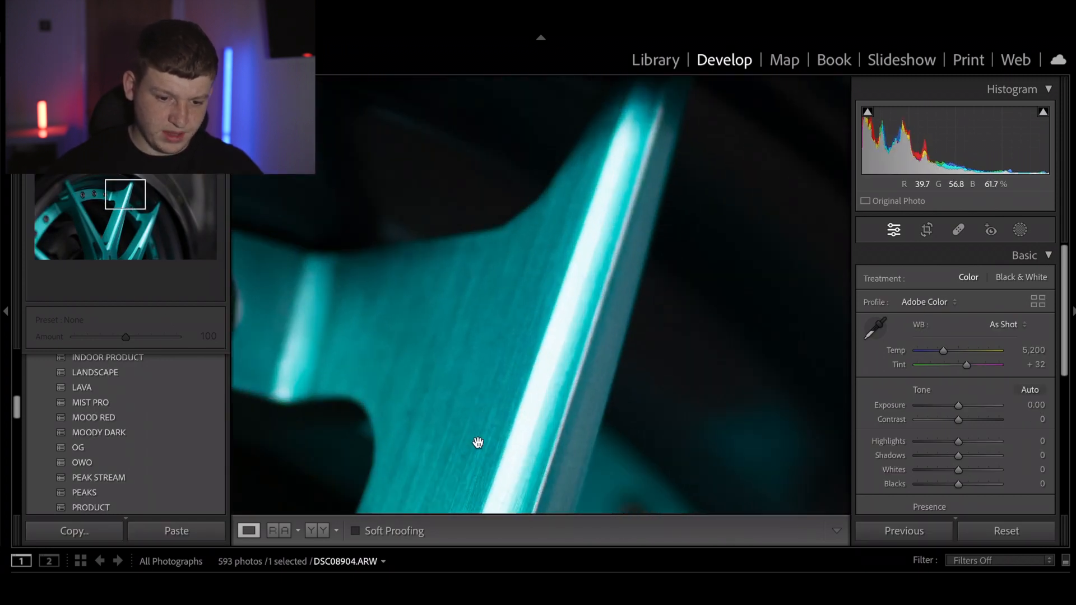
drag(491, 428, 632, 115)
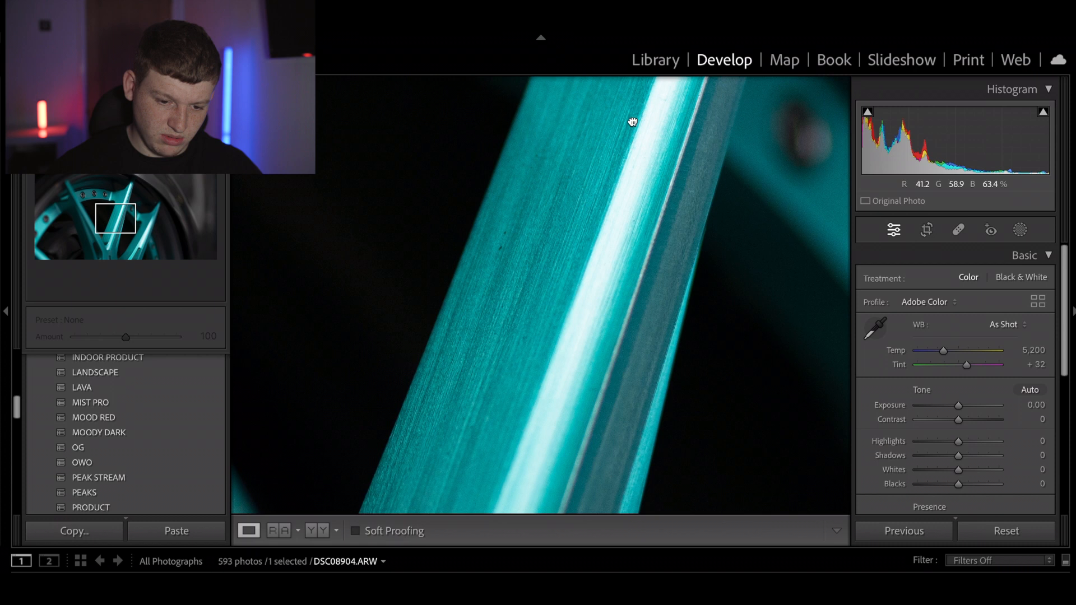
click(579, 191)
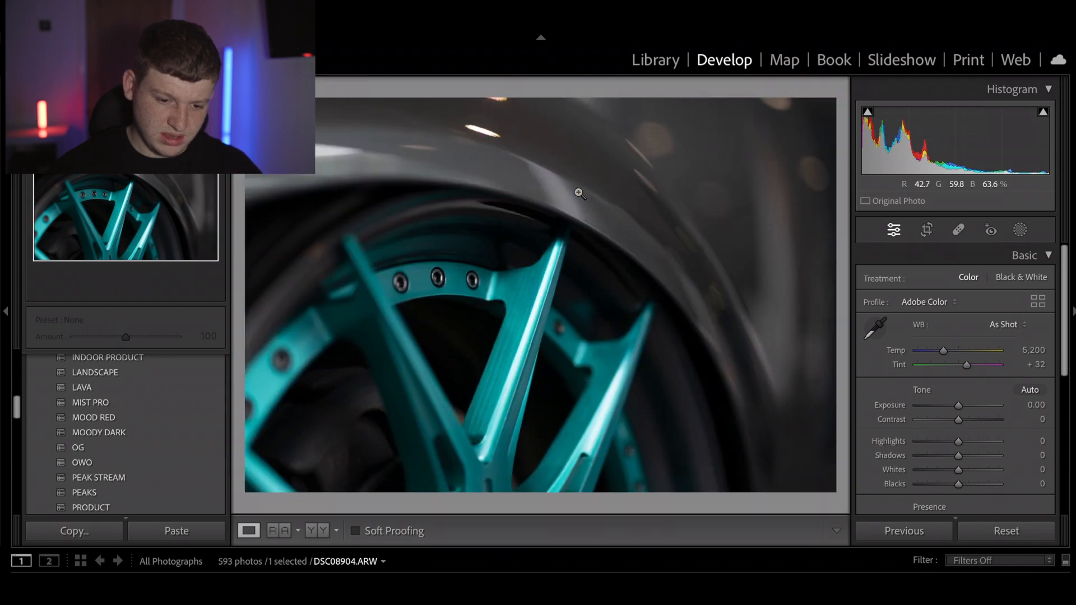
Step: Apply the LAVA preset to the spoke close-up DSC08904.ARW and set Highlights to +18
click(196, 391)
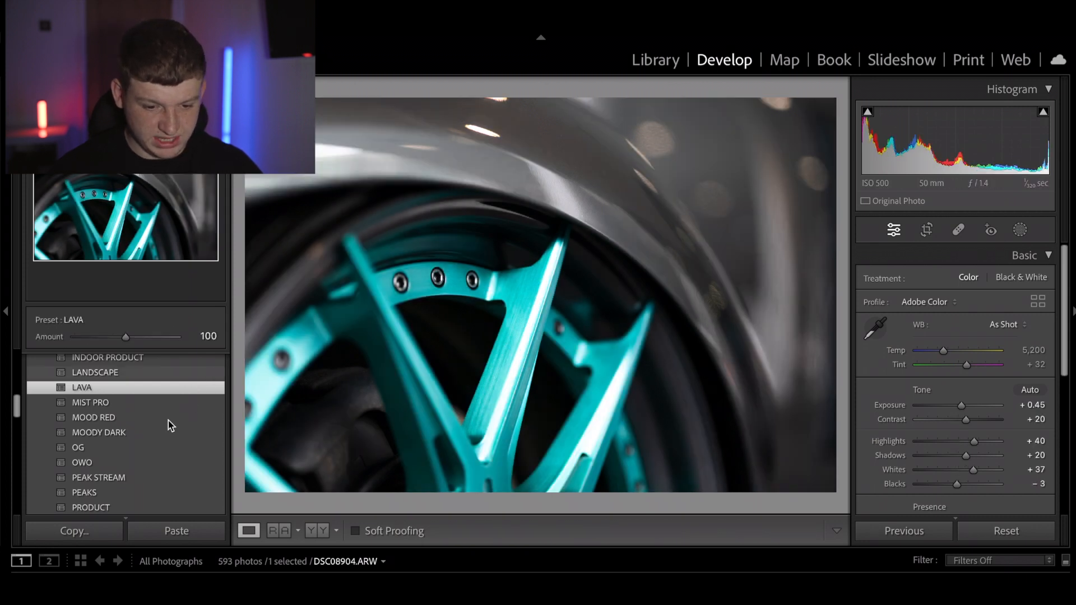
scroll(168, 421, down, 8)
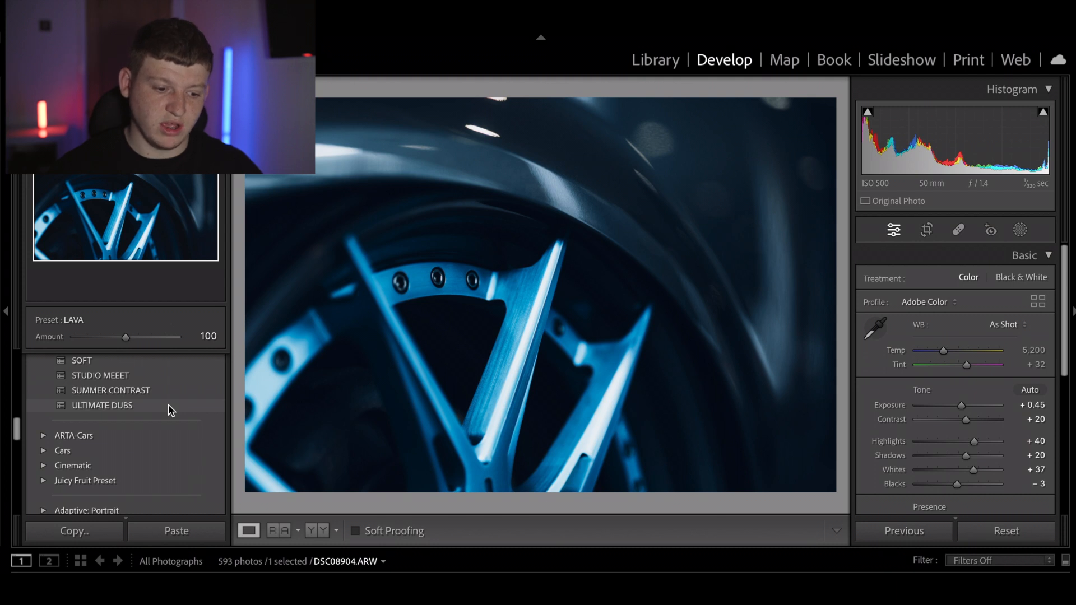
scroll(168, 409, up, 8)
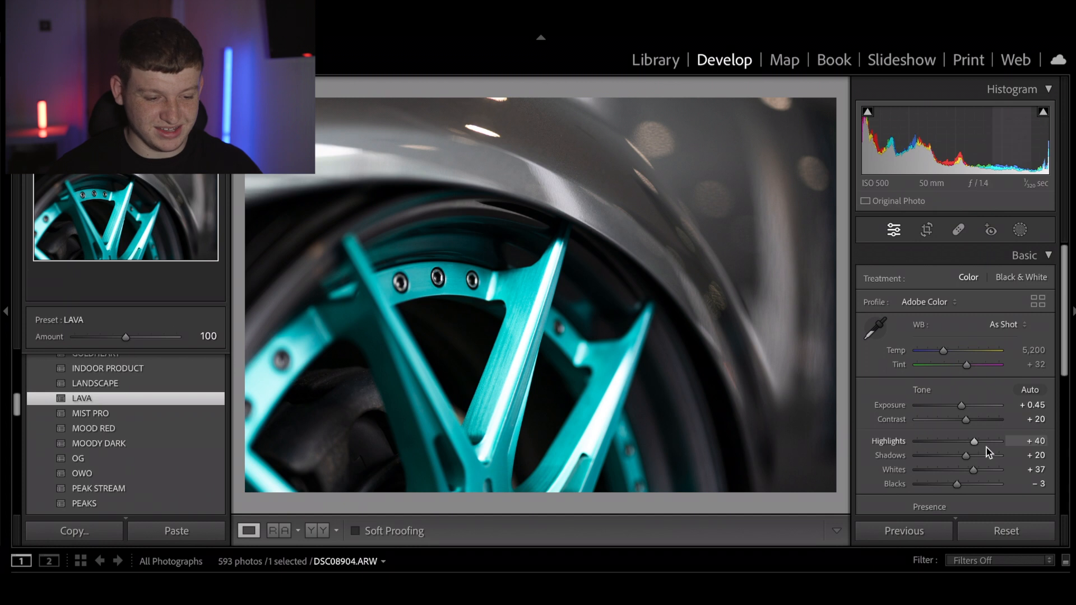
mouse_move(973, 443)
mouse_down()
mouse_move(952, 447)
mouse_move(968, 444)
mouse_up()
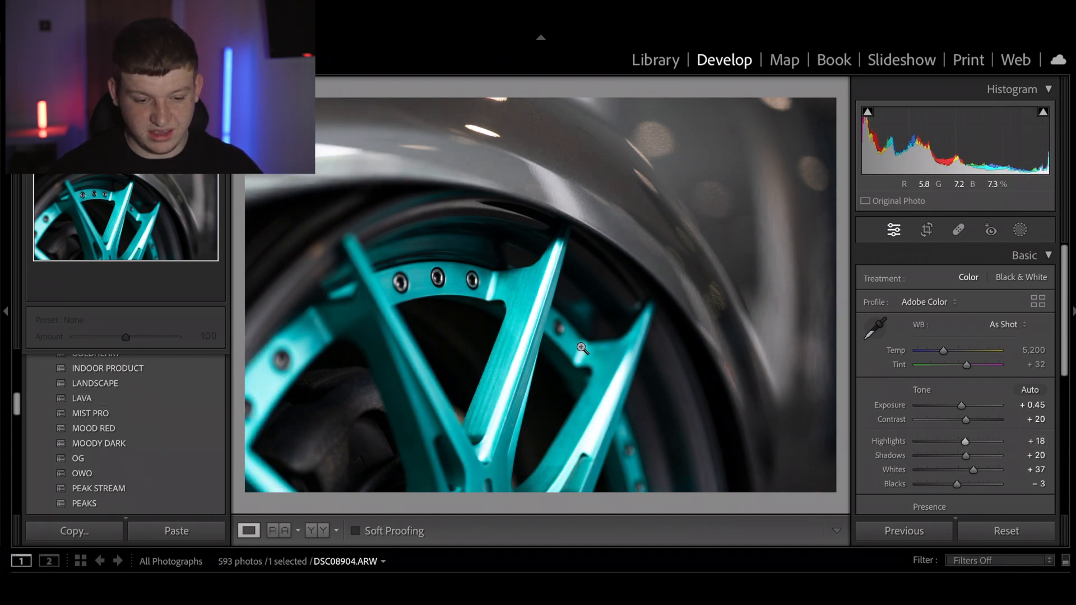
Step: Crop DSC08906.ARW to a vertical 4x5 / 8x10 frame around the teal spokes
key(Right)
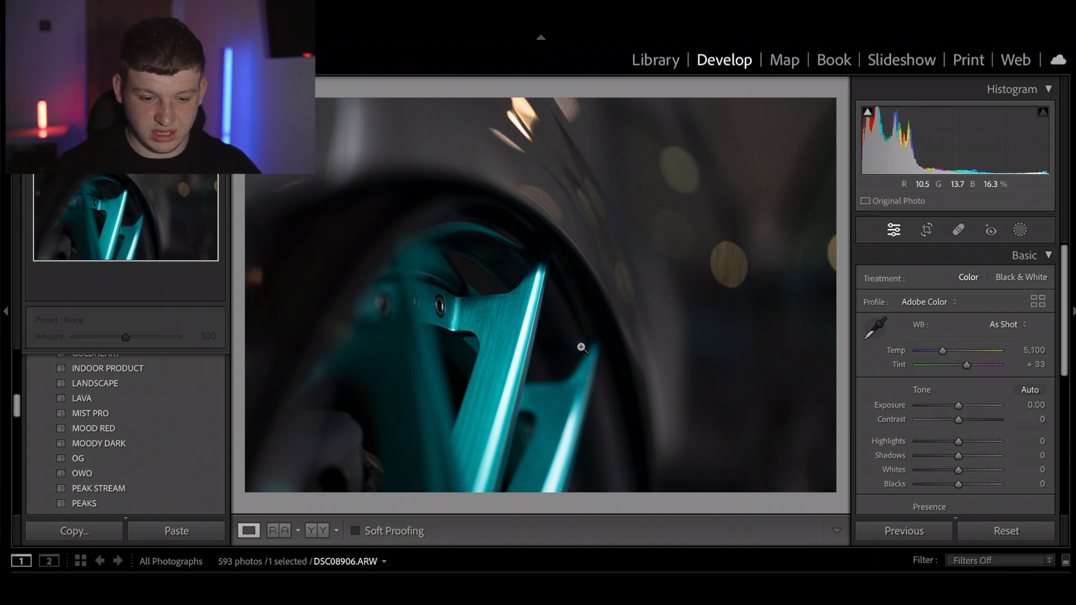
click(927, 230)
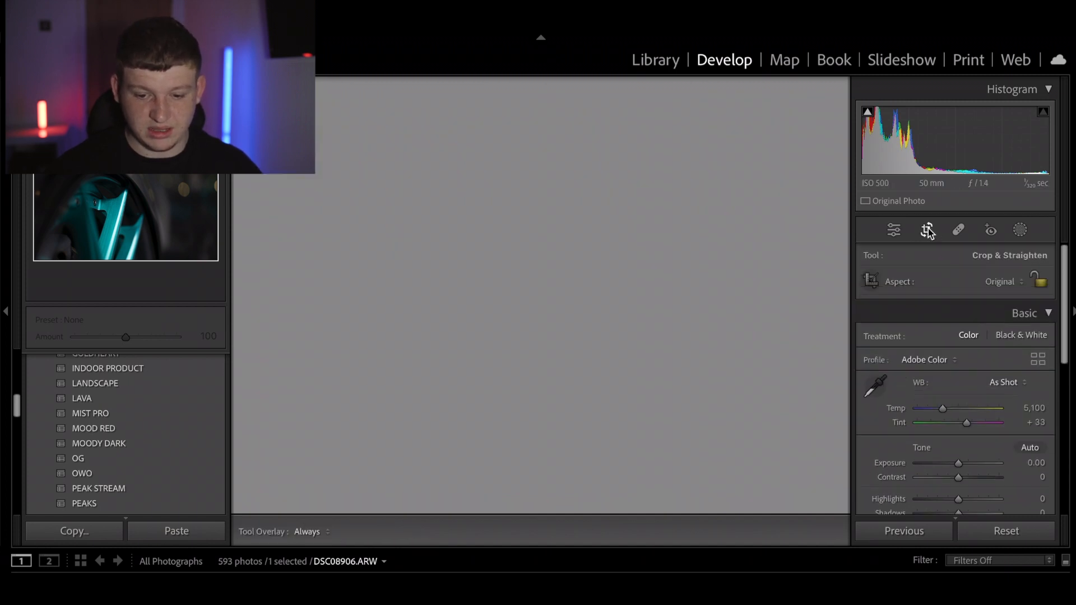
click(1006, 284)
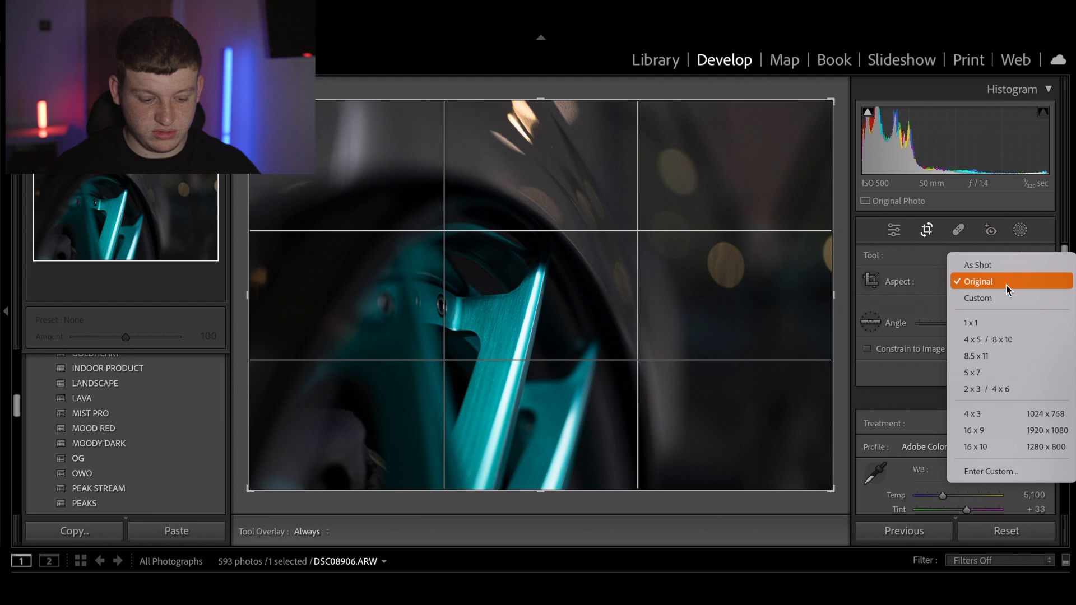
click(994, 338)
key(x)
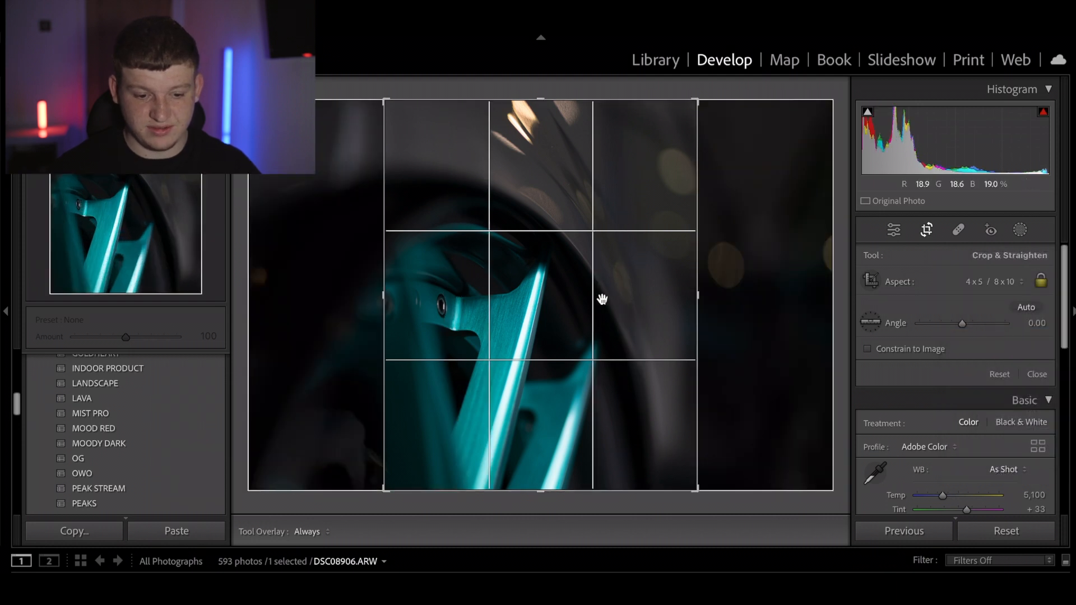
drag(601, 297, 615, 303)
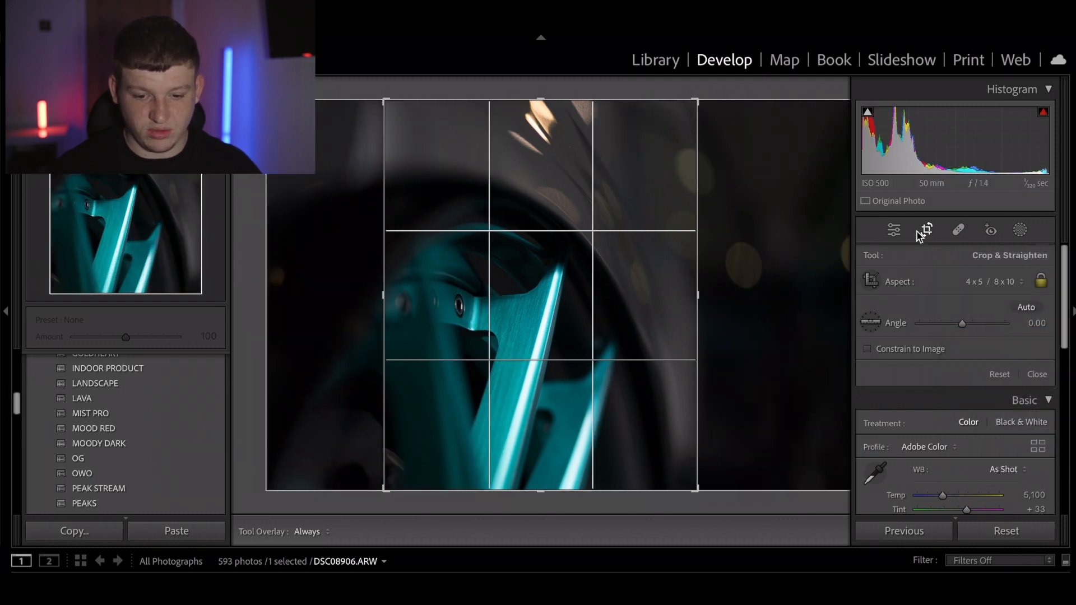
key(Return)
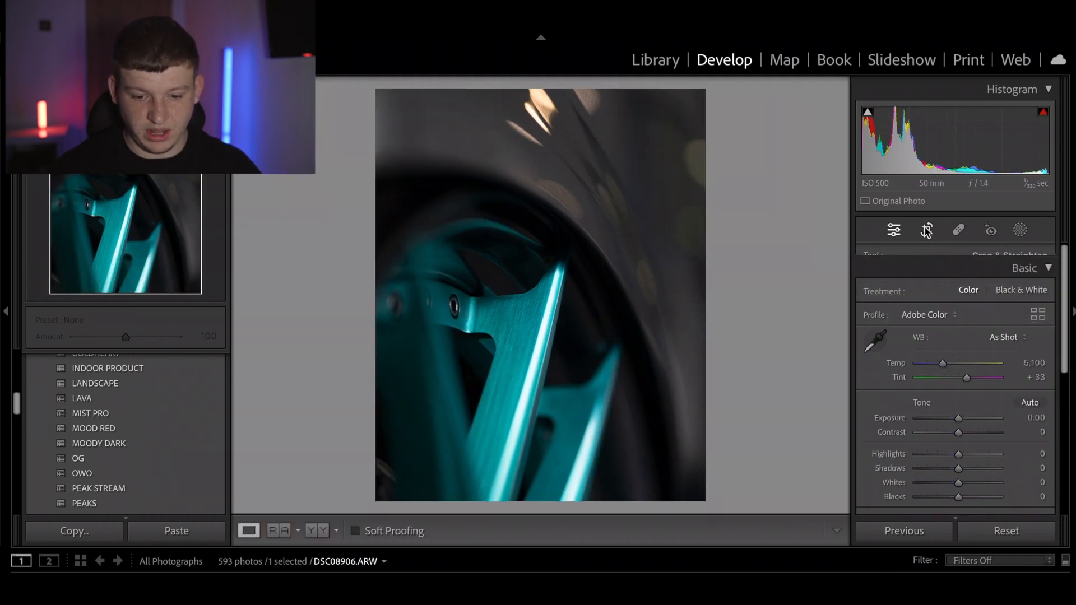
Step: Apply the LAVA preset to the cropped DSC08906.ARW and set Highlights to -17
click(189, 402)
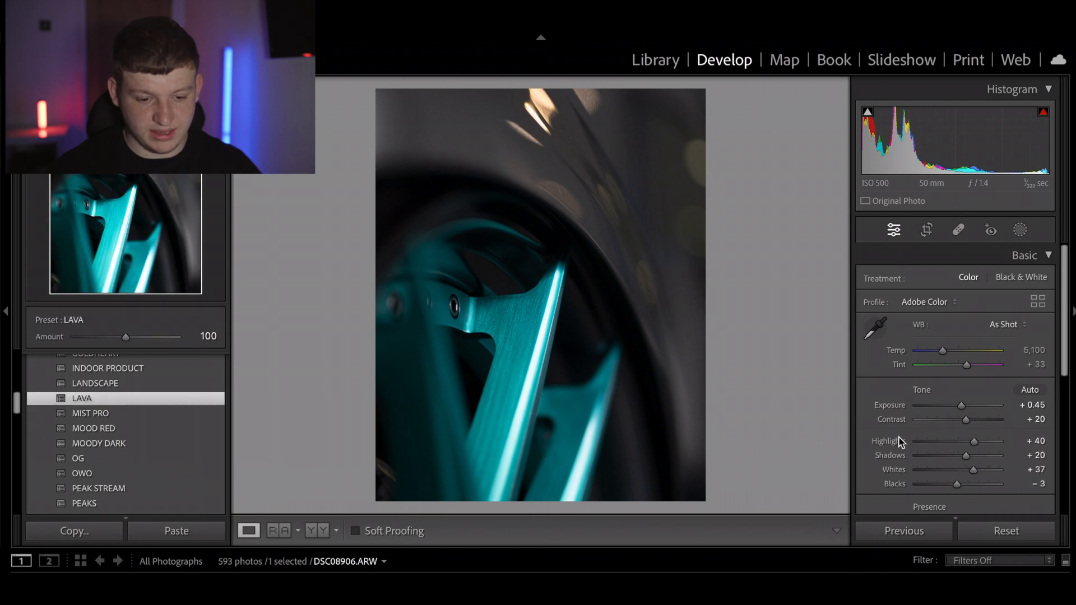
drag(973, 442, 945, 445)
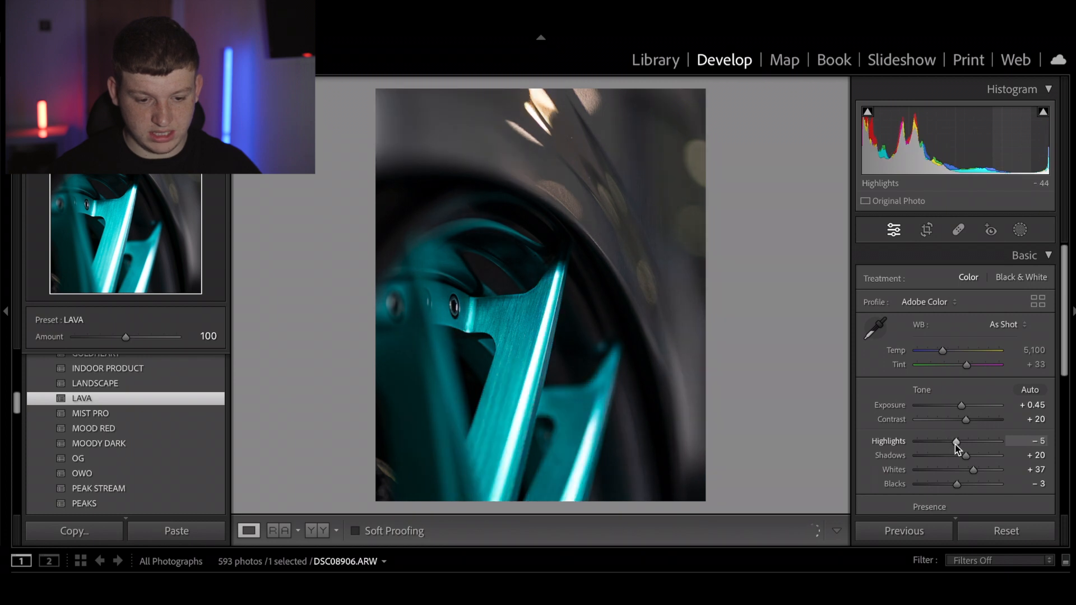
double_click(956, 442)
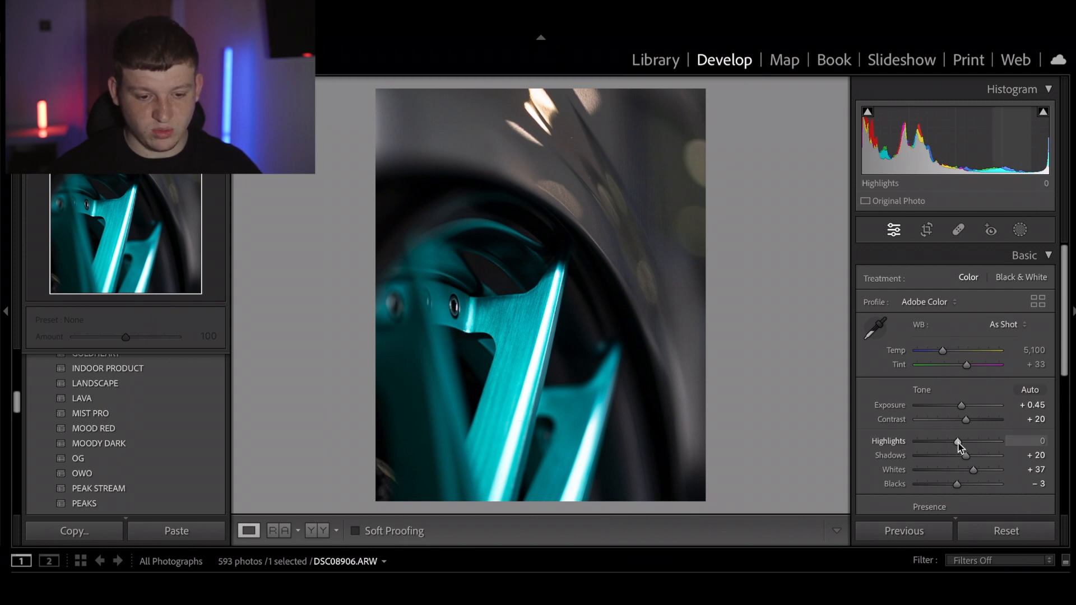
drag(957, 442, 952, 442)
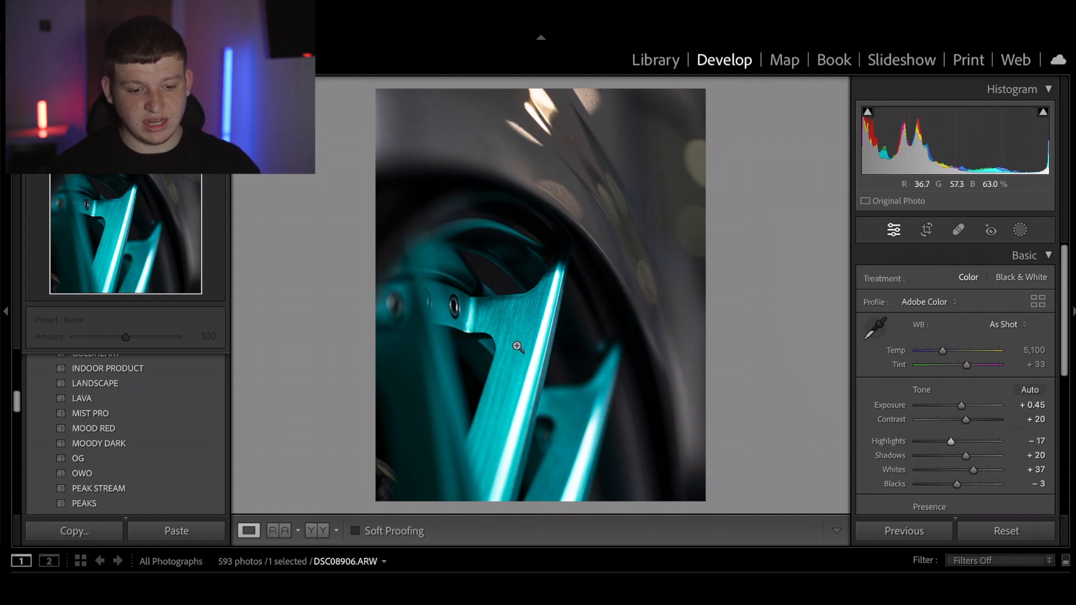
Step: Move on through the following photos to the rear shot of the dark purple car, DSC08938.ARW
key(Right)
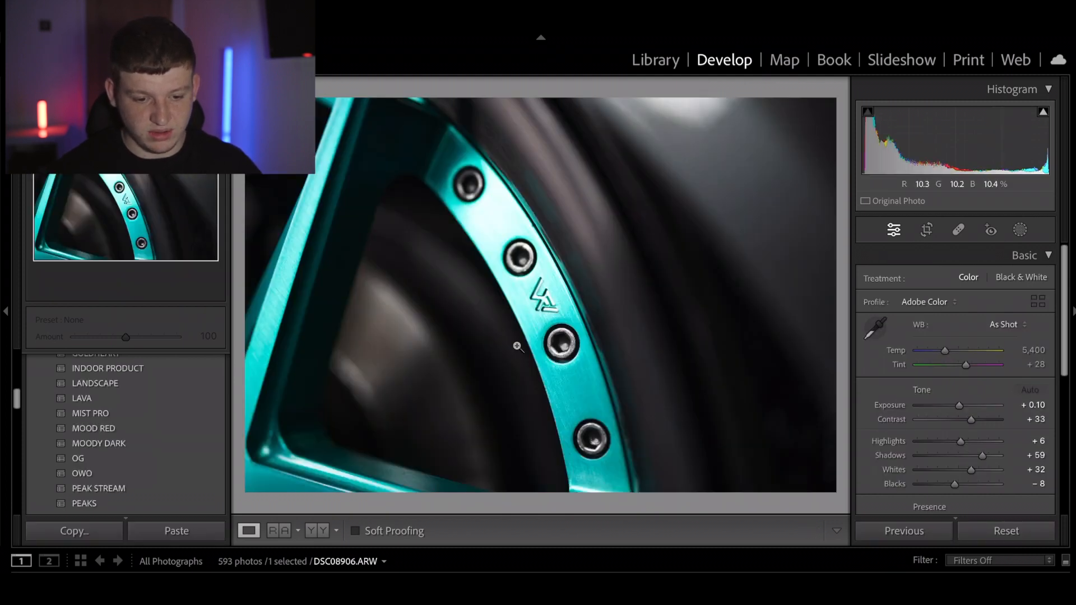
key(Right)
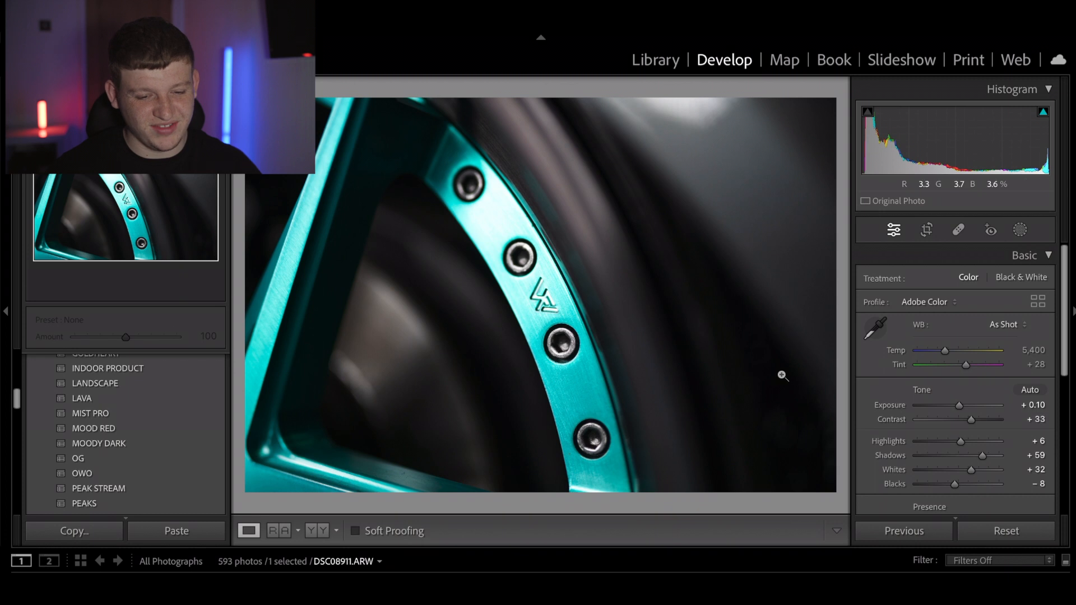
key(Right)
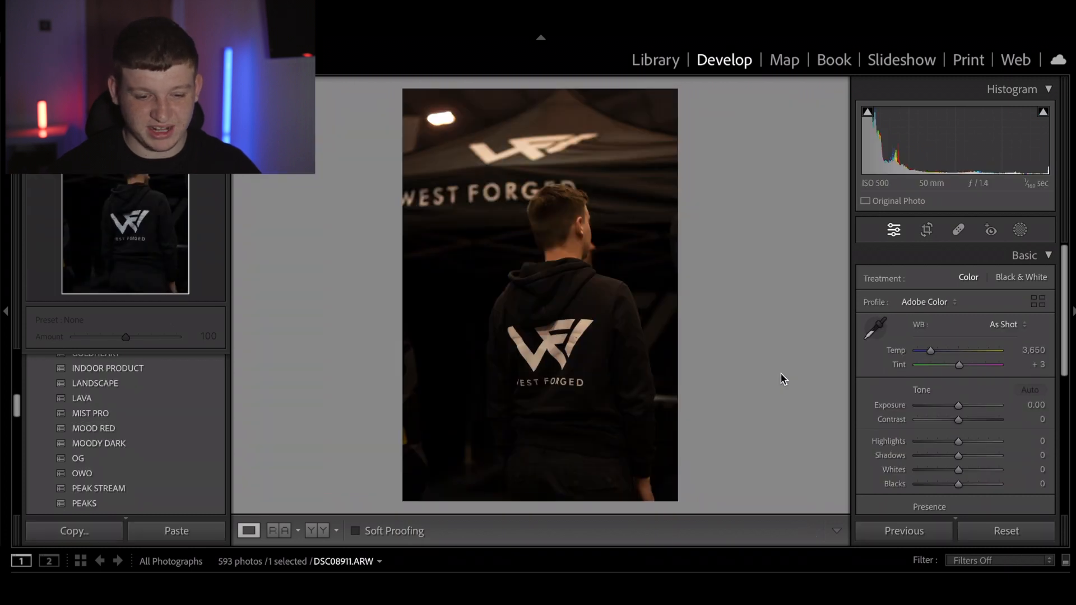
key(Right)
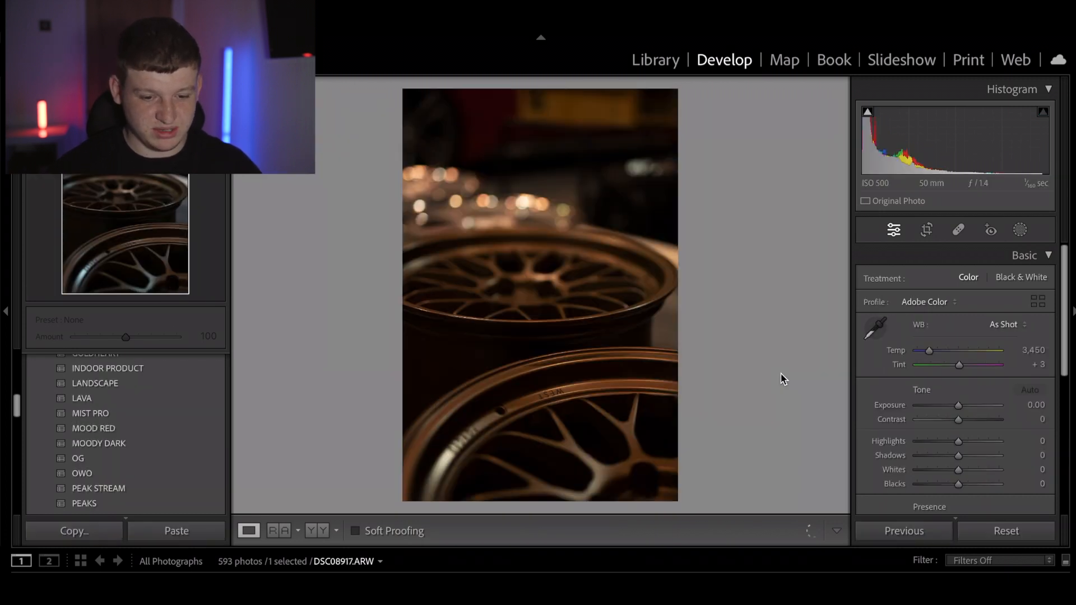
key(Right)
key(Right)
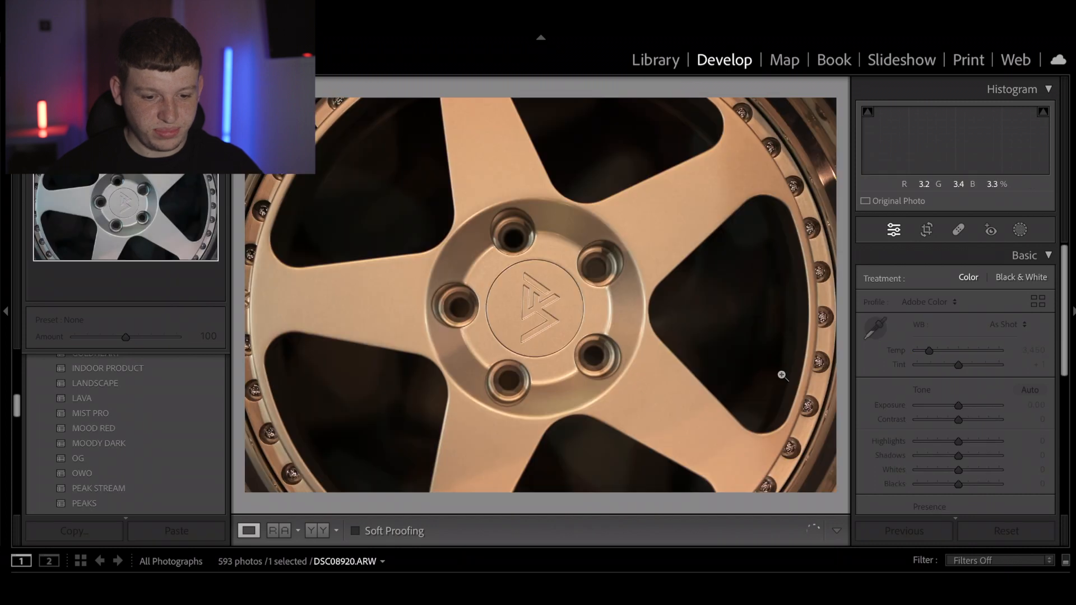
key(Right)
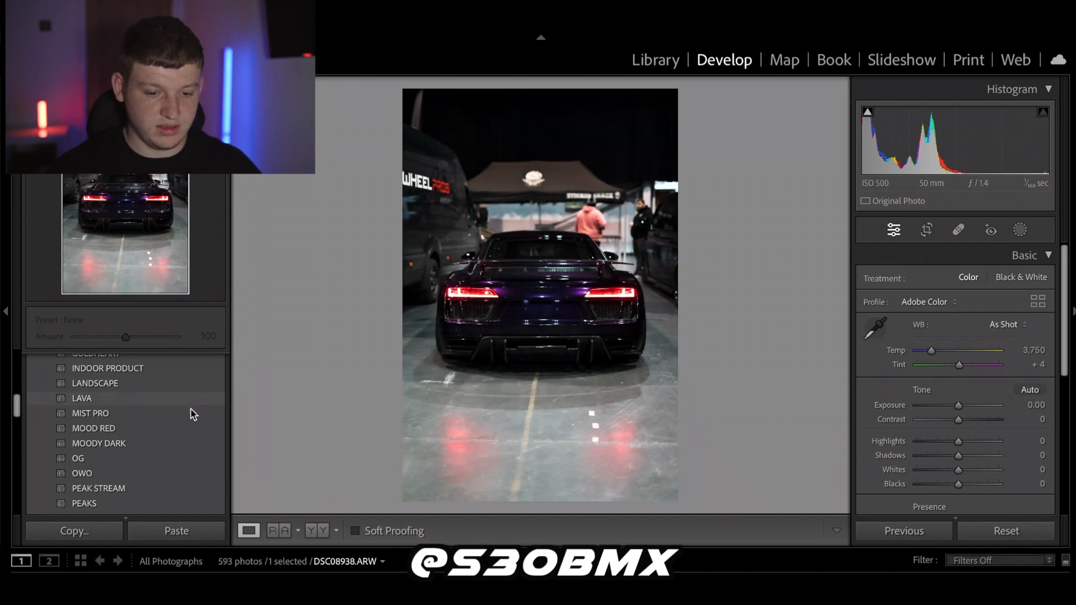
Step: Preview the custom presets on DSC08938.ARW and apply ULTIMATE DUBS with its amount reduced to 57
scroll(190, 415, down, 2)
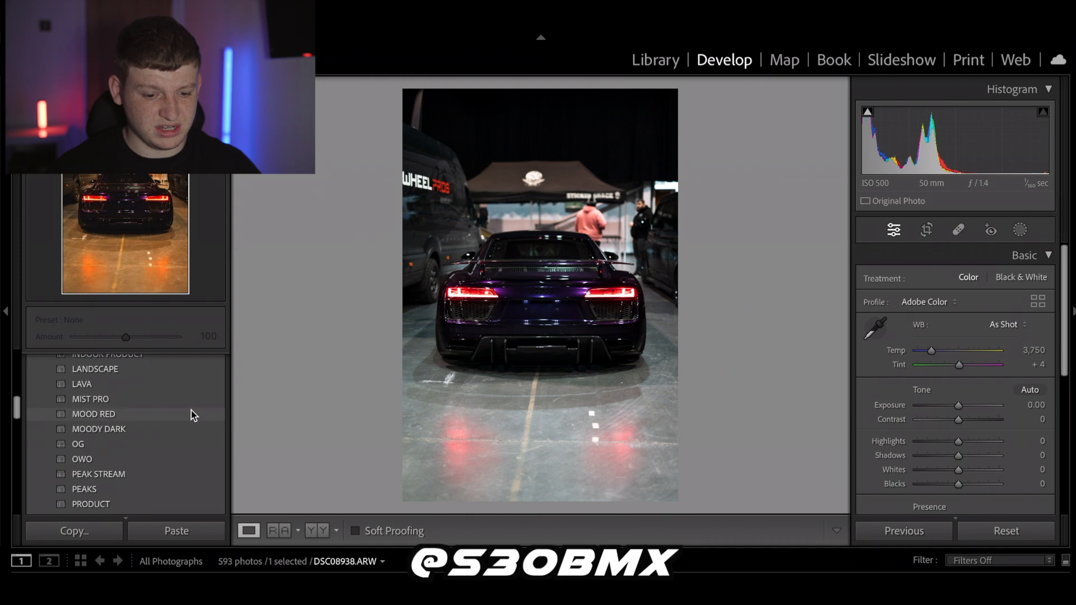
scroll(190, 414, down, 1)
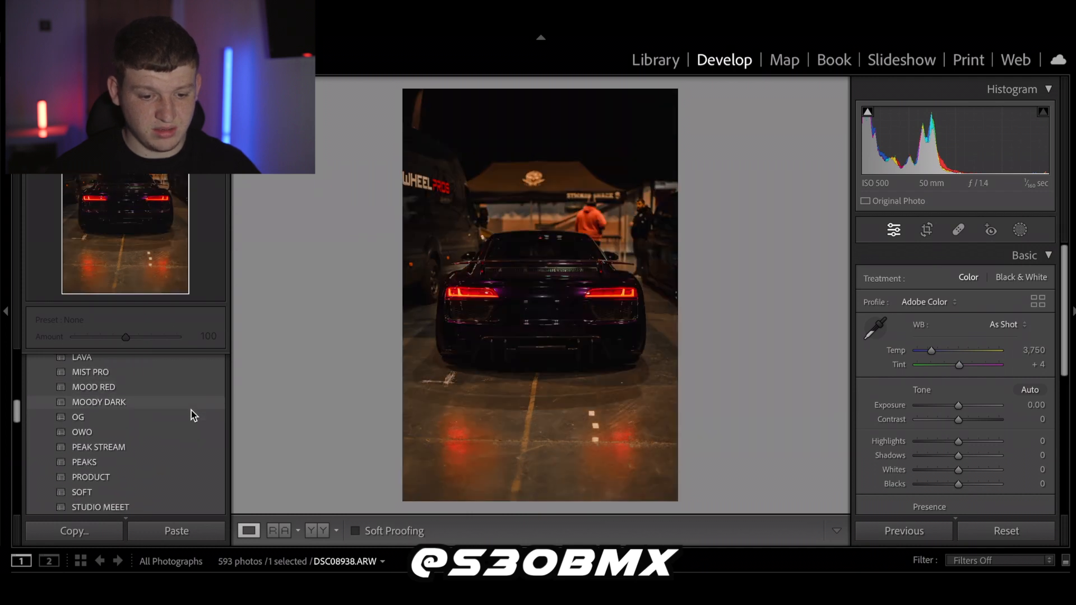
scroll(191, 415, down, 2)
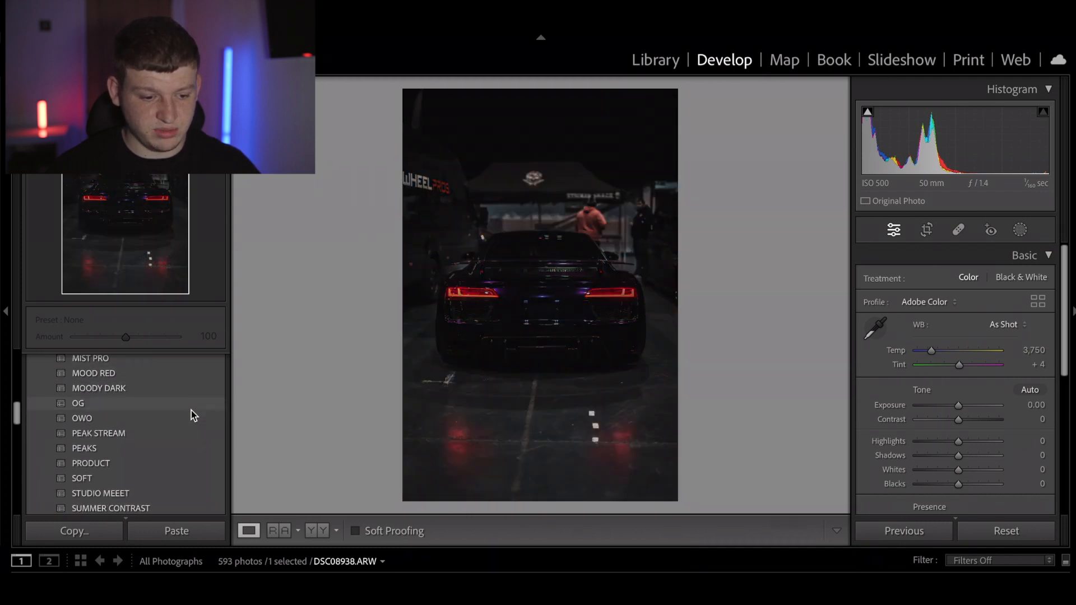
scroll(190, 414, down, 2)
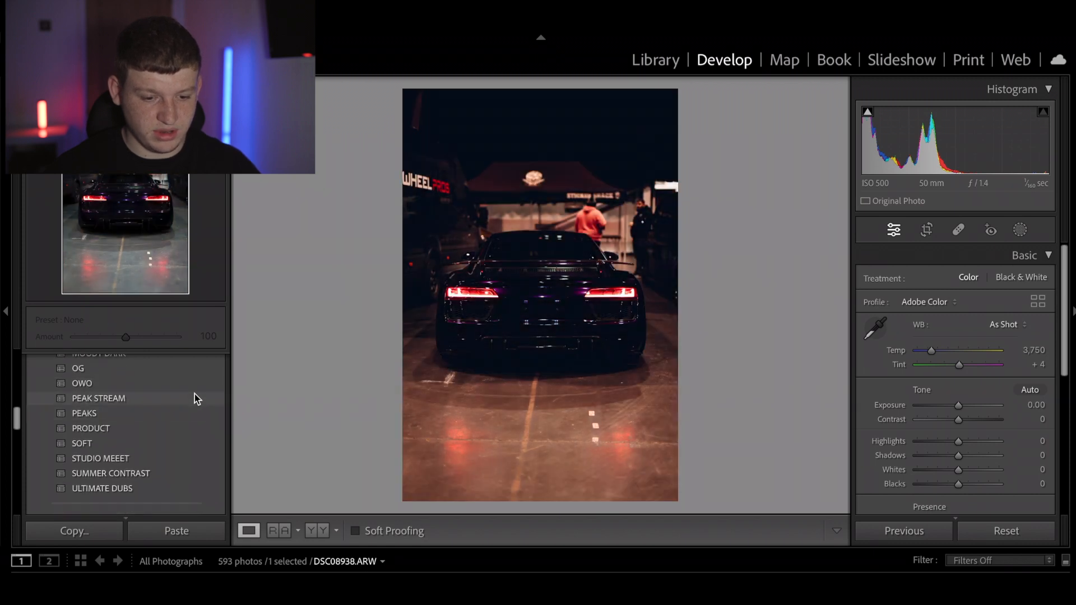
scroll(194, 398, down, 1)
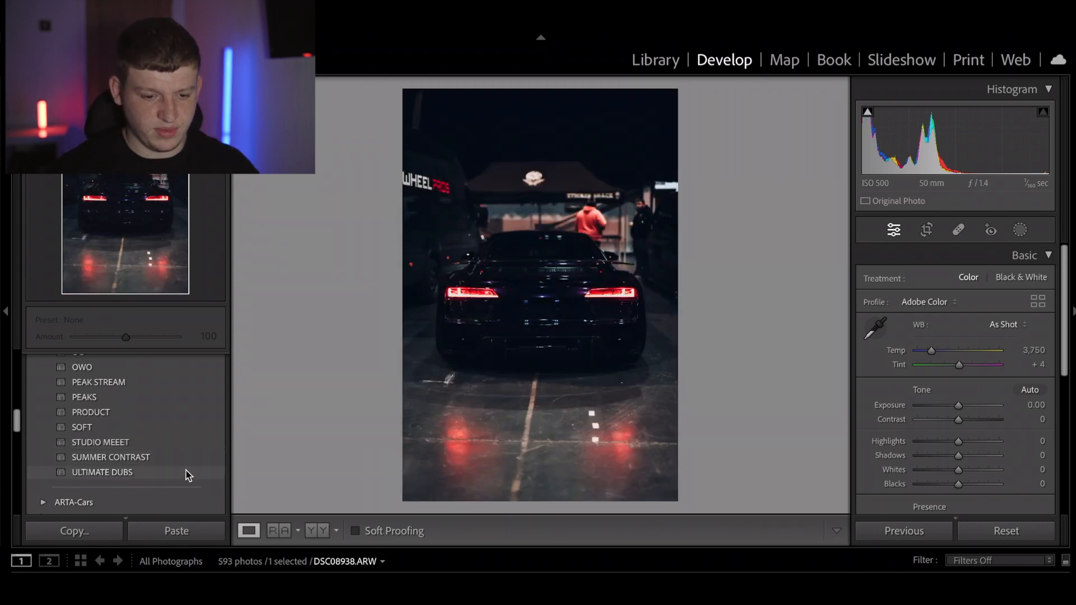
click(187, 474)
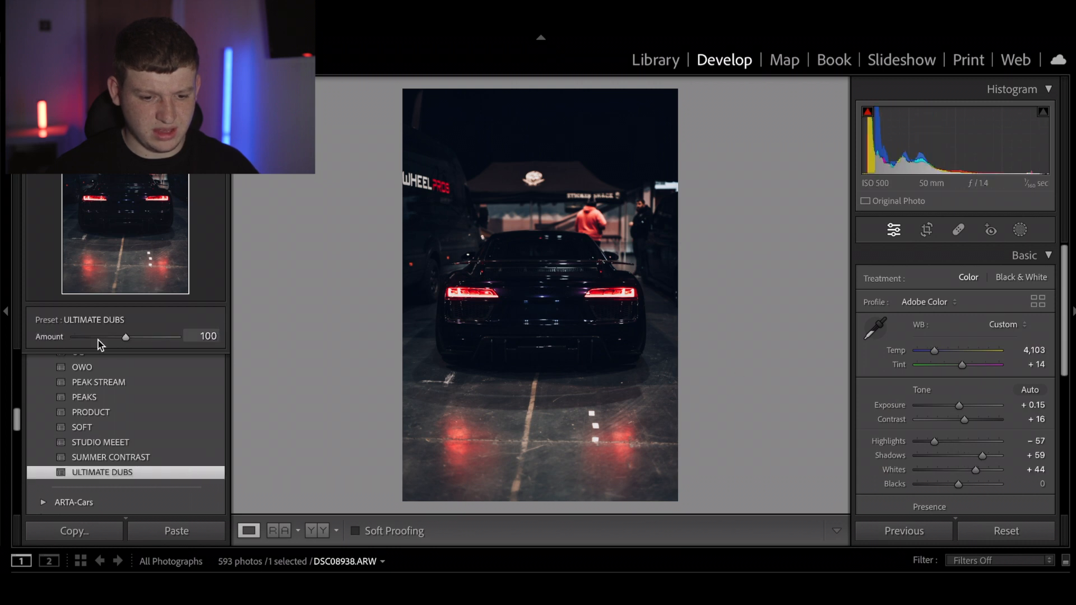
mouse_move(132, 338)
mouse_down()
mouse_move(99, 338)
mouse_move(185, 344)
mouse_move(112, 343)
mouse_up()
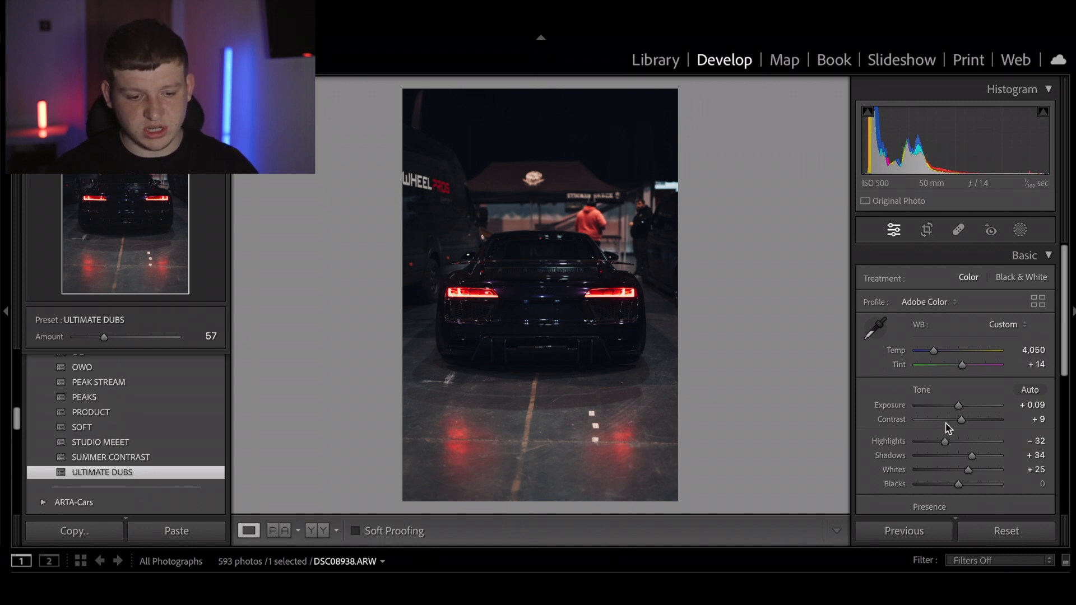
Step: Set Highlights to -13, Shadows to +37, Blacks to +24 and Exposure to +0.90 on DSC08938.ARW, and check the rear paintwork up close
drag(945, 441, 969, 486)
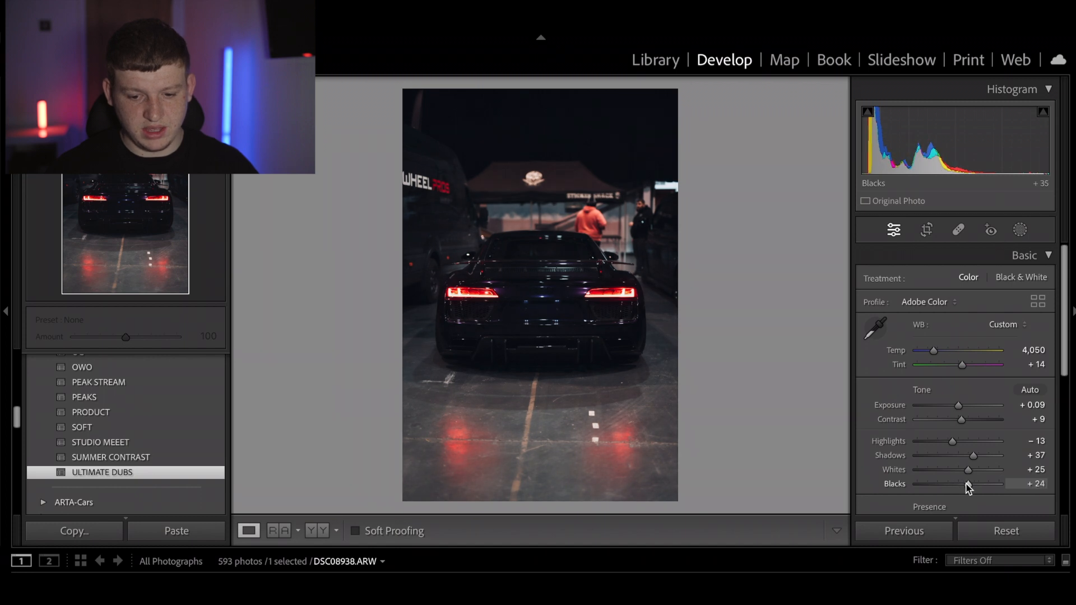
drag(958, 405, 966, 406)
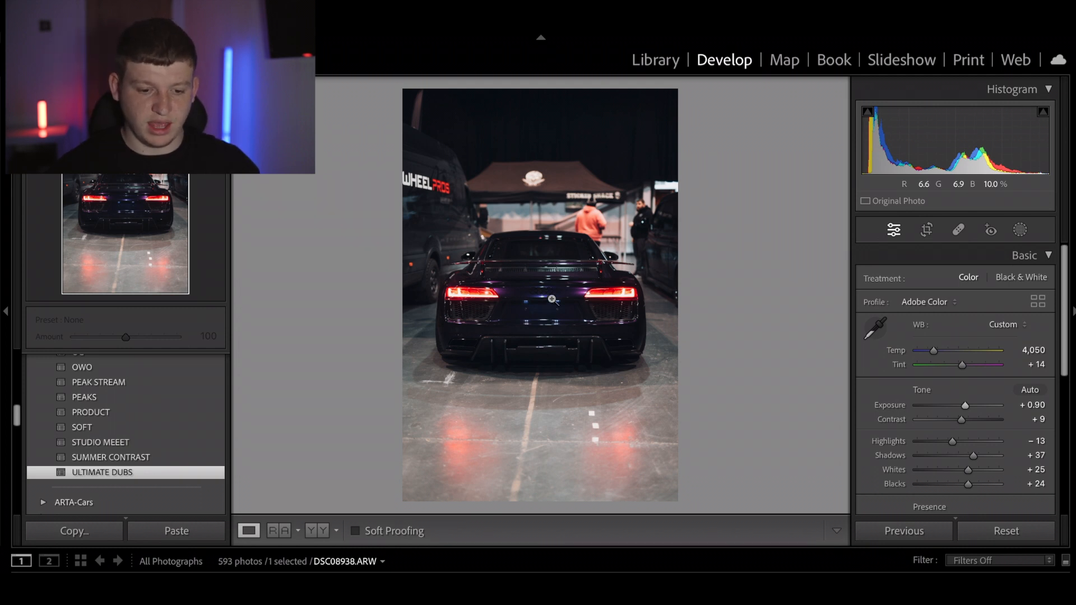
click(522, 299)
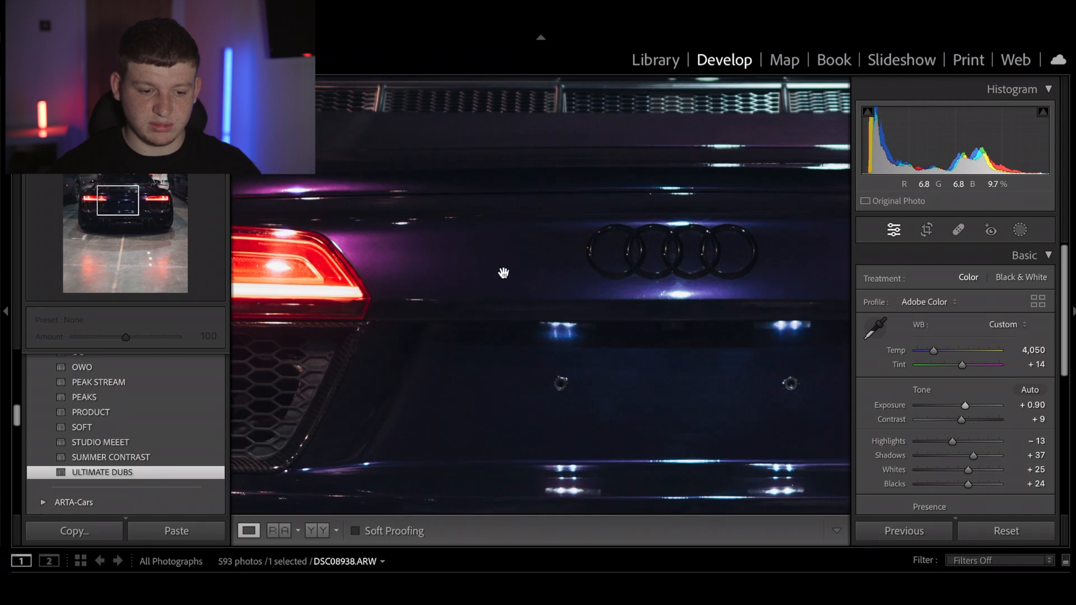
Step: Add a radial gradient mask around the right tail light of the car on DSC08938.ARW
drag(503, 273, 631, 291)
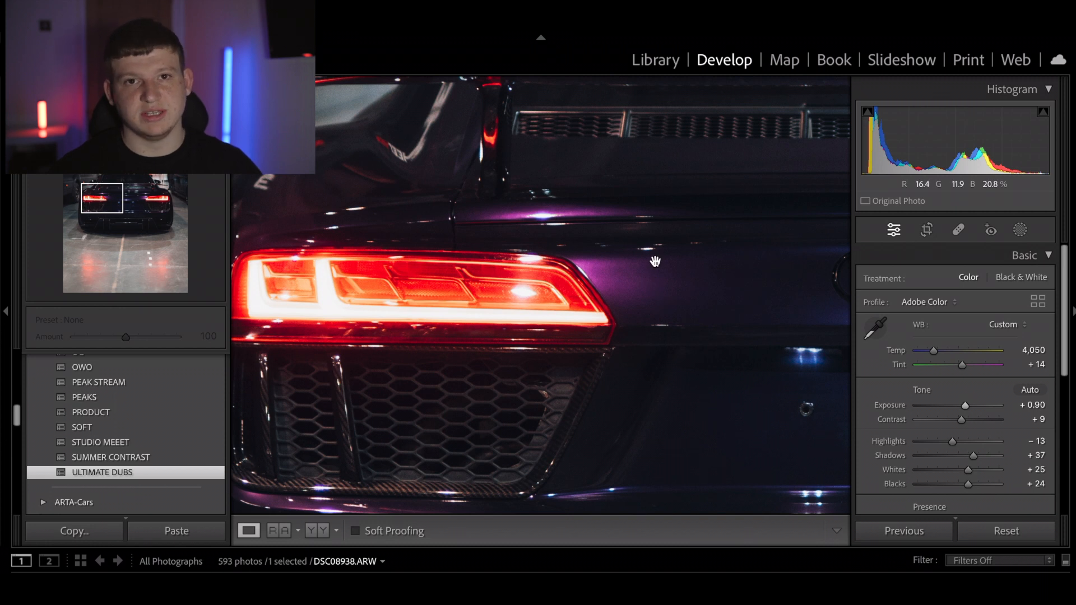
click(622, 259)
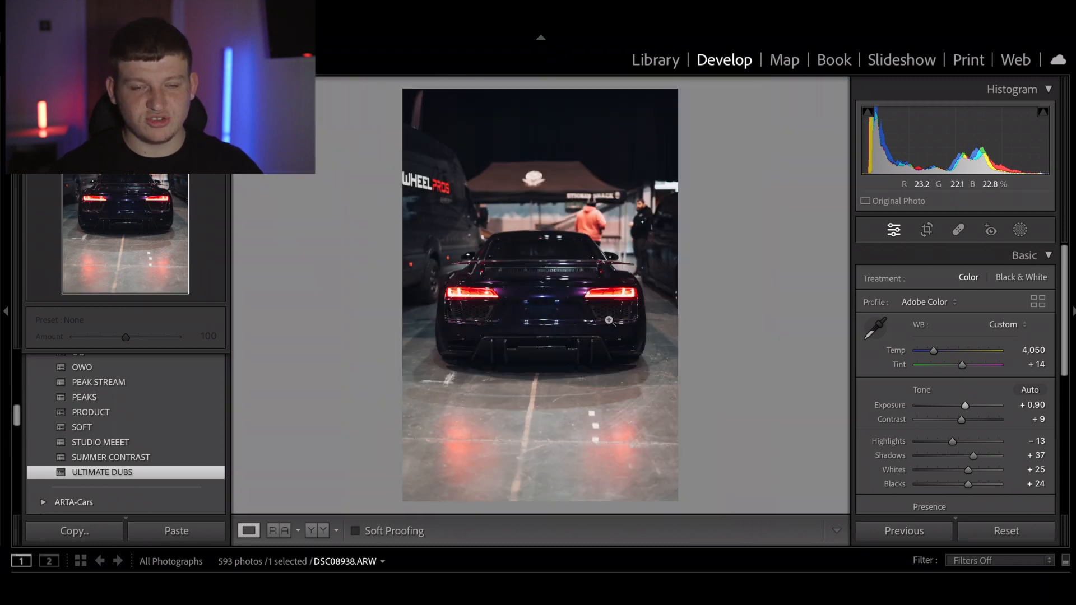
click(1021, 253)
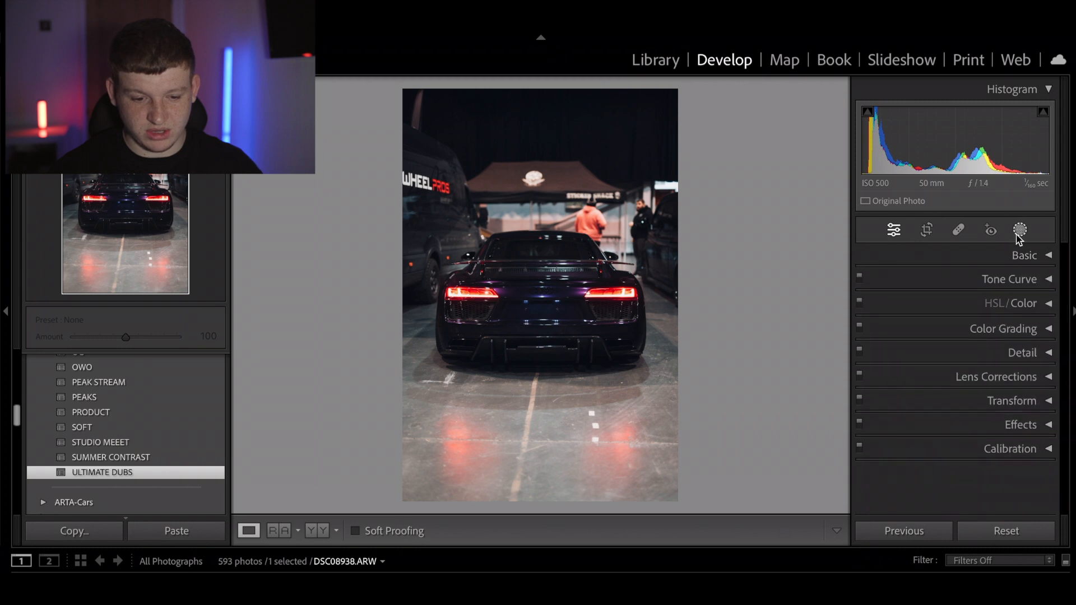
click(1020, 231)
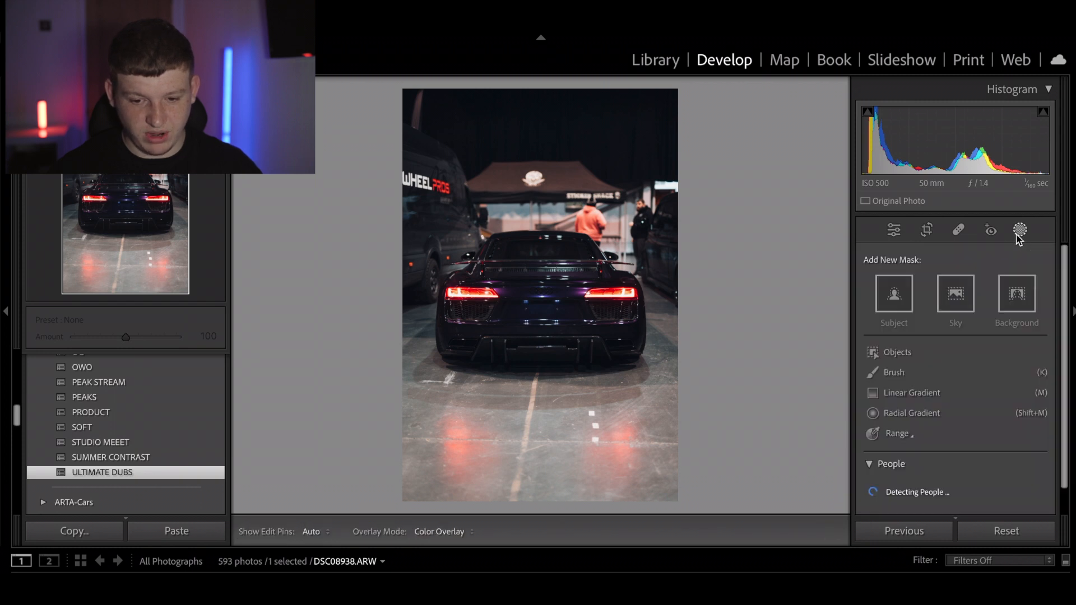
click(908, 413)
drag(602, 292, 645, 309)
click(602, 292)
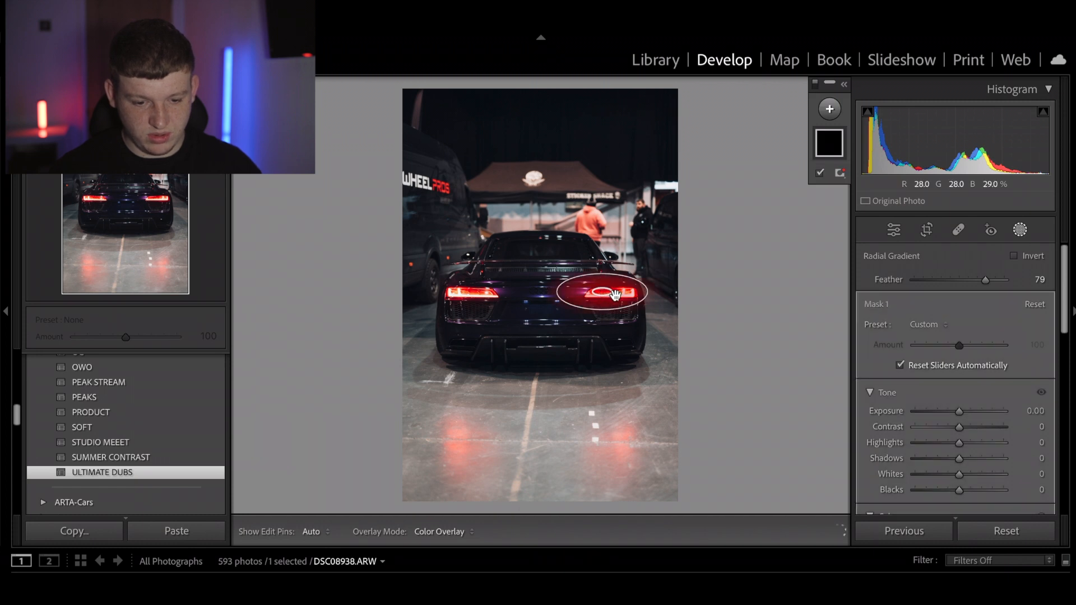
drag(615, 296, 616, 297)
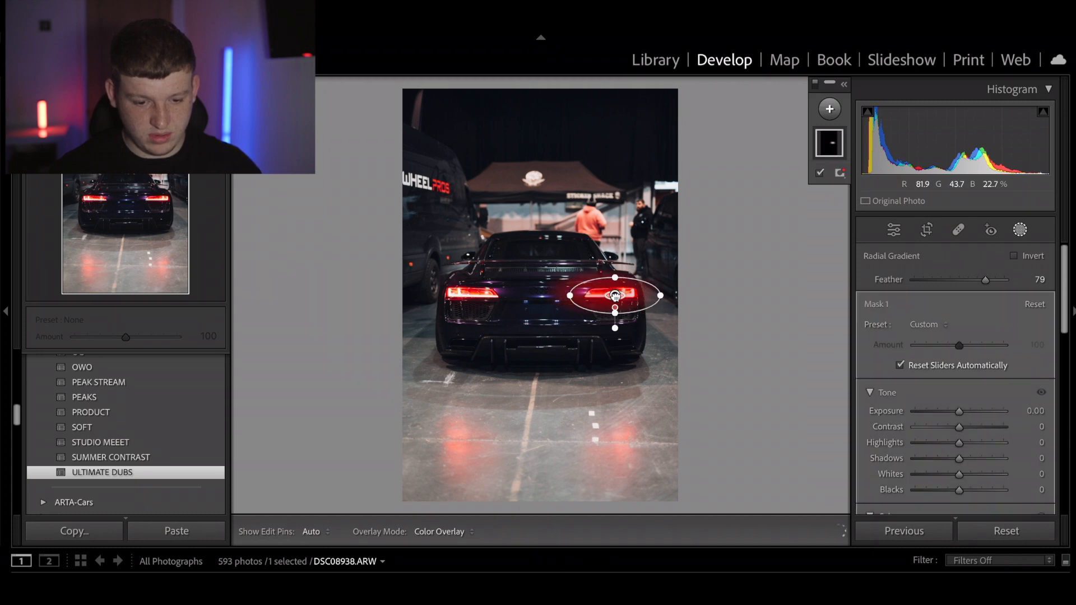
Step: Duplicate the radial gradient onto the left tail light and set the mask's Exposure to 0.84 and Dehaze to -23
key(ctrl+c)
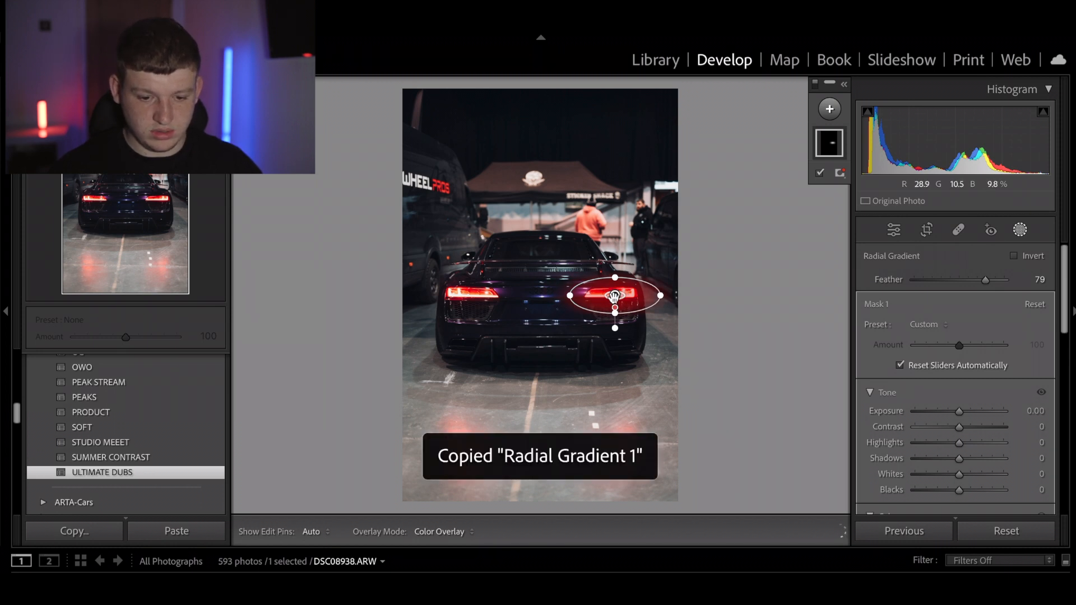
drag(555, 291, 469, 295)
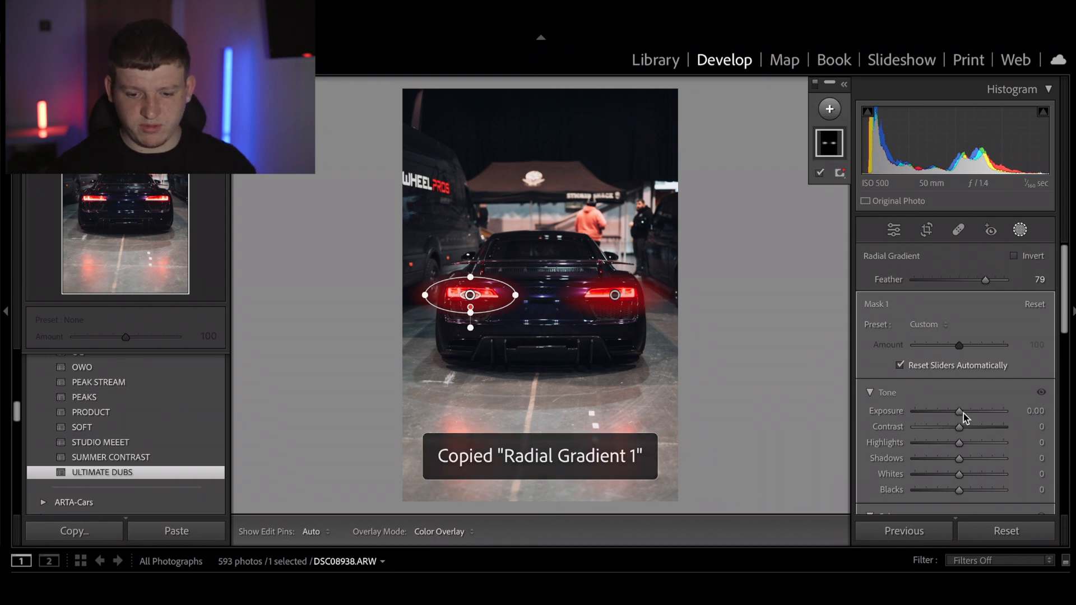
drag(963, 412, 970, 415)
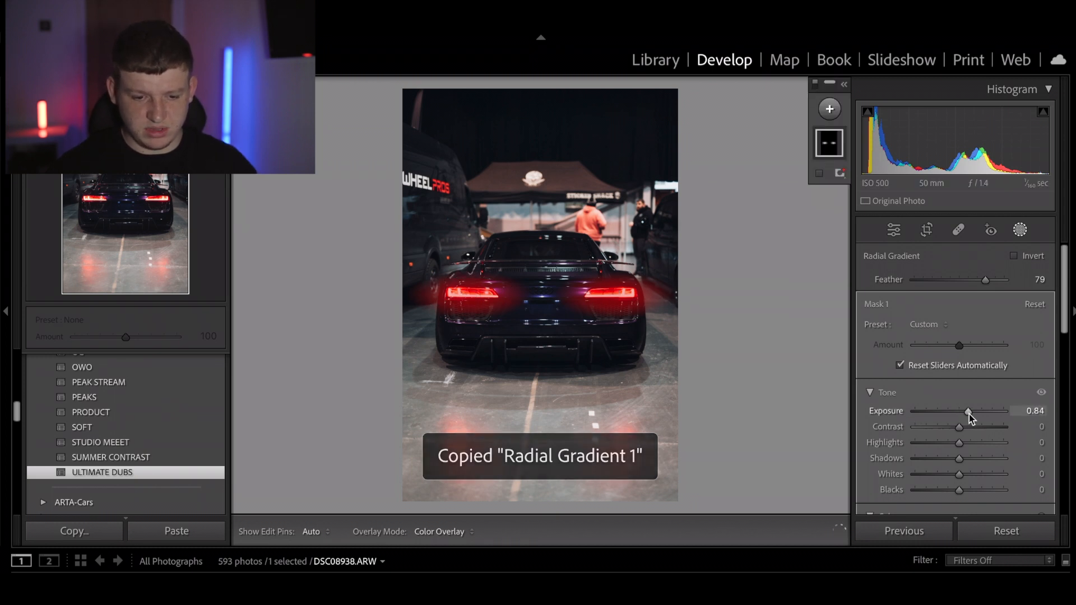
scroll(970, 415, down, 3)
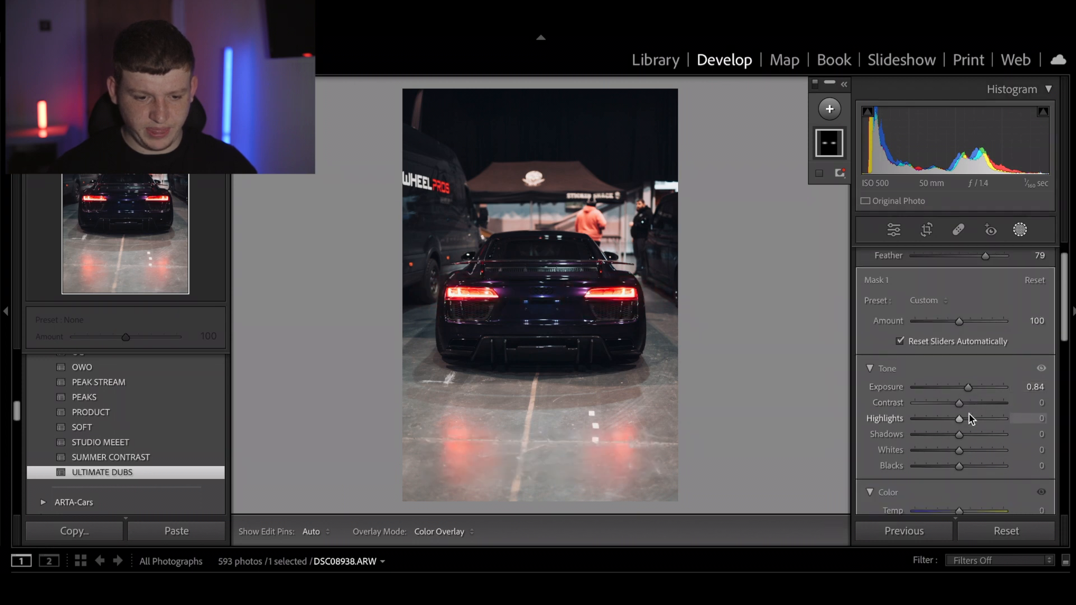
scroll(962, 447, down, 3)
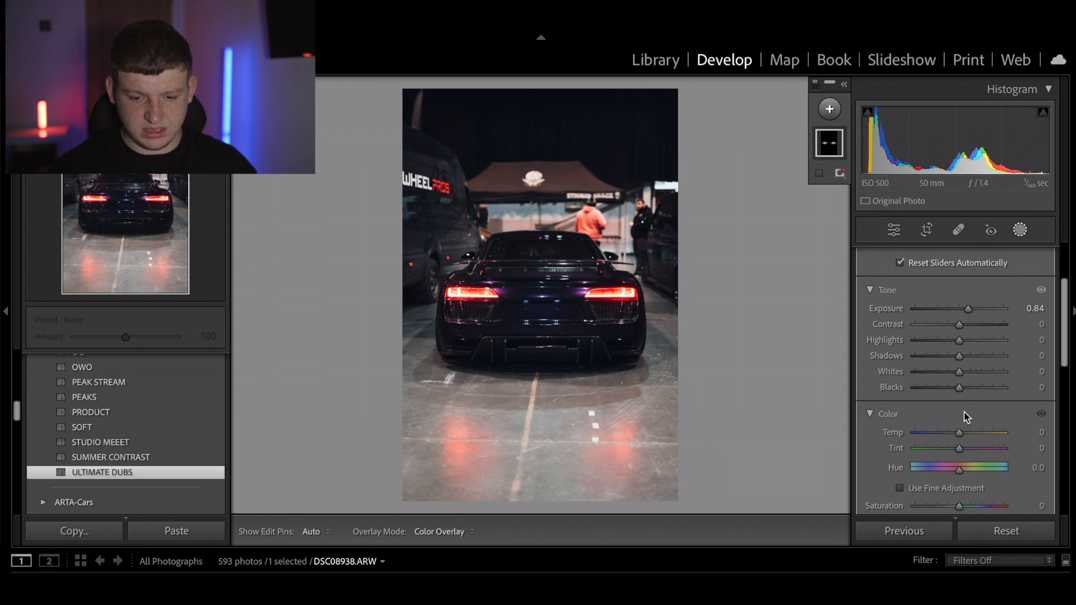
scroll(966, 418, down, 8)
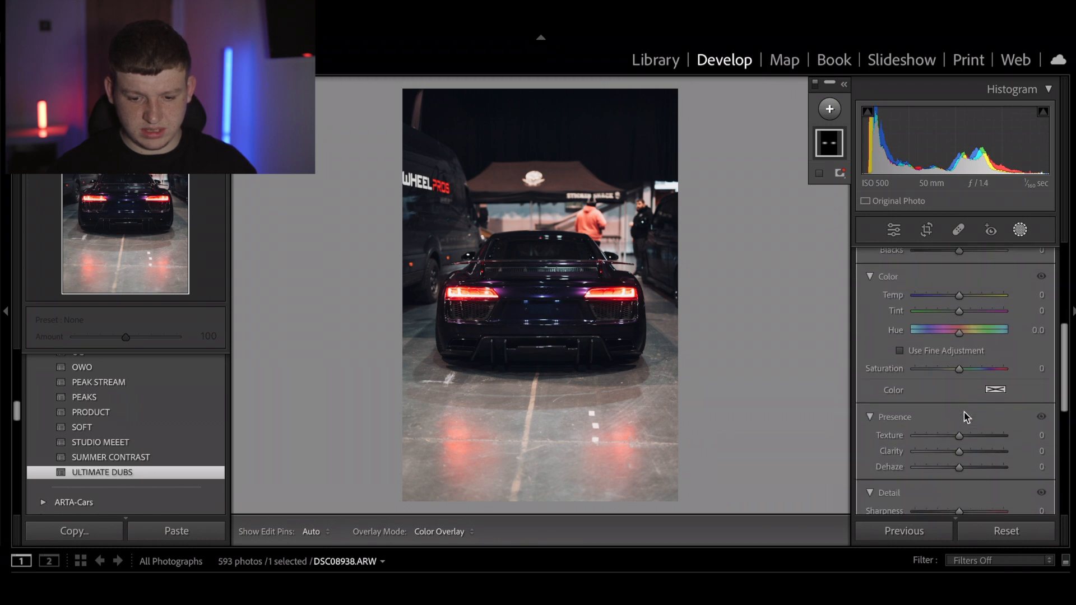
drag(960, 467, 950, 463)
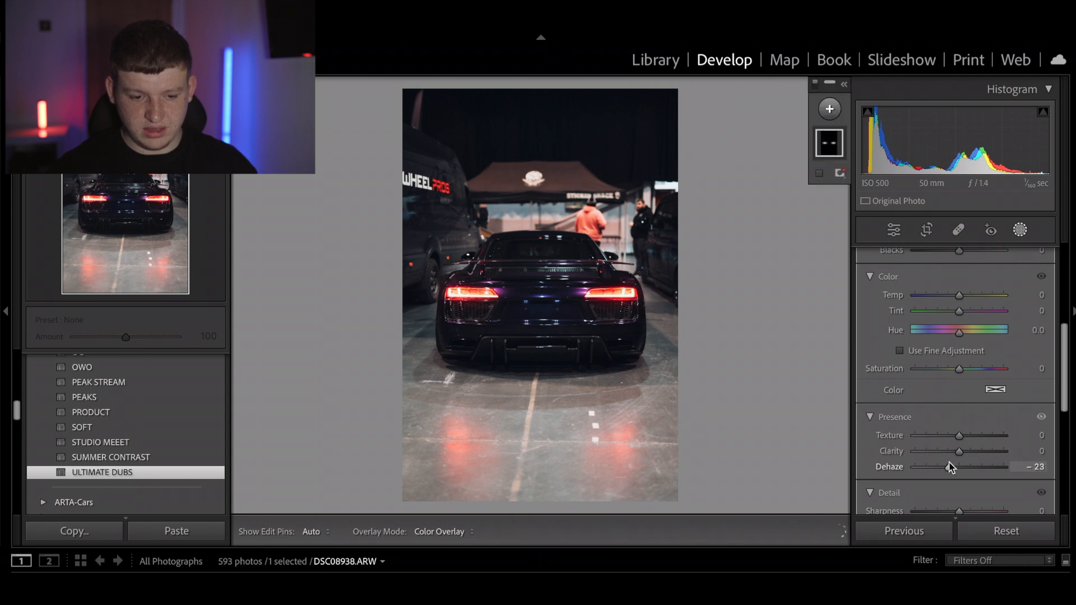
Step: Compare DSC08938.ARW before and after the edits, first in masking and again with the masking tools closed
key(backslash)
key(backslash)
key(backslash)
key(backslash)
key(backslash)
key(backslash)
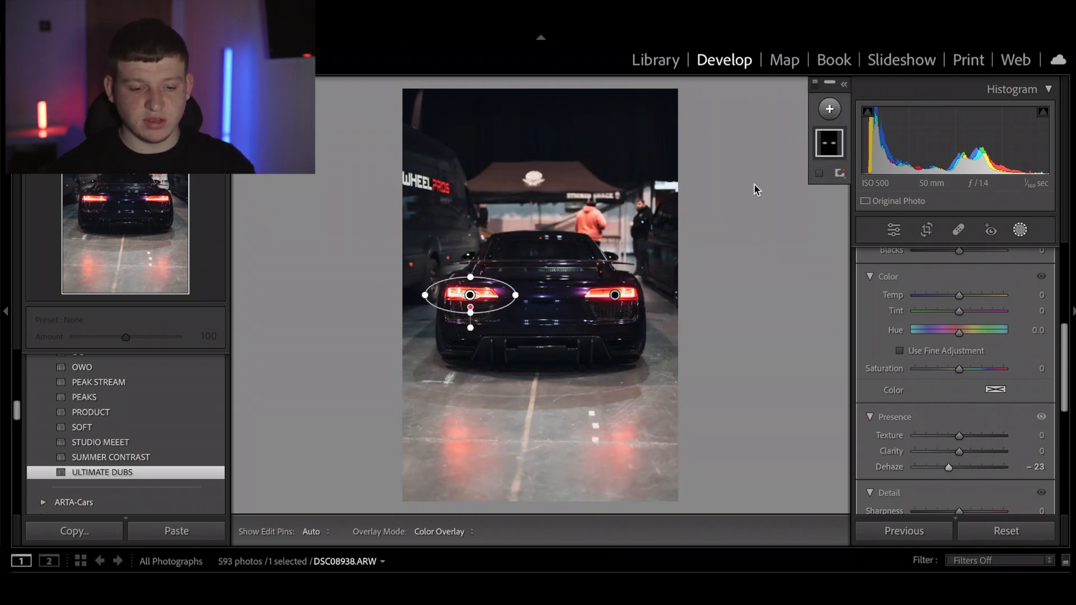
click(894, 230)
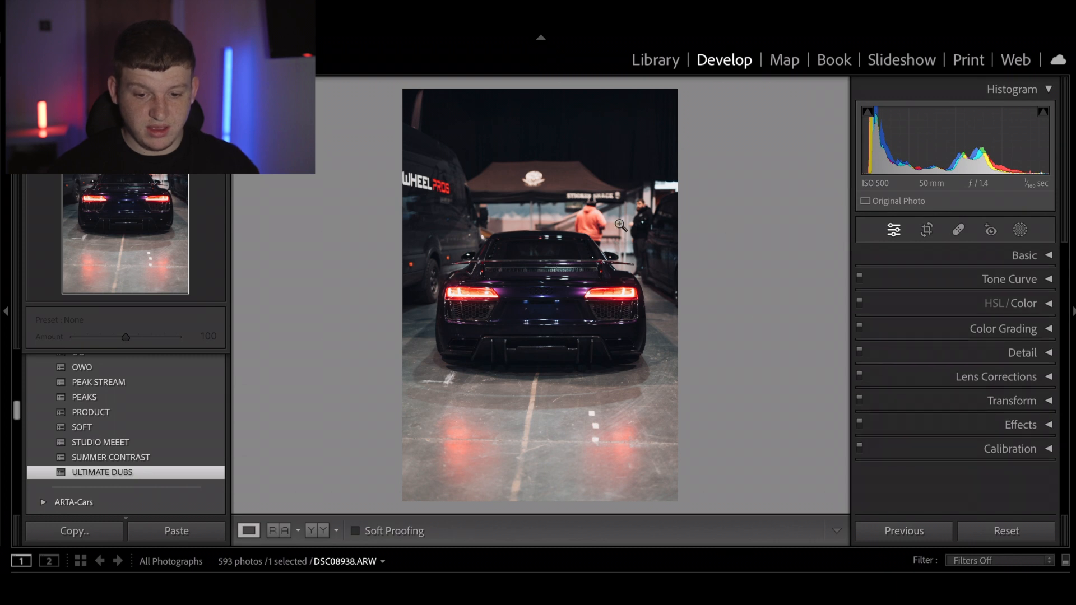
key(backslash)
key(backslash)
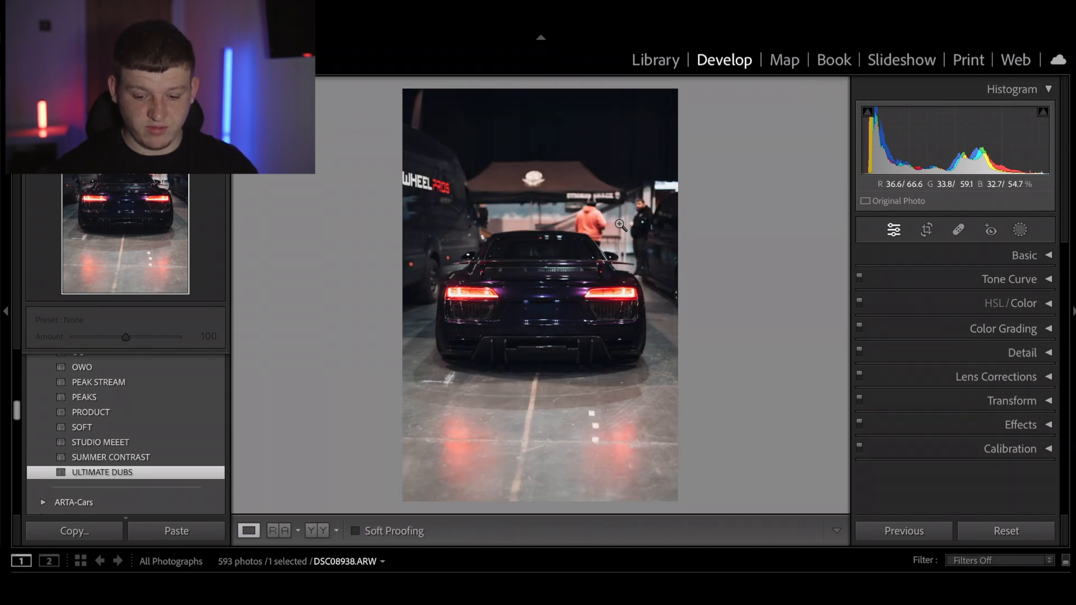
key(backslash)
key(backslash)
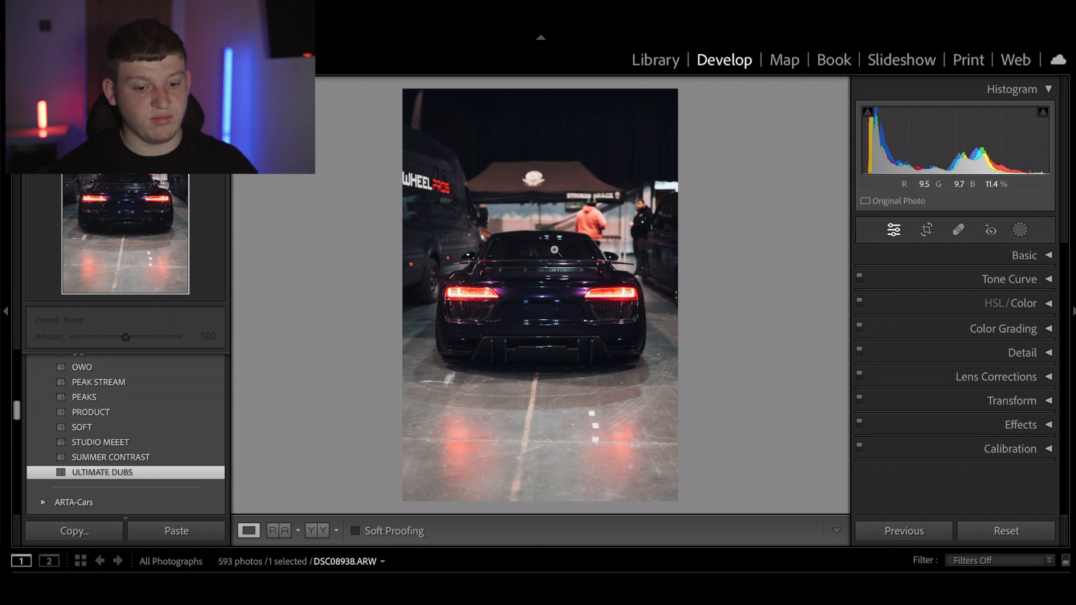
Step: Examine the rear window, badge and rear paintwork of DSC08938.ARW up close, and compare the whole photo with its unedited version
click(554, 265)
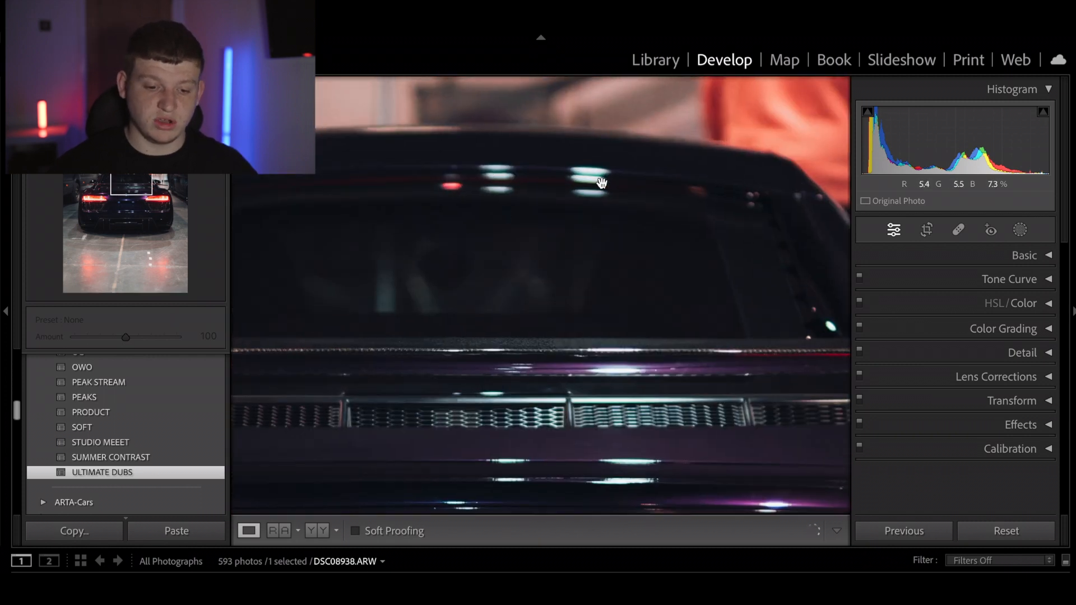
scroll(615, 217, down, 5)
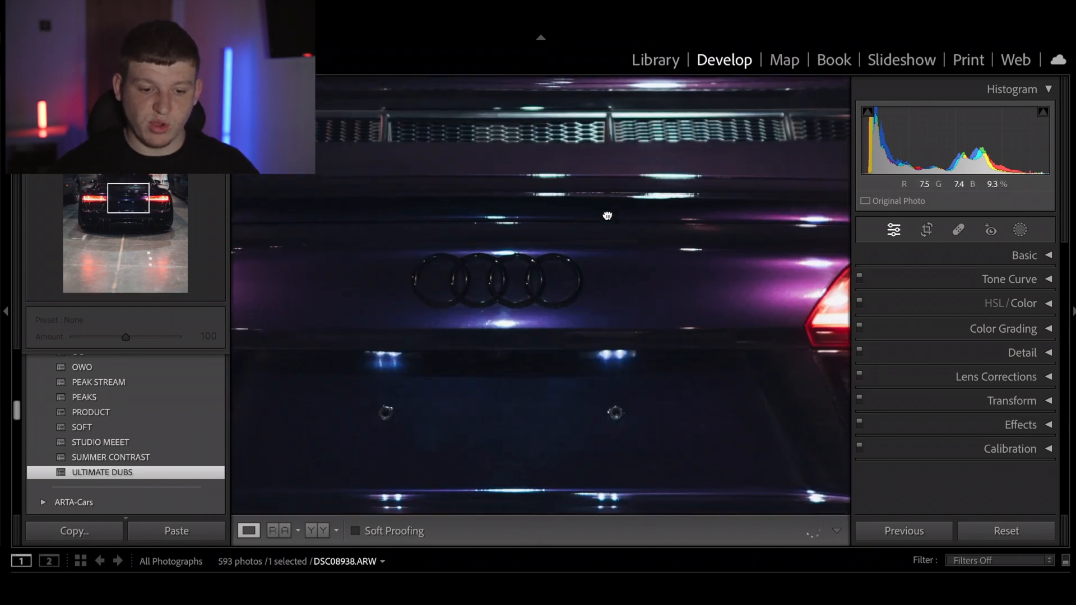
scroll(643, 224, down, 3)
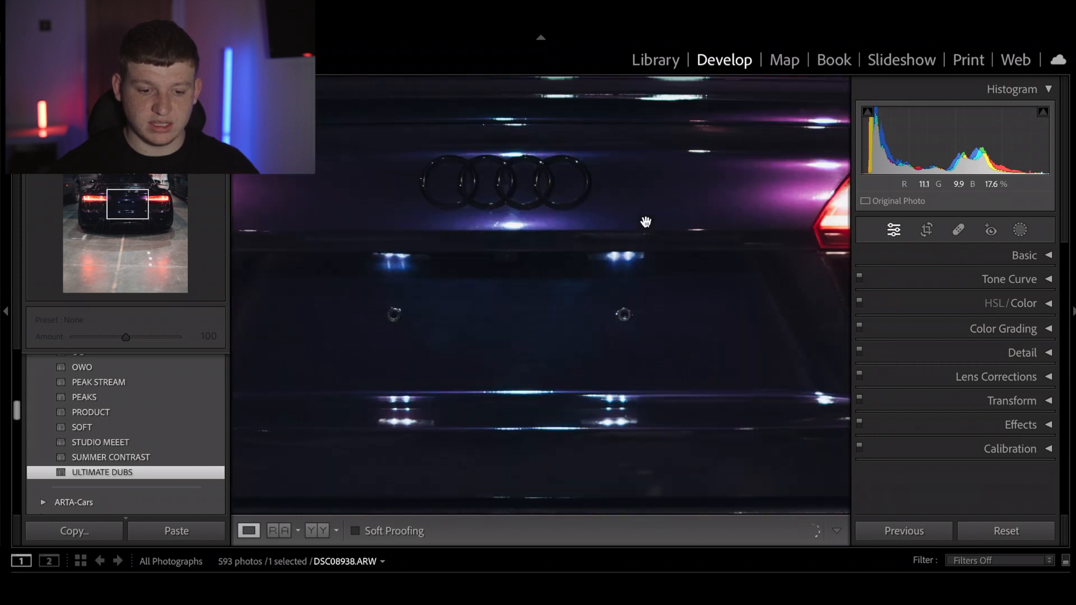
drag(667, 297, 557, 325)
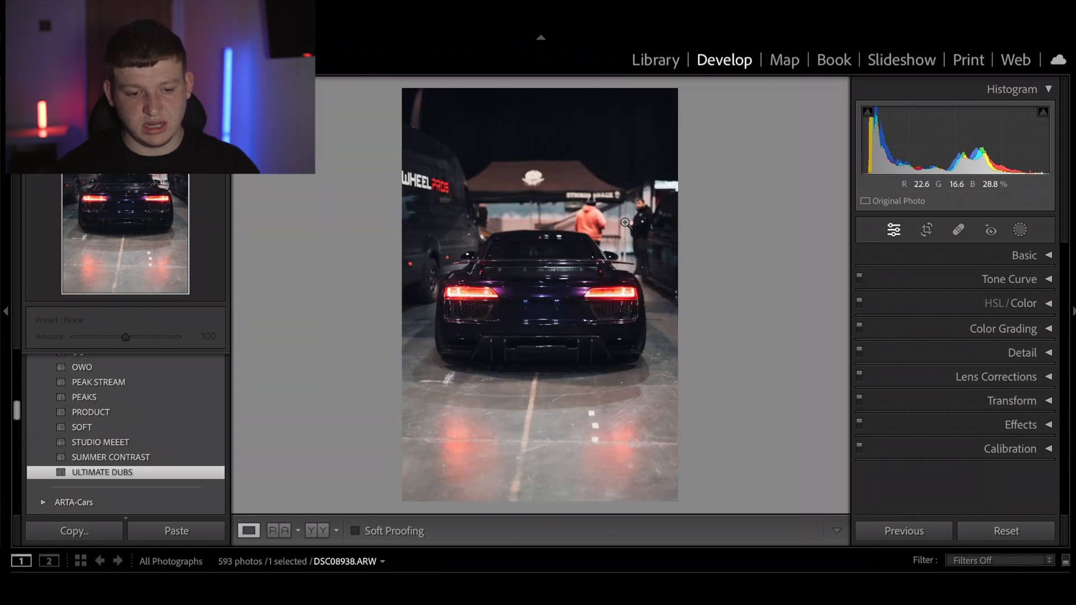
click(626, 224)
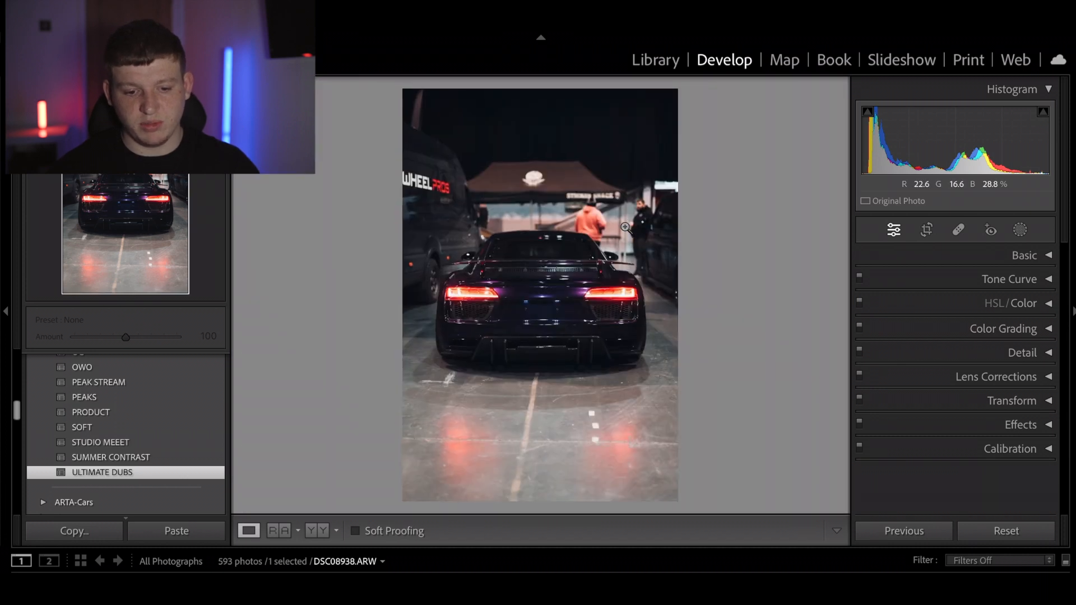
click(606, 297)
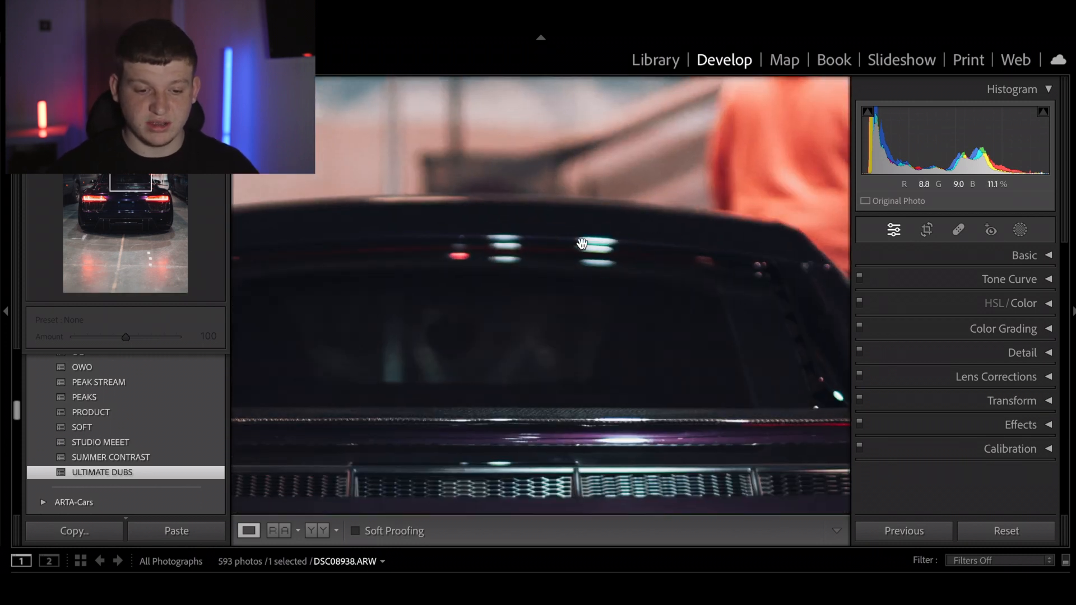
click(600, 252)
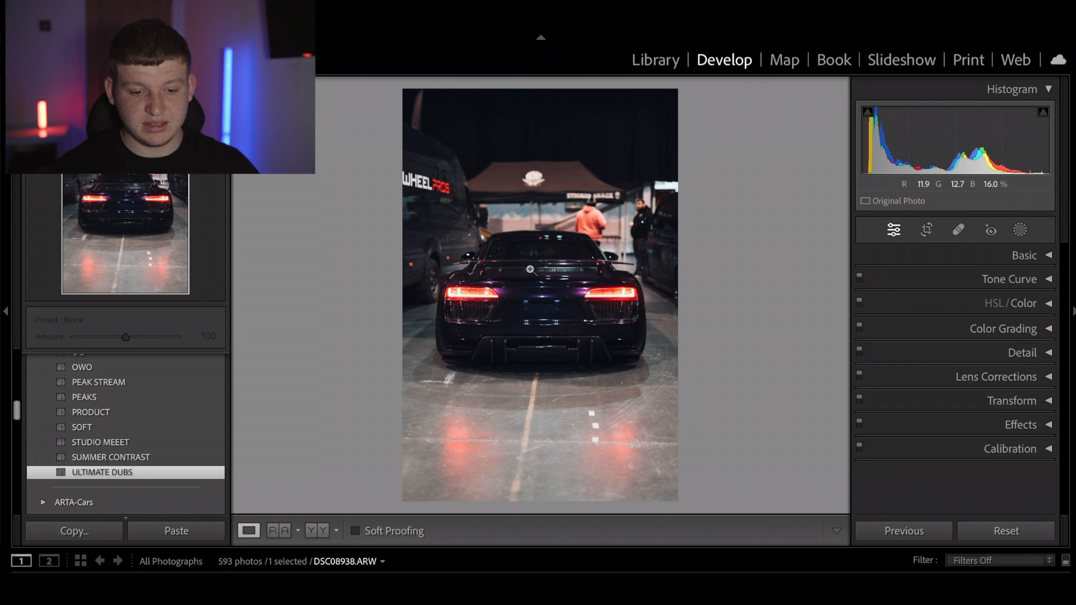
key(backslash)
key(backslash)
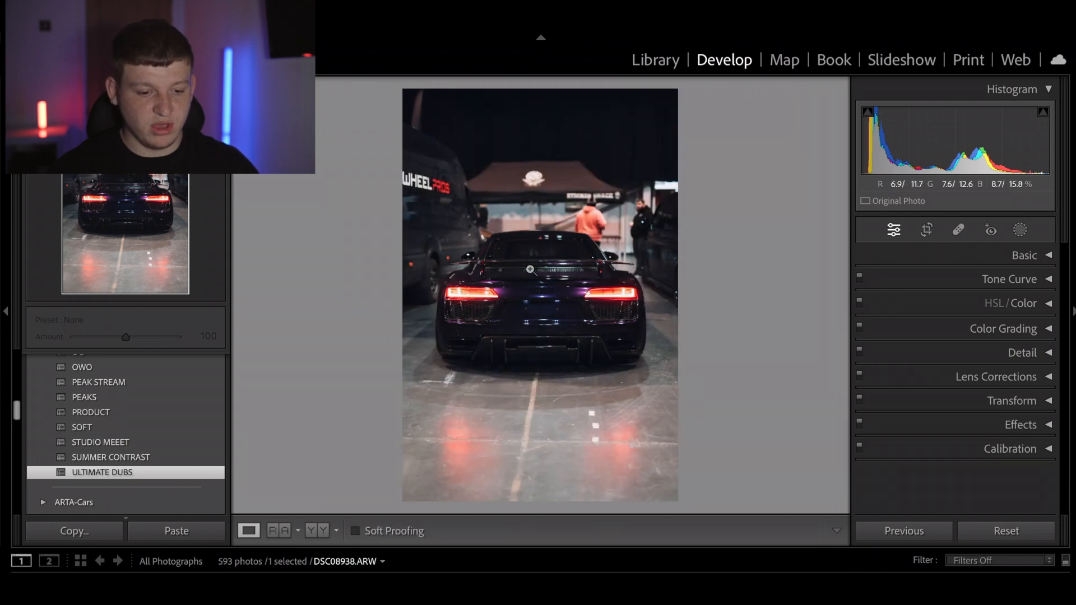
Step: Move on to DSC08942.ARW and apply the ULTIMATE DUBS preset with its amount reduced to 40
key(Right)
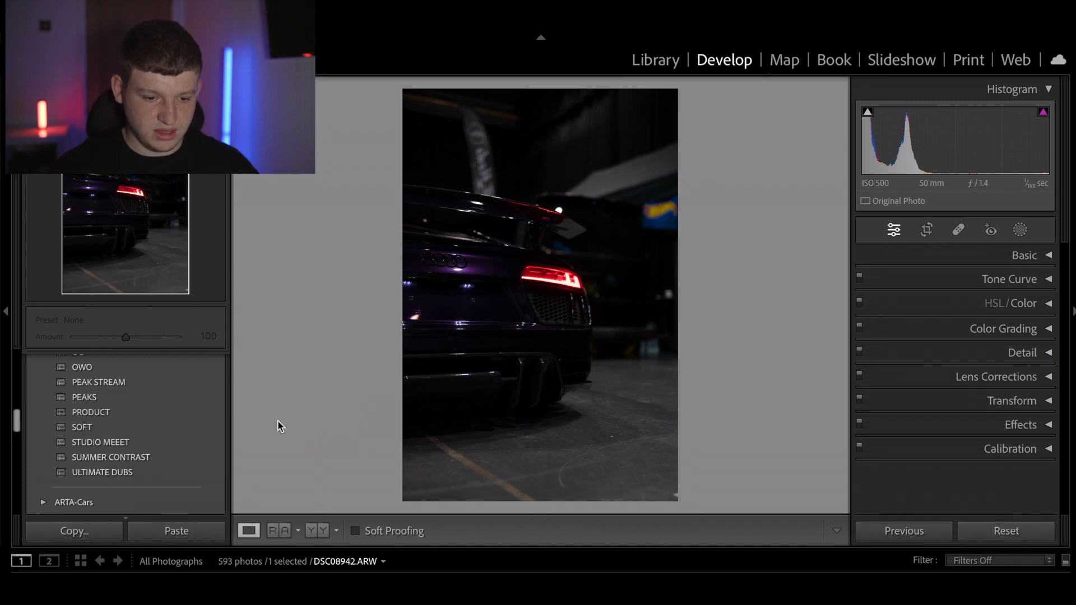
click(191, 472)
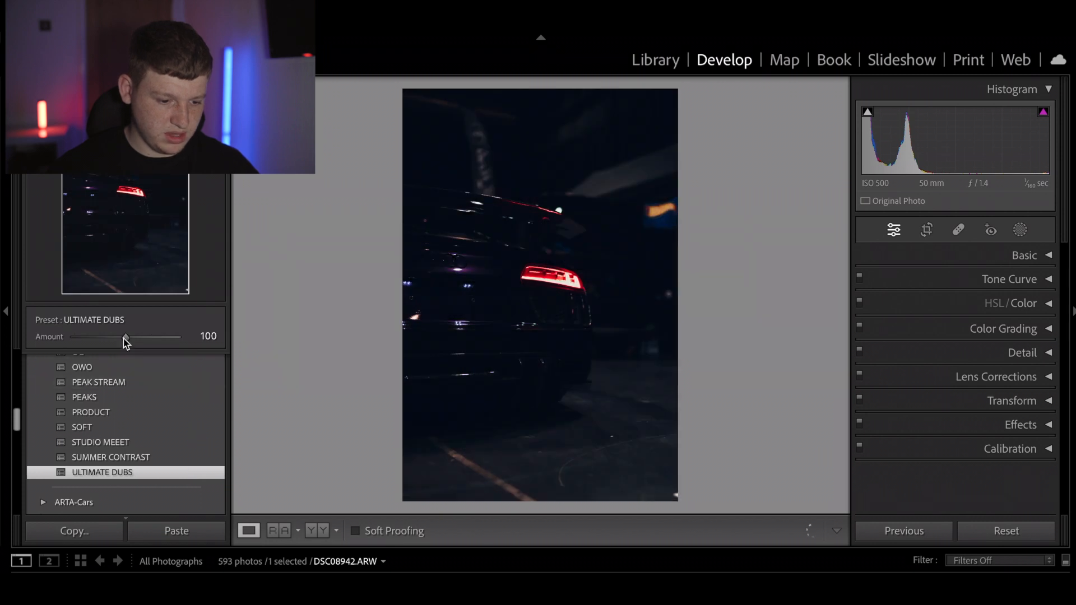
drag(125, 336, 96, 338)
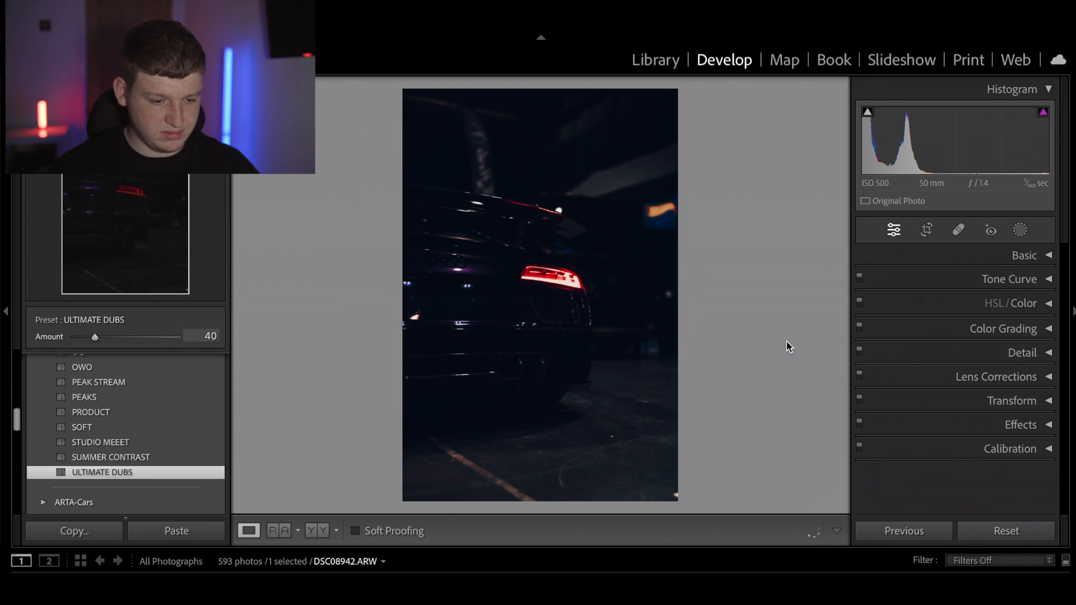
Step: Set Exposure to +1.25, Shadows to +55 and Temp to 3,822 on DSC08942.ARW
click(1023, 256)
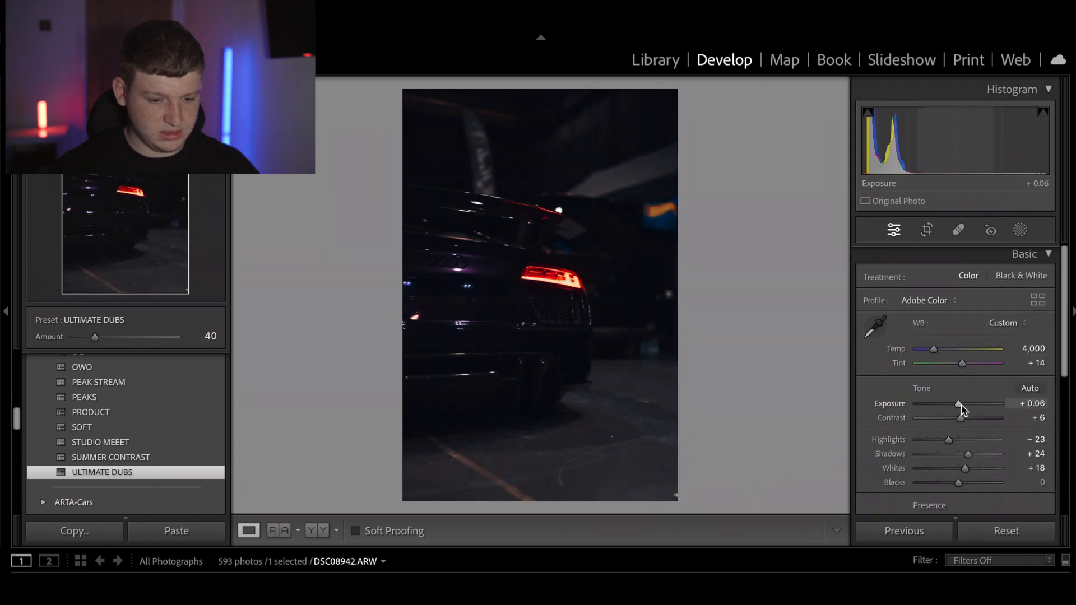
drag(966, 406, 968, 408)
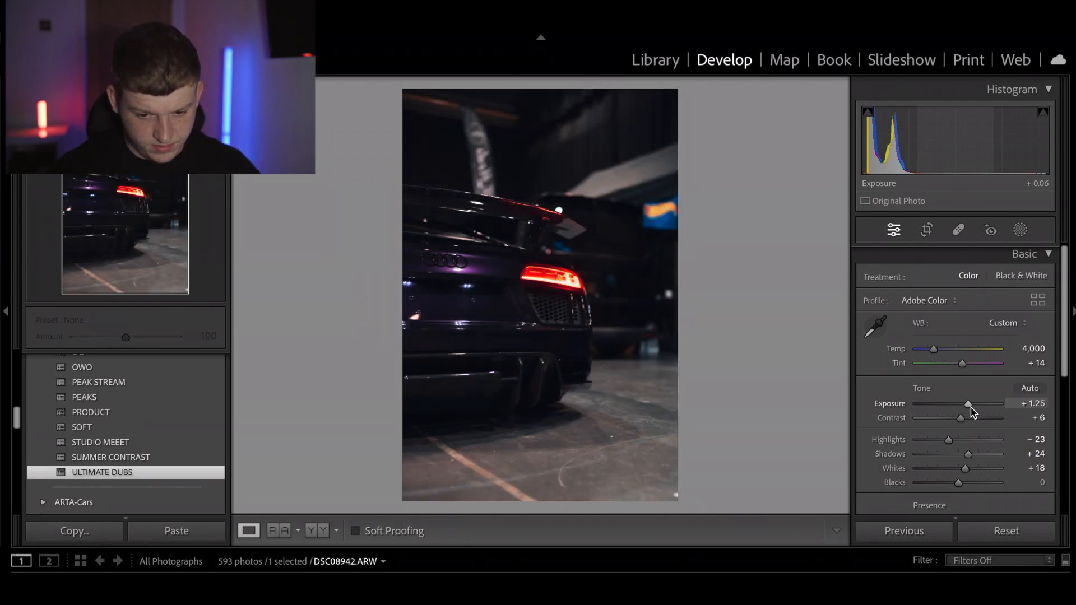
drag(968, 455, 980, 456)
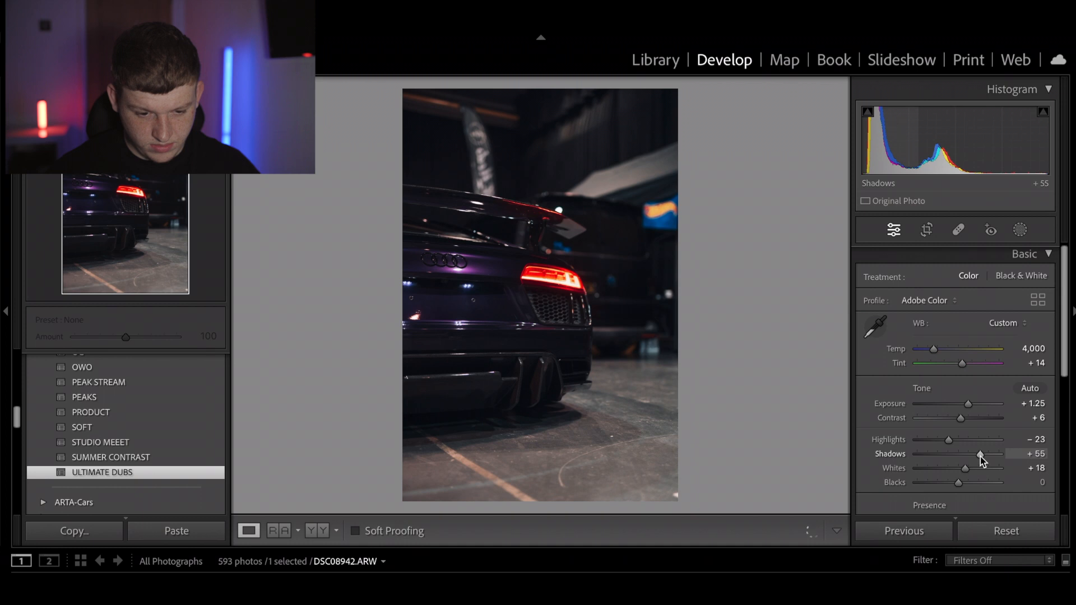
drag(934, 349, 932, 350)
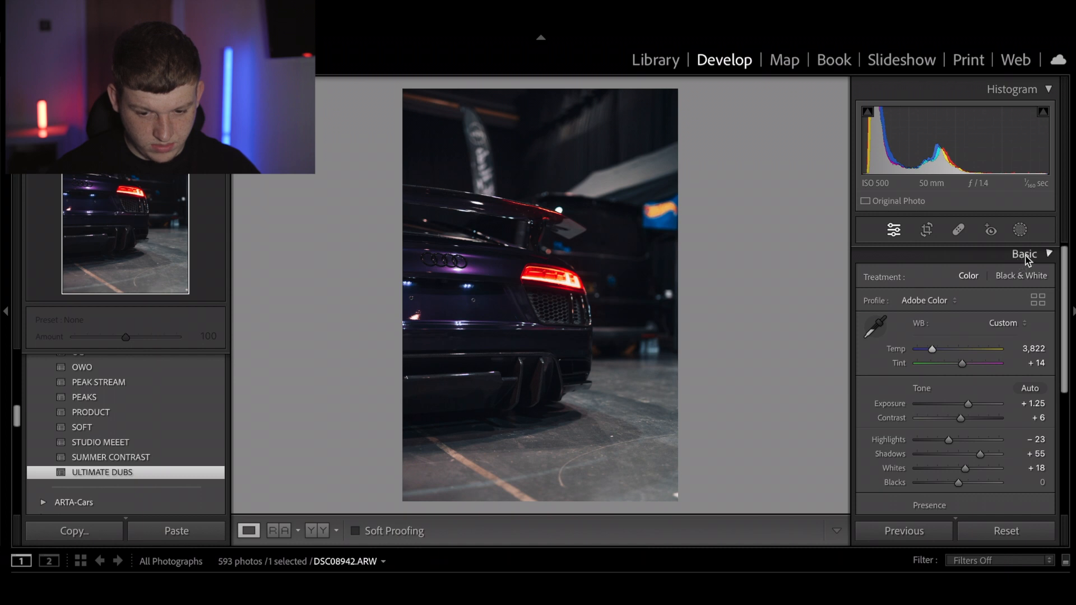
Step: Set the Purple Saturation to +4 on DSC08942.ARW and move on to the car's front shot, DSC08948.ARW
click(1028, 260)
click(1024, 303)
click(990, 326)
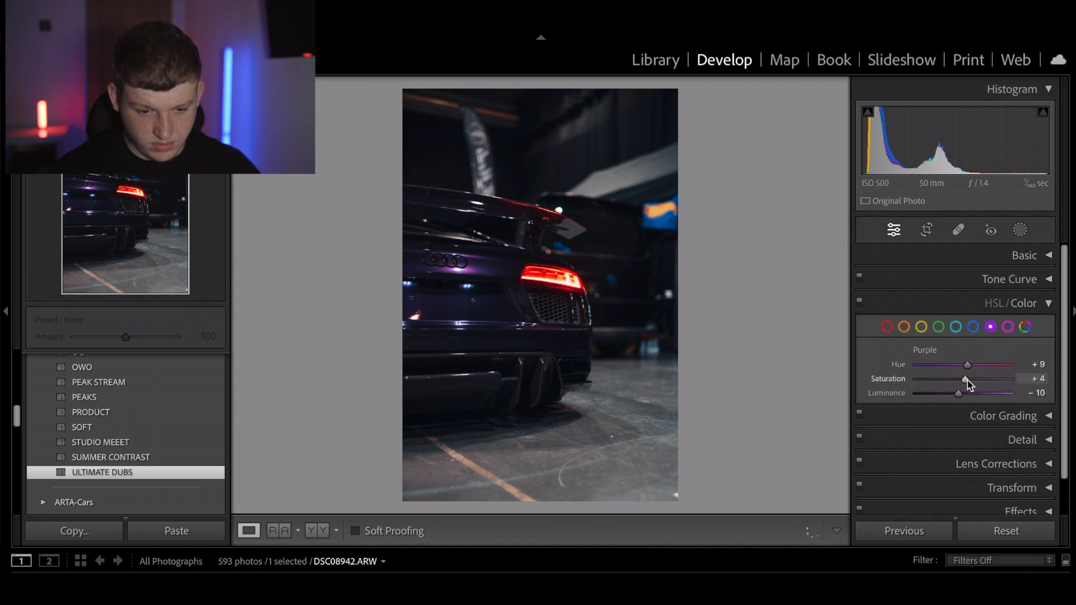
click(1027, 303)
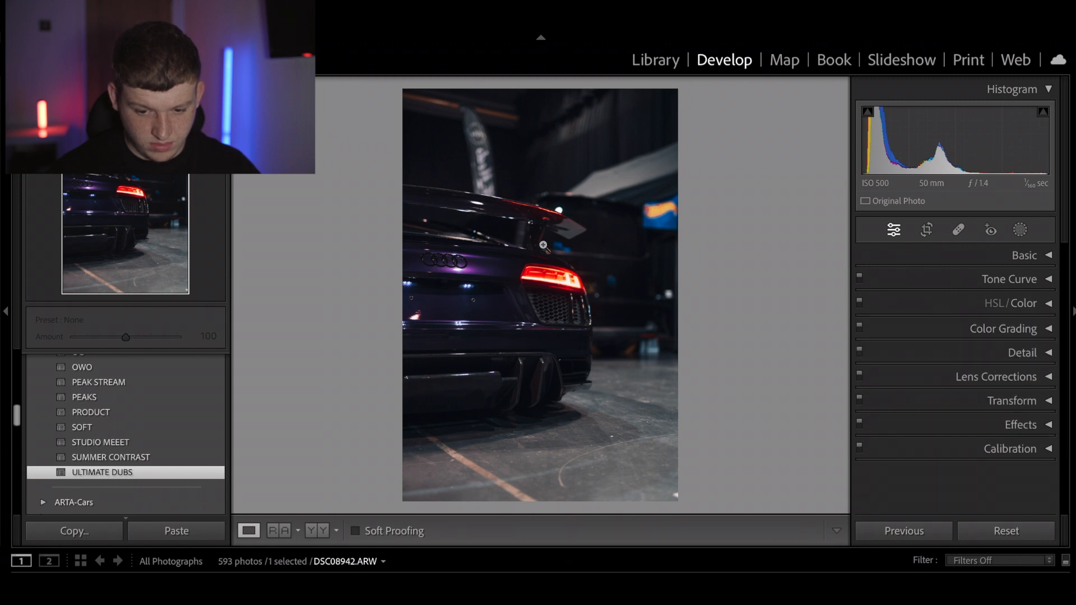
key(Right)
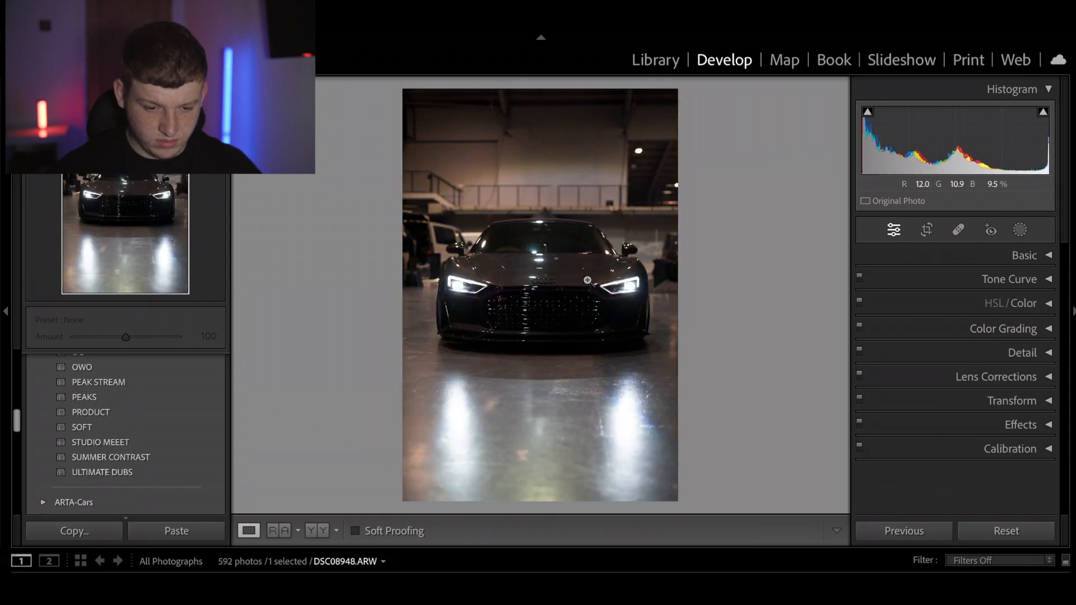
right_click(587, 283)
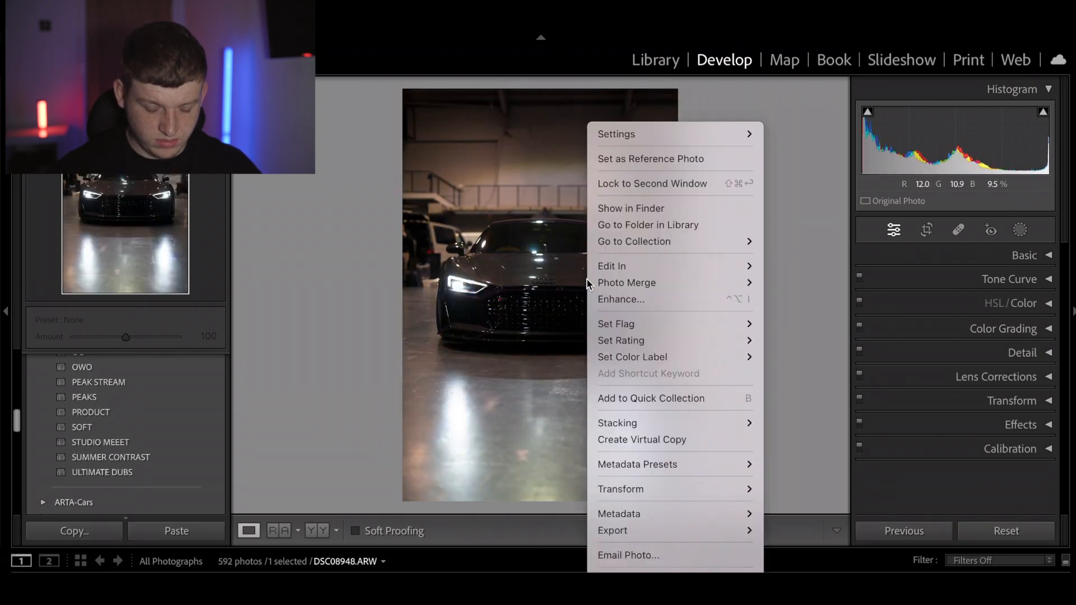
click(522, 274)
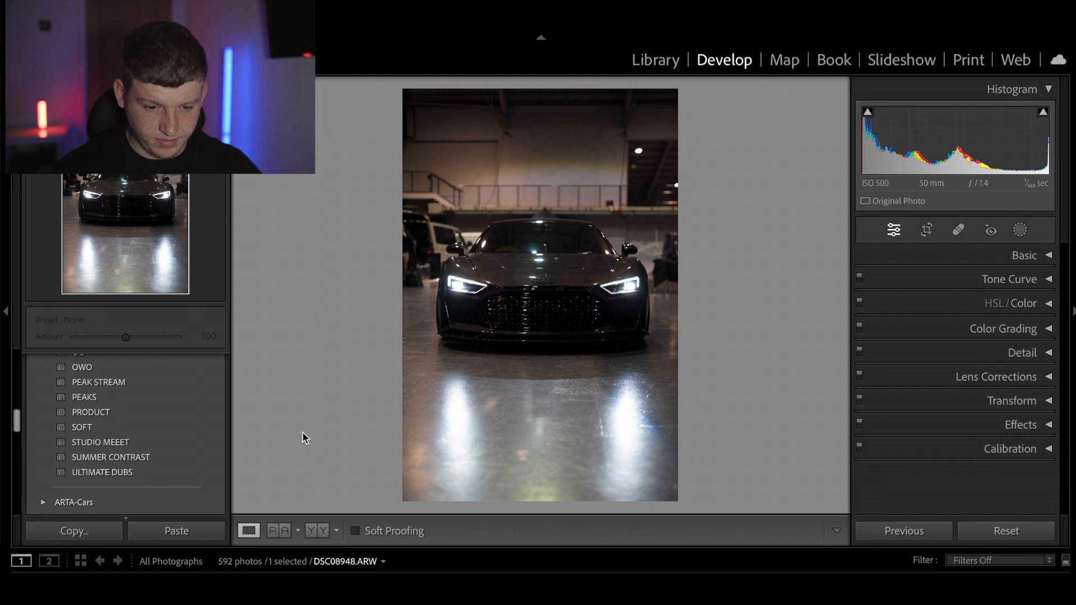
key(Right)
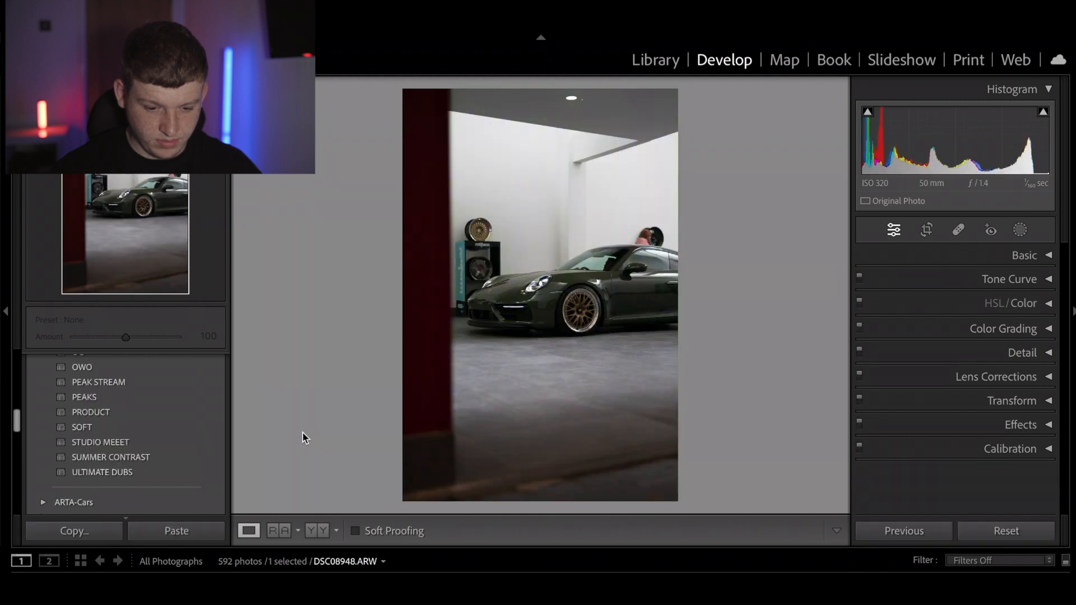
key(Left)
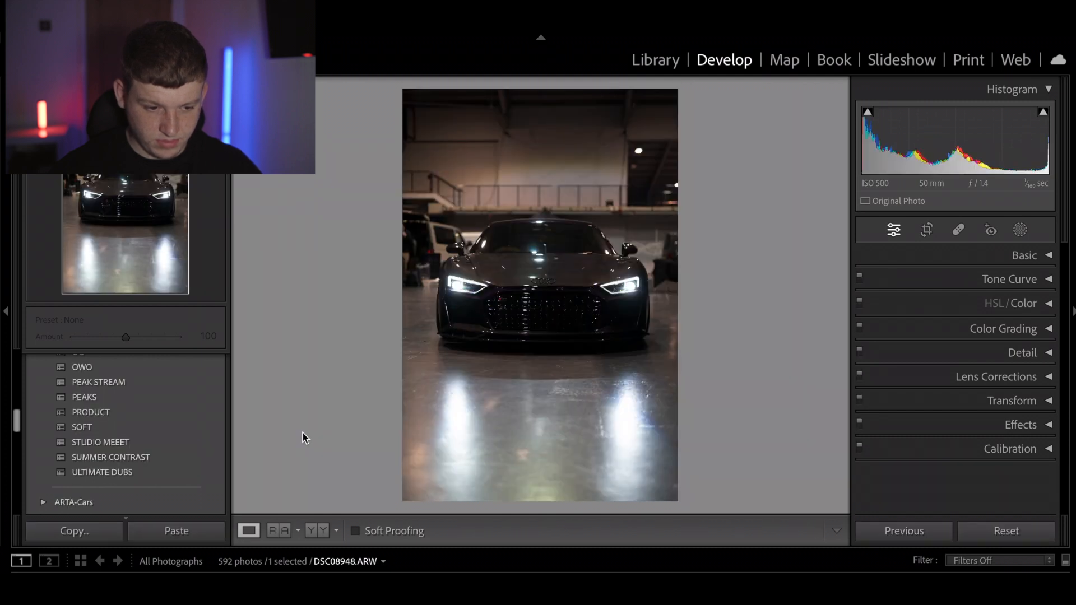
Step: Apply the ULTIMATE DUBS preset to DSC08948.ARW at an amount of 74 and set Temp to 3,755
click(190, 477)
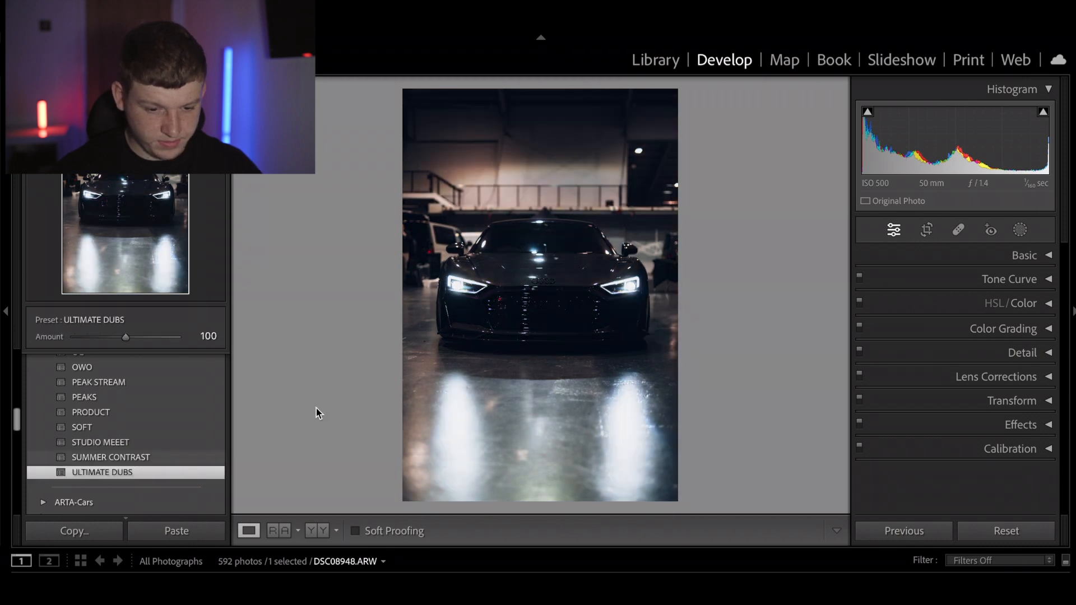
drag(116, 337, 109, 337)
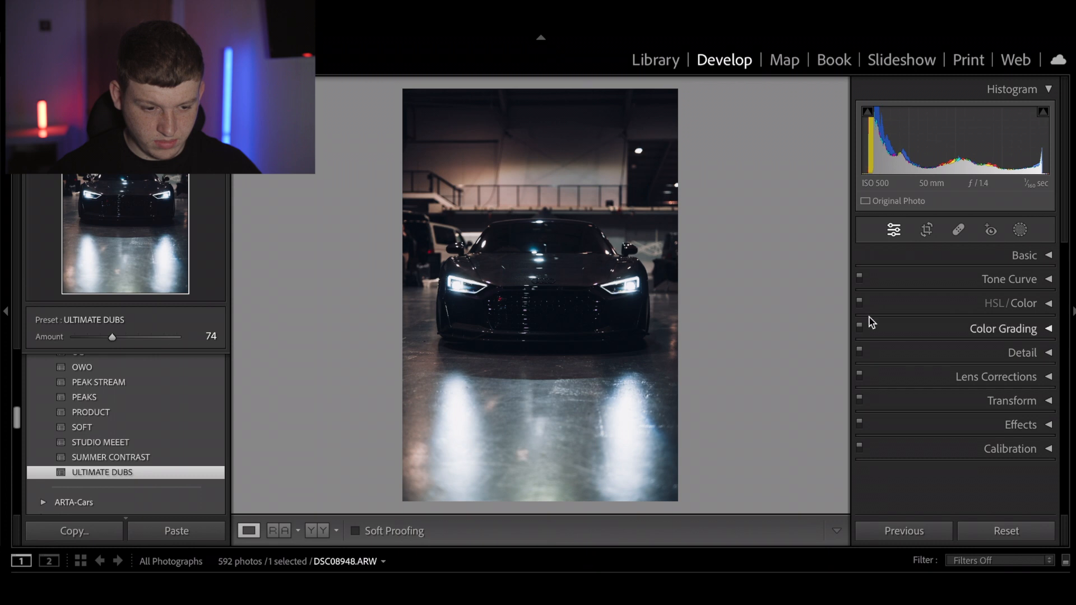
click(1025, 255)
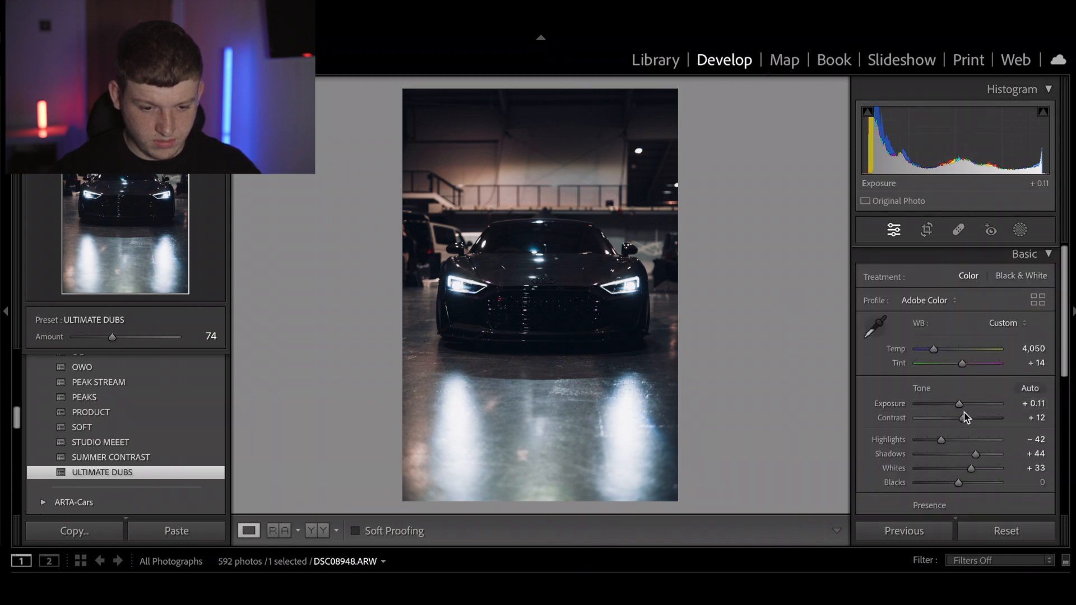
drag(933, 349, 931, 349)
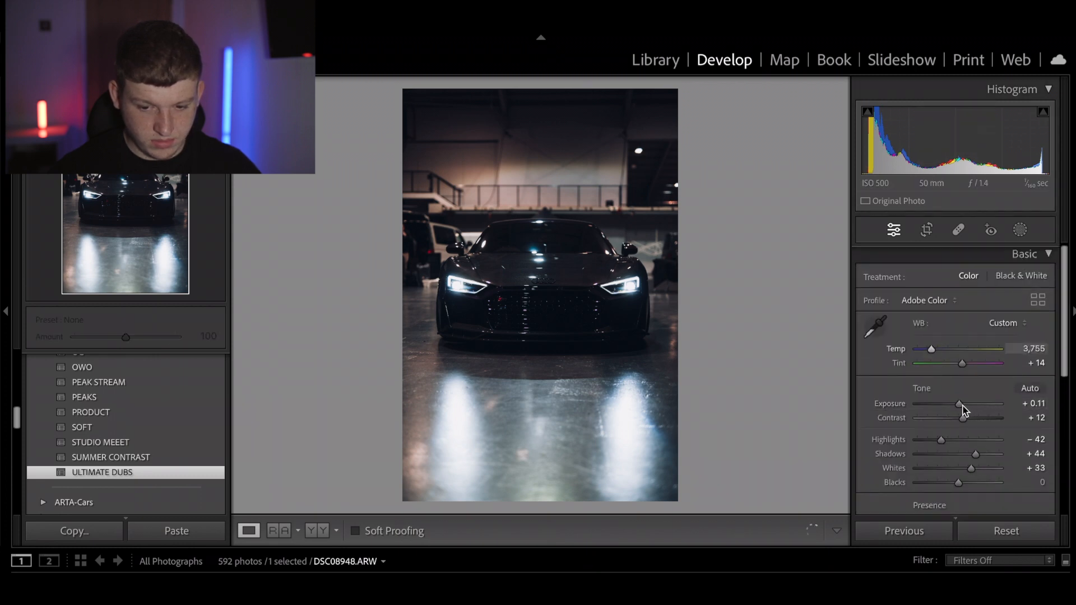
Step: Set Exposure to +0.75, Shadows to +50, Whites to +10 and Blacks to +19, and raise Contrast slightly on DSC08948.ARW
drag(959, 405, 965, 405)
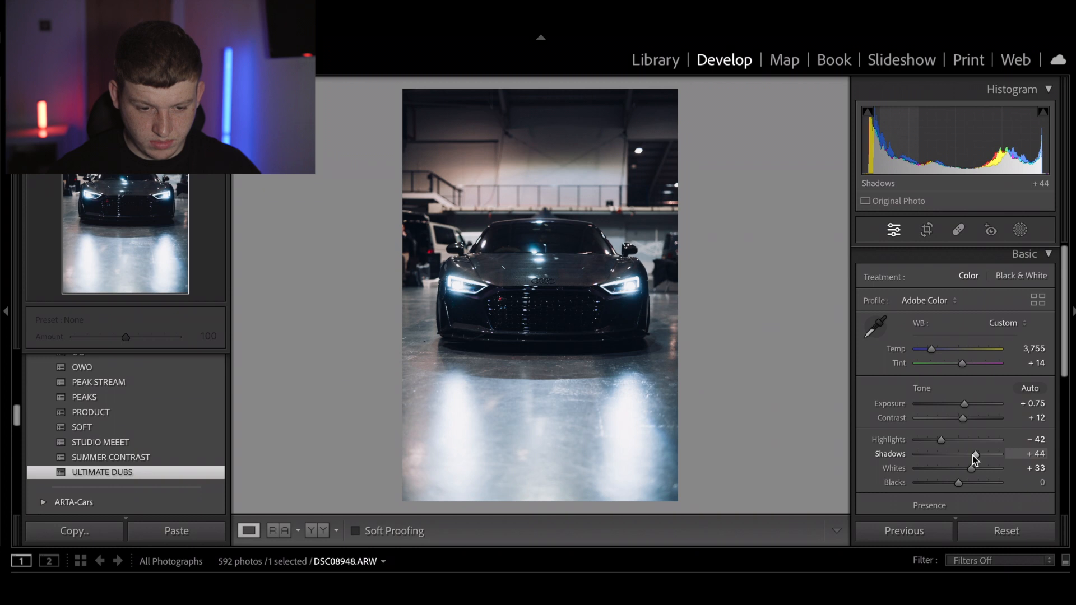
drag(973, 456, 960, 472)
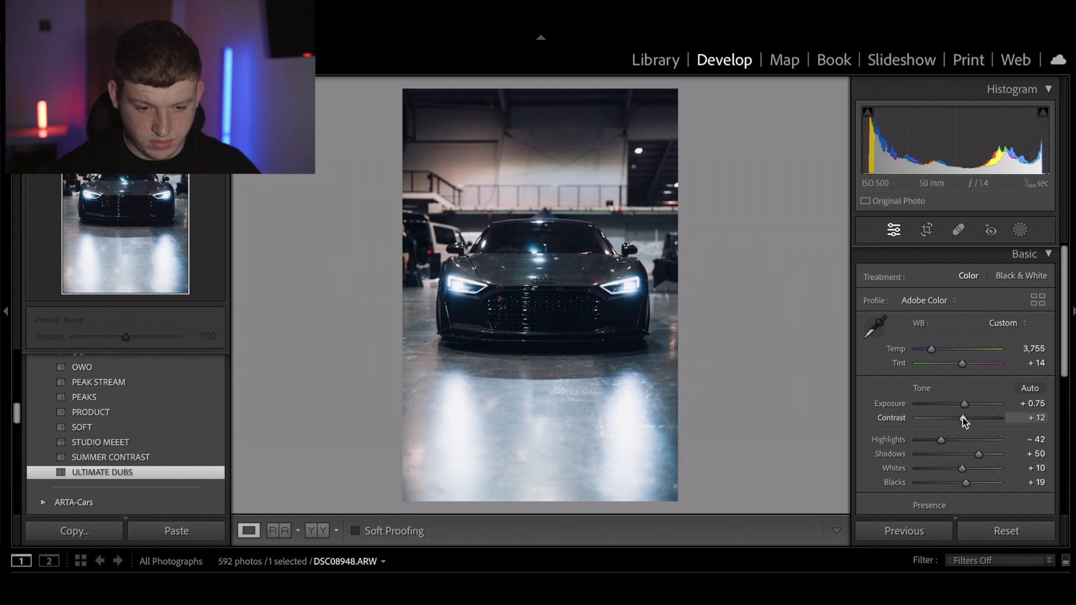
mouse_move(963, 419)
mouse_down()
mouse_move(954, 418)
mouse_move(966, 417)
mouse_up()
click(1015, 256)
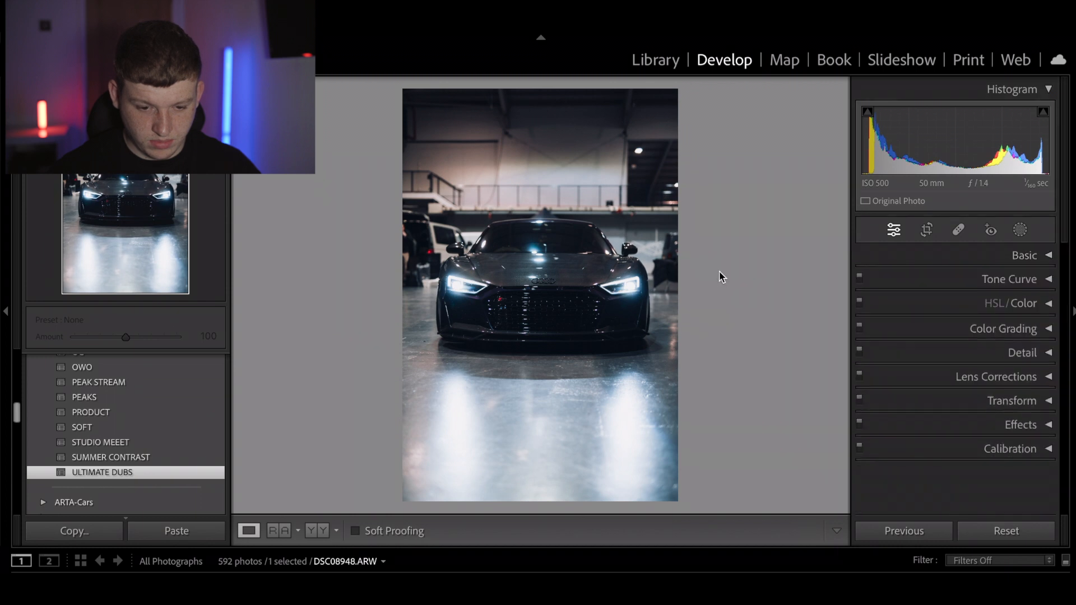
Step: Compare DSC08948.ARW with its unedited version and move on to DSC08953.ARW
key(backslash)
key(backslash)
key(backslash)
key(backslash)
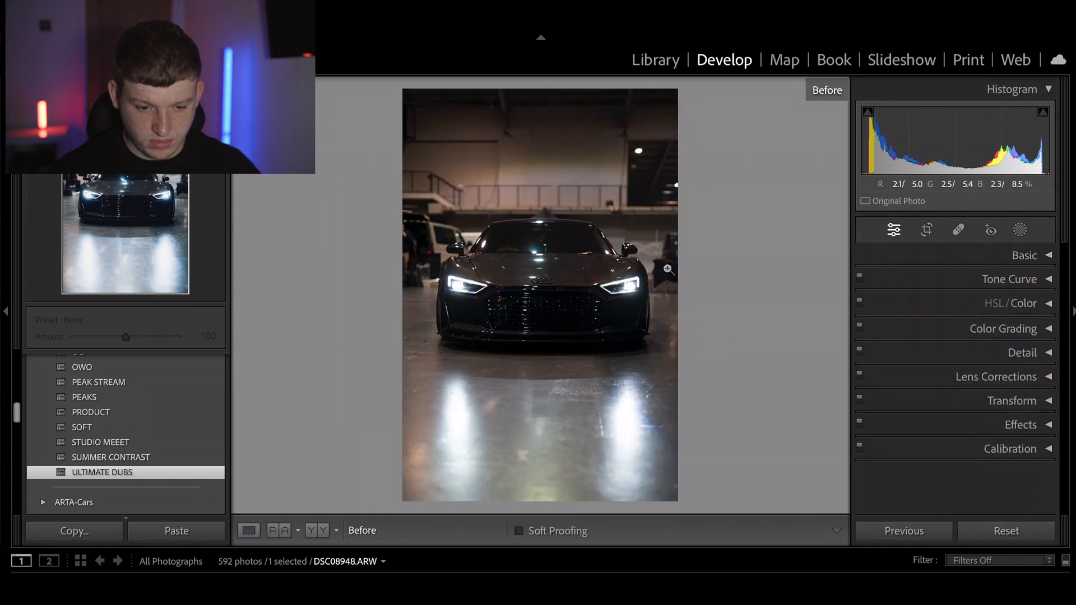
key(backslash)
key(backslash)
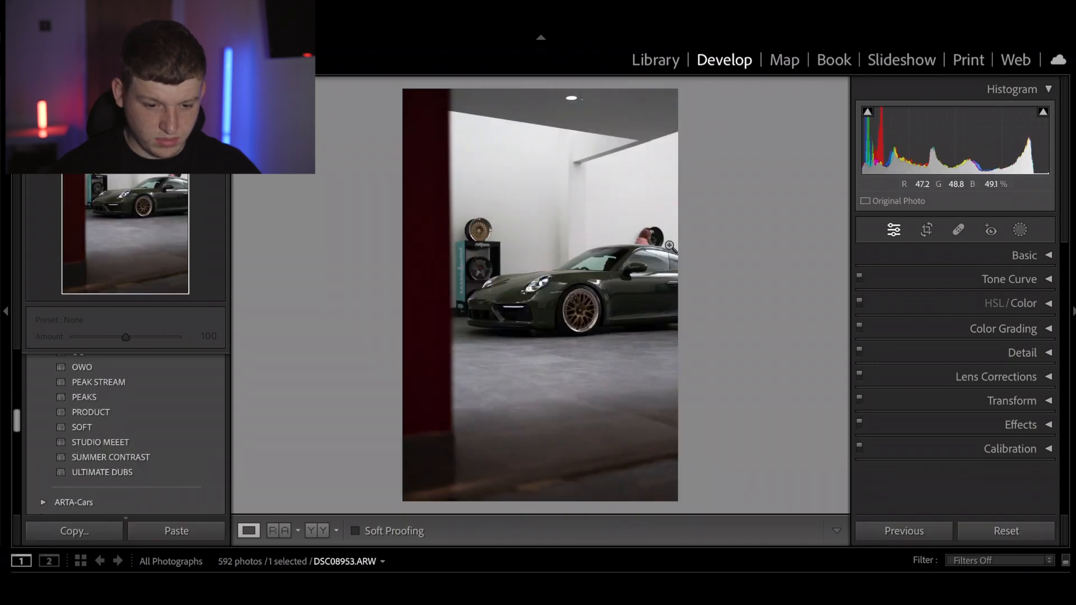
Step: Straighten DSC08953.ARW slightly by adjusting the crop angle
click(927, 230)
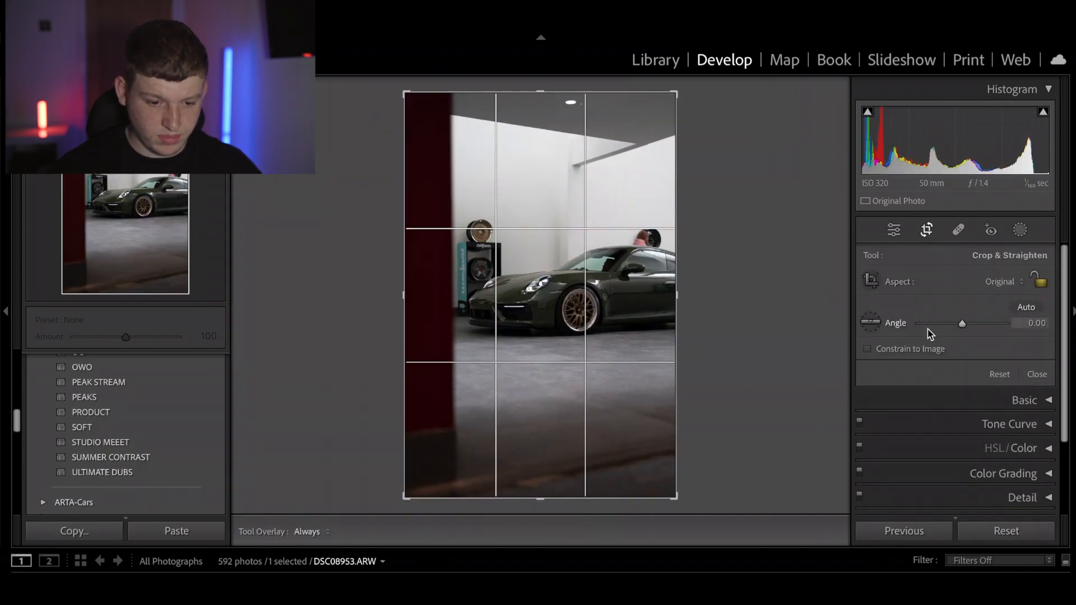
drag(960, 322, 961, 323)
click(933, 224)
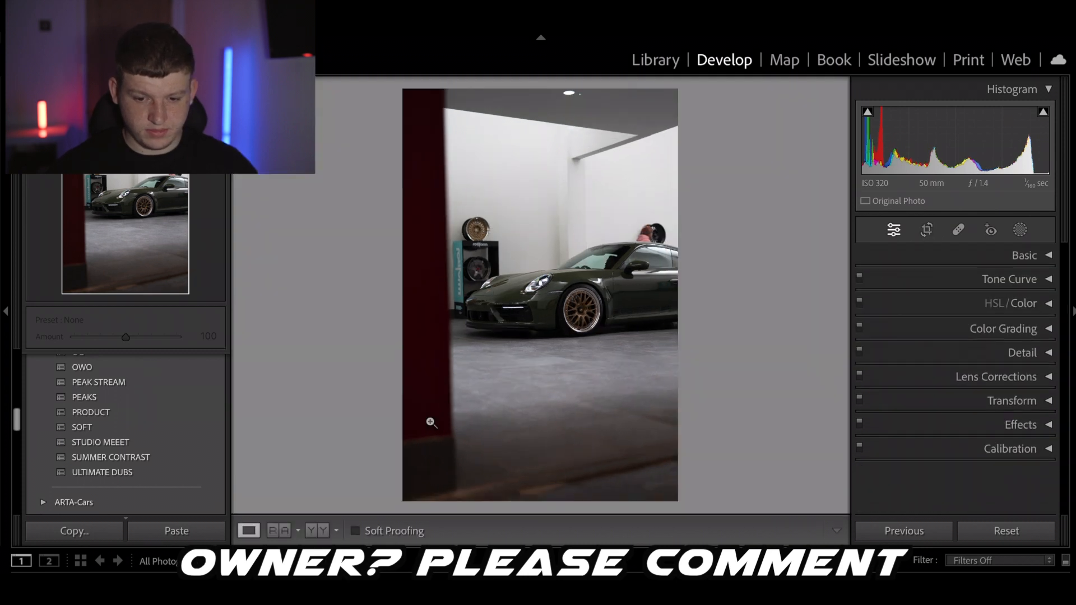
Step: Apply the SOFT preset to DSC08953.ARW and set Highlights to -73
click(190, 475)
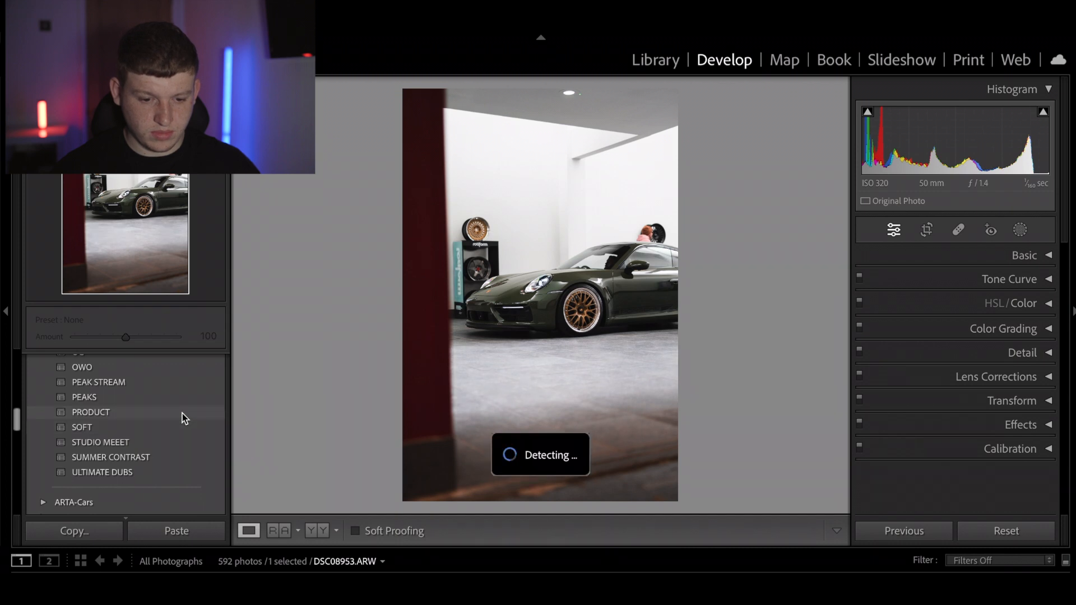
click(175, 430)
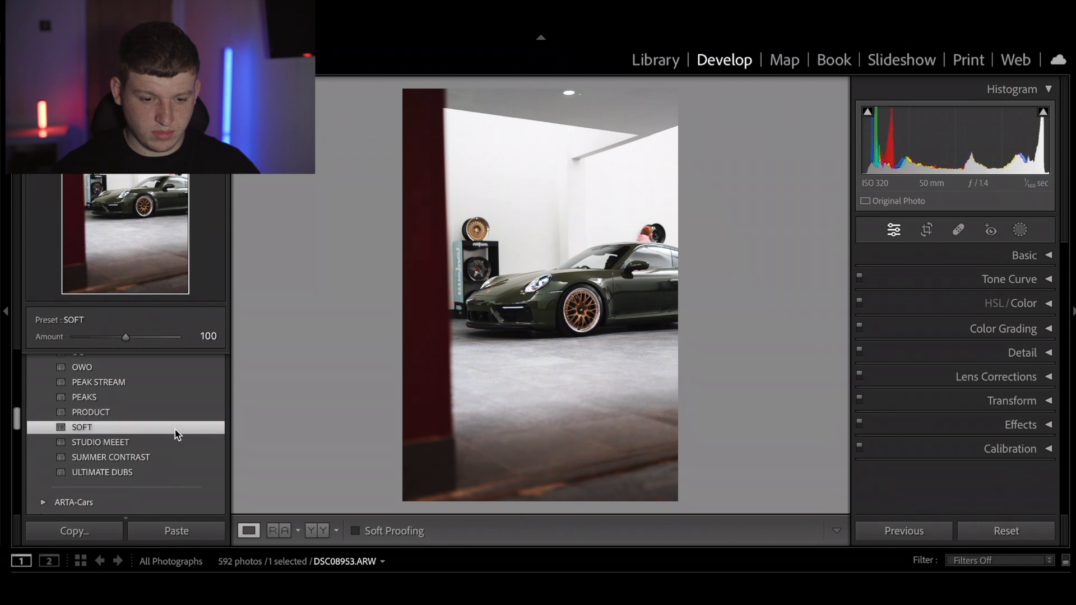
click(1030, 255)
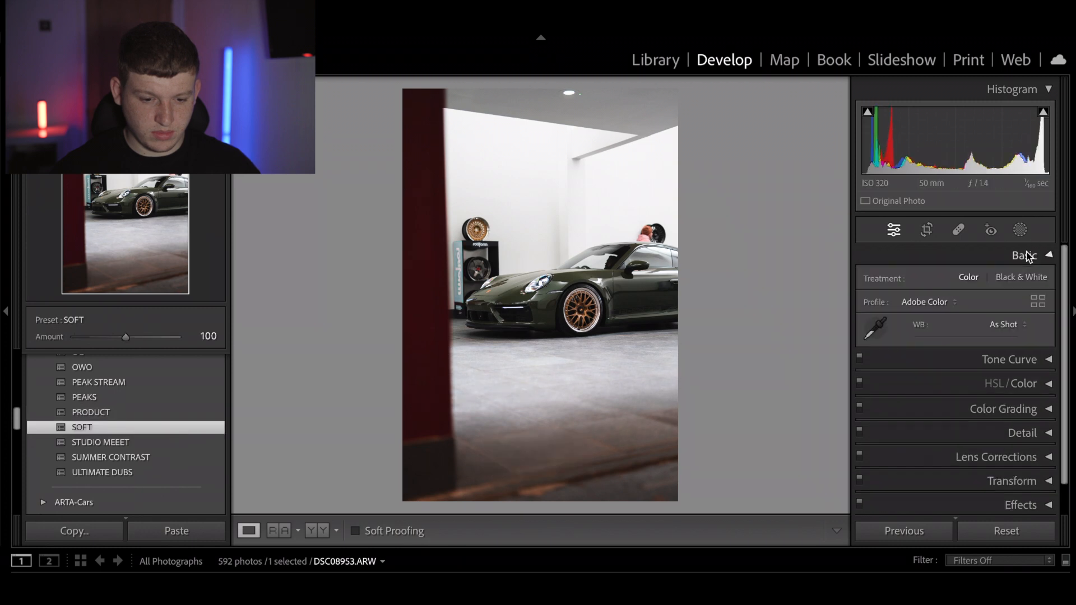
drag(935, 442, 929, 442)
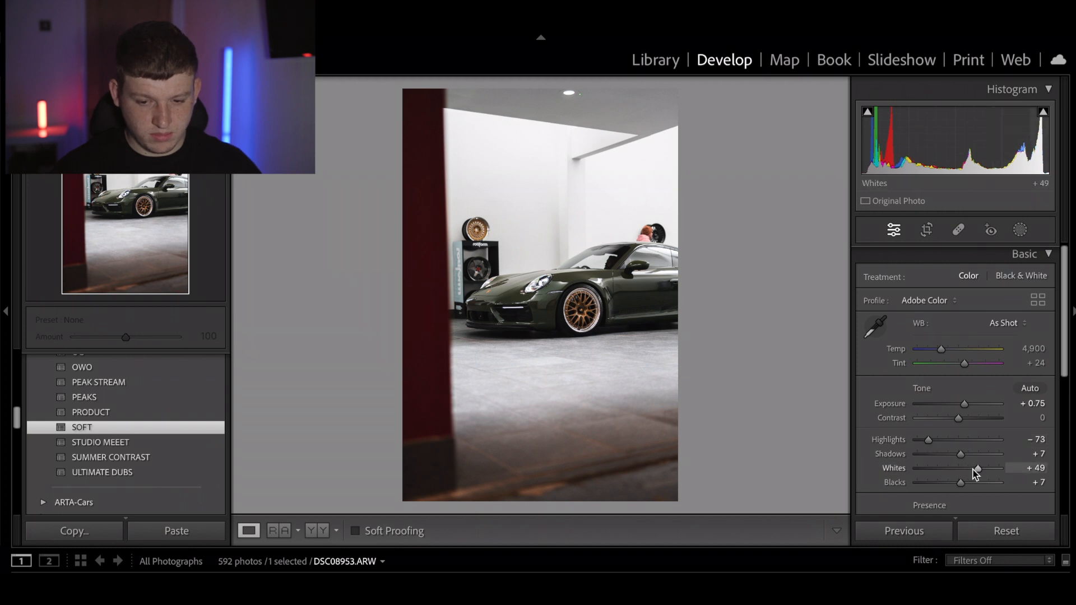
Step: Set Whites to +22, Blacks to +21, Contrast to +17 and Exposure to +0.70 on DSC08953.ARW
drag(974, 471, 965, 482)
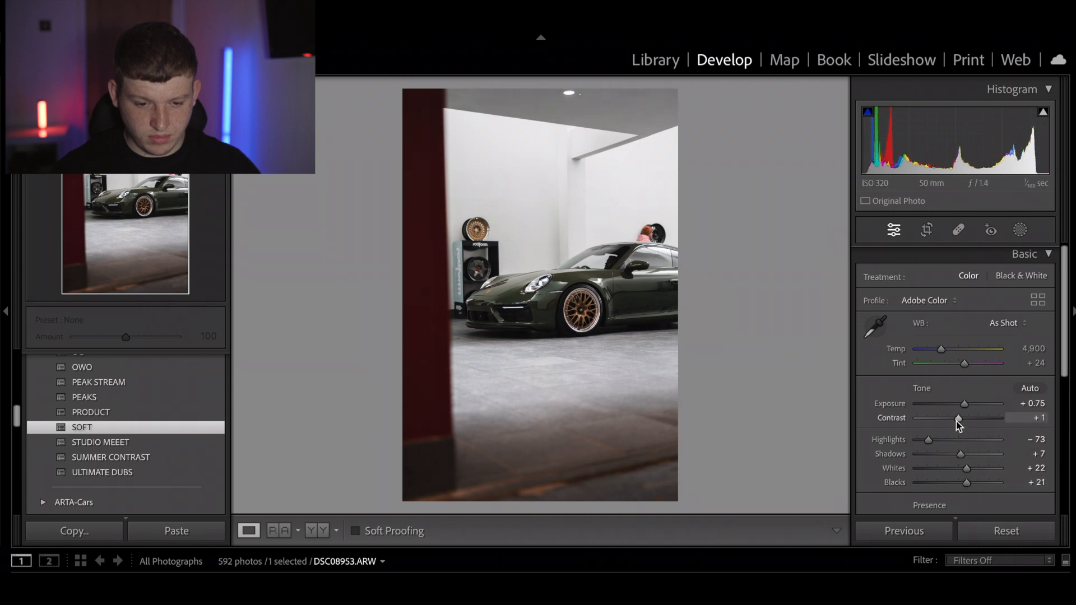
mouse_move(956, 421)
mouse_down()
mouse_move(969, 423)
mouse_move(966, 403)
mouse_up()
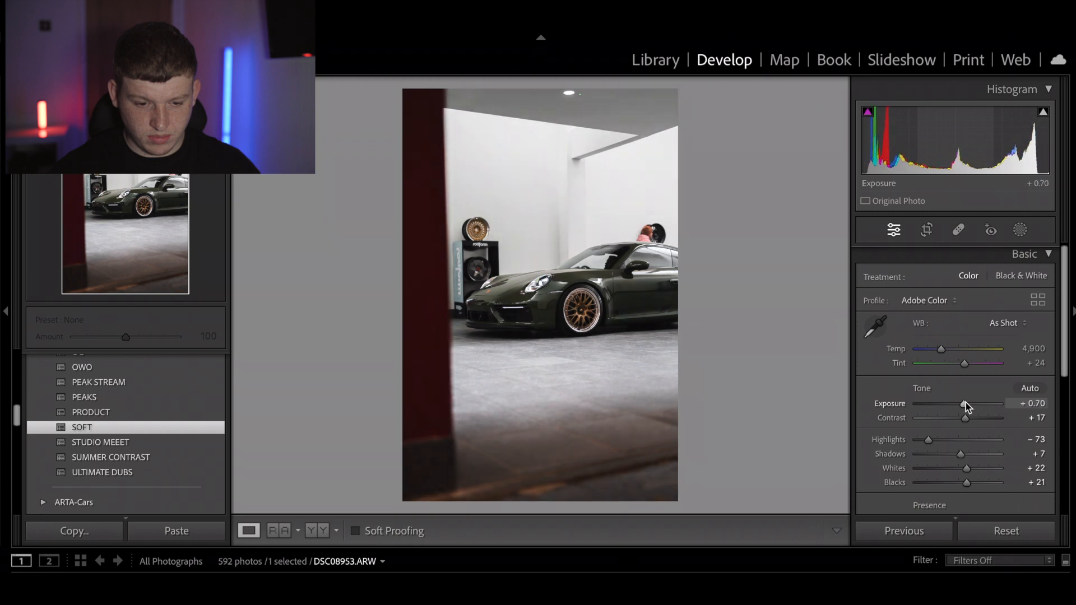
click(876, 253)
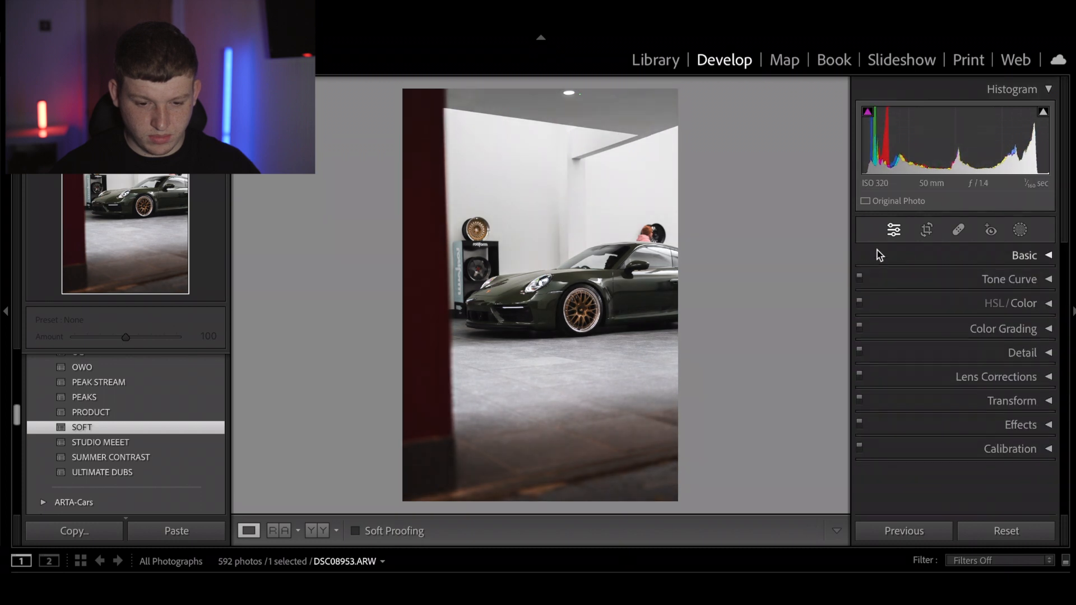
Step: Compare the edited DSC08953.ARW with its unedited version
key(backslash)
key(backslash)
key(backslash)
key(backslash)
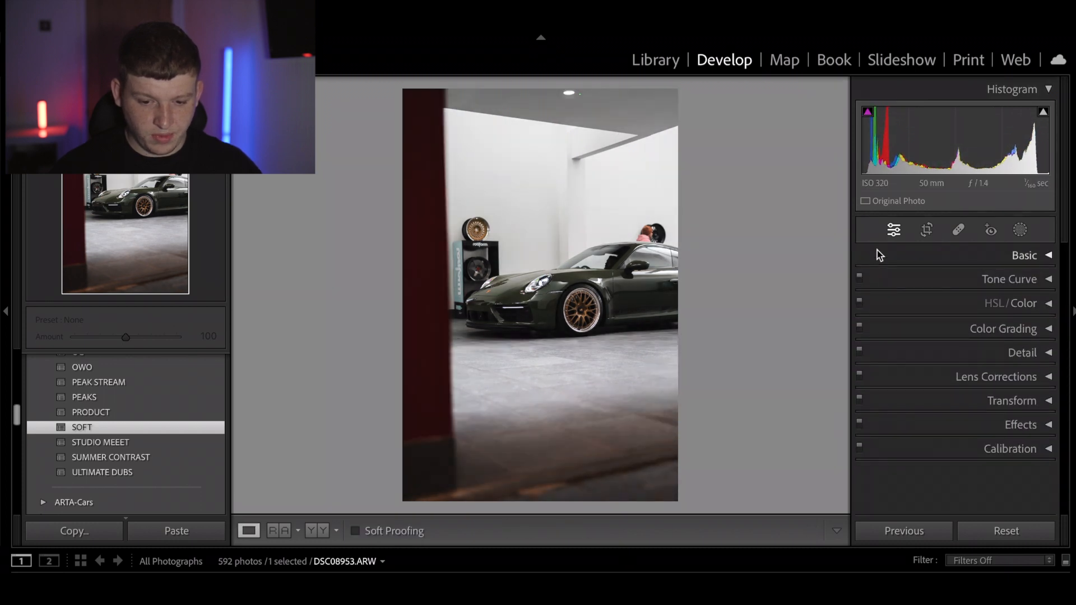
Step: Move on to DSC08955.ARW, apply the SOFT preset and set Exposure to +0.20
key(Right)
key(Right)
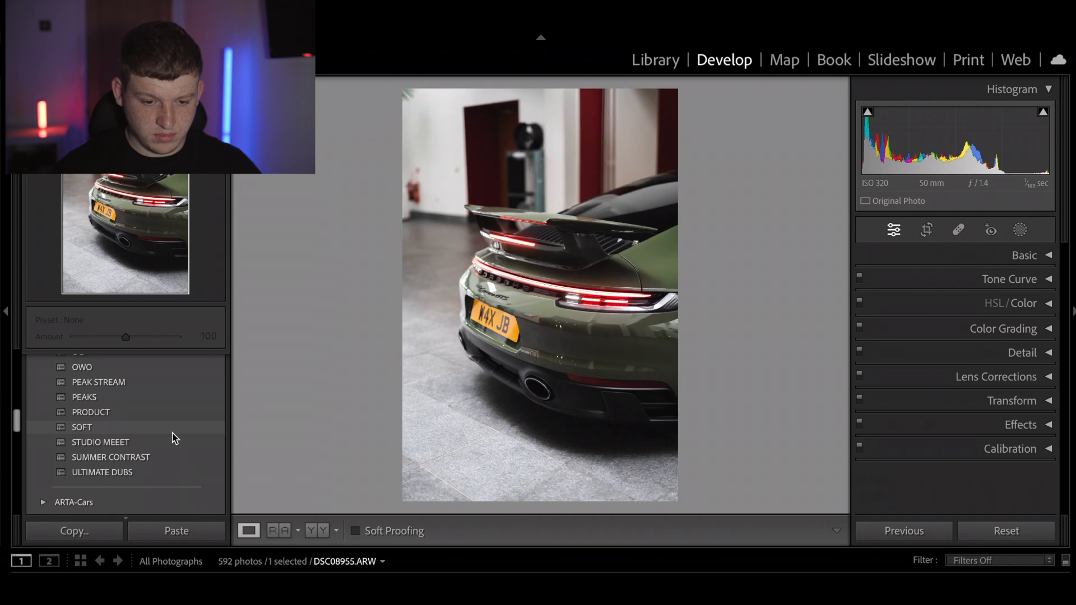
click(172, 432)
click(1026, 256)
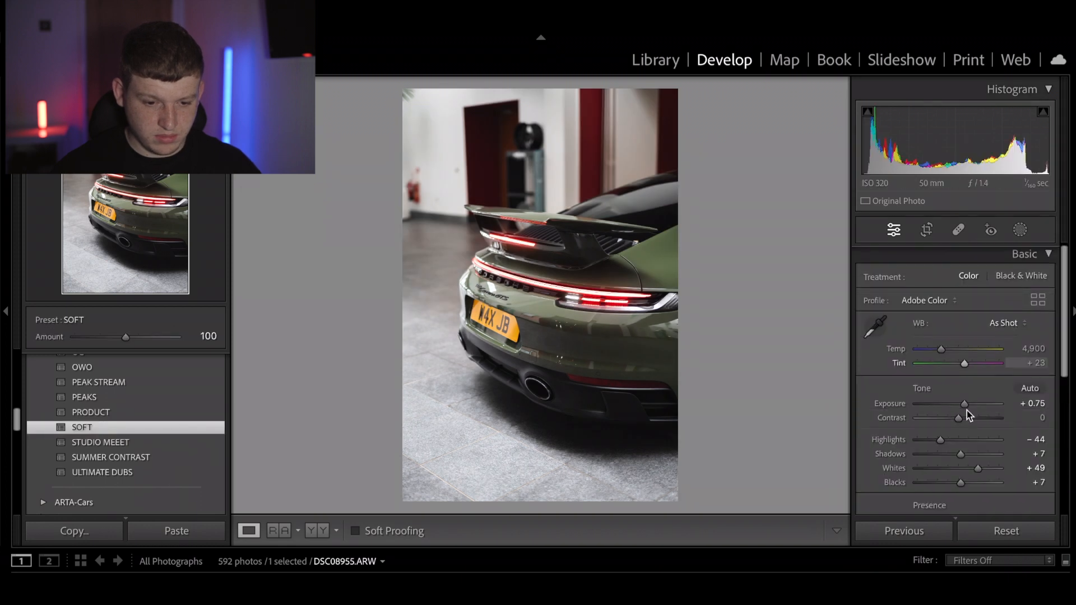
drag(964, 404, 961, 406)
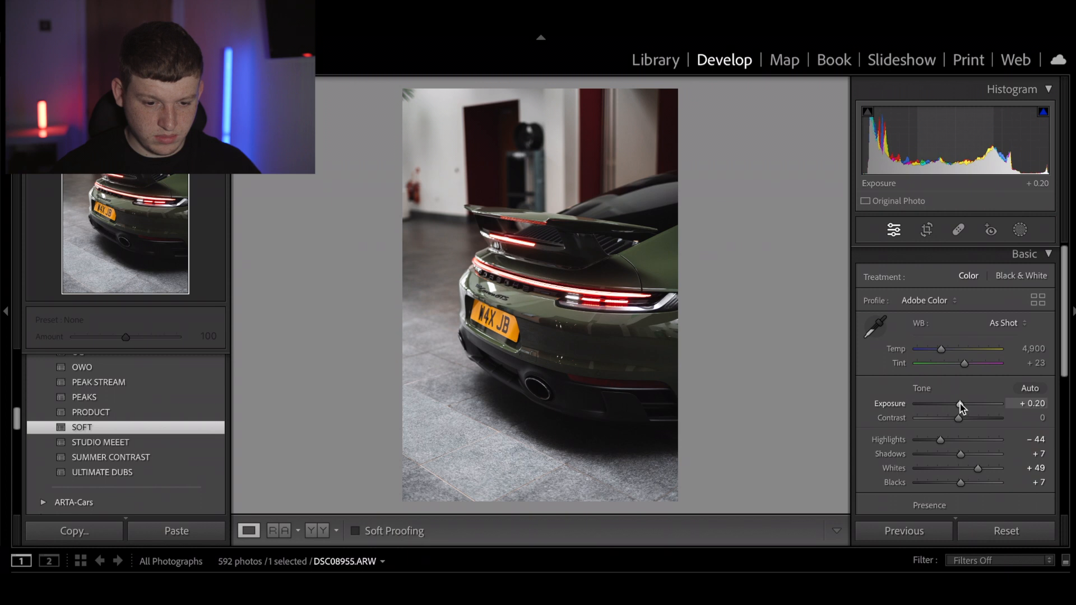
click(1024, 254)
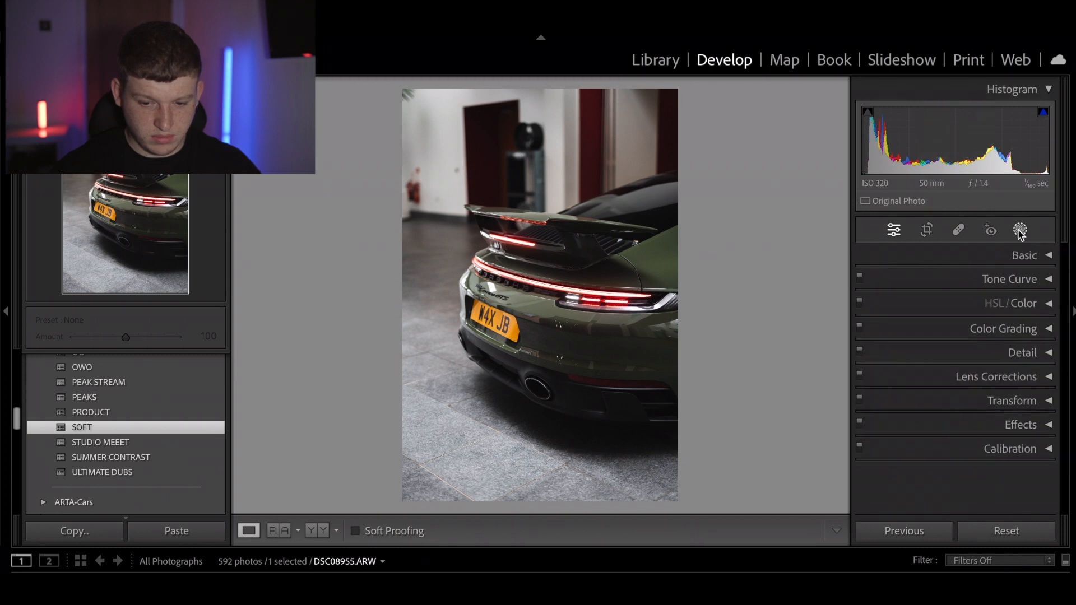
Step: Add a linear gradient mask fading in from the left side of DSC08955.ARW to the car's rear, with its Exposure set to 1.01
click(1020, 230)
click(919, 392)
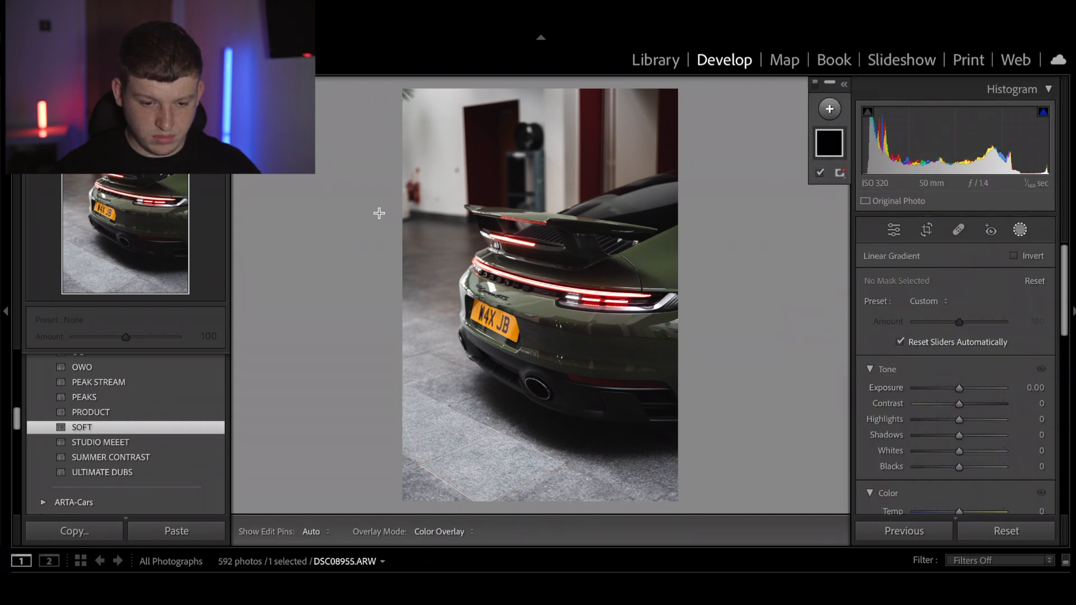
drag(356, 189, 557, 245)
drag(456, 216, 475, 216)
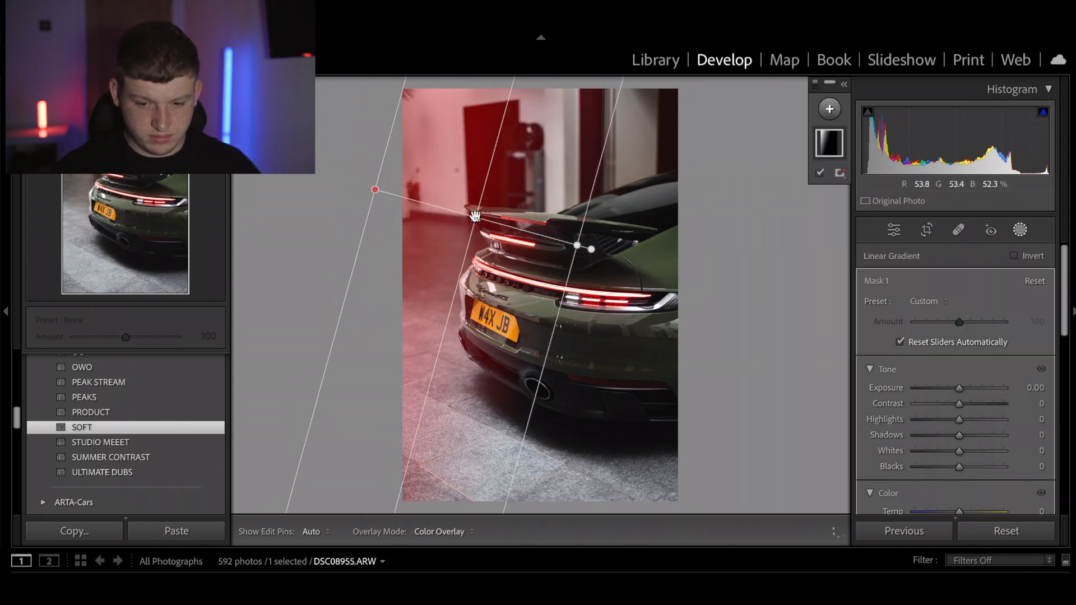
drag(960, 388, 971, 389)
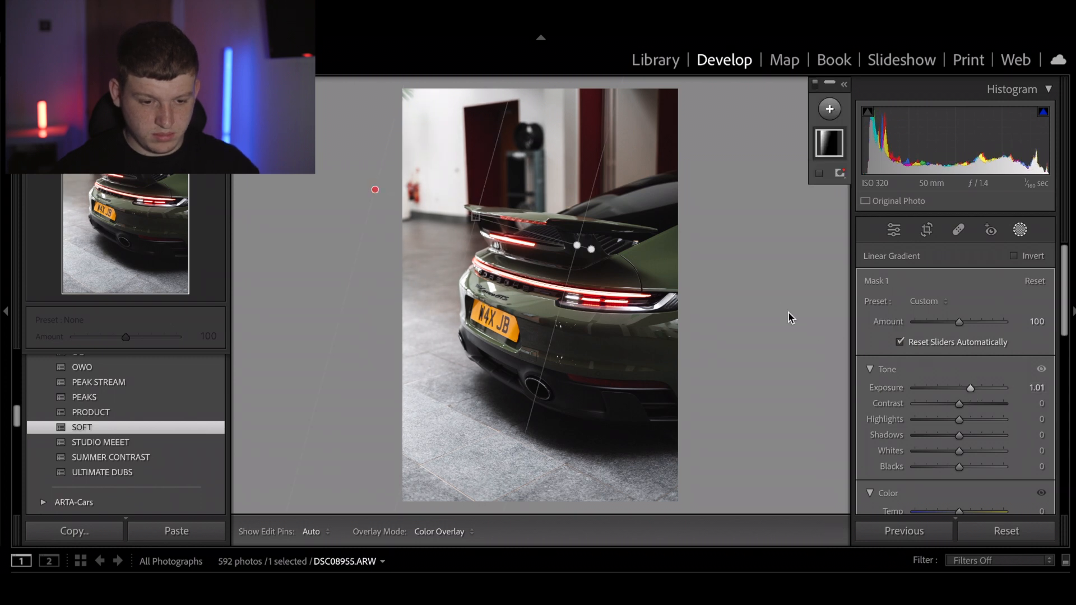
click(1022, 231)
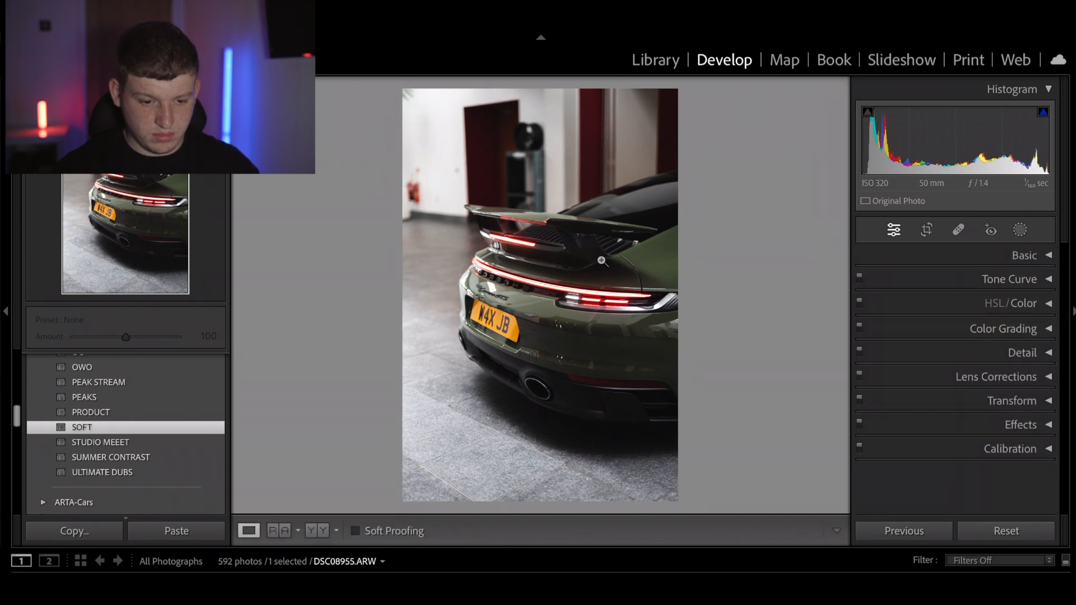
Step: Compare the edited DSC08955.ARW with its unedited version
key(backslash)
key(backslash)
key(backslash)
key(backslash)
key(backslash)
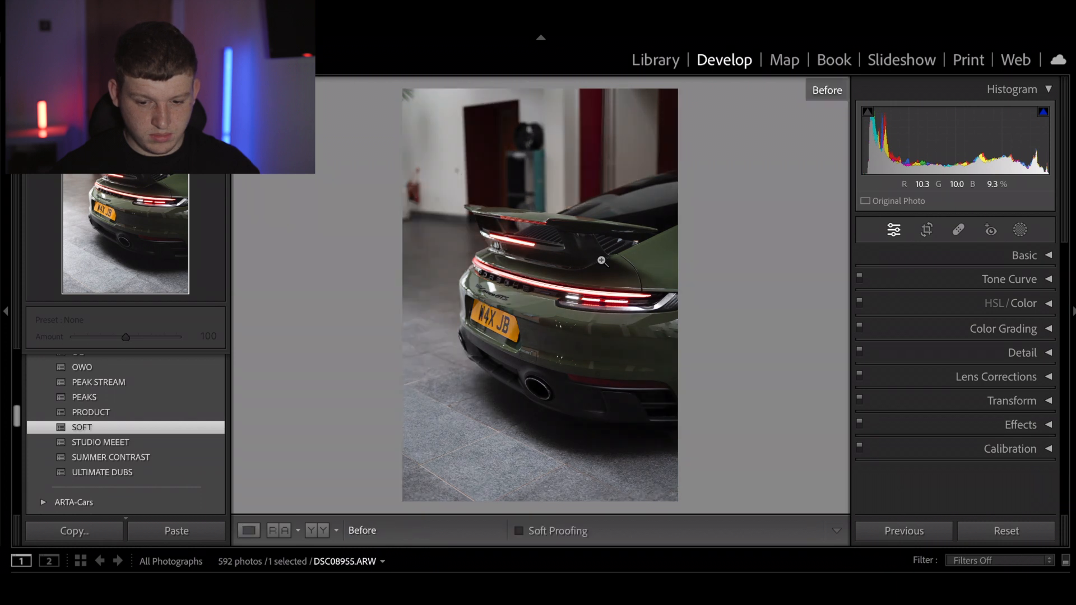
key(backslash)
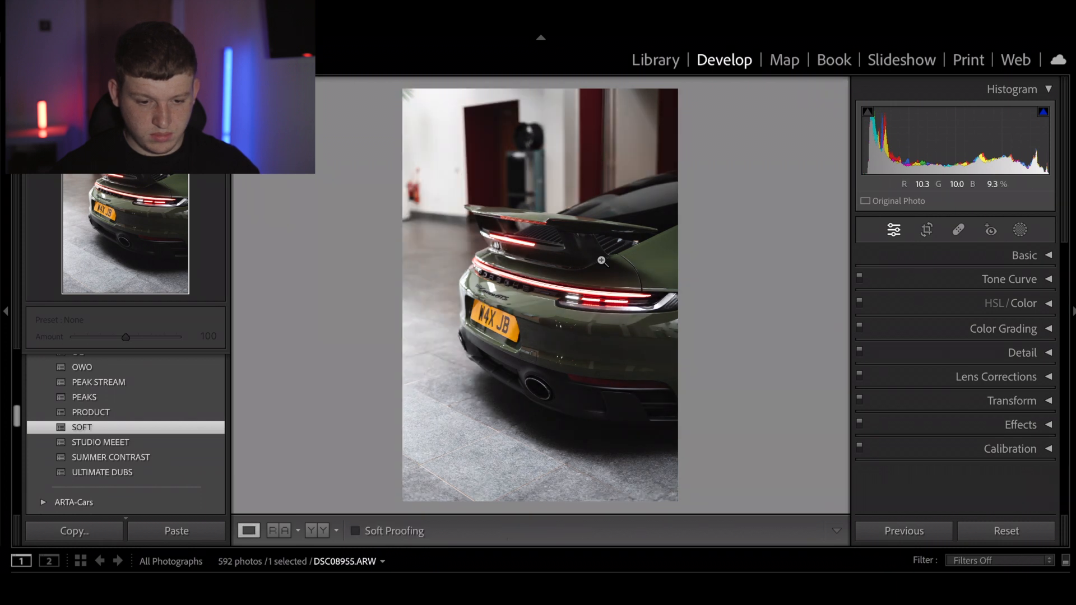
Step: Move on to DSC08957.ARW, straighten it with a crop angle of -2.42 and tighten the crop around the car and banners
key(Right)
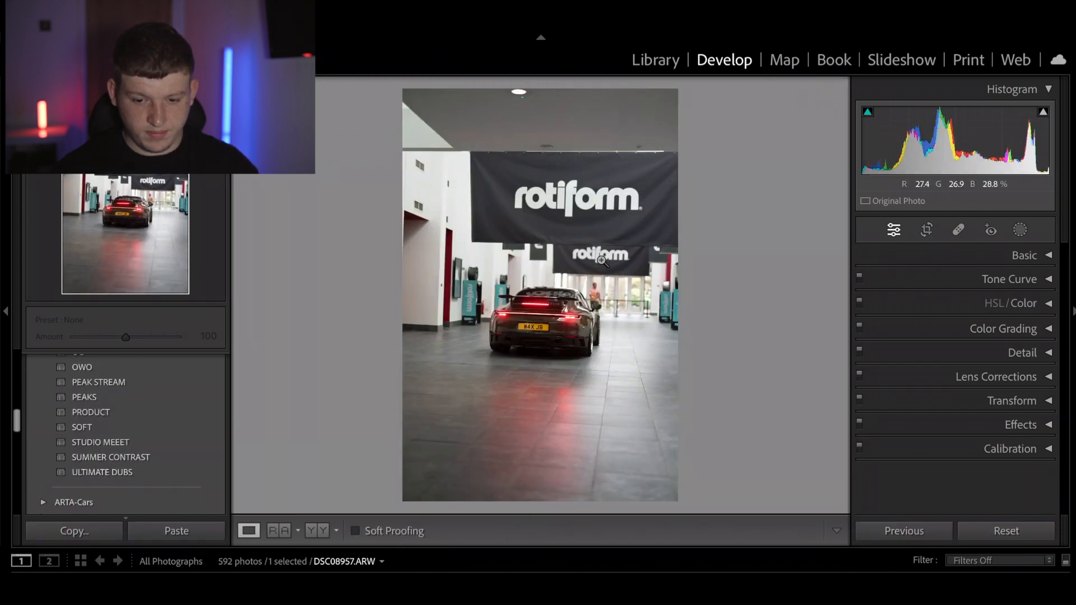
click(927, 229)
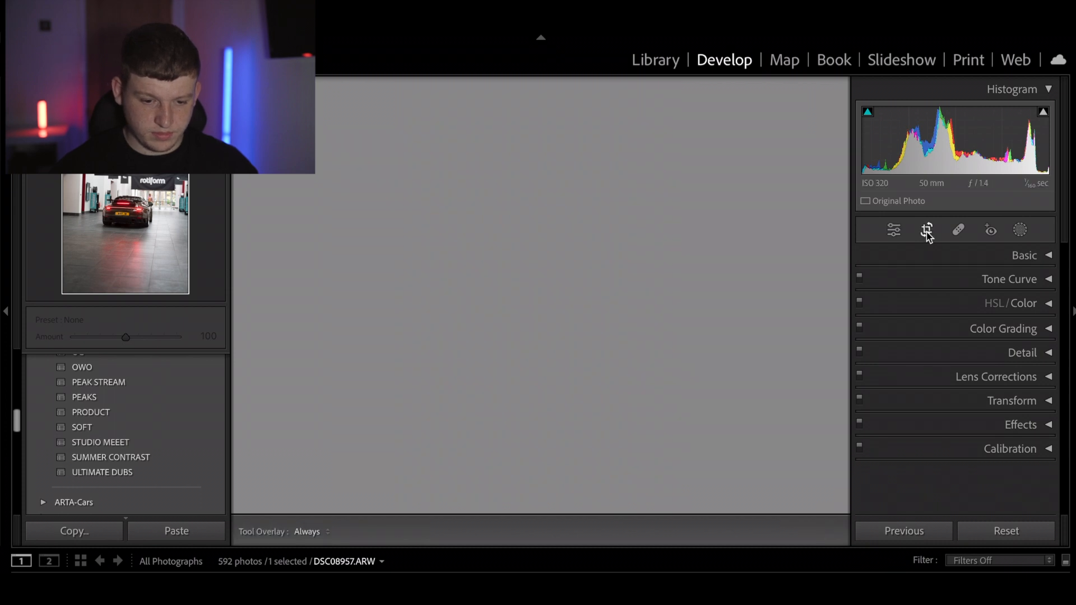
drag(962, 324, 958, 325)
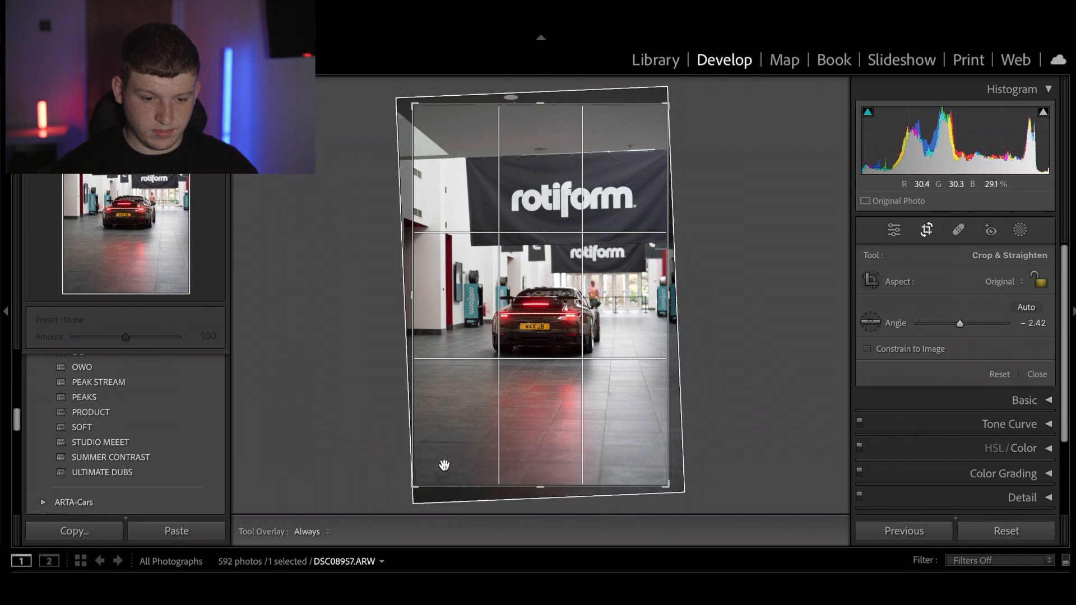
drag(417, 483, 437, 448)
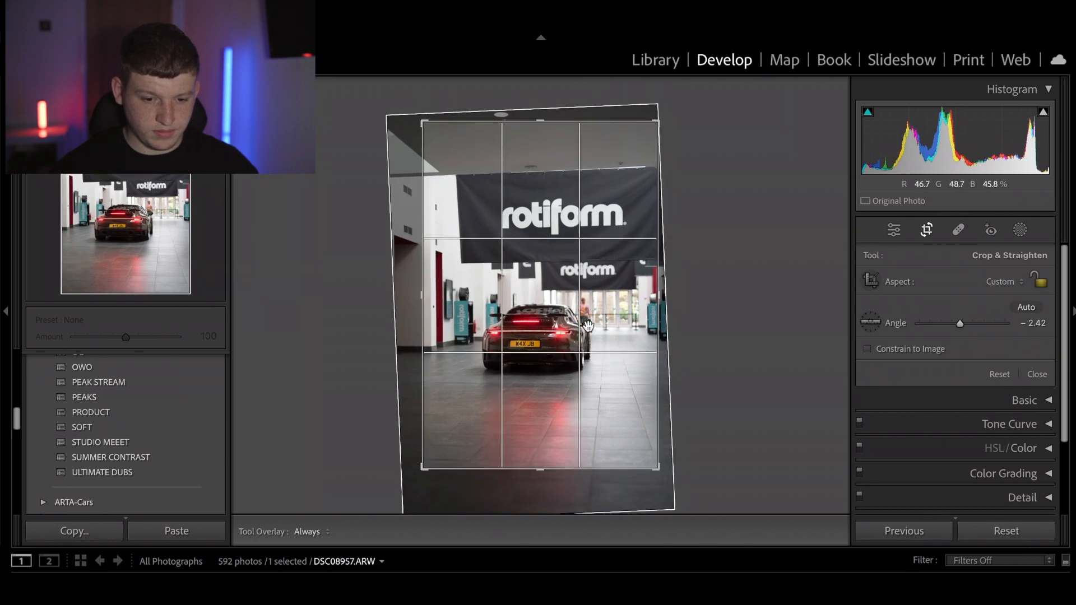
drag(590, 321, 593, 307)
click(894, 229)
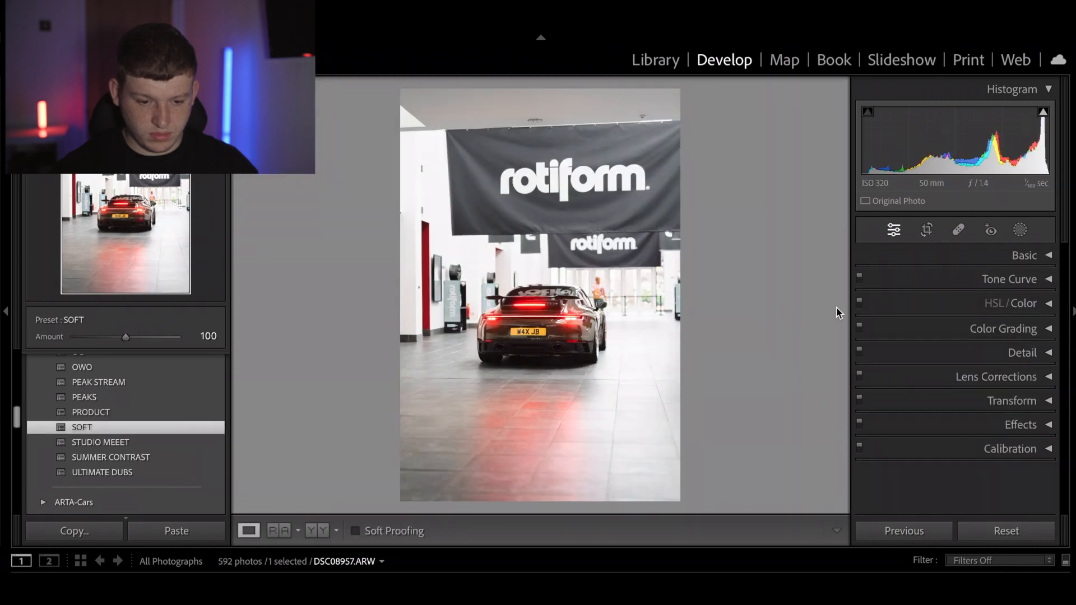
Step: Set DSC08957.ARW's Exposure to +0.30, Contrast to +13, Highlights to -70 and Whites to -6, and lower its Blacks
click(1024, 255)
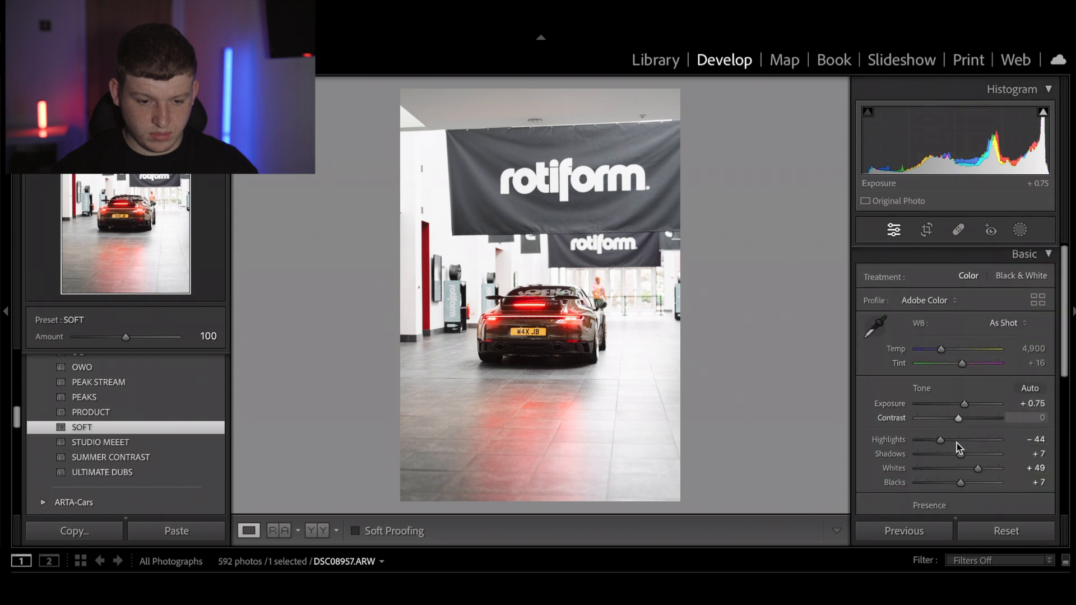
drag(957, 443, 964, 470)
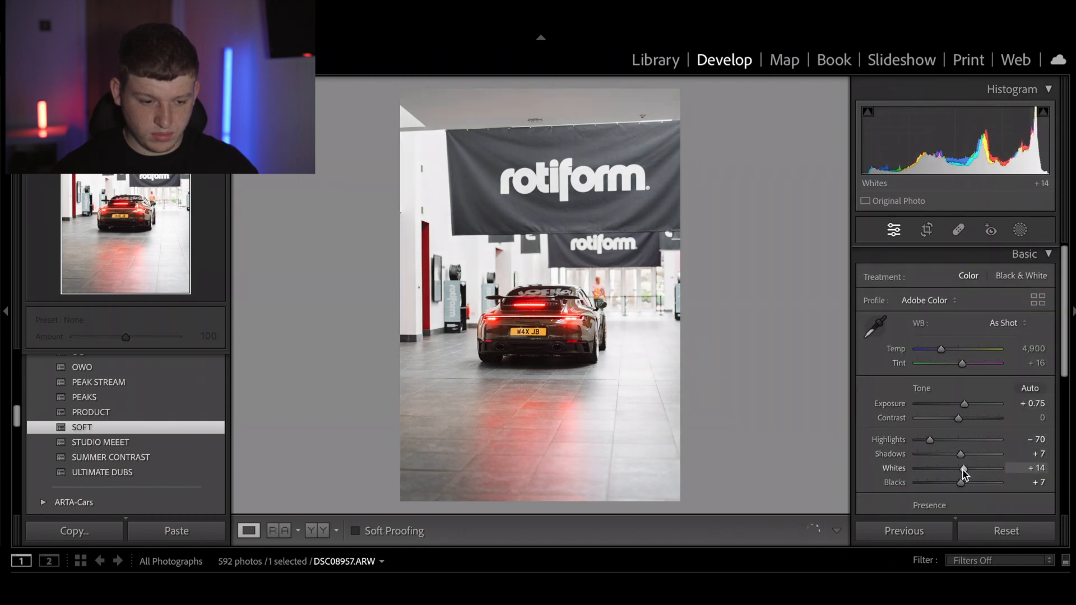
drag(964, 405, 961, 405)
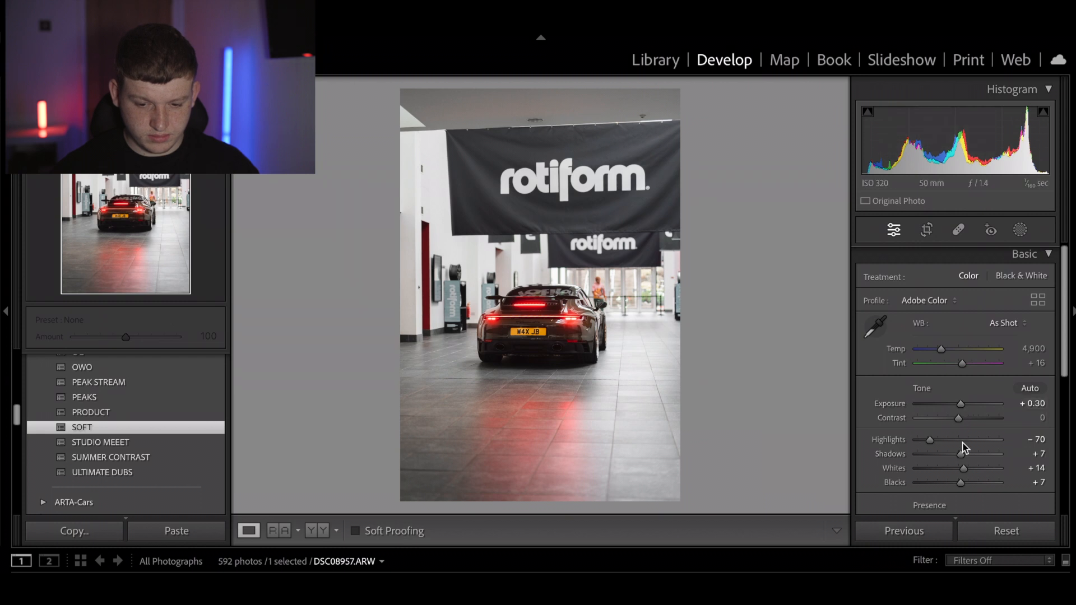
drag(963, 469, 956, 469)
drag(958, 419, 963, 420)
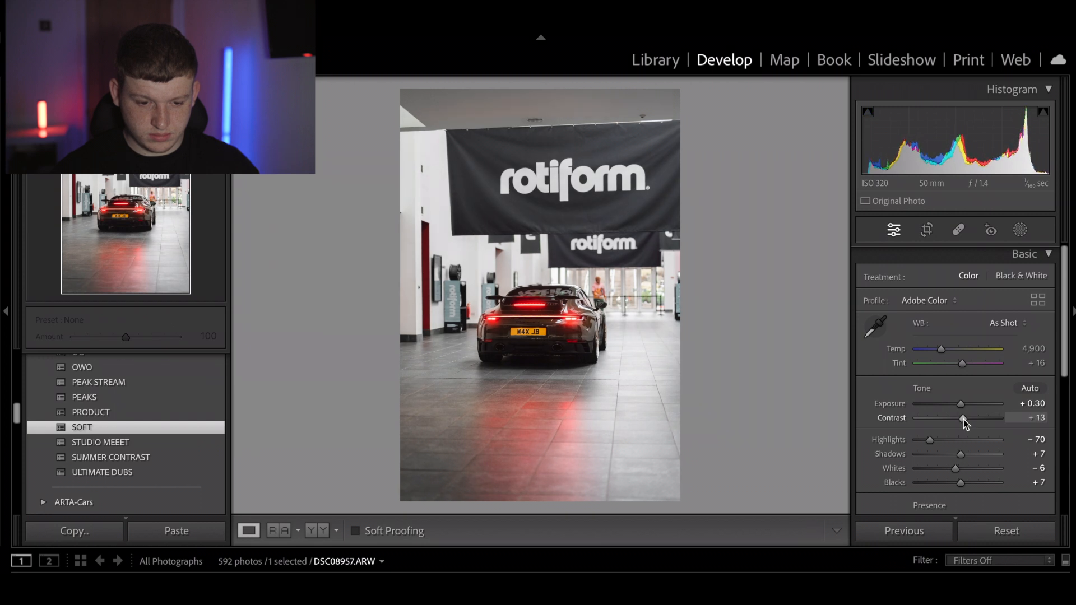
drag(961, 483, 953, 482)
click(1019, 255)
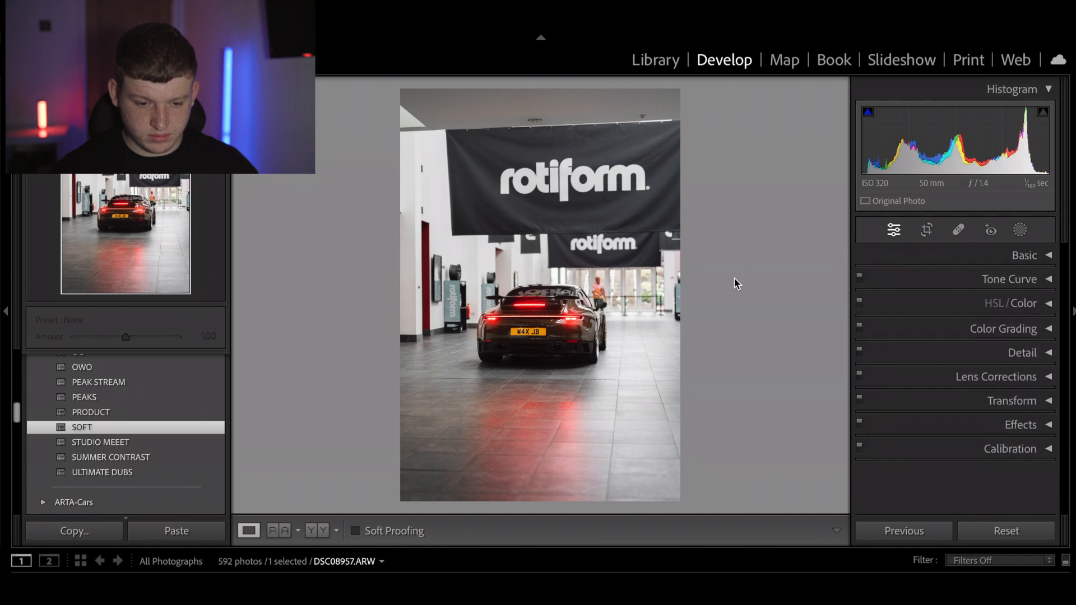
Step: Compare the edited DSC08957.ARW with its unedited version against a dimmed and then blacked-out interface
key(l)
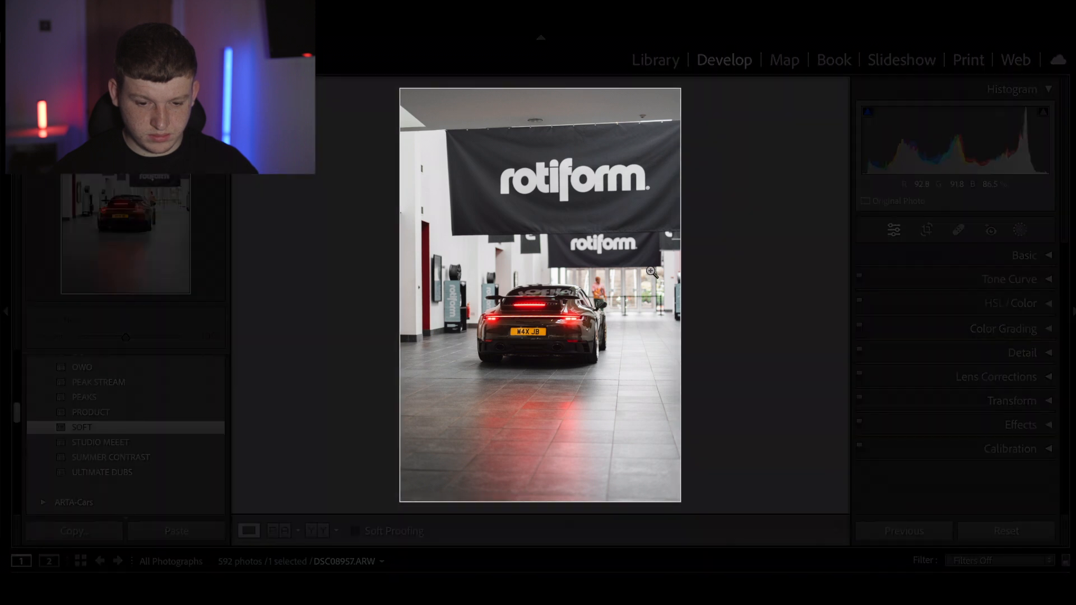
key(backslash)
key(backslash)
key(backslash)
key(backslash)
key(l)
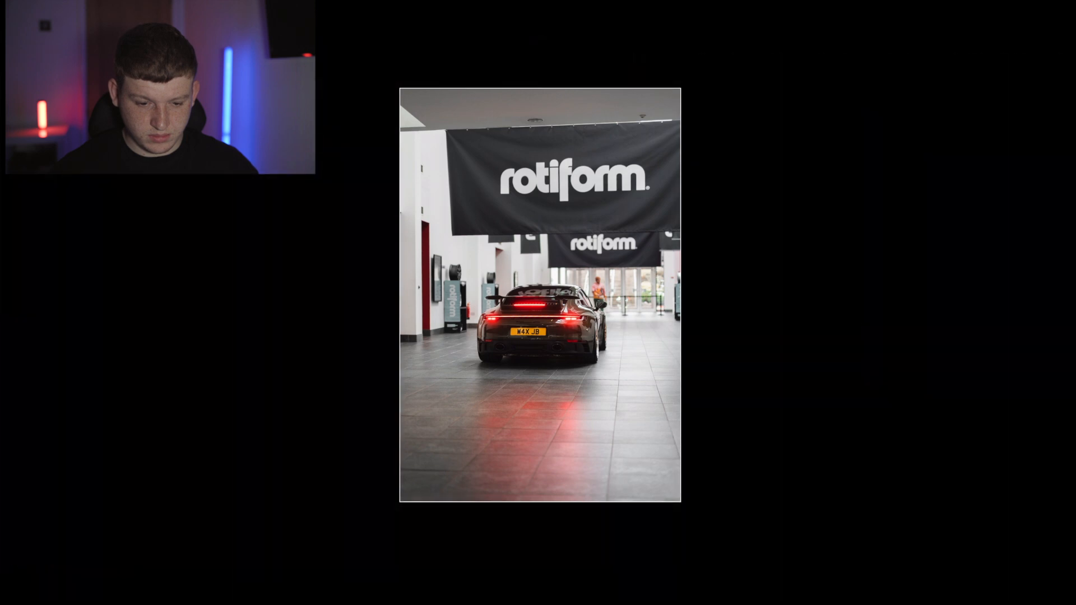
key(backslash)
key(backslash)
key(backslash)
key(backslash)
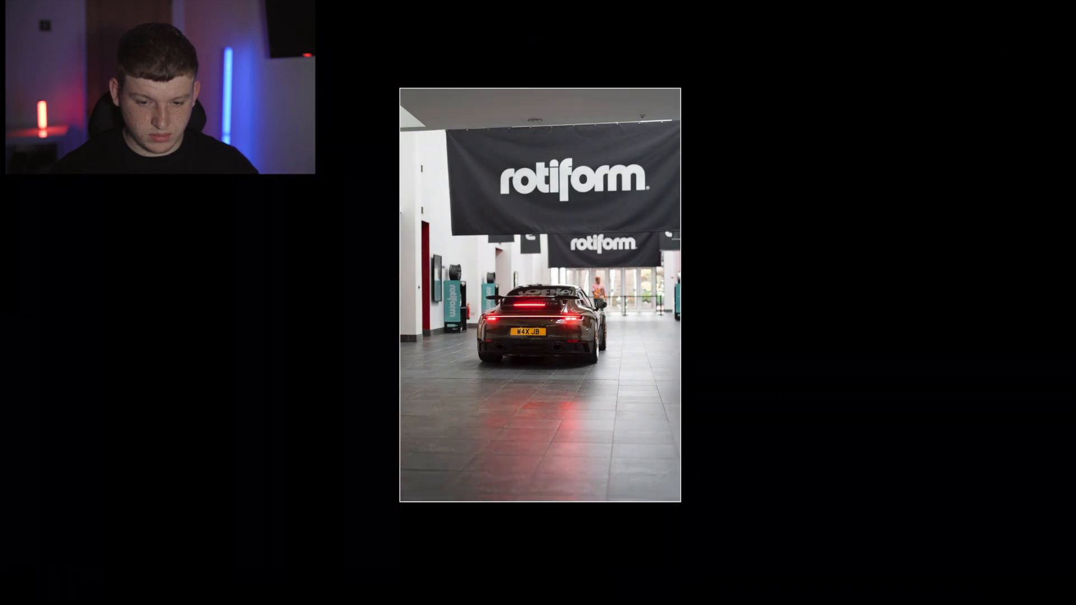
key(backslash)
key(backslash)
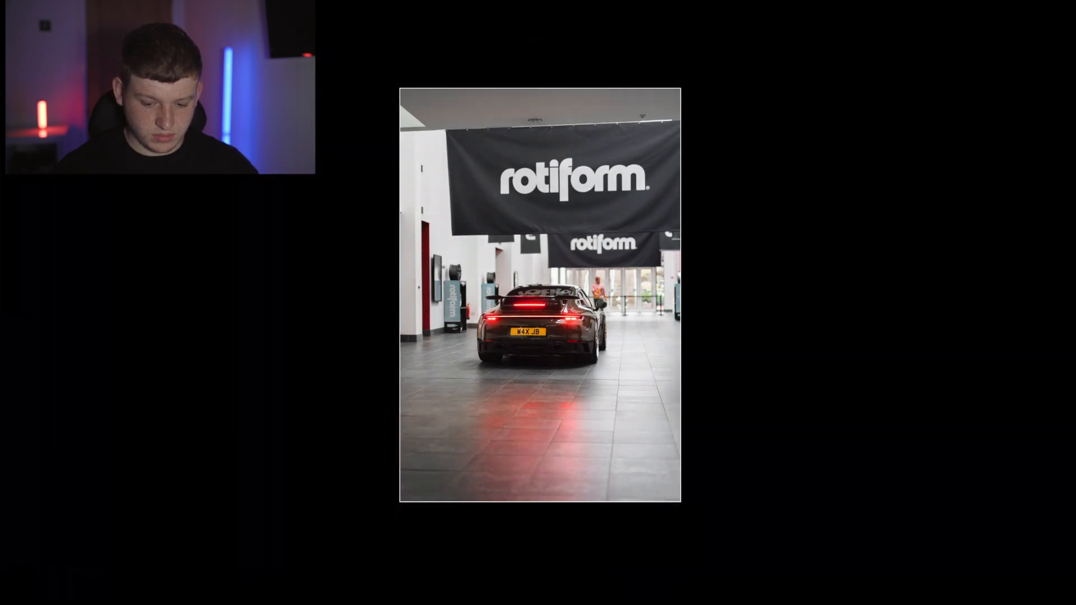
key(l)
Step: Move on to DSC08959.ARW, apply the SOFT preset, and set Exposure to +0.30, Whites to +14 and Highlights to -94
key(Right)
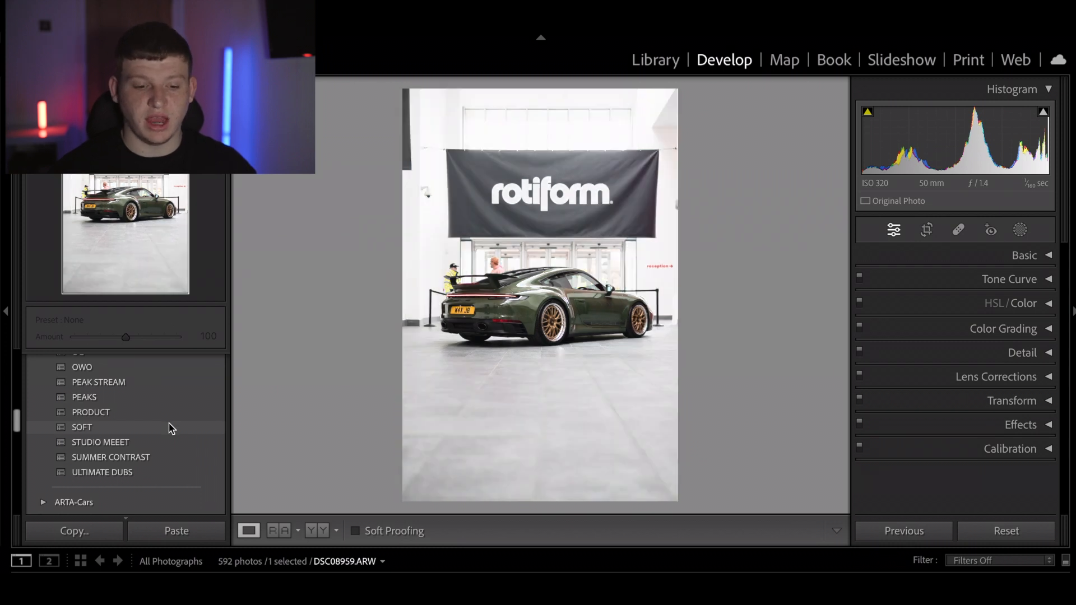
click(171, 429)
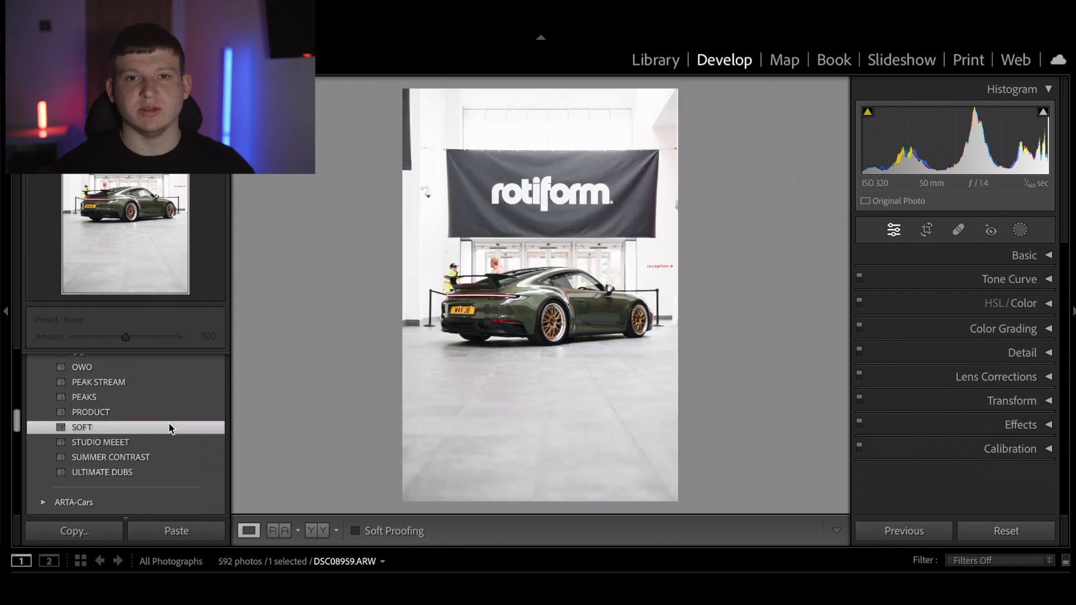
click(1024, 262)
drag(962, 408, 958, 408)
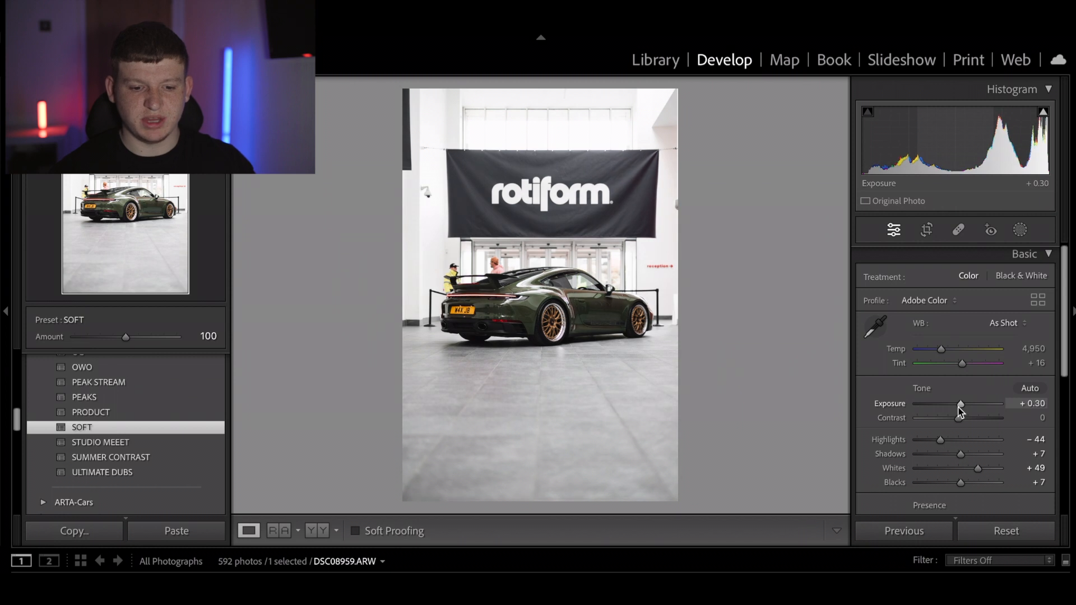
drag(977, 468, 921, 441)
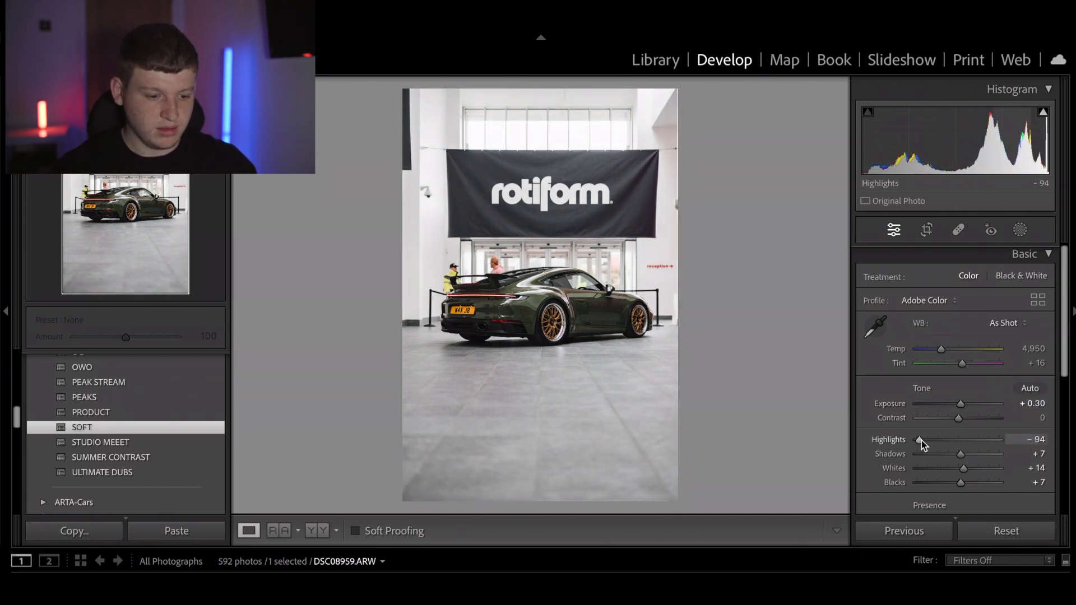
Step: Set DSC08959.ARW's Clarity to +23, Dehaze to -16, Texture to -17 and Contrast to +21, and lower its Exposure
scroll(970, 433, down, 3)
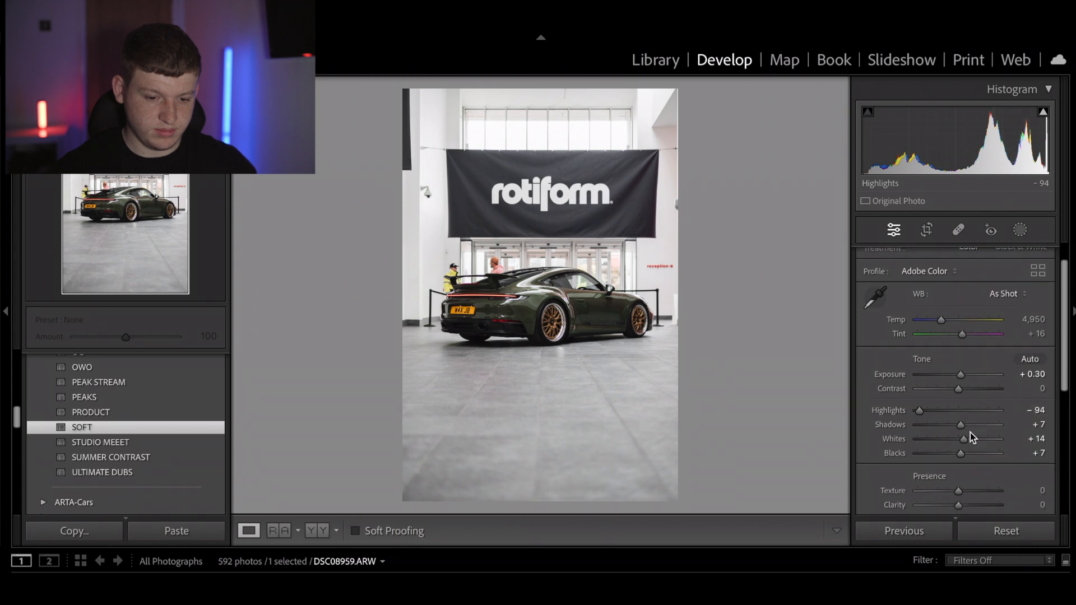
mouse_move(970, 432)
mouse_down()
mouse_move(952, 429)
mouse_move(966, 414)
mouse_up()
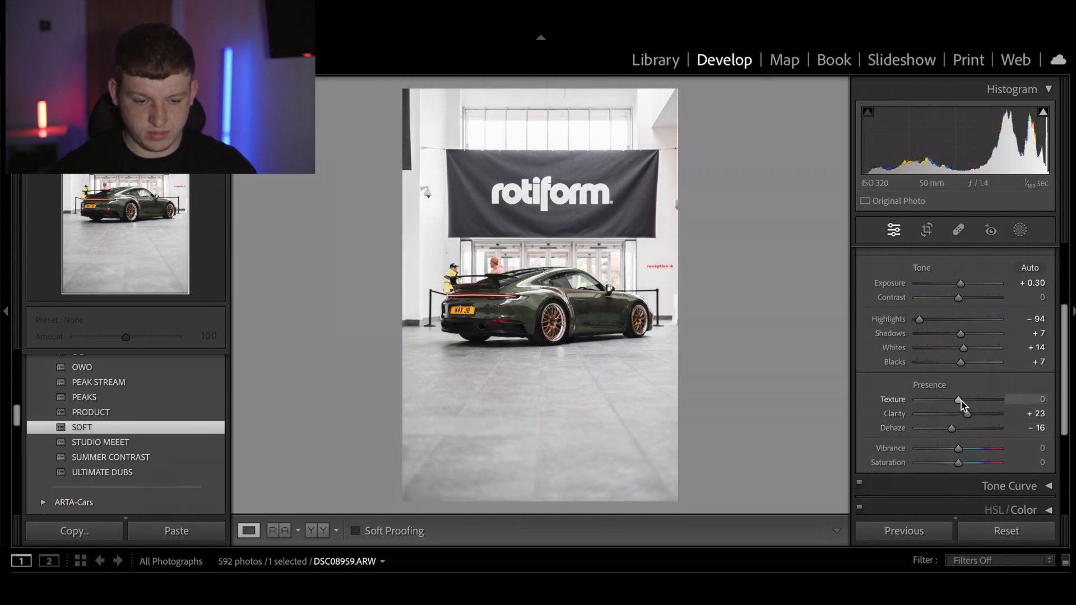
scroll(959, 359, up, 2)
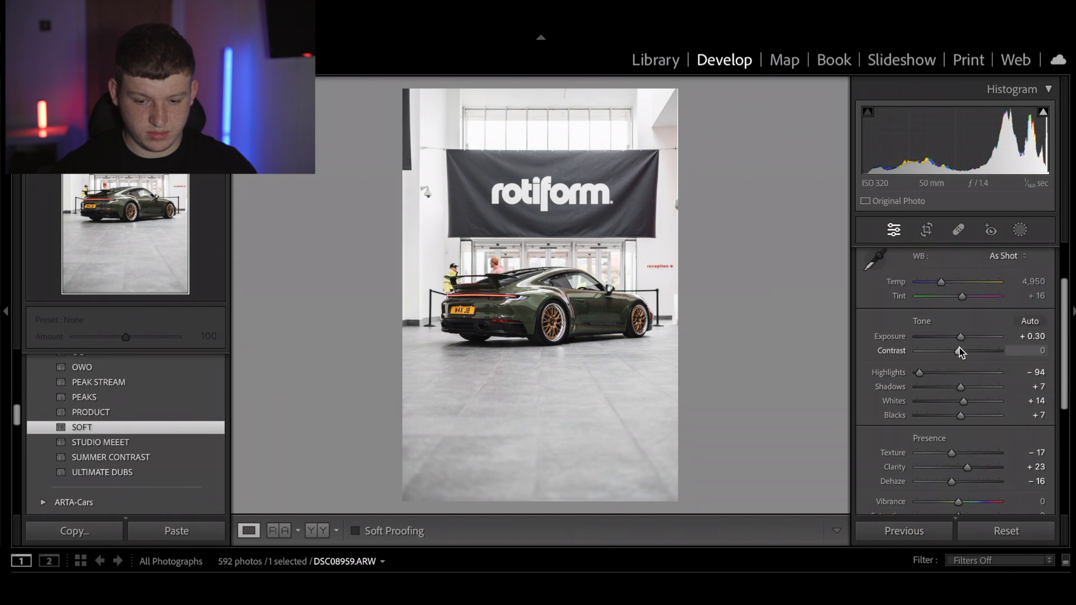
drag(959, 351, 967, 351)
double_click(960, 338)
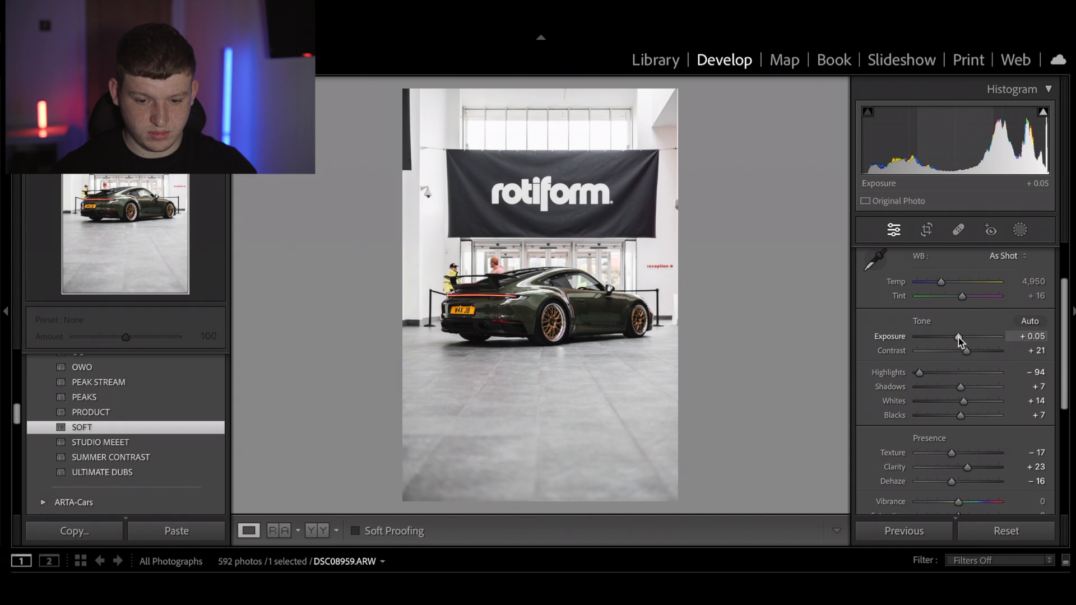
drag(958, 337, 959, 337)
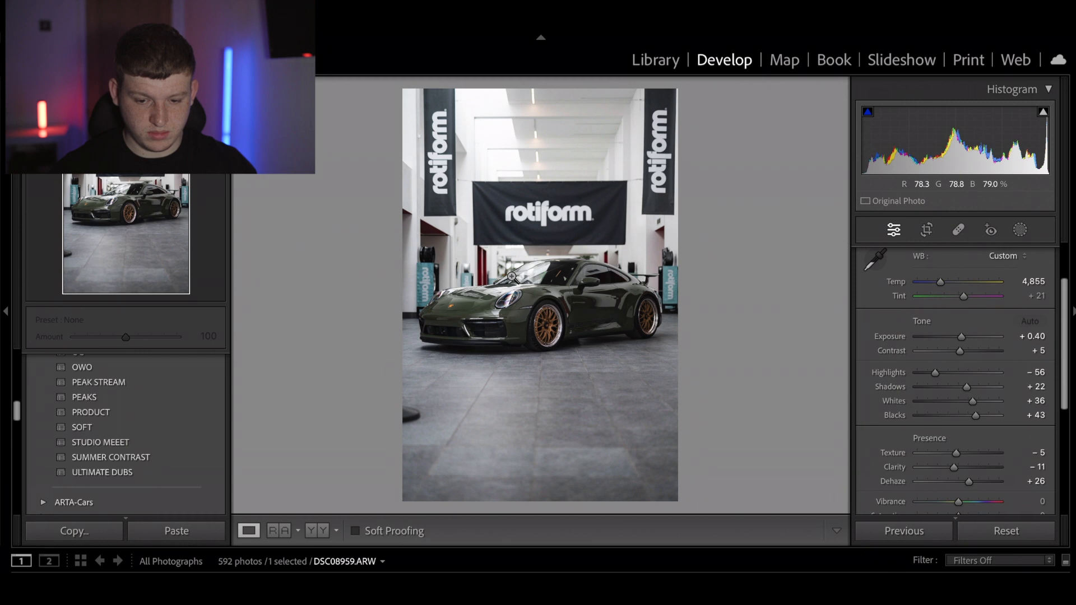
Step: Compare the edited DSC08963.ARW with its unedited version
key(backslash)
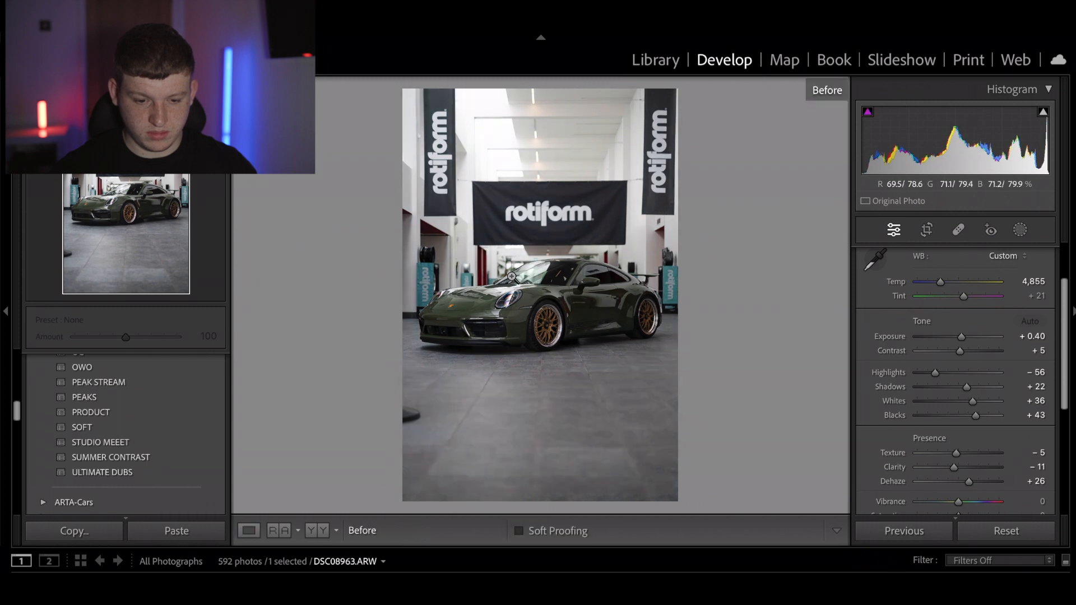
key(backslash)
Step: Move on to DSC08969.ARW, apply the SOFT preset and reduce its Whites, Highlights and Exposure
key(Right)
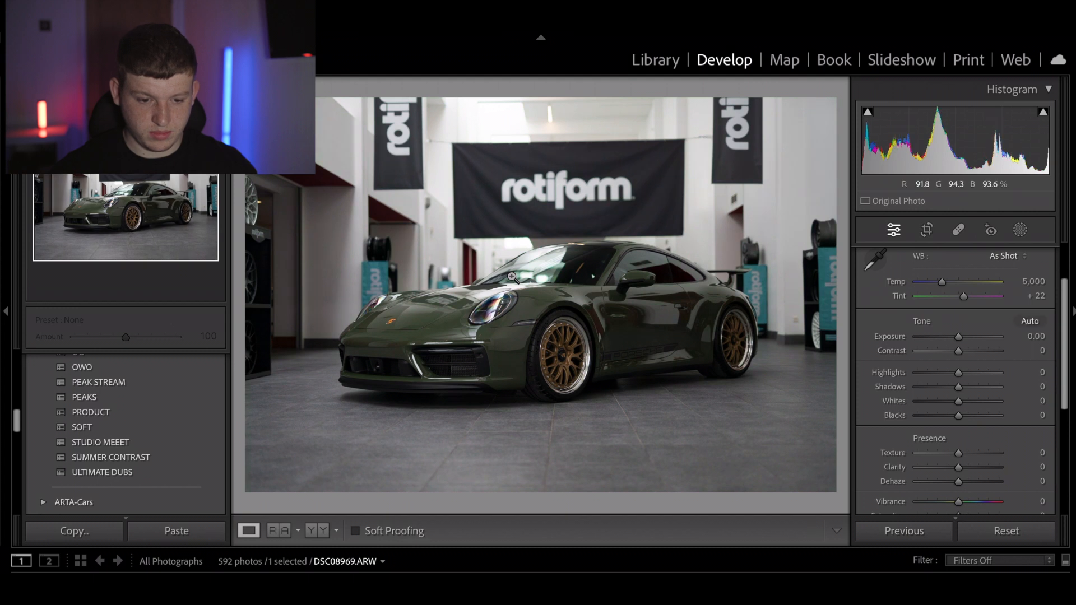
click(181, 432)
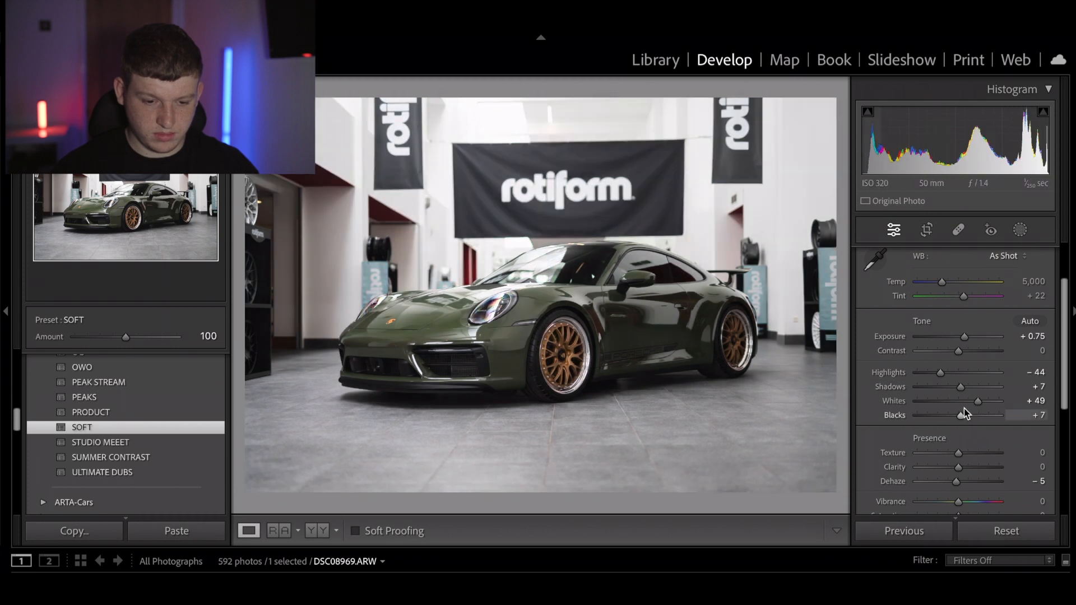
drag(977, 402, 929, 373)
drag(962, 338, 962, 339)
Step: Move on to DSC08974.ARW, check the wheel's centre up close and preview the ULTIMATE DUBS and SOFT presets
key(Right)
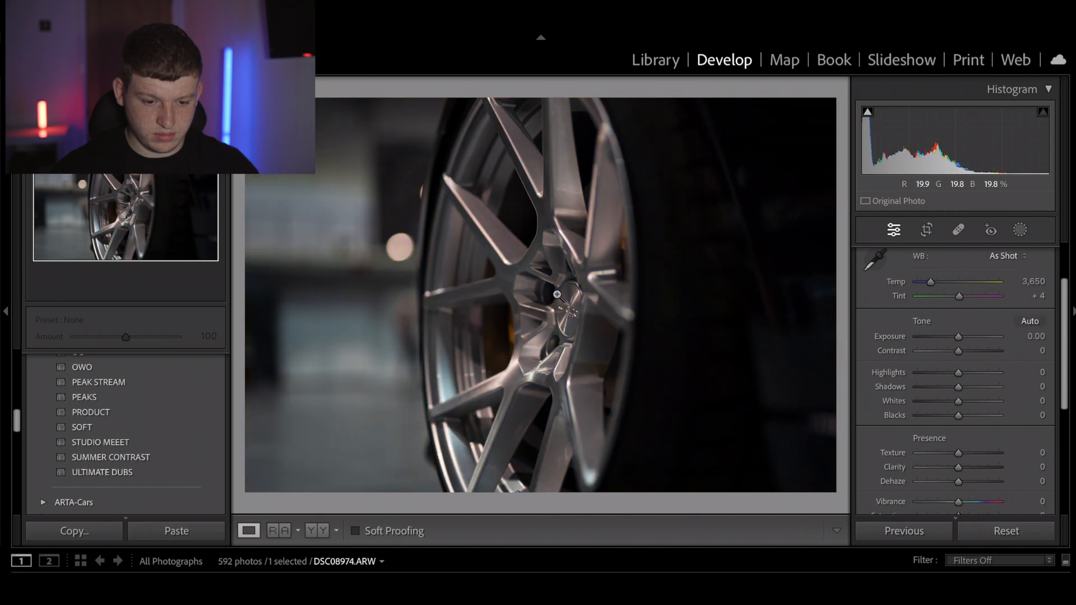
click(560, 299)
click(583, 334)
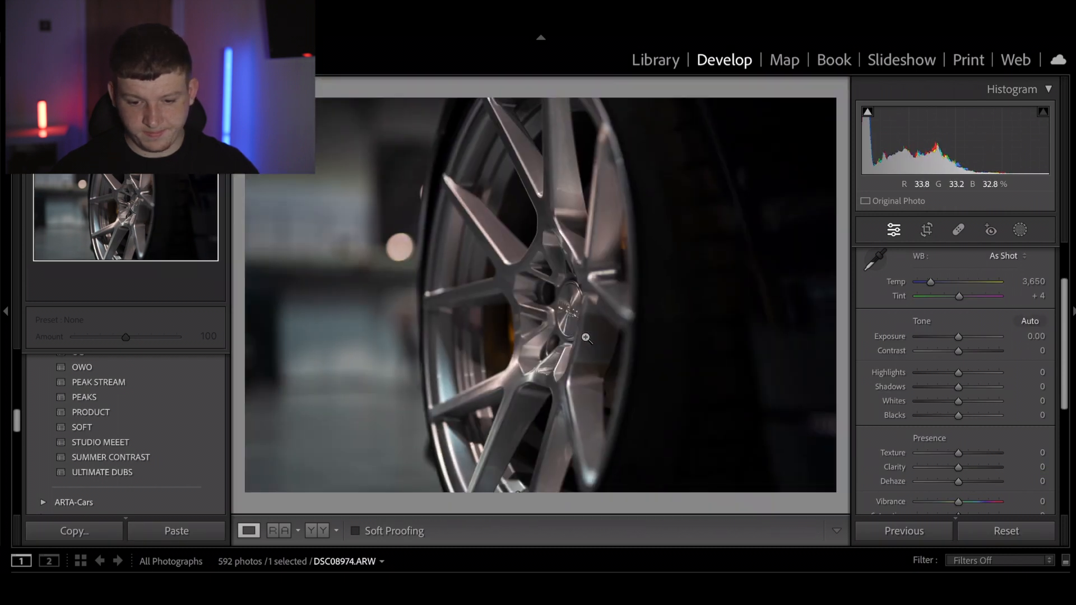
click(181, 476)
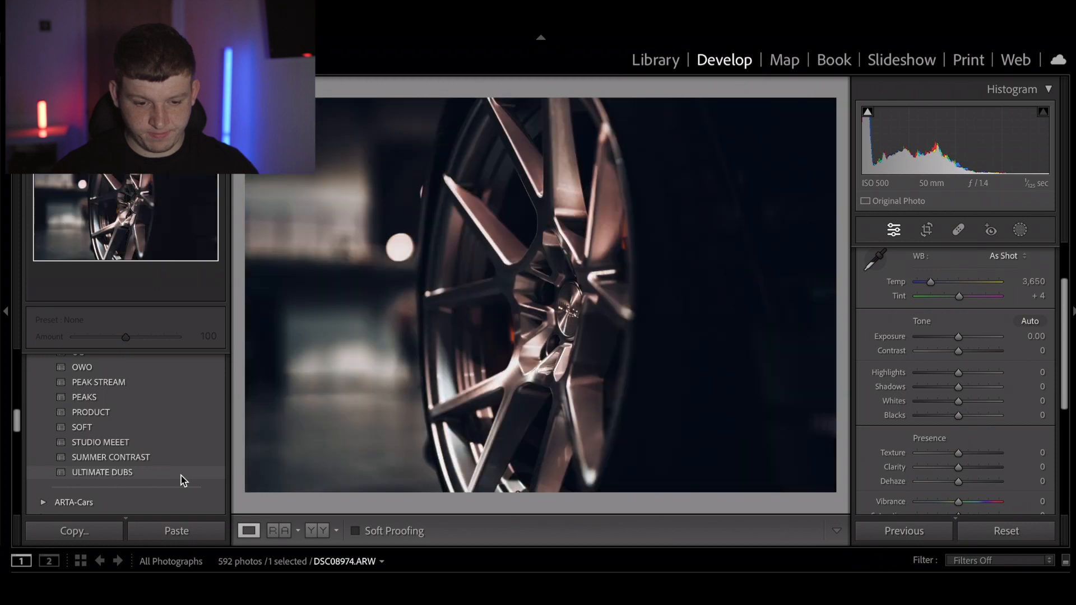
click(178, 430)
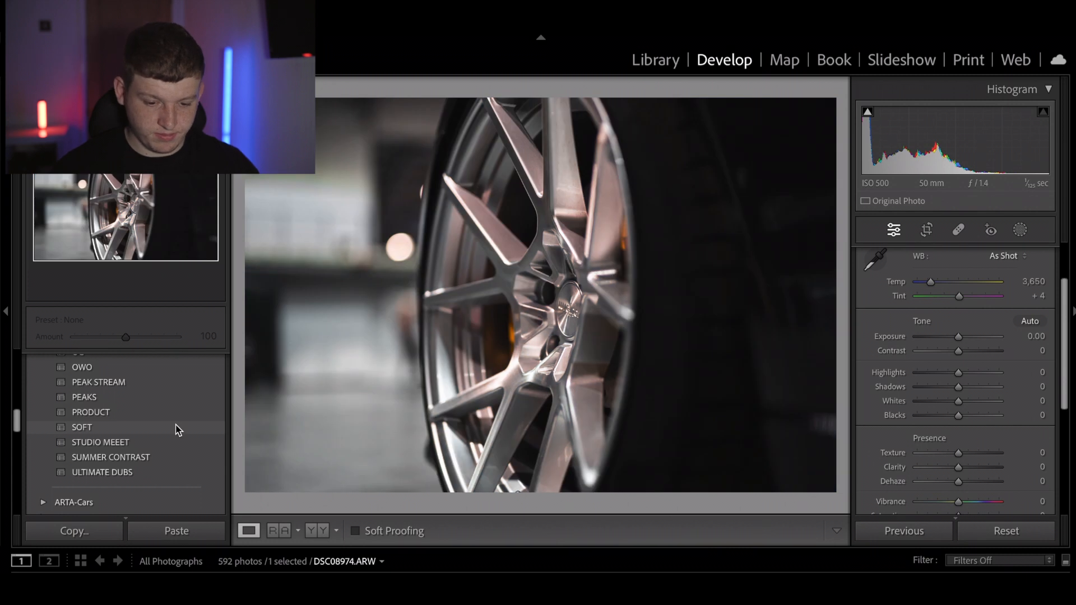
Step: Apply the LAVA preset to the wheel photo DSC08974.ARW and set Shadows to +32 and Highlights to +60
scroll(177, 430, up, 4)
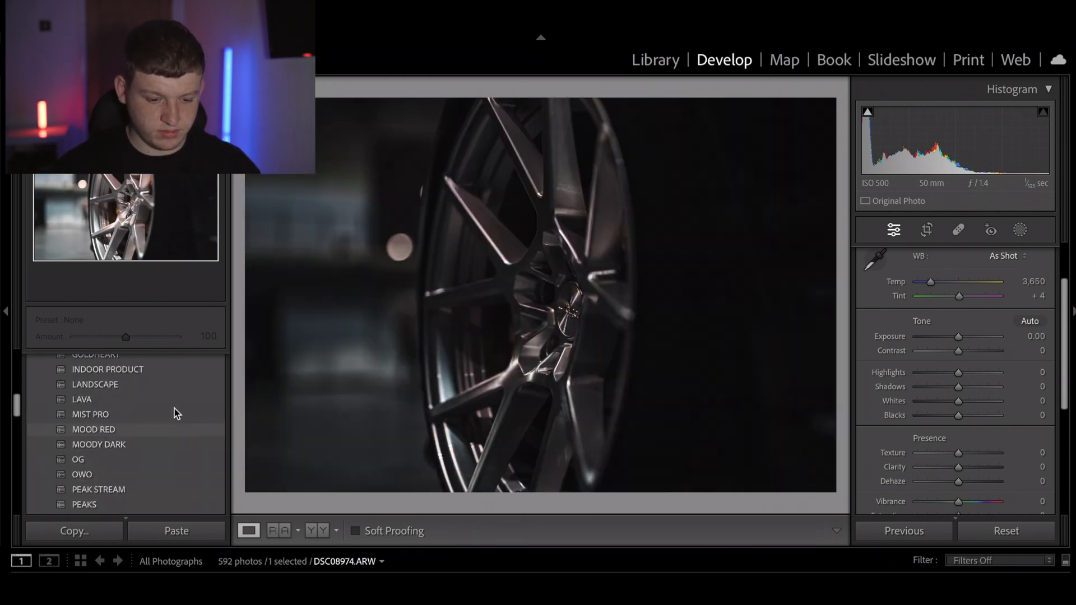
click(175, 400)
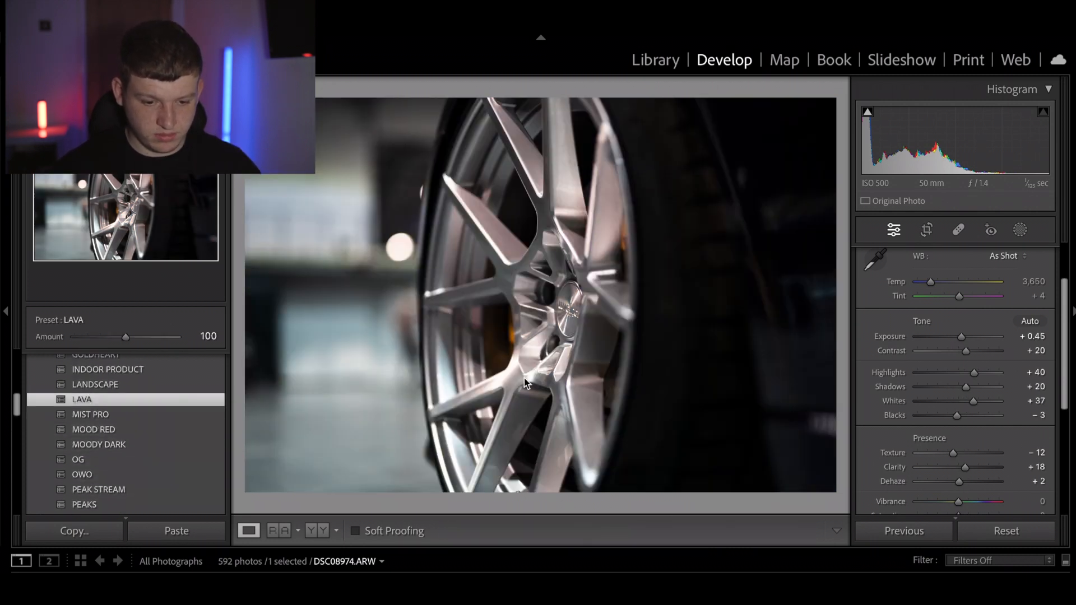
mouse_move(967, 388)
mouse_down()
mouse_move(981, 393)
mouse_move(939, 371)
mouse_move(982, 377)
mouse_up()
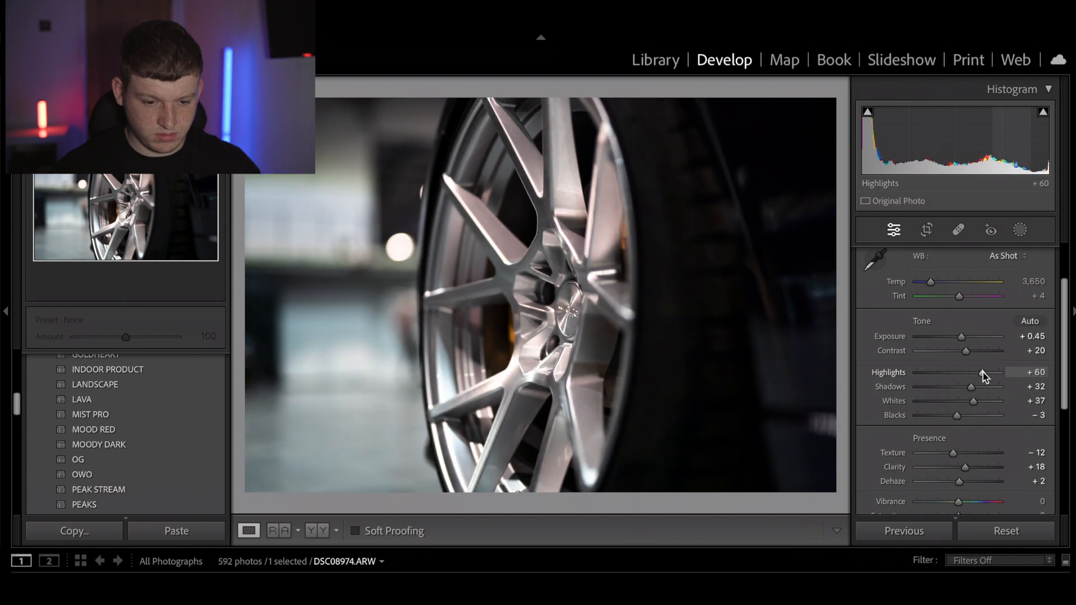
Step: Add a linear gradient mask over the dark tyre side of the wheel photo and set its Exposure to −0.80
click(1022, 232)
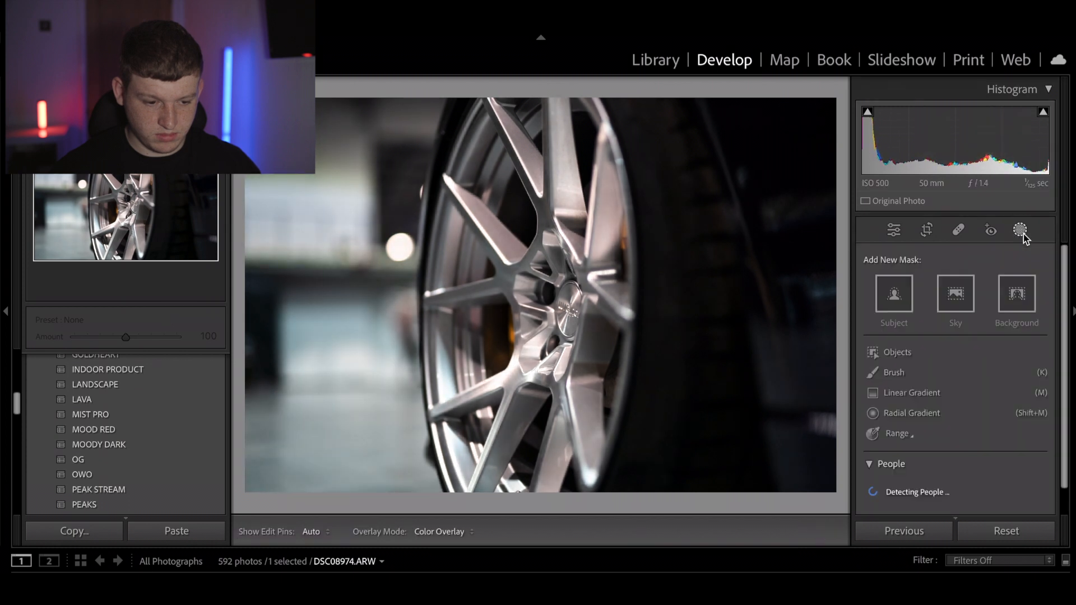
click(926, 395)
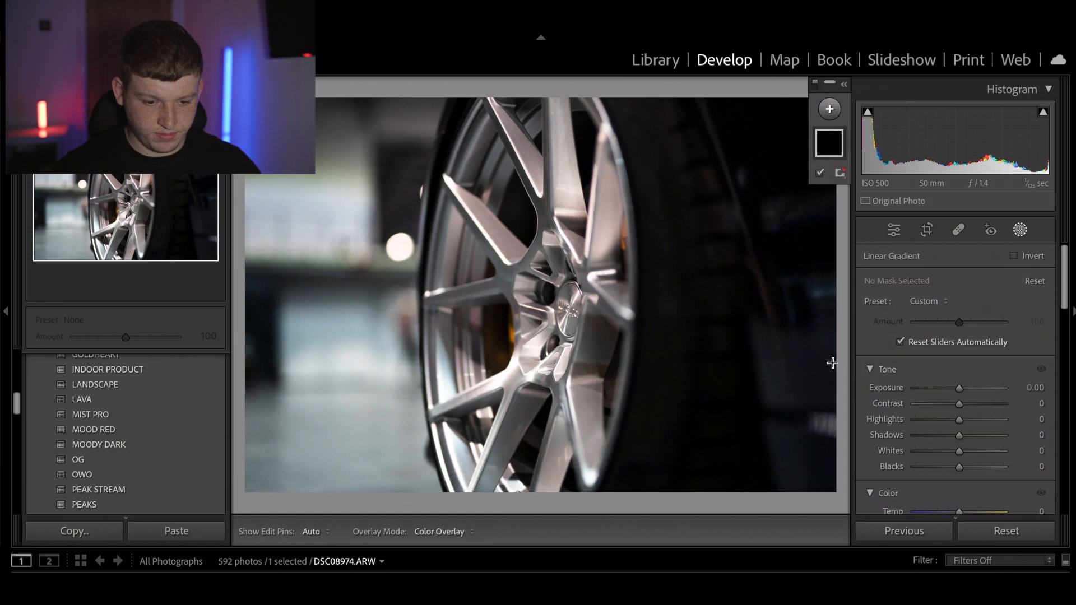
drag(838, 360, 631, 334)
drag(735, 344, 677, 341)
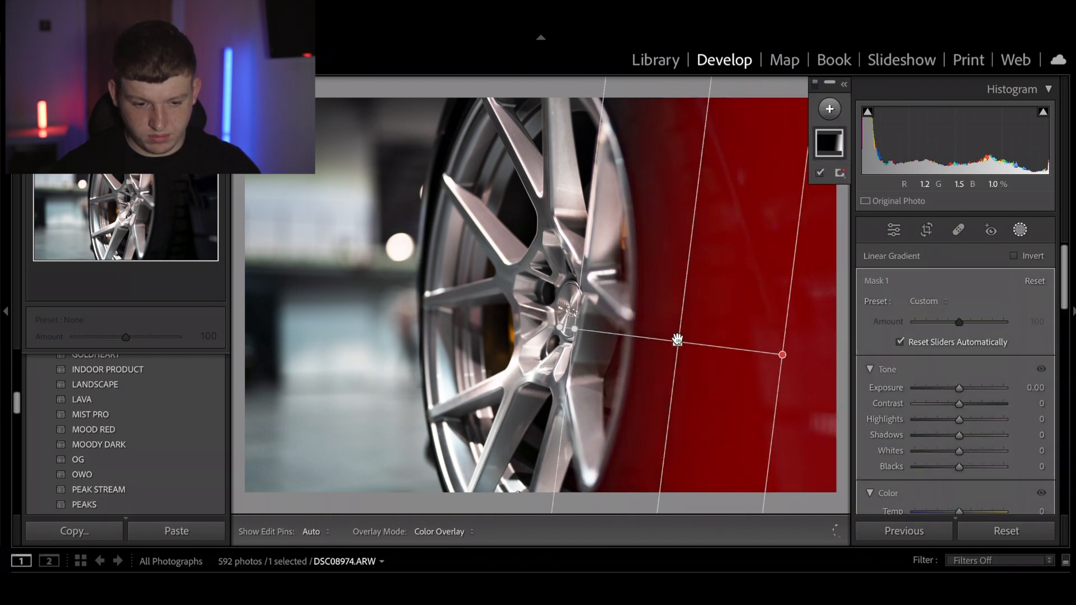
drag(959, 388, 953, 394)
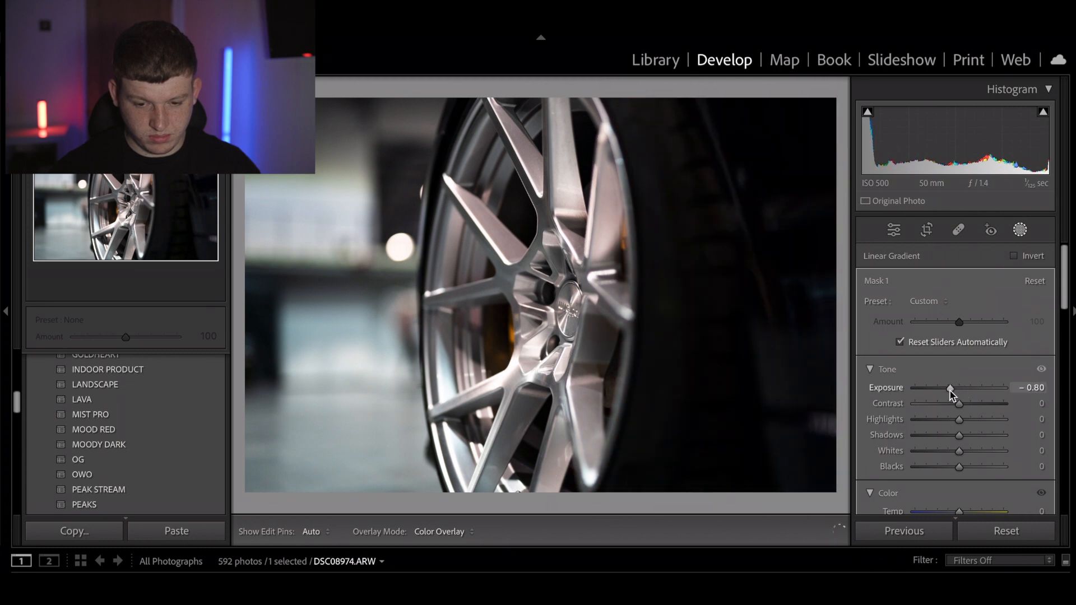
click(1021, 230)
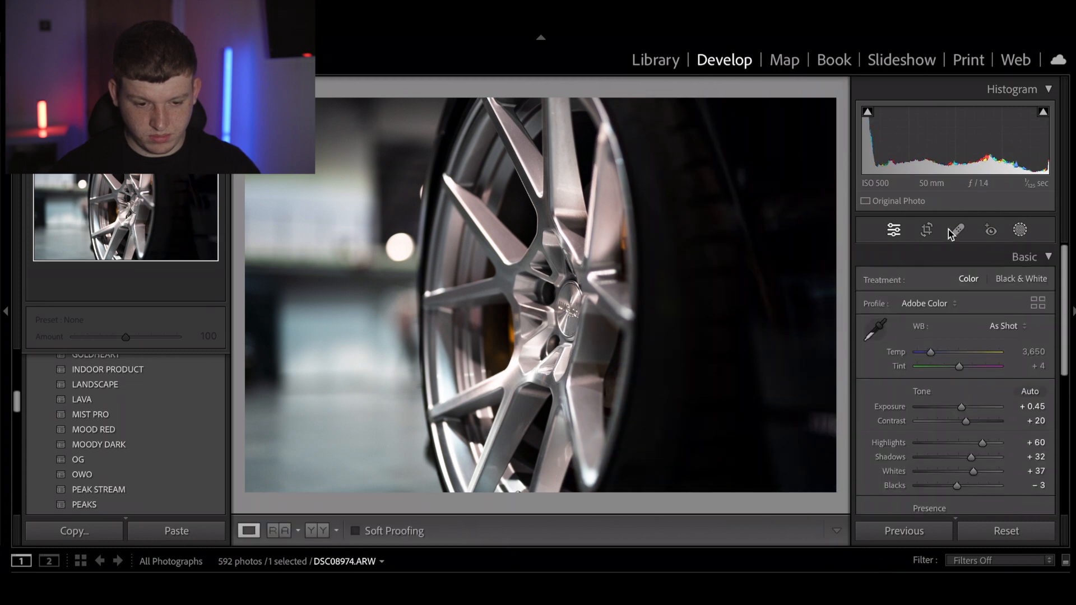
Step: Compare the edited wheel photo DSC08974.ARW with its unedited version
key(backslash)
key(backslash)
key(backslash)
key(backslash)
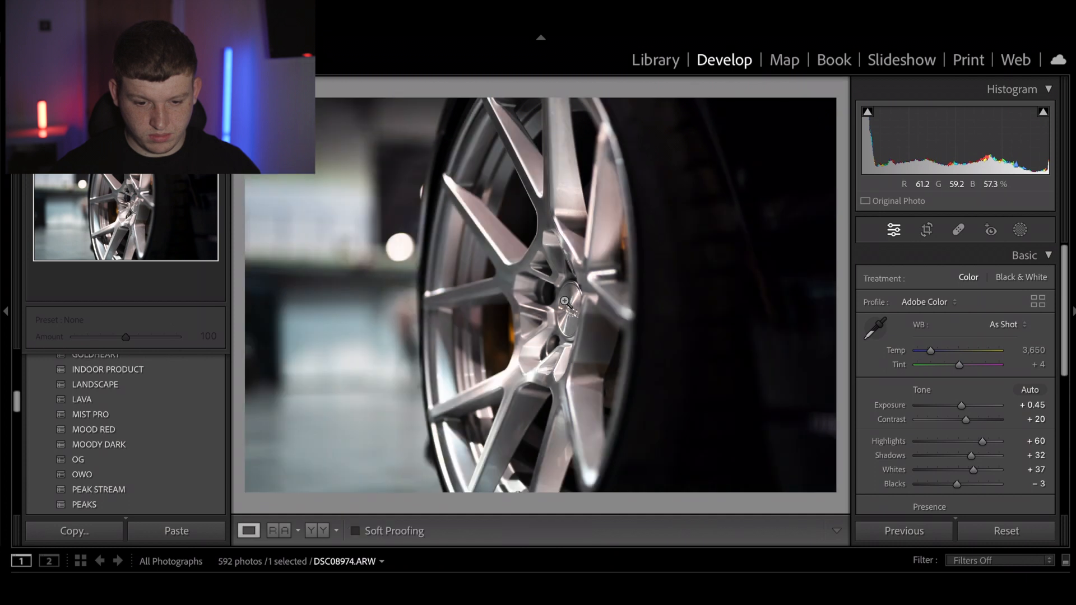
Step: Move on to DSC08980.ARW, preview other presets before applying LAVA, and set Clarity to +13 and Dehaze to 0
key(Right)
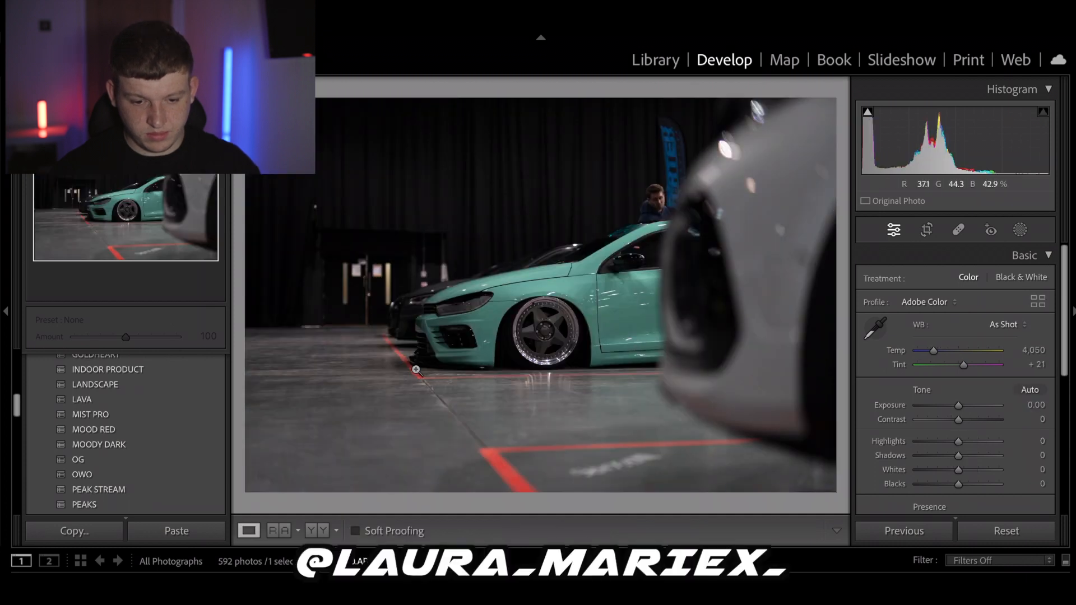
click(180, 505)
scroll(174, 507, down, 2)
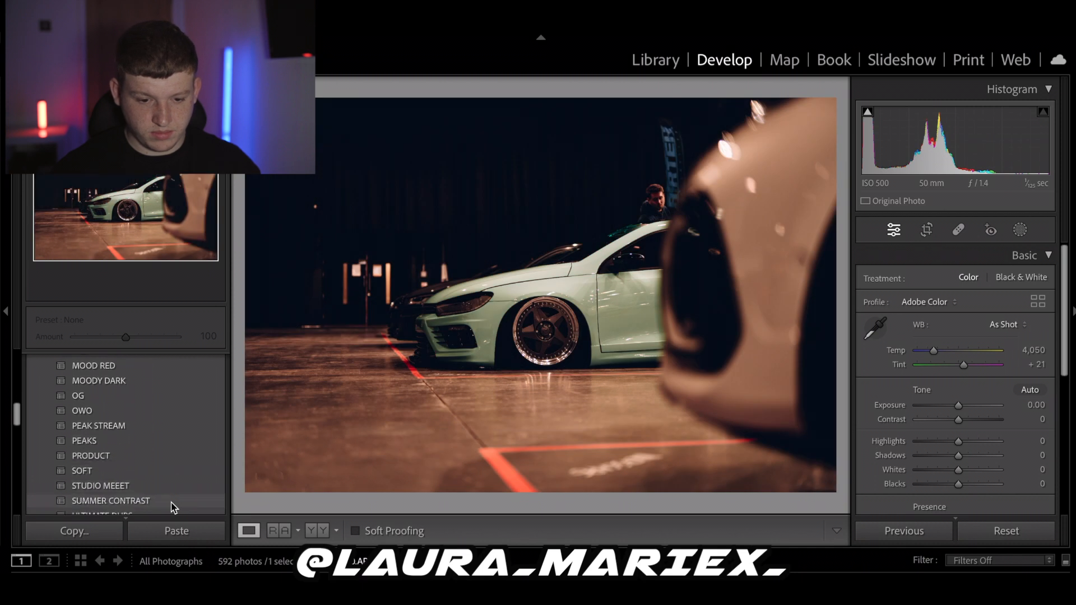
scroll(171, 504, down, 2)
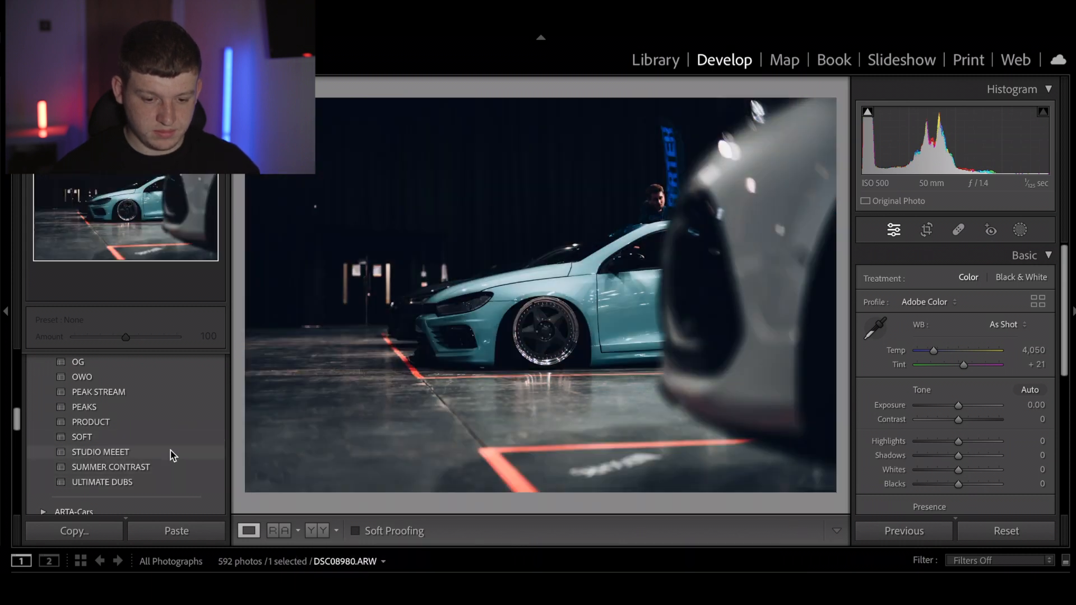
click(170, 451)
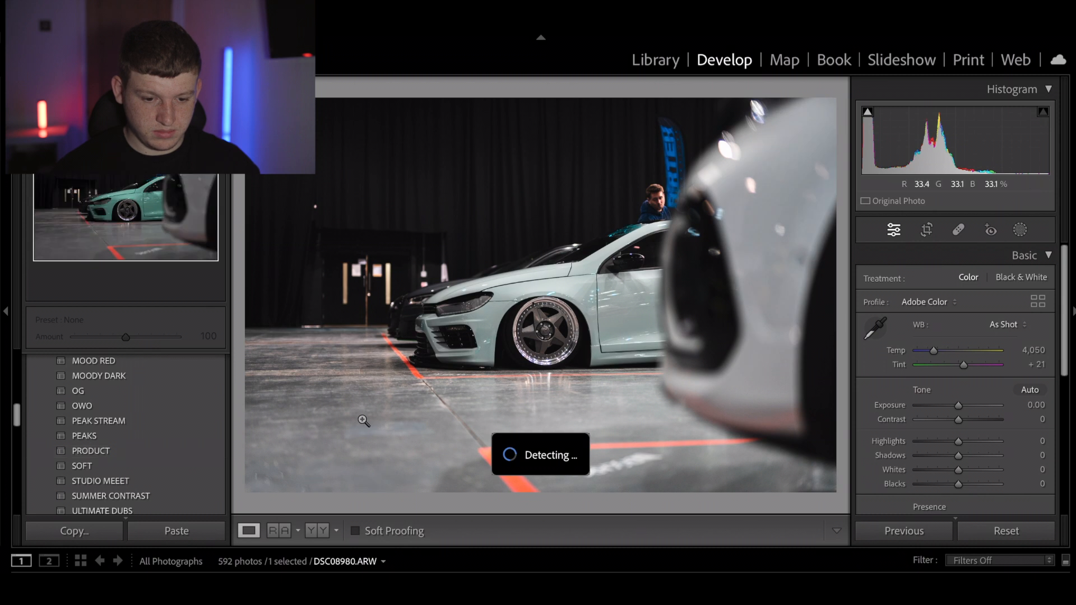
scroll(180, 396, up, 3)
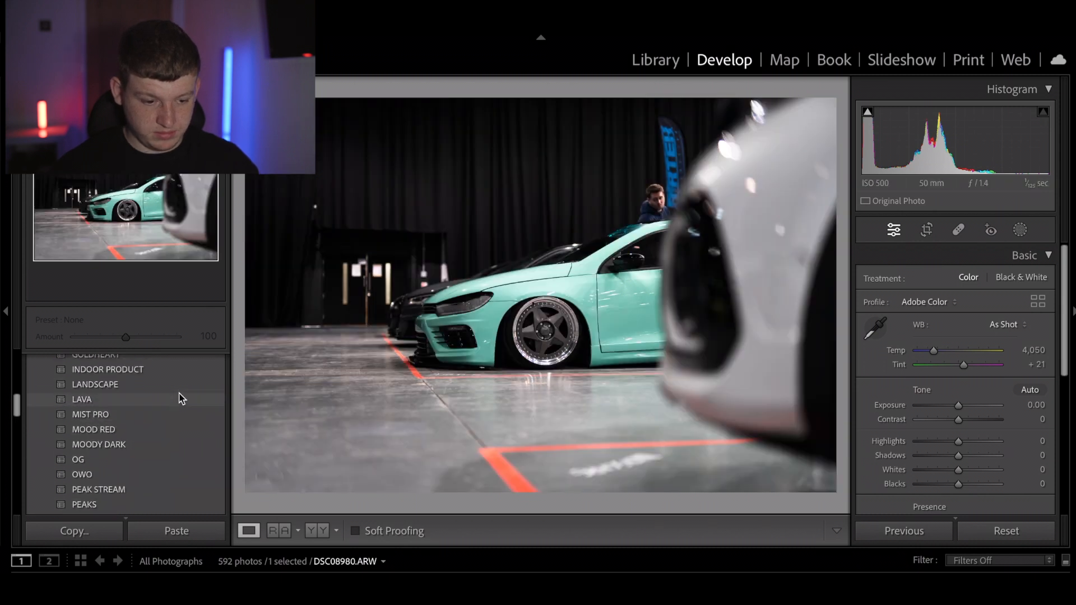
click(179, 399)
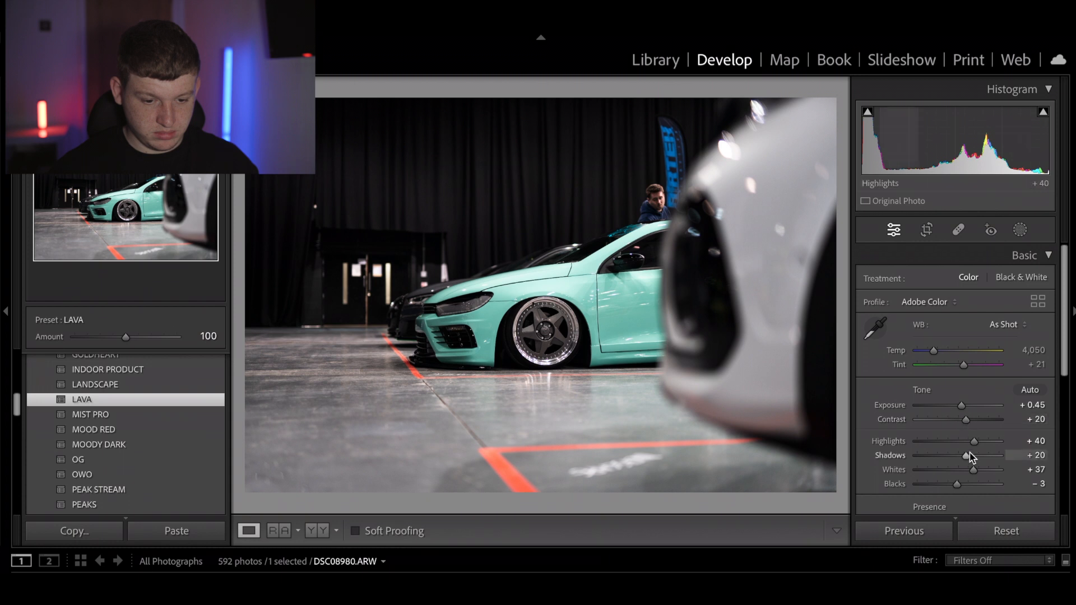
scroll(967, 454, down, 3)
drag(964, 473, 959, 487)
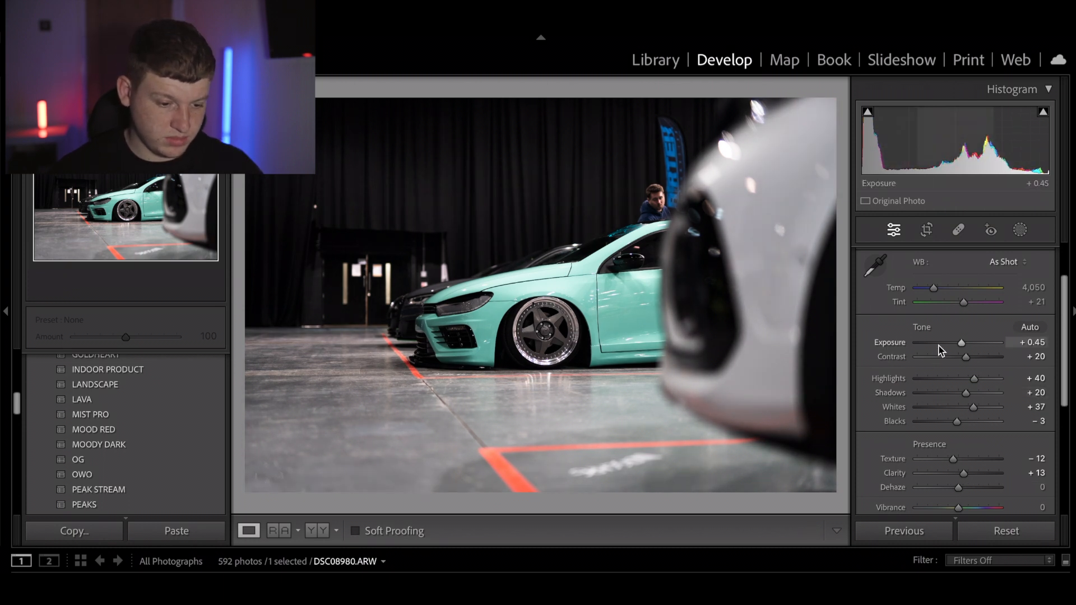
Step: Compare the edited DSC08980.ARW with its unedited version
key(backslash)
key(backslash)
key(backslash)
key(backslash)
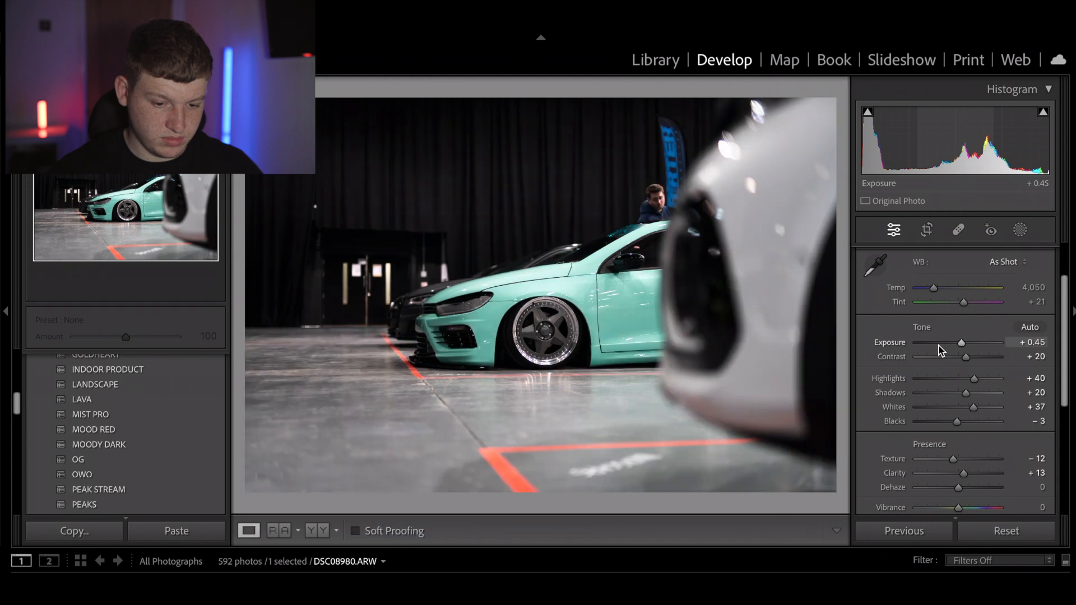
Step: Move on to DSC08985.ARW and straighten it with a crop angle of −1.11
key(Right)
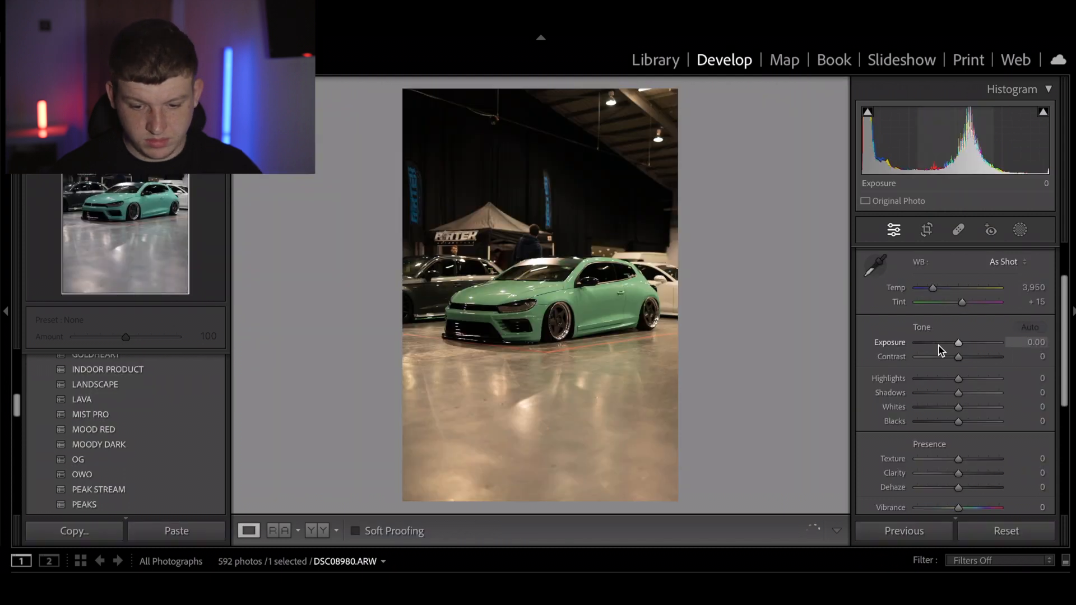
click(927, 230)
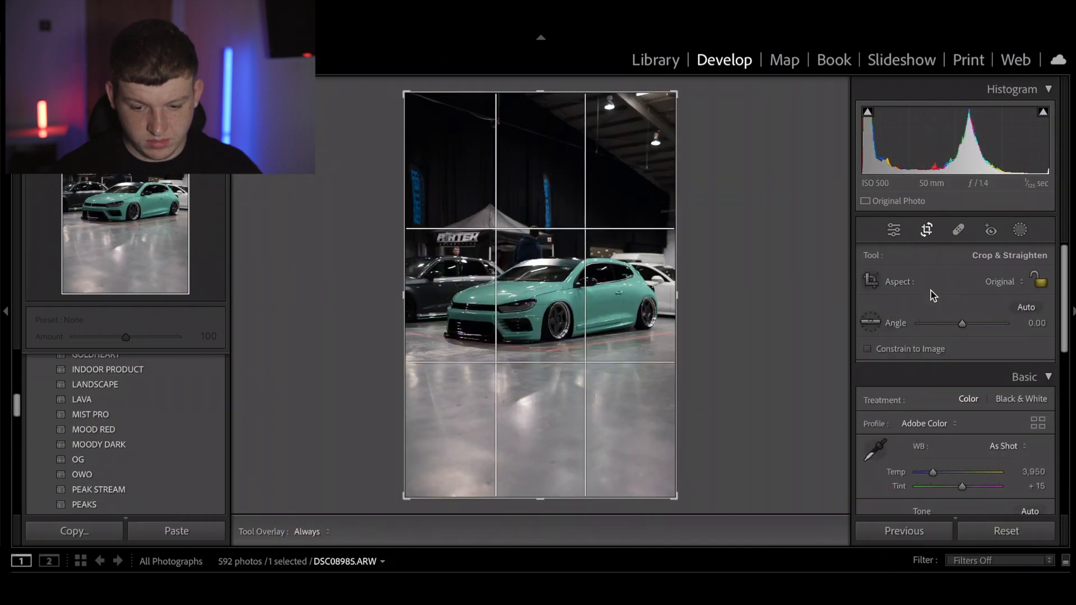
drag(966, 326, 961, 325)
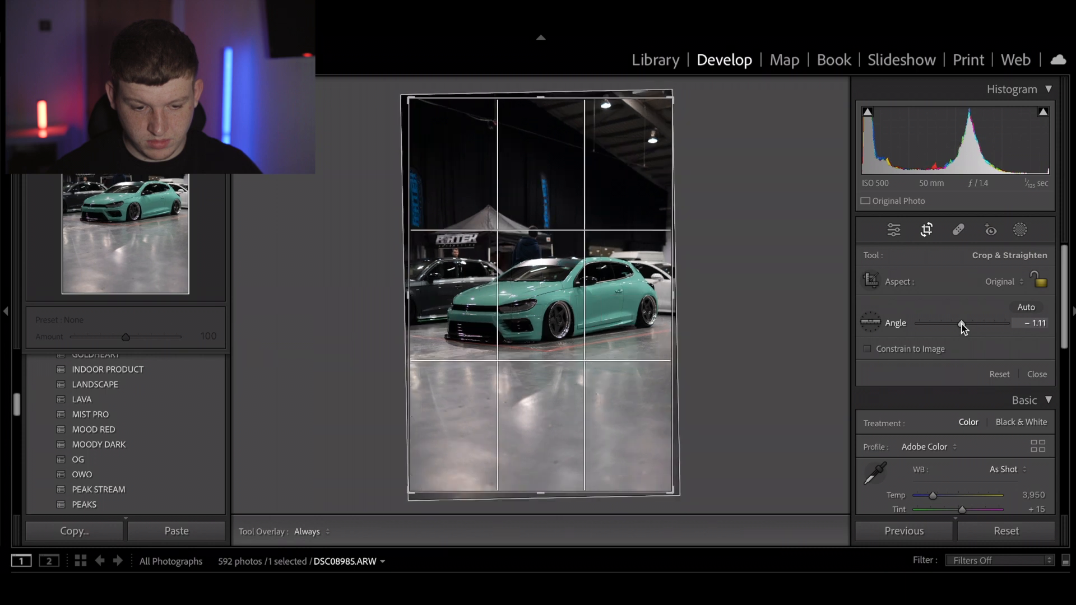
click(928, 230)
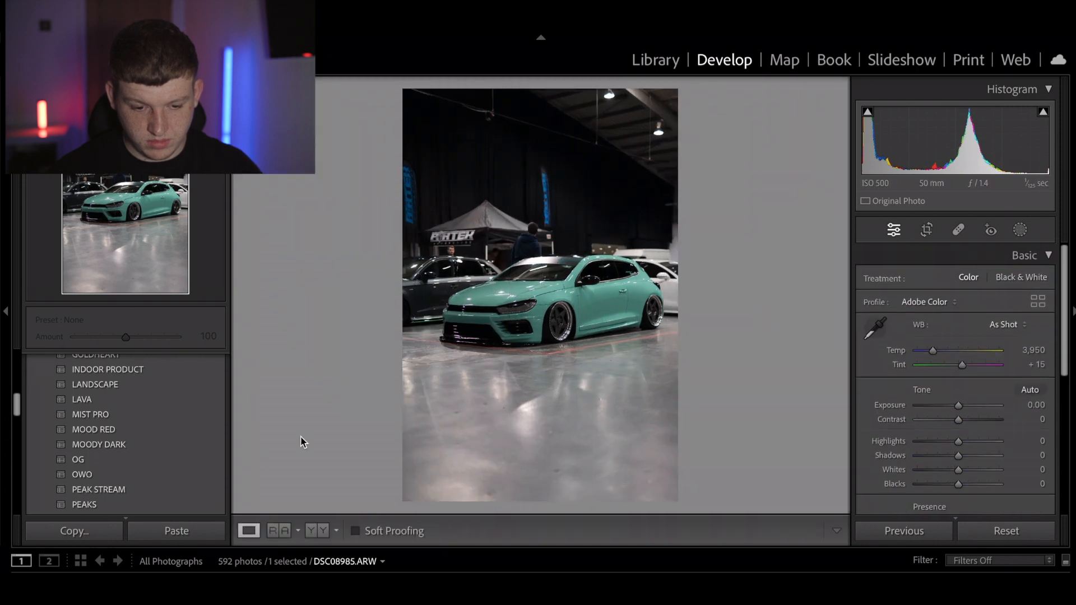
Step: Apply the LAVA preset to DSC08985.ARW and set Exposure to +0.30, Contrast to +25, Highlights to −35 and Shadows to +29
click(189, 399)
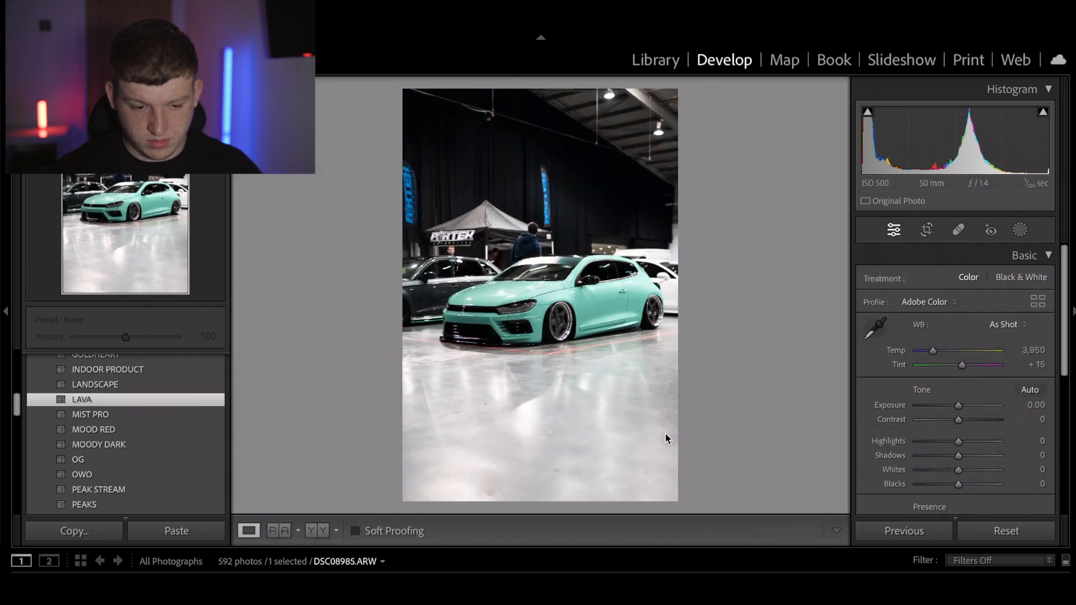
drag(975, 445, 961, 405)
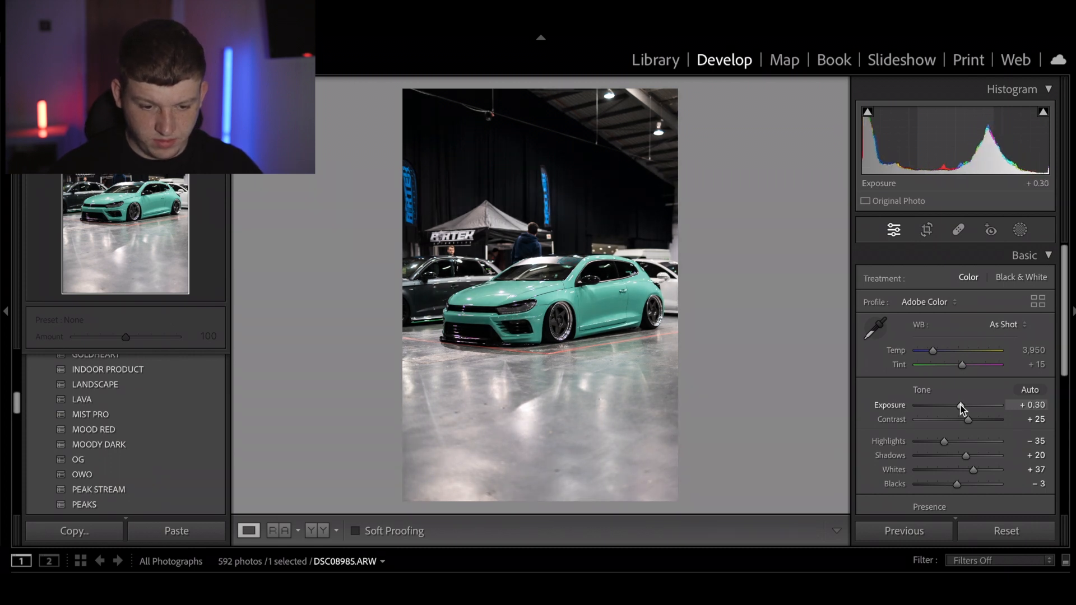
drag(968, 457, 974, 461)
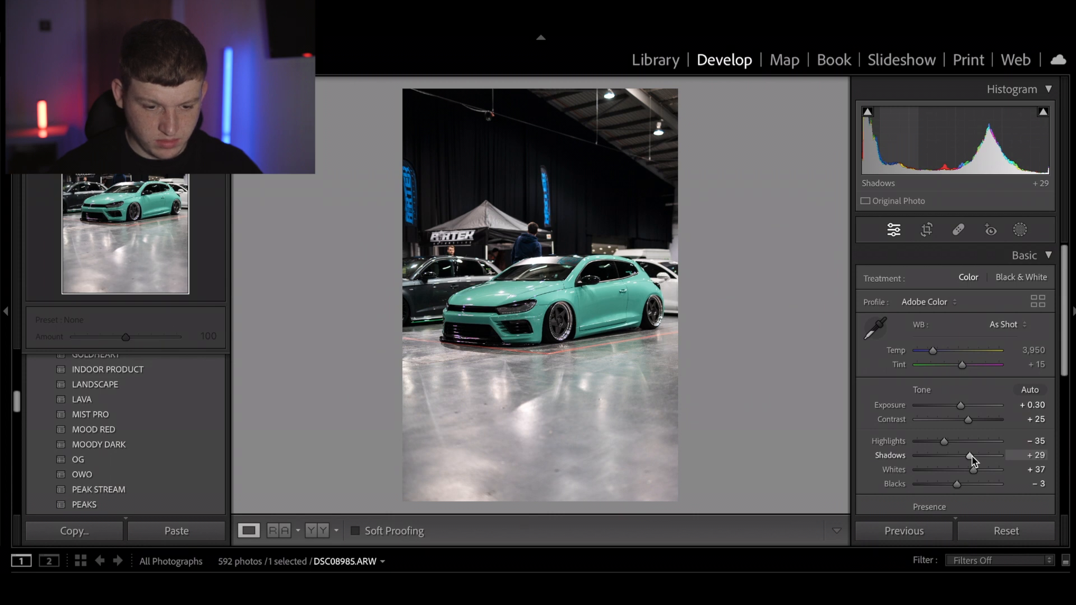
Step: Compare the edited DSC08985.ARW with its unedited version
key(backslash)
key(backslash)
key(backslash)
key(backslash)
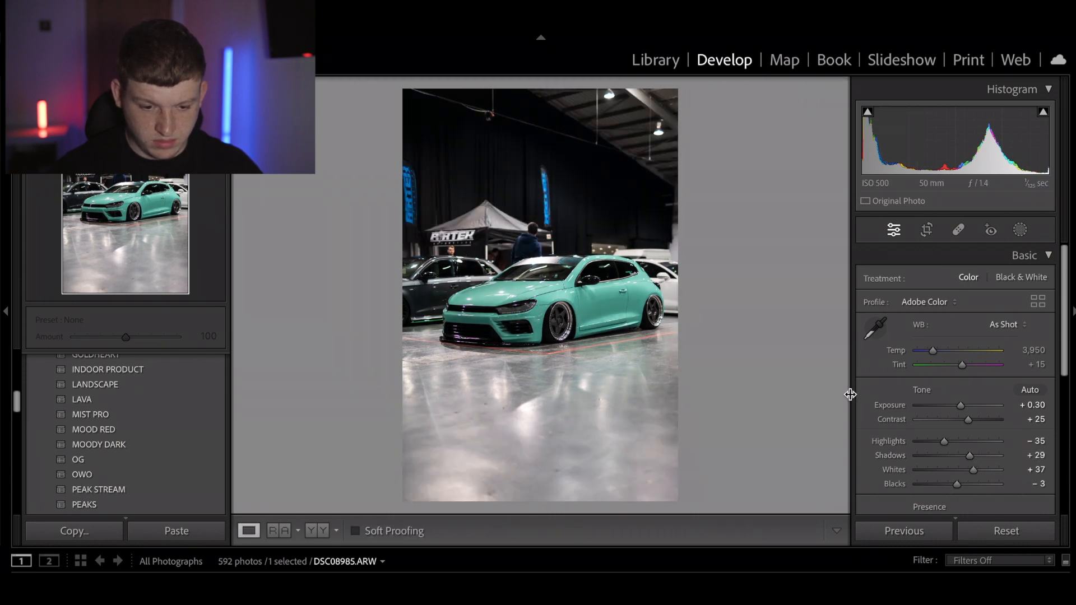
key(backslash)
key(backslash)
Step: Move on to DSC08990.ARW, apply the LAVA preset and set Highlights to −18 and Shadows to +35
key(Right)
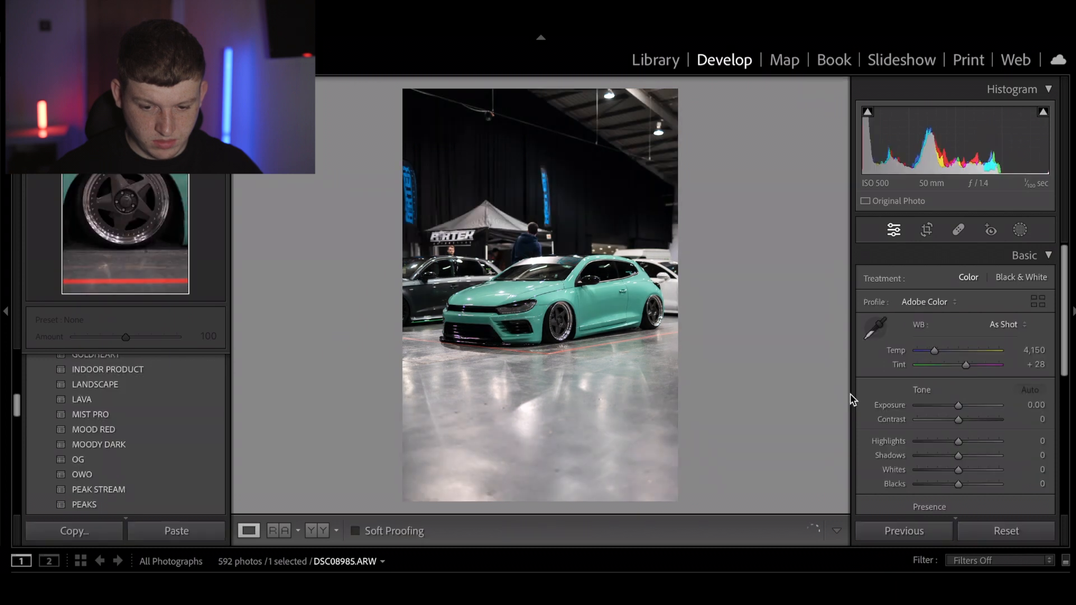
click(198, 401)
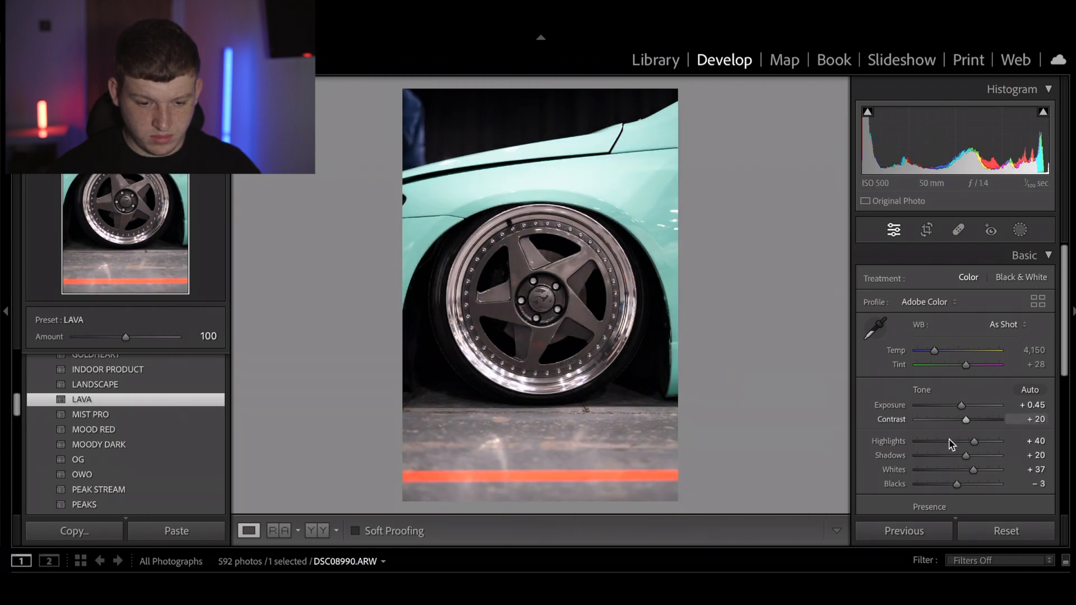
mouse_move(975, 442)
mouse_down()
mouse_move(952, 445)
mouse_move(971, 459)
mouse_up()
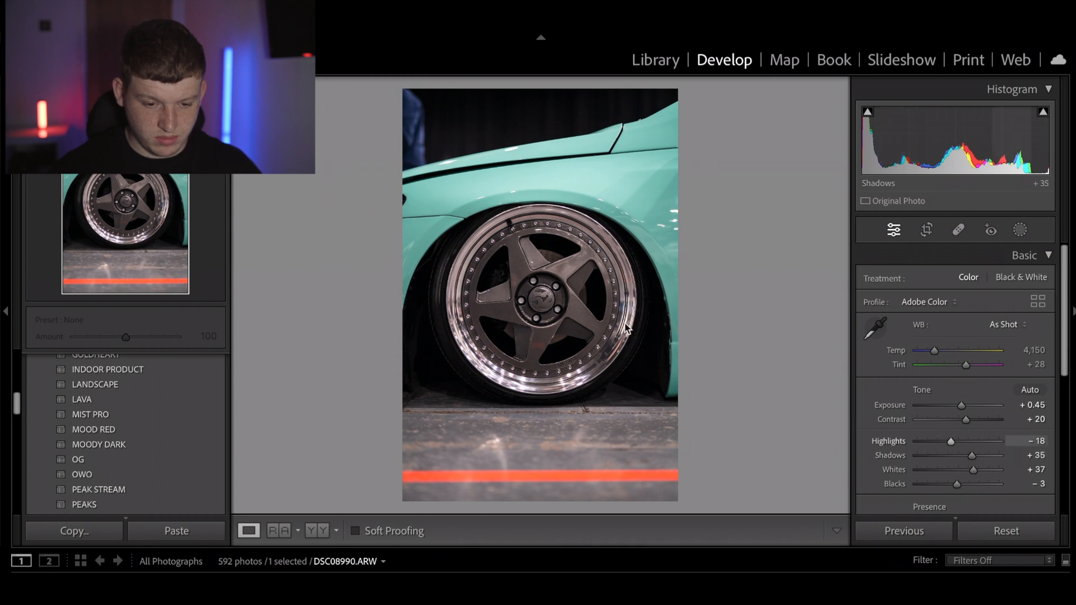
Step: Inspect the wheel's centre cap up close in DSC08990.ARW and compare the edit with the unedited version
click(547, 314)
drag(543, 329, 626, 324)
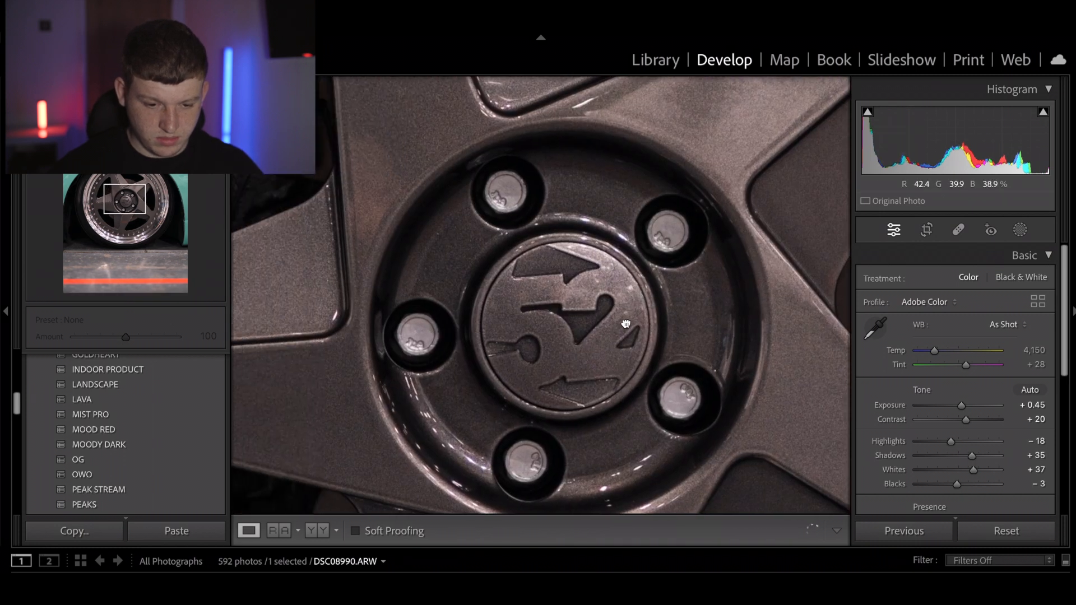
click(586, 300)
key(backslash)
key(backslash)
key(backslash)
key(backslash)
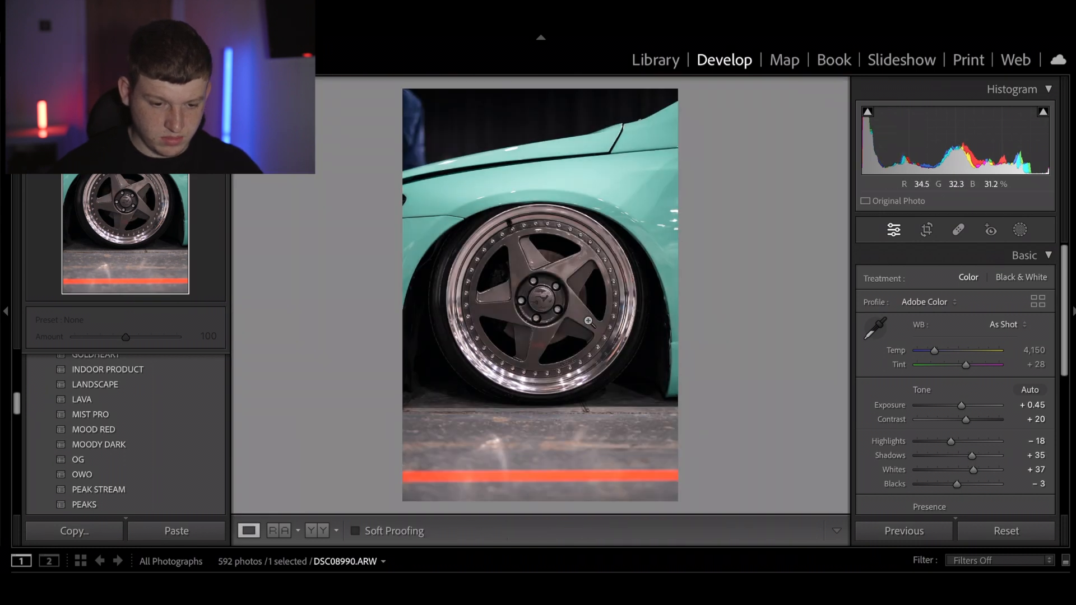
Step: Move on to DSC08998.ARW, apply the LAVA preset and check the wheel arch edge up close
key(Right)
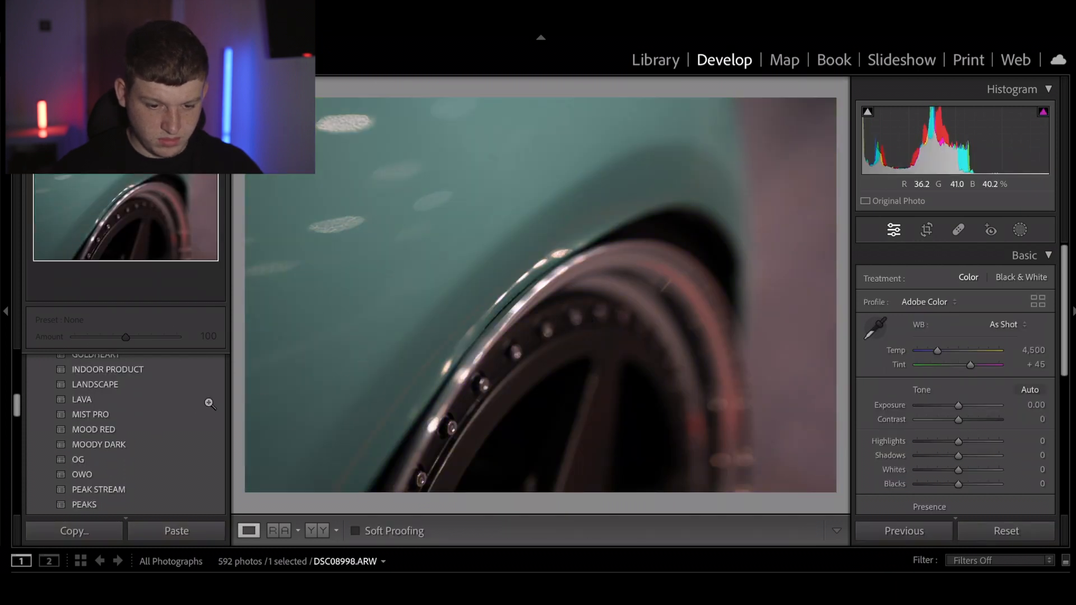
click(193, 400)
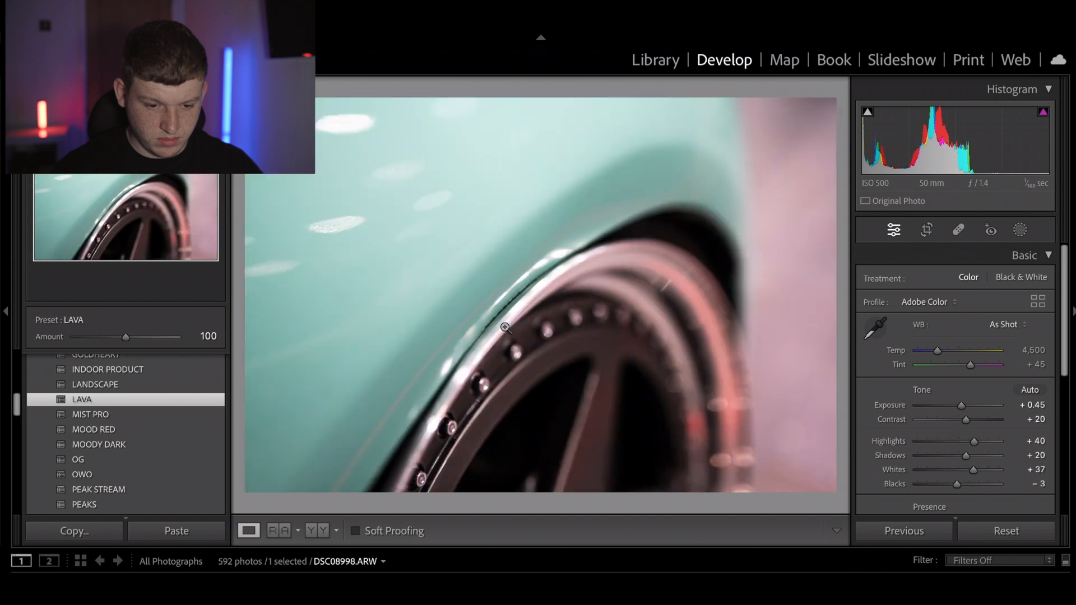
click(504, 308)
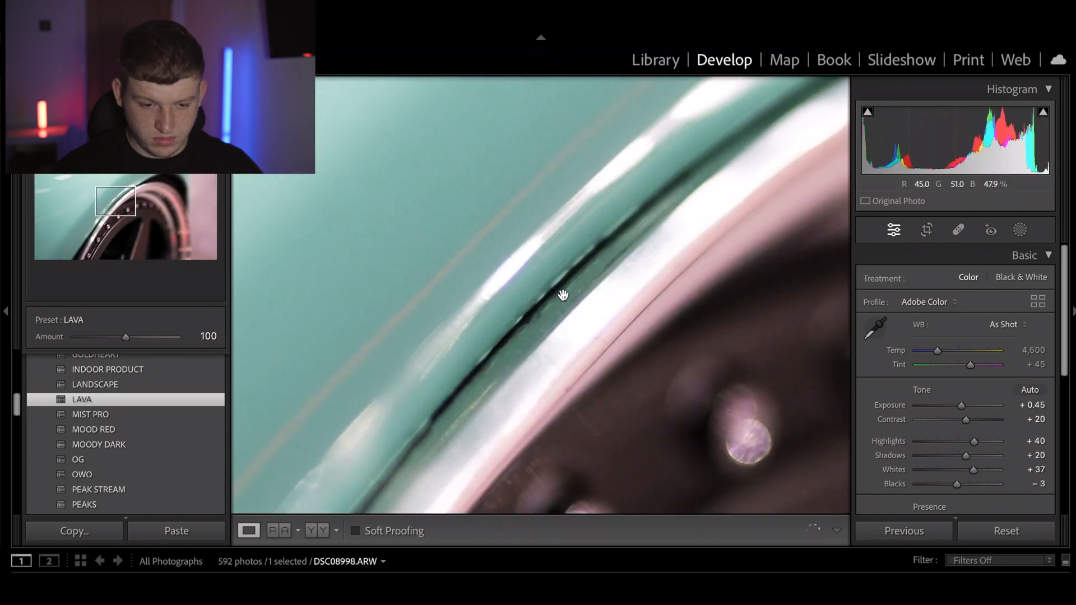
click(560, 288)
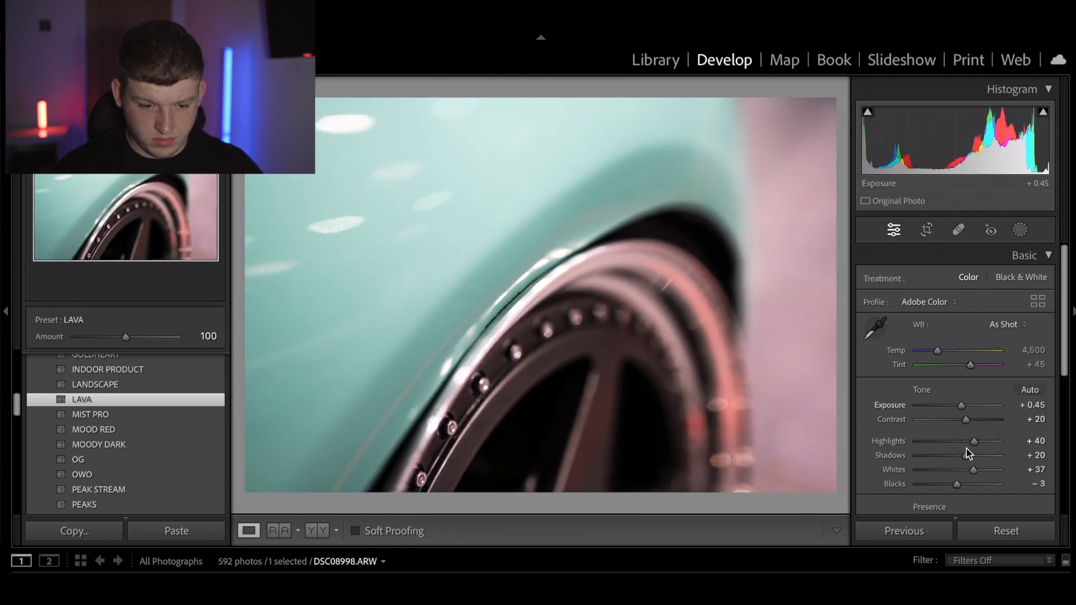
Step: Set Contrast to +40 and Highlights to +19 on DSC08998.ARW, and move on to the next photo
mouse_move(973, 443)
mouse_down()
mouse_move(943, 445)
mouse_move(965, 445)
mouse_up()
drag(964, 443, 967, 442)
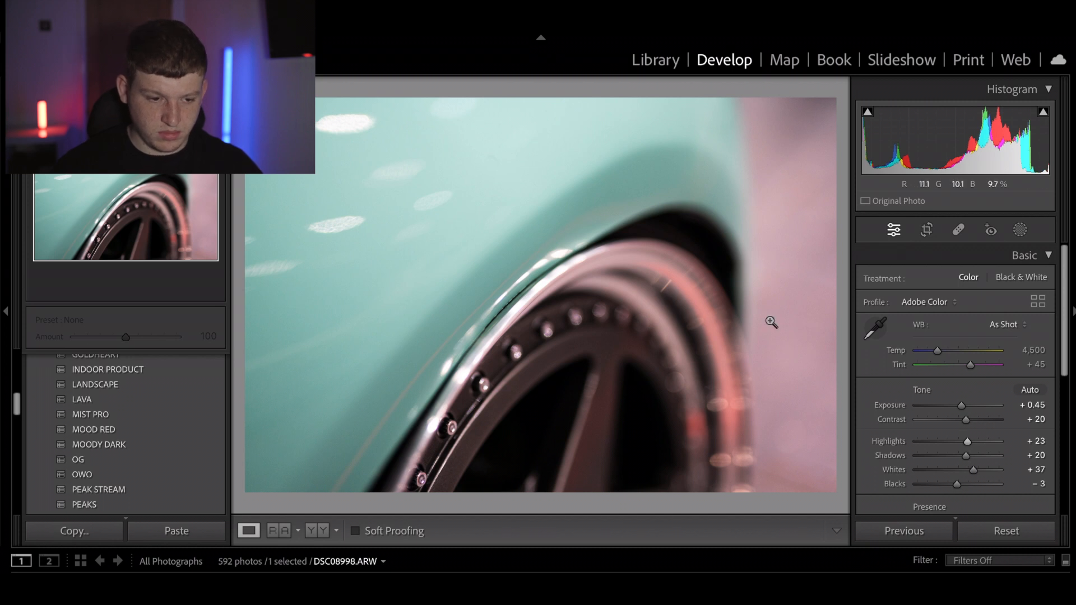
drag(966, 421, 976, 425)
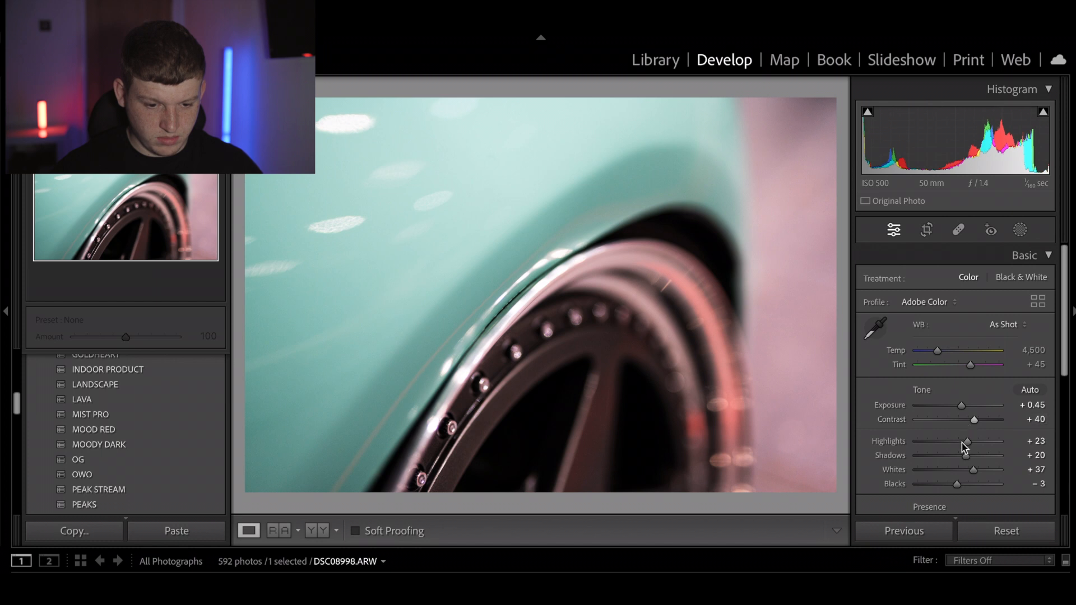
drag(965, 447, 965, 450)
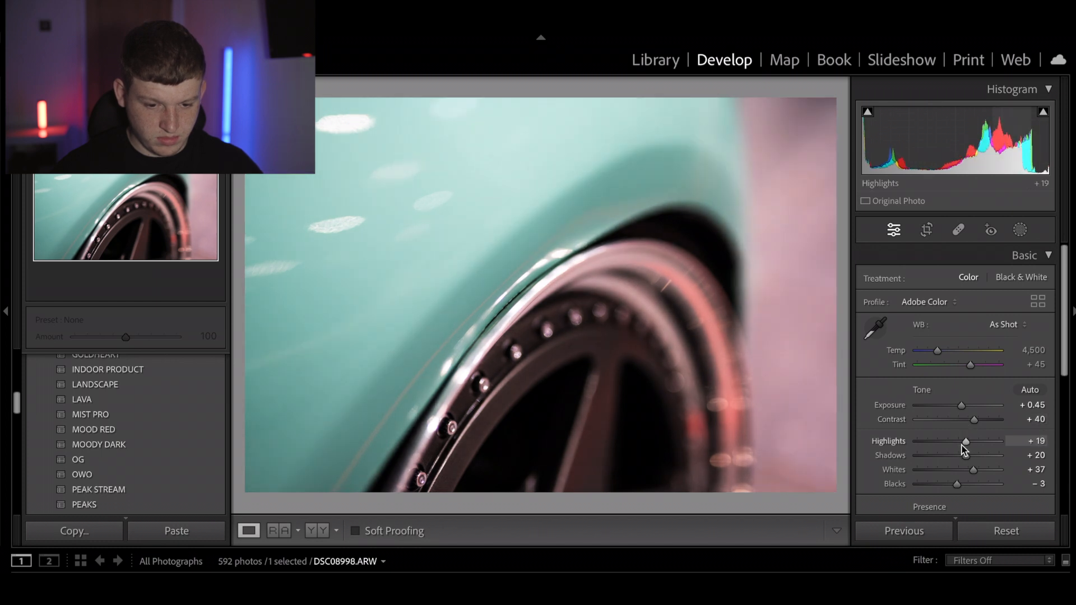
key(Right)
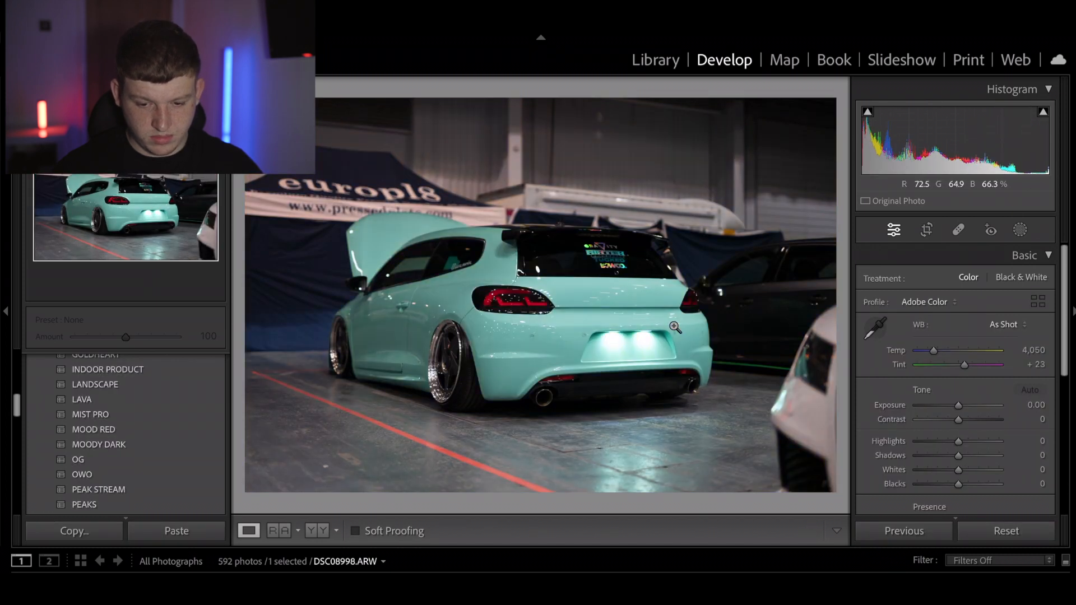
Step: Straighten the teal car photo DSC08999.ARW with a very slight crop rotation
click(928, 231)
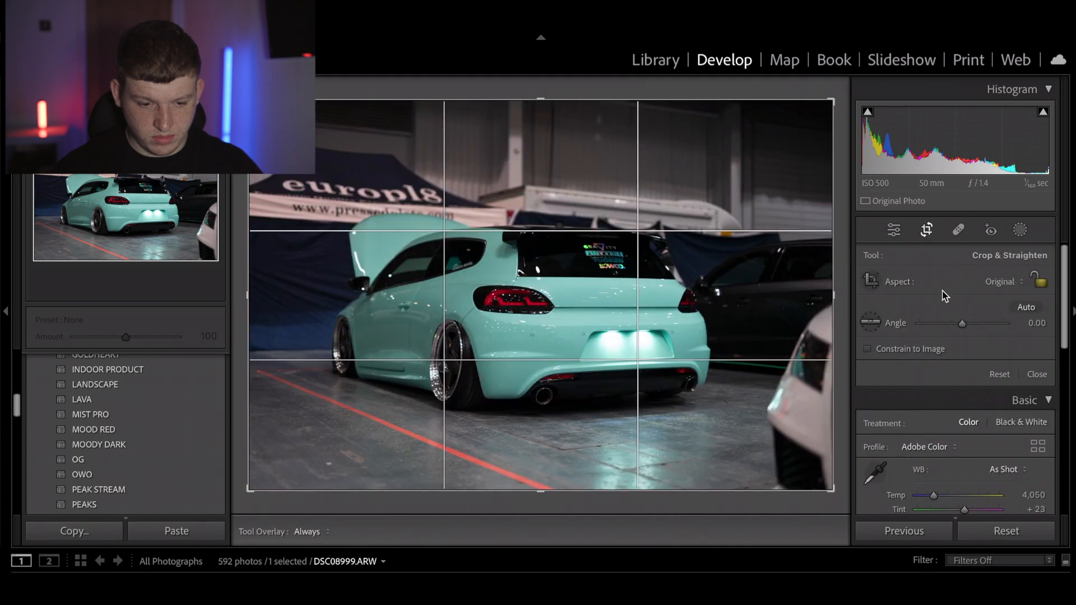
drag(959, 324, 960, 324)
click(927, 230)
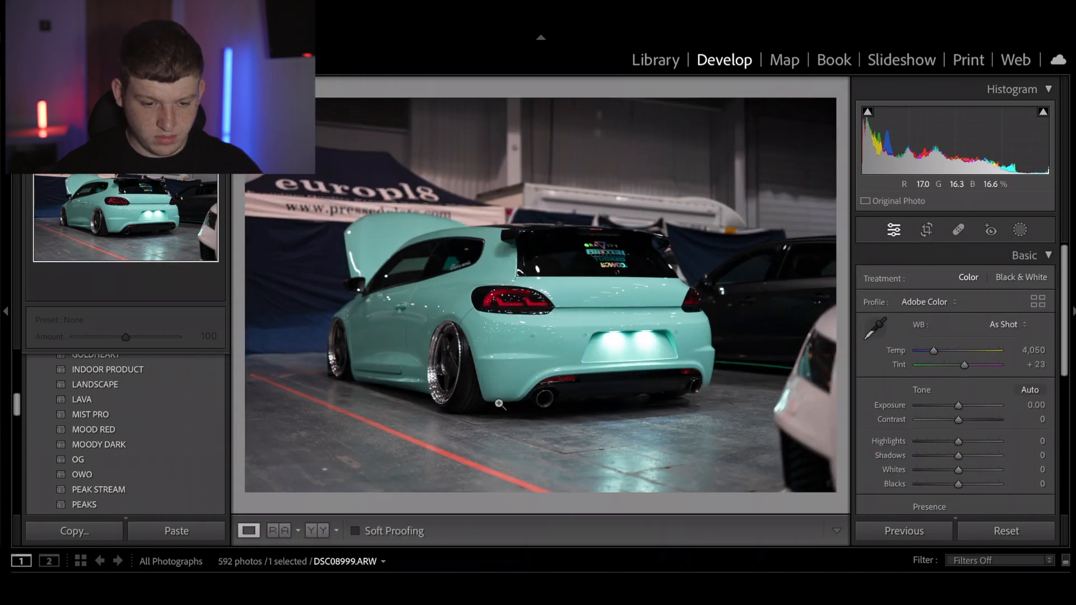
Step: Apply the LAVA preset to DSC08999.ARW, set Highlights to −38 and compare the edit with the unedited version
click(198, 403)
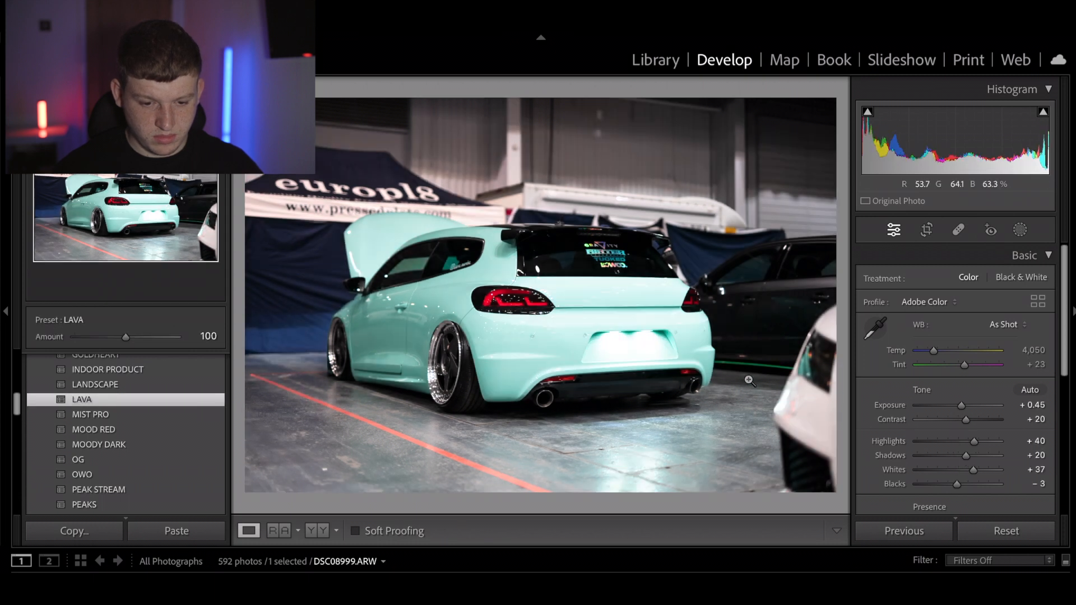
drag(958, 442, 941, 442)
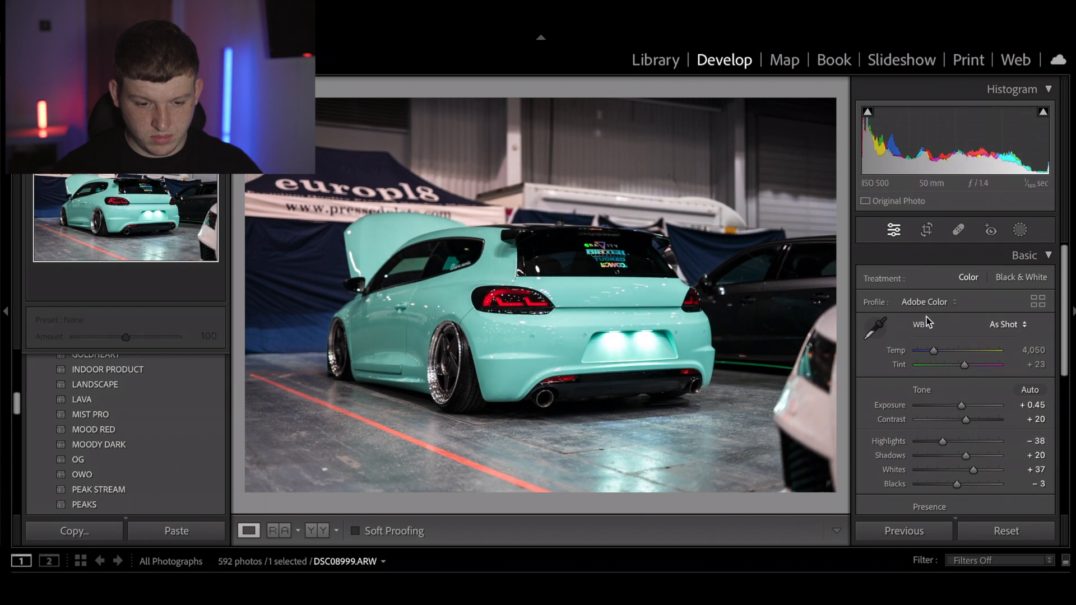
key(backslash)
key(backslash)
key(backslash)
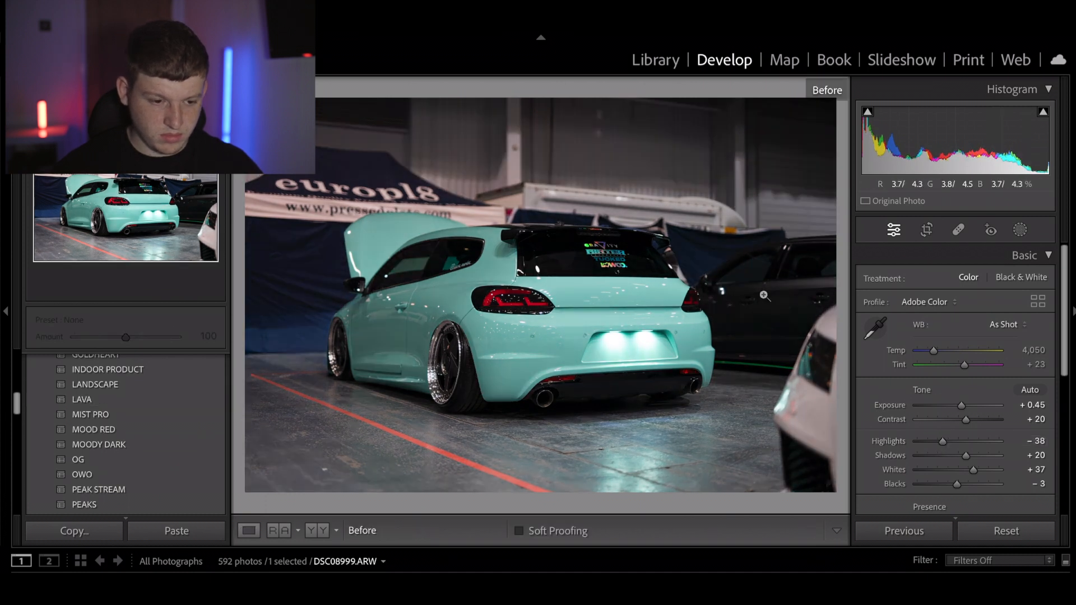
key(backslash)
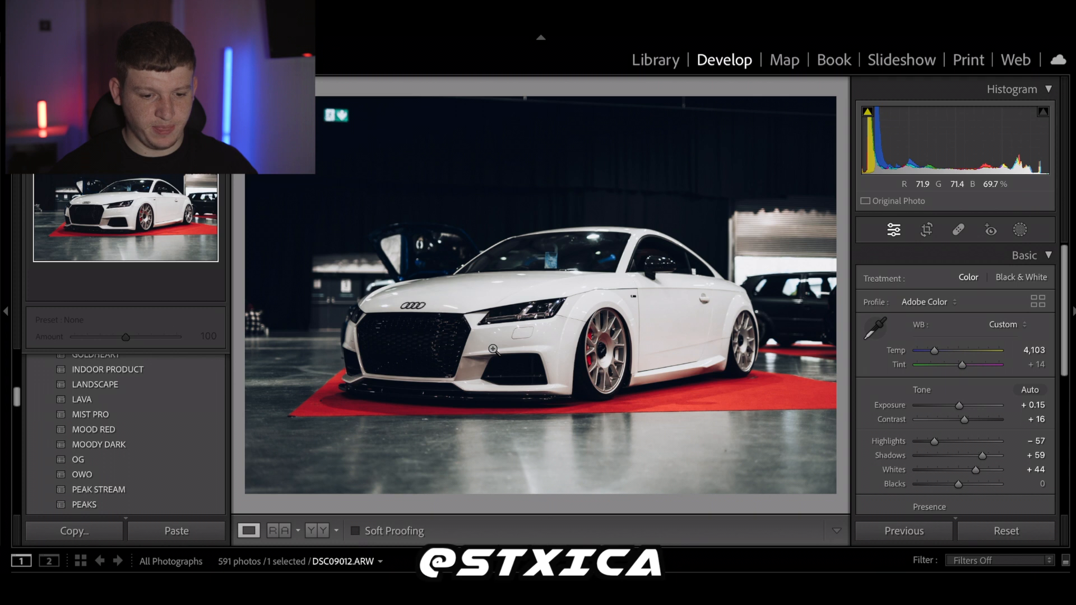
Step: Move on to the Rotiform sticker photo DSC09024.ARW and apply the ULTIMATE DUBS preset
key(Right)
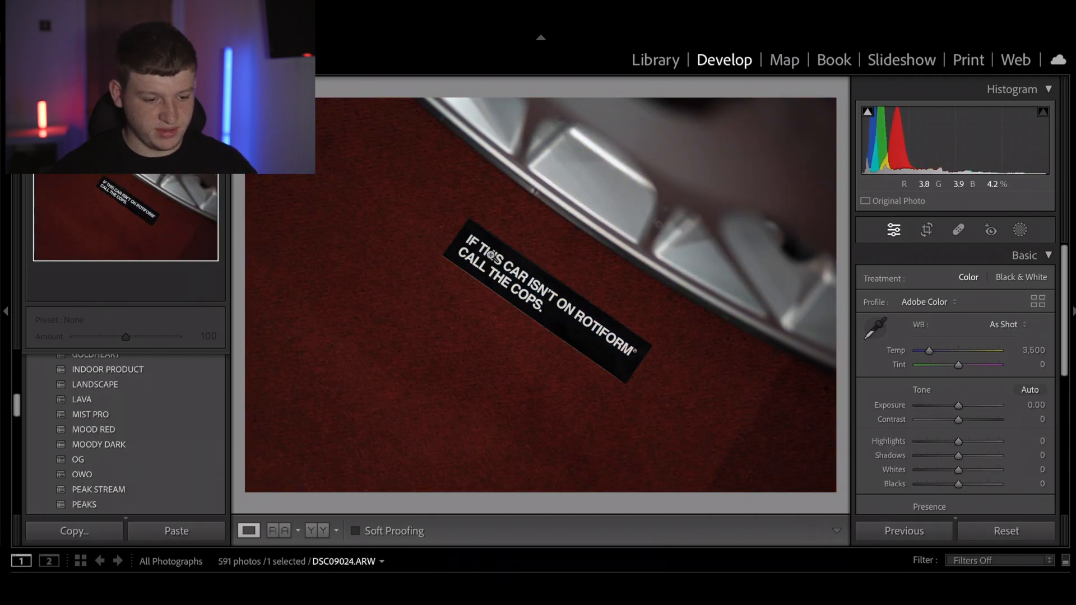
scroll(166, 425, down, 8)
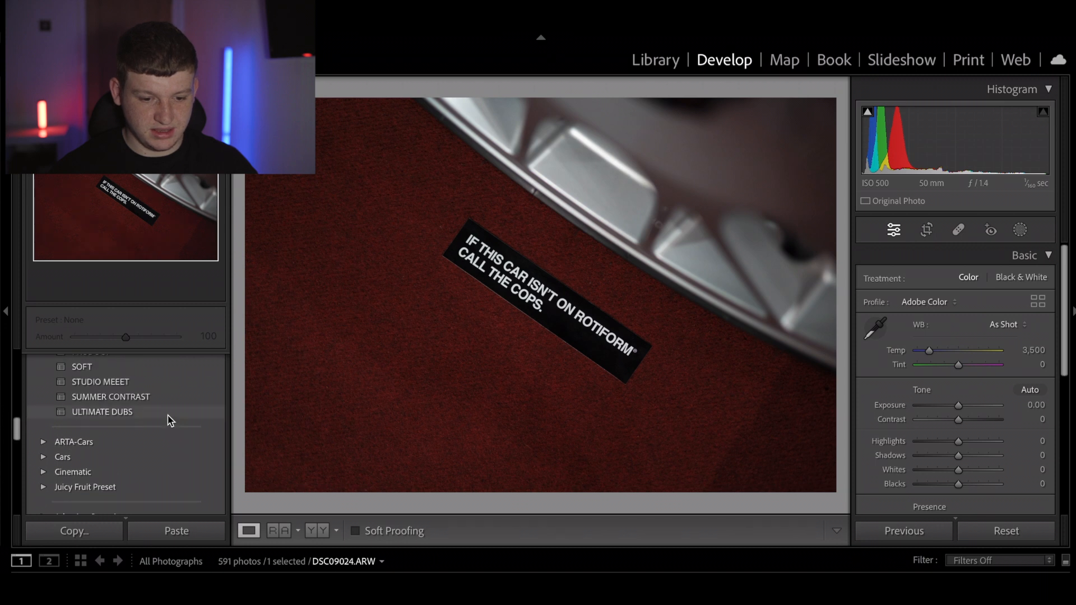
click(168, 416)
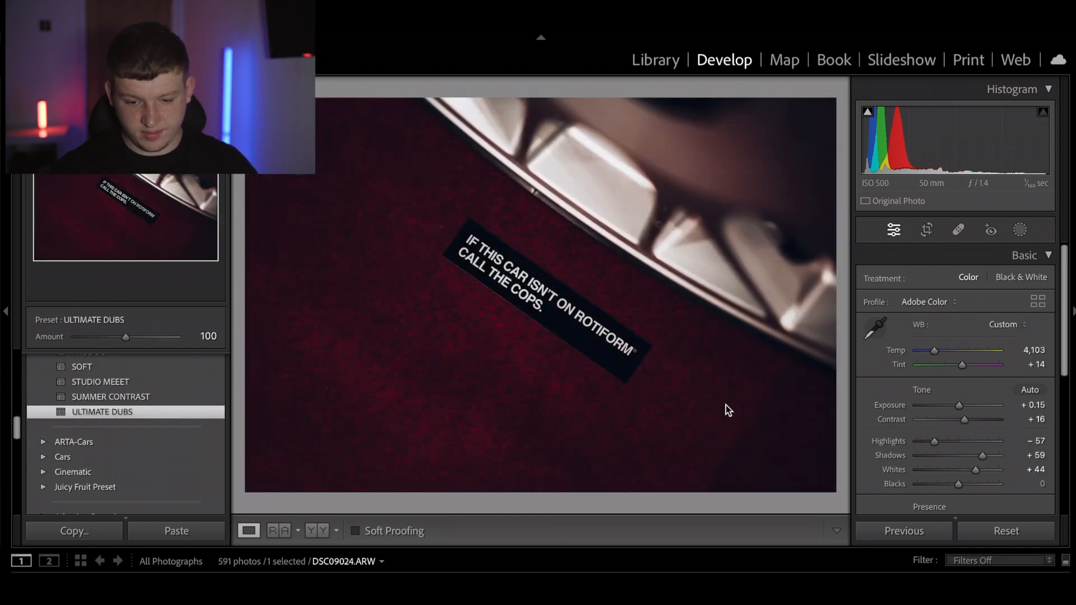
Step: Set Highlights to +1 and Shadows to +62 on DSC09024.ARW, and sample the white balance from the silver wheel
drag(953, 444, 959, 444)
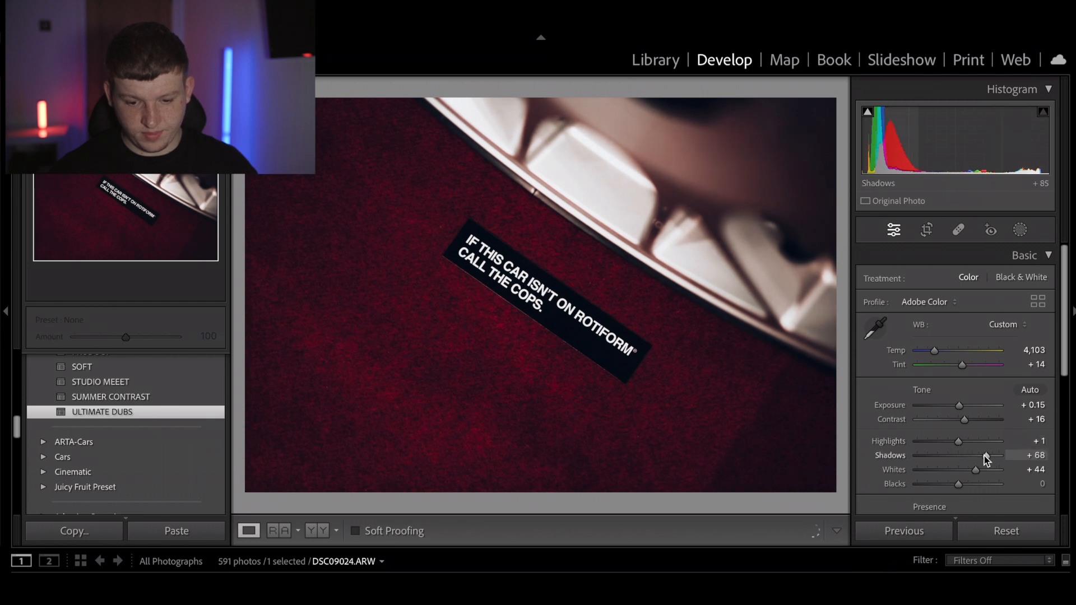
drag(984, 456, 981, 456)
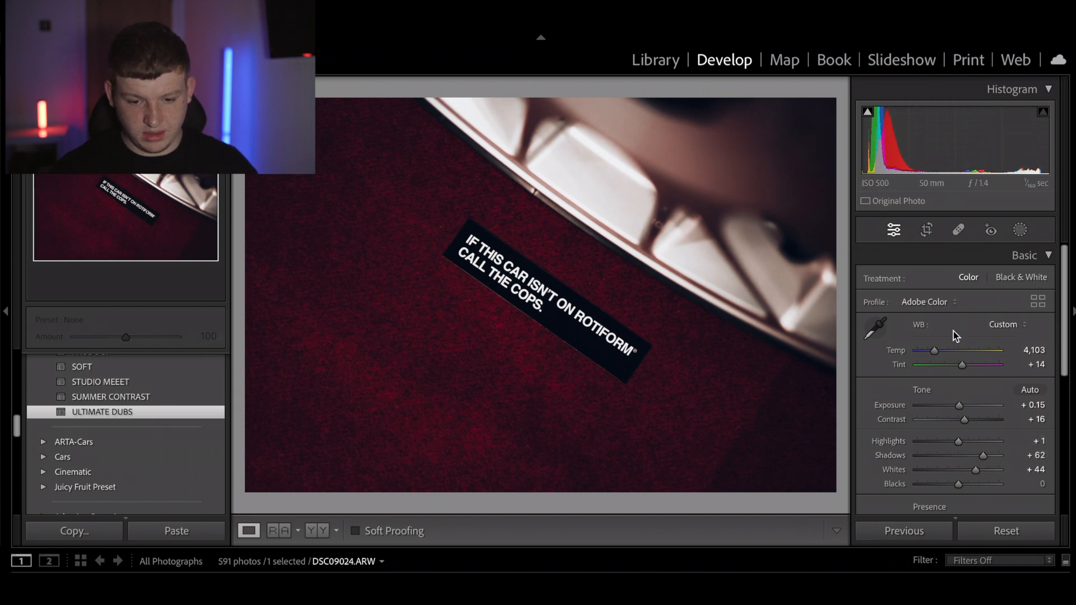
click(875, 327)
click(674, 234)
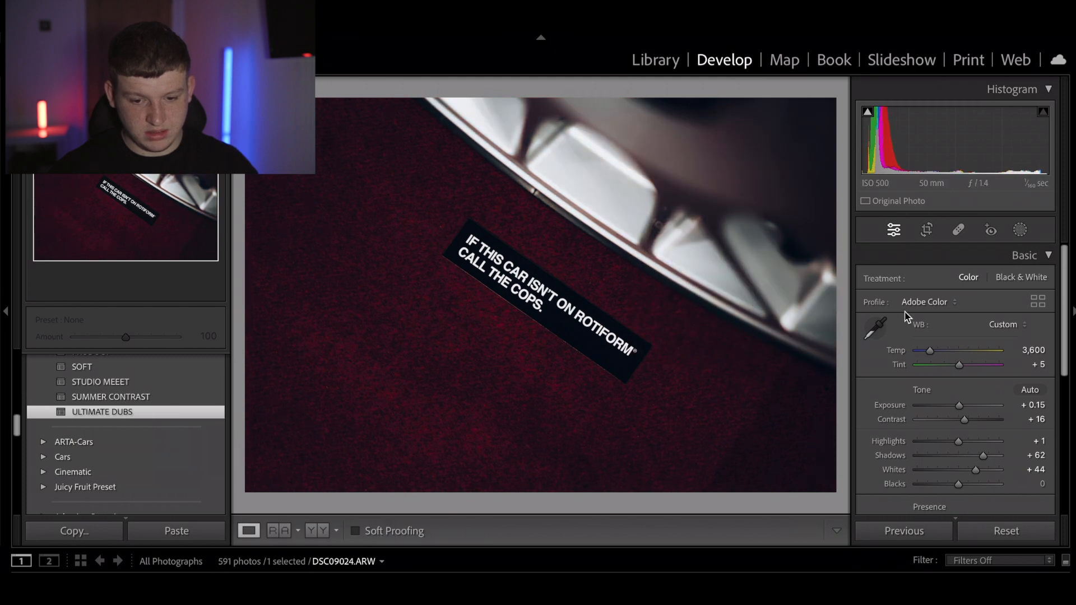
Step: Compare the edited DSC09024.ARW repeatedly with its unedited version, checking the carpet and wheel colours
click(997, 259)
key(backslash)
key(backslash)
key(backslash)
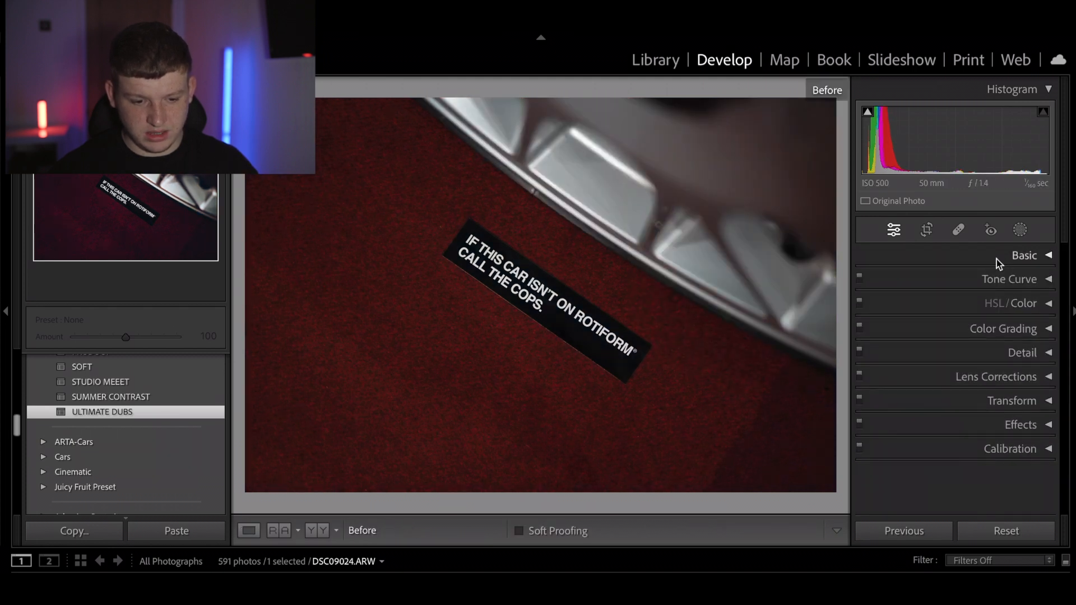
key(backslash)
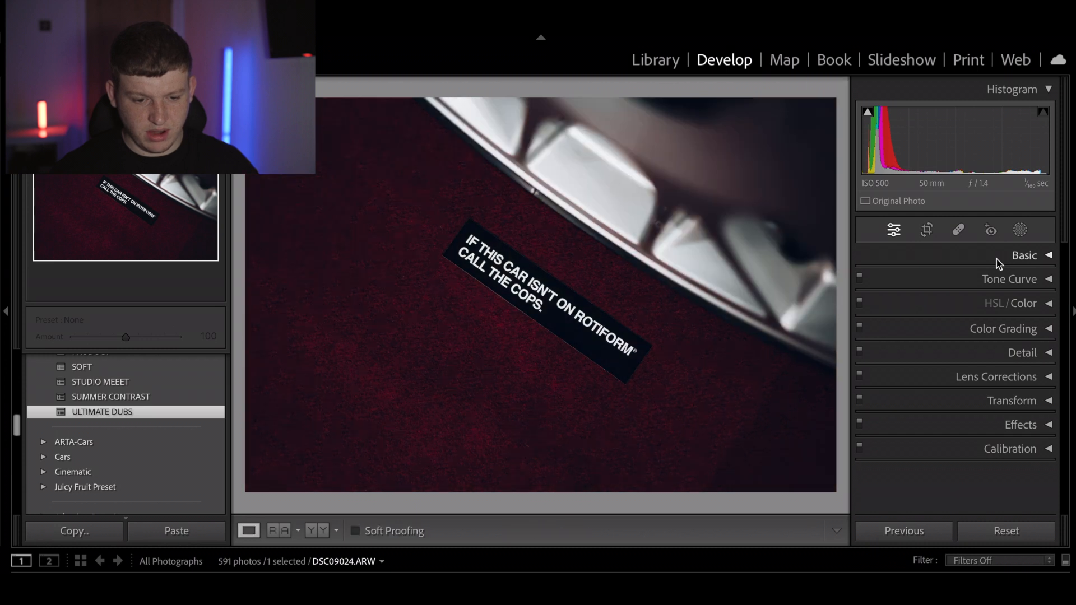
key(backslash)
key(backslash)
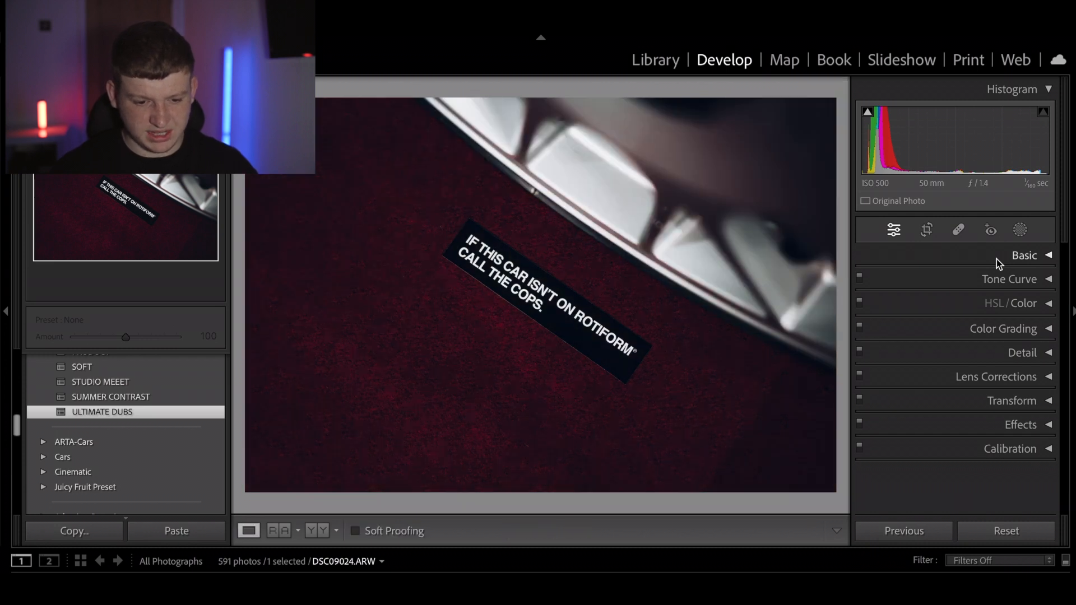
key(backslash)
key(backslash)
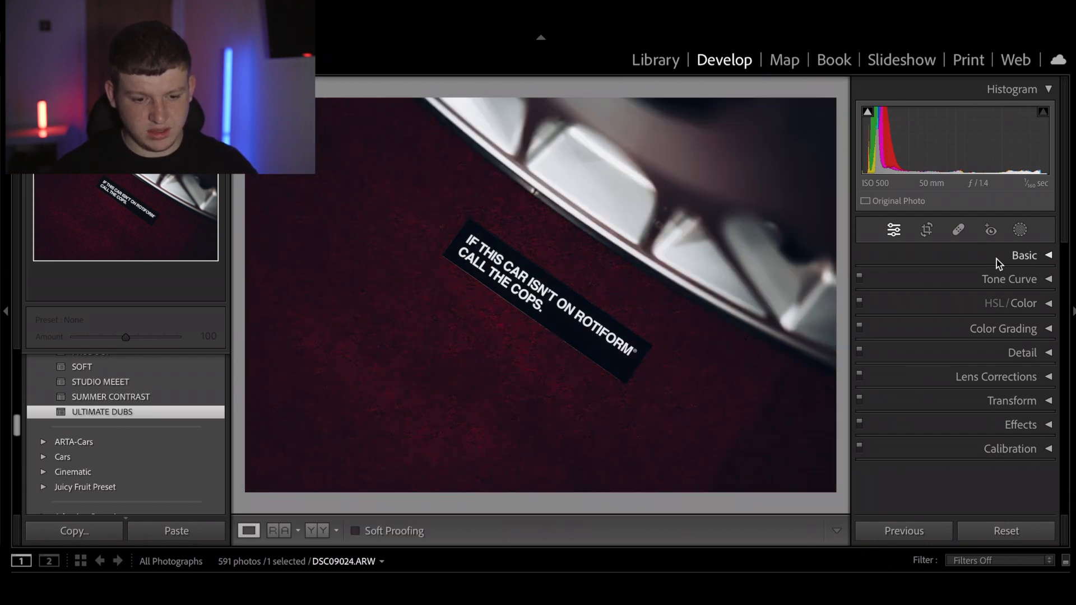
Step: Move on to the wheel close-up DSC09028.ARW, apply the ULTIMATE DUBS preset and set Shadows to +80
key(Right)
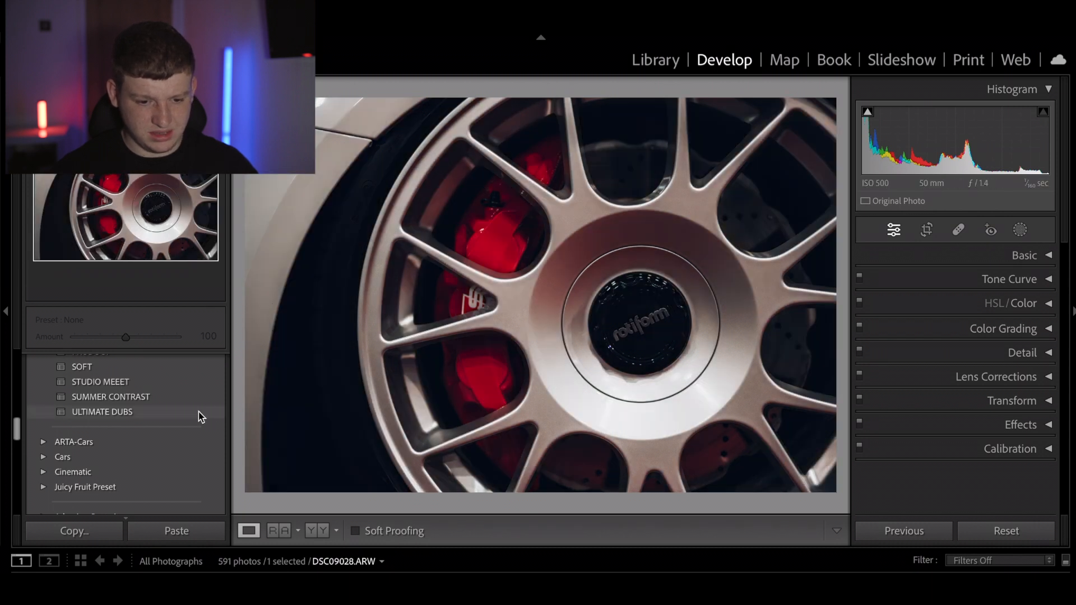
click(199, 412)
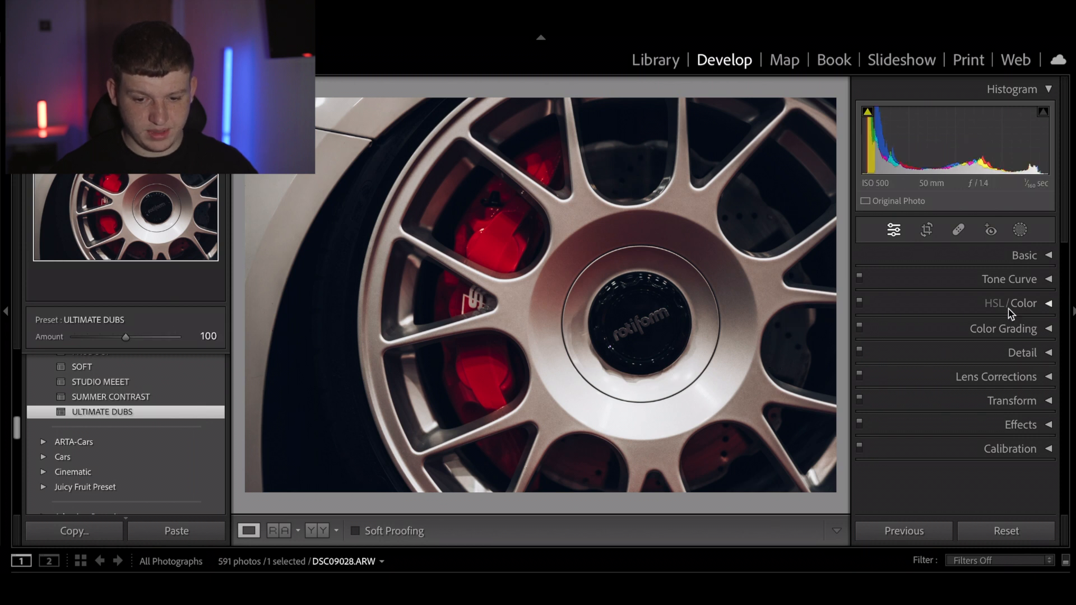
click(1029, 256)
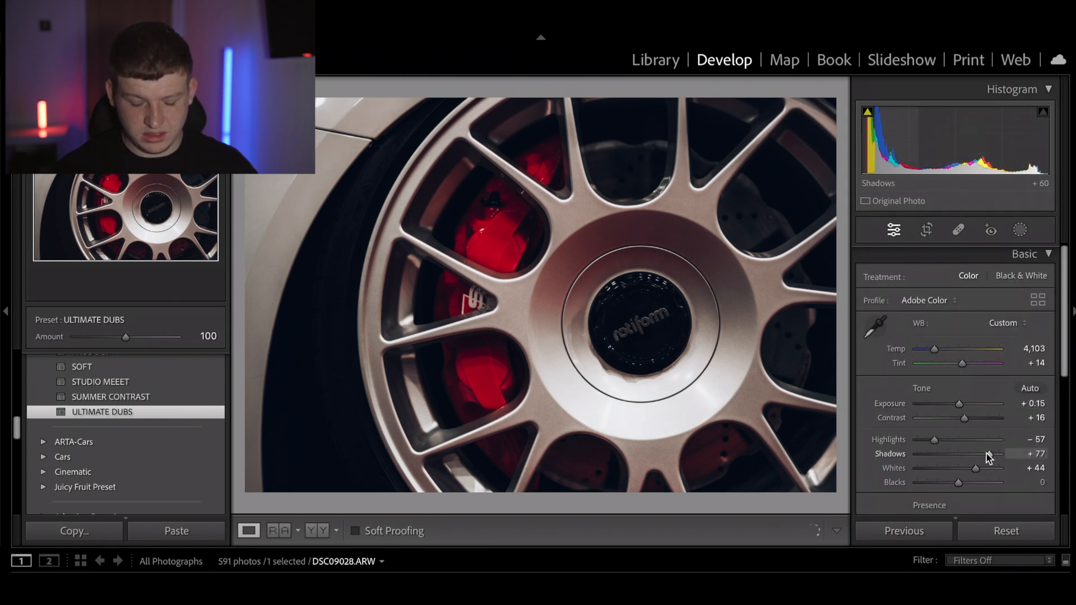
drag(986, 453, 987, 454)
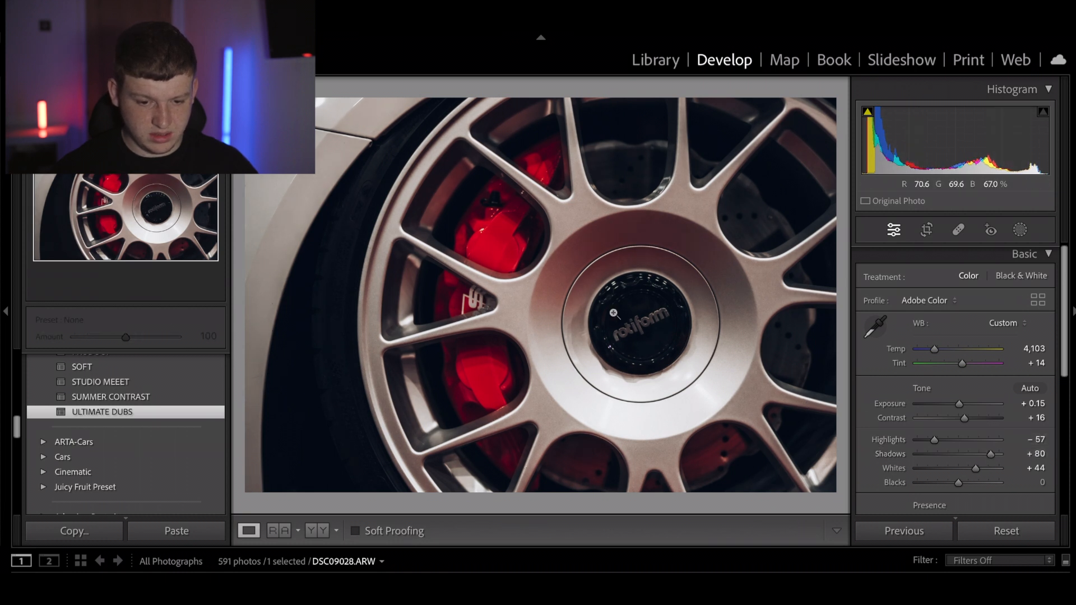
Step: Move on to DSC09031.ARW, apply the ULTIMATE DUBS preset and set Highlights to −73 and Exposure to 0.00
key(Right)
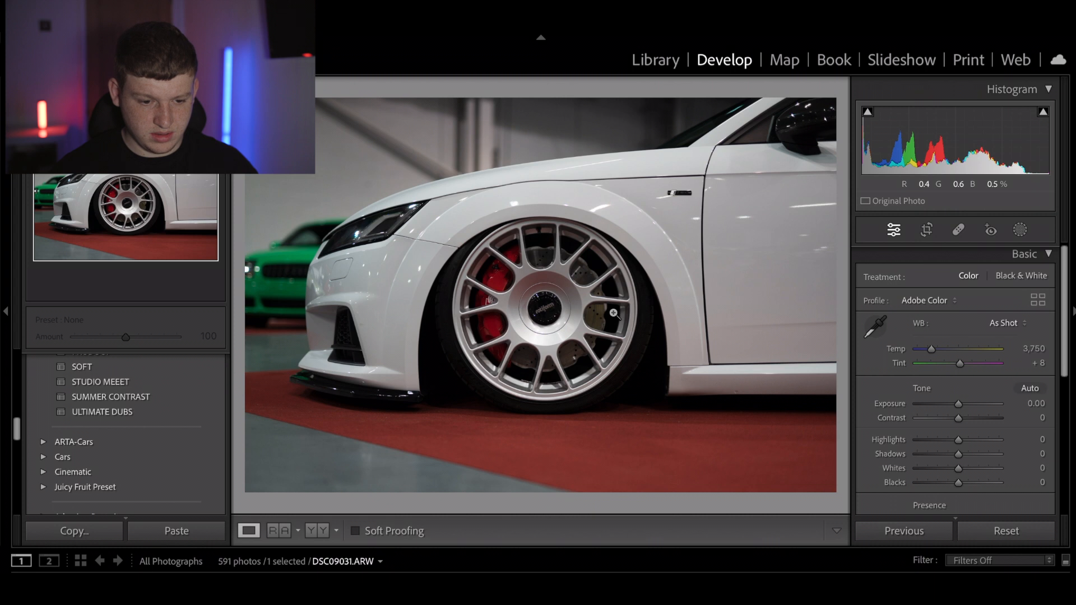
click(187, 412)
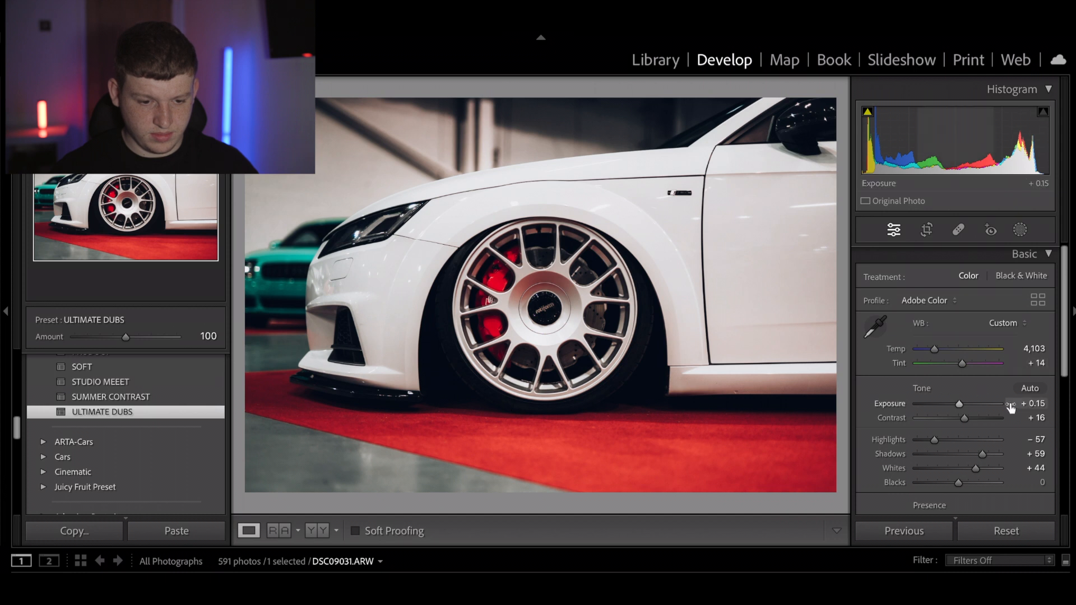
drag(933, 444, 927, 445)
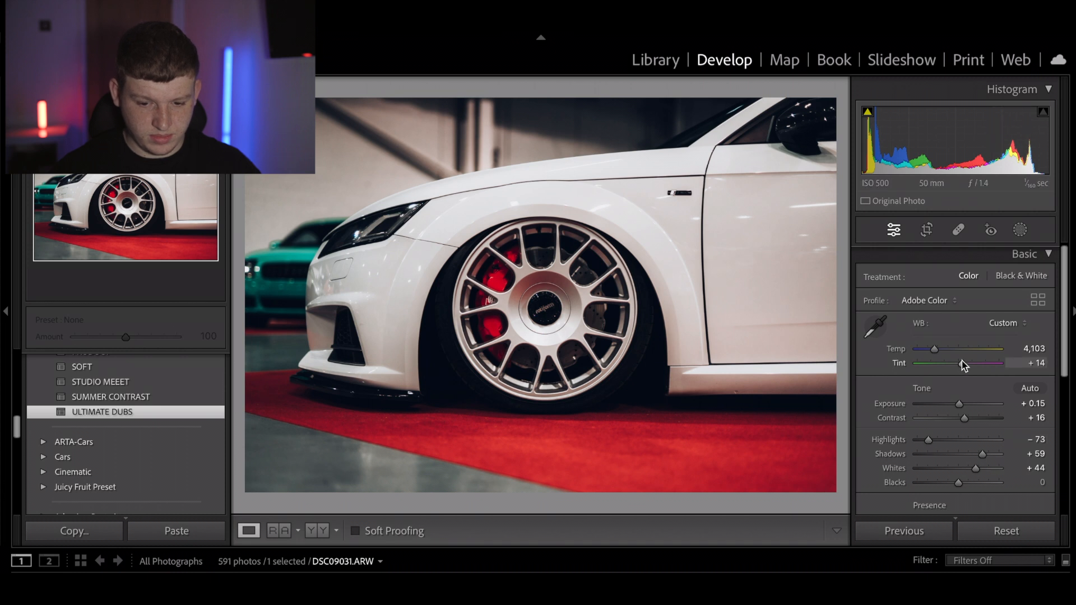
drag(959, 405, 959, 406)
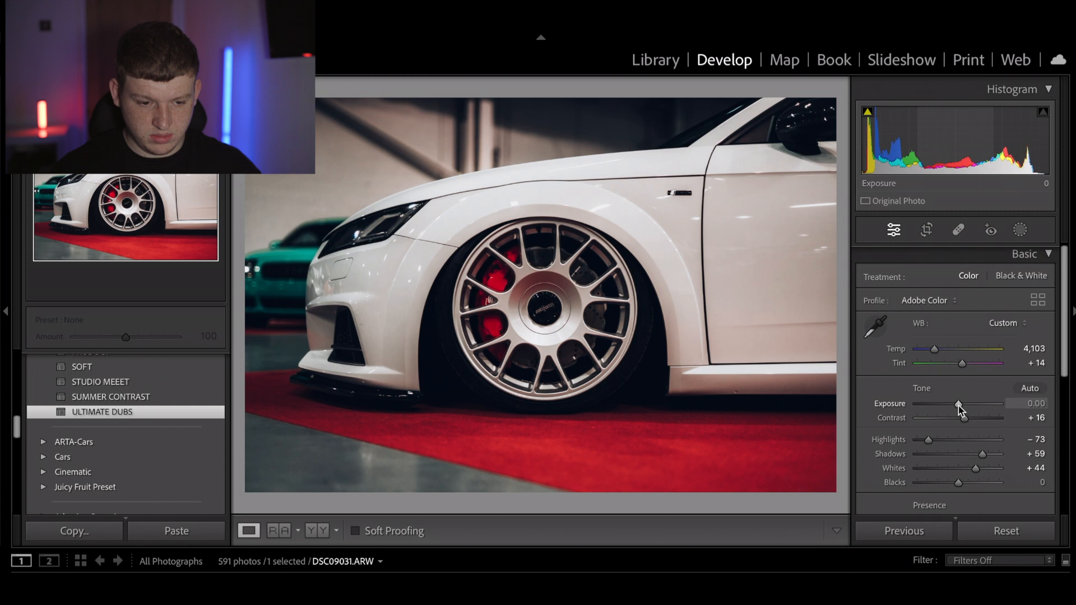
Step: Add a radial gradient mask with feather 79 fitted around the front wheel in DSC09031.ARW
click(1020, 230)
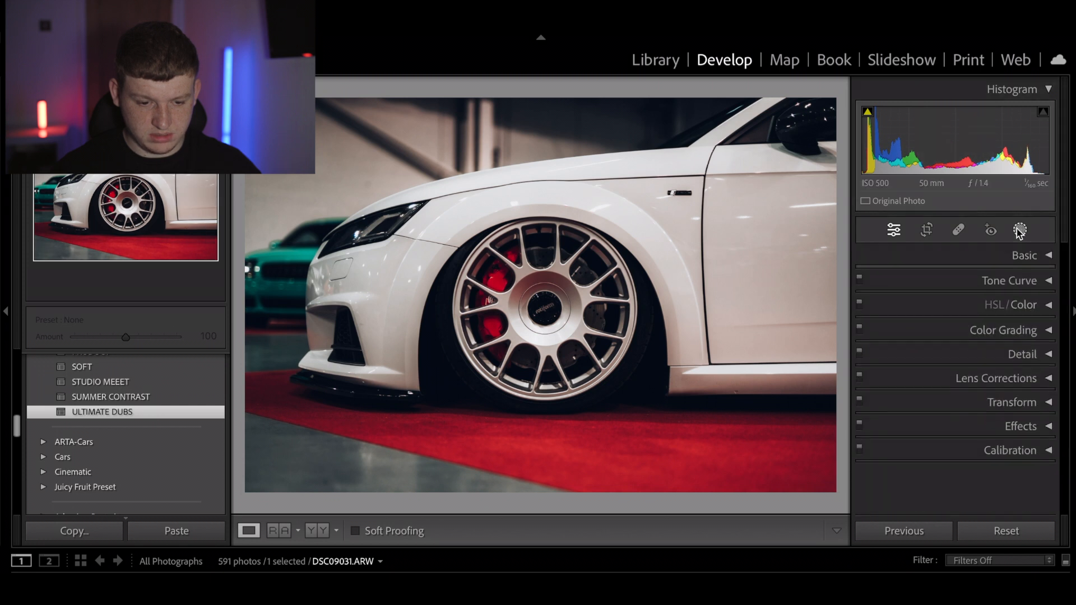
click(935, 413)
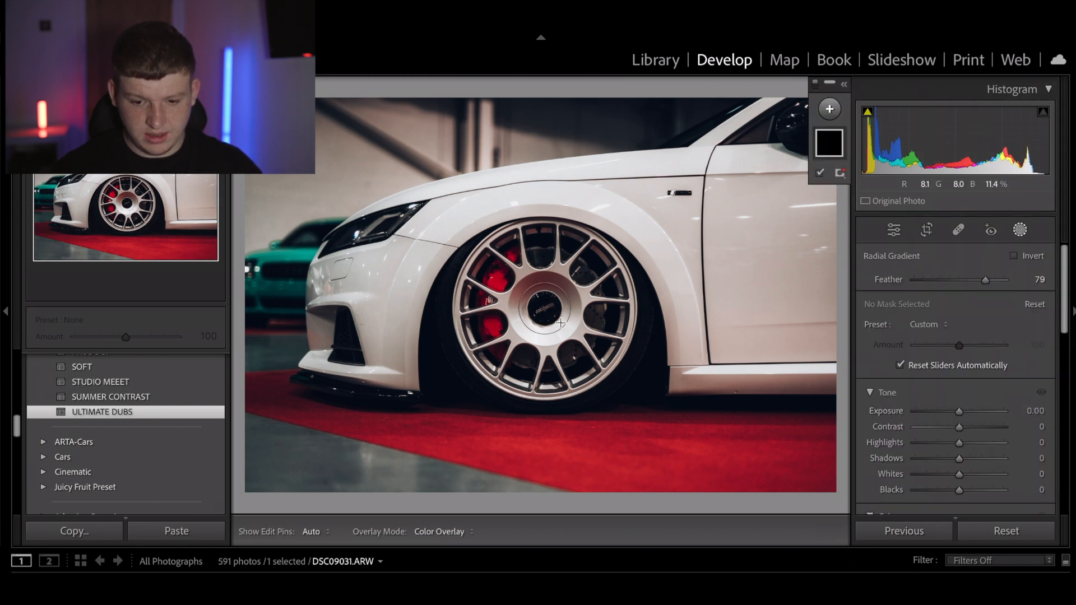
drag(535, 305, 630, 401)
drag(580, 359, 591, 363)
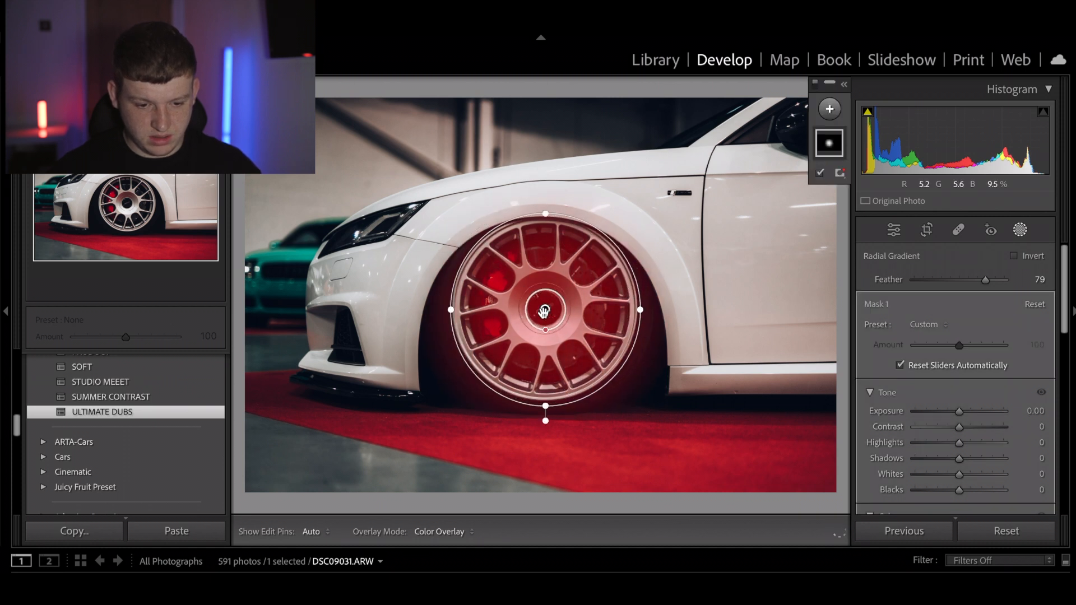
Step: Hide the mask overlay and set the wheel mask's Exposure to 0.26, Contrast to 13 and Clarity to 12
key(o)
drag(957, 416, 966, 427)
scroll(965, 429, down, 5)
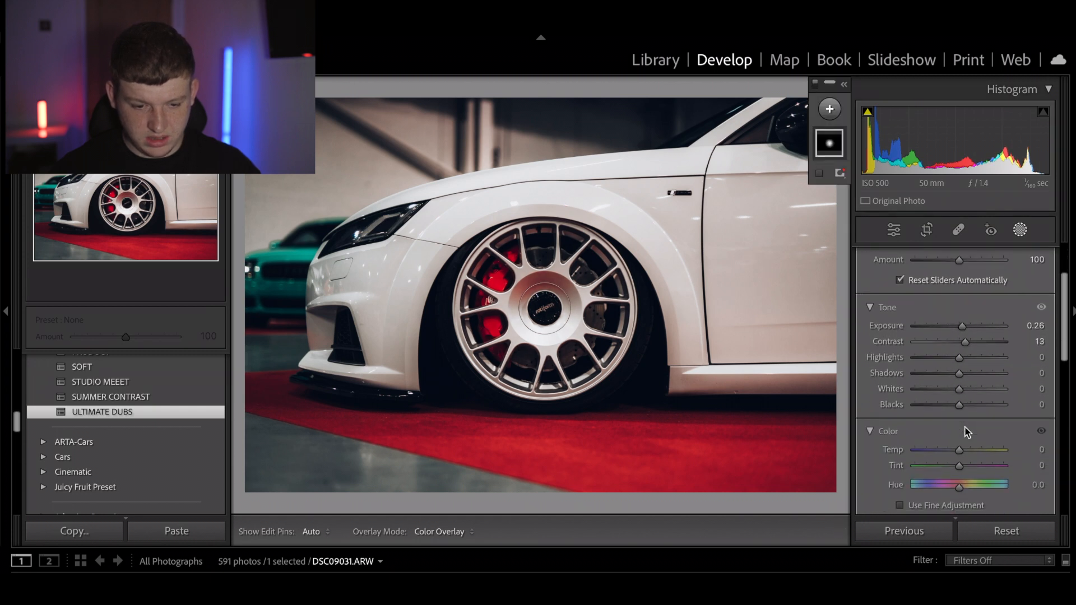
scroll(965, 431, down, 3)
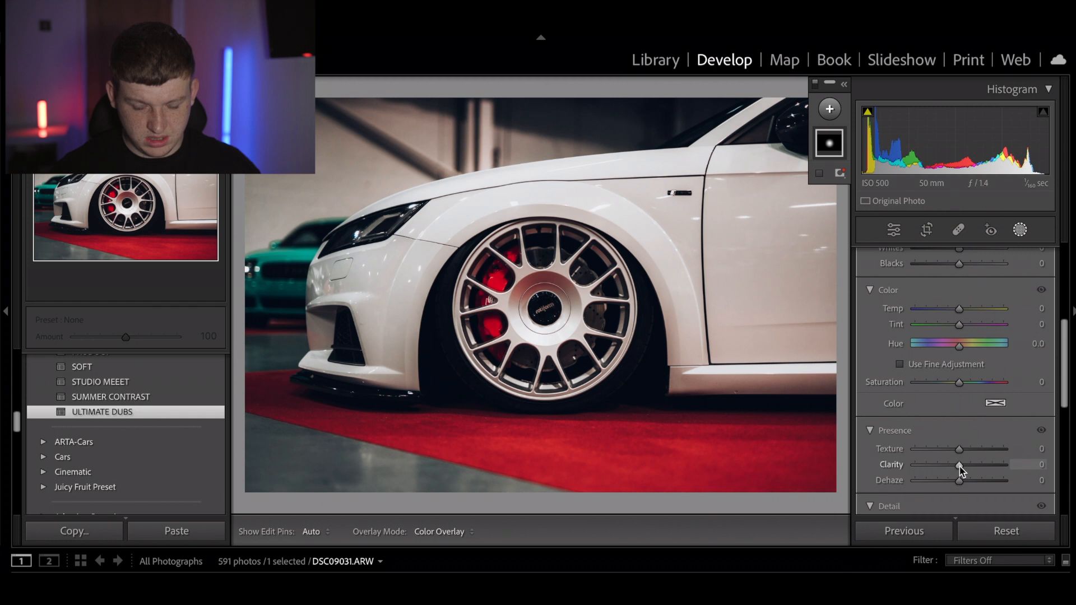
drag(959, 466, 965, 469)
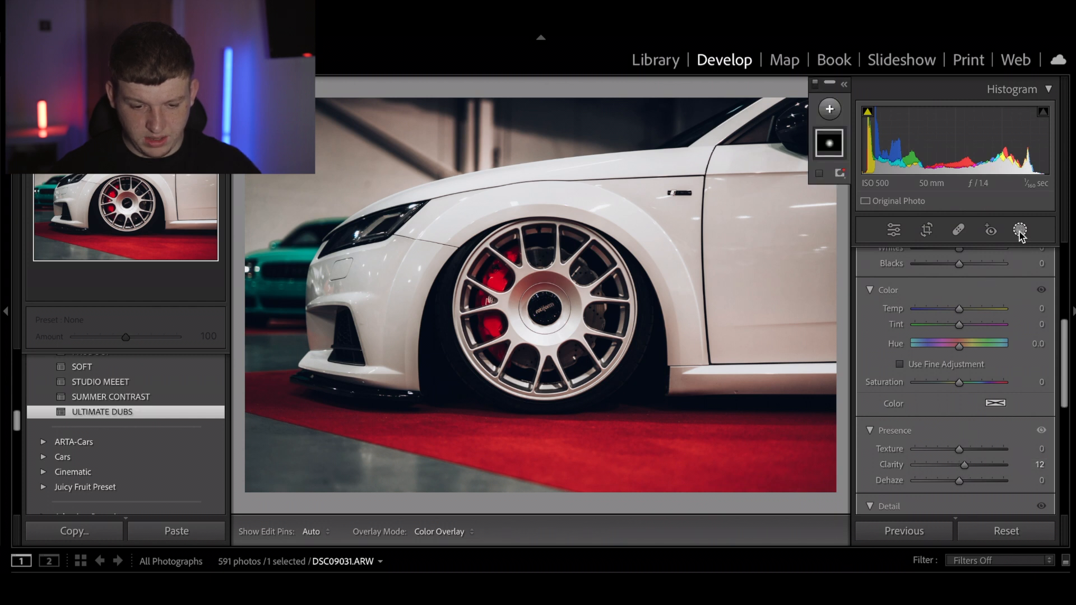
Step: Finish masking and compare the edited DSC09031.ARW with its unedited version
click(1020, 229)
key(backslash)
key(backslash)
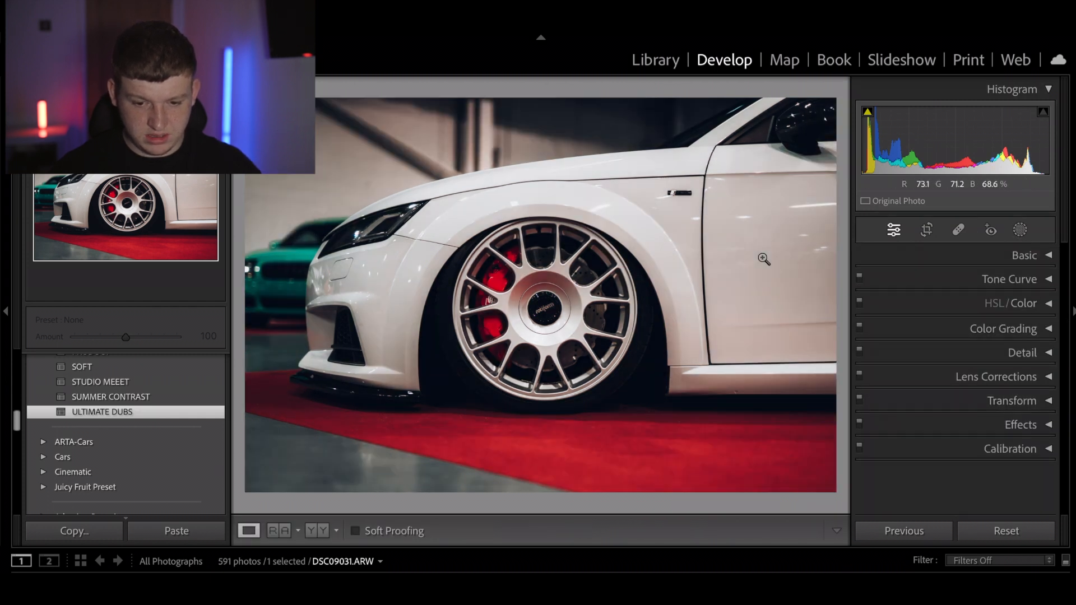
key(backslash)
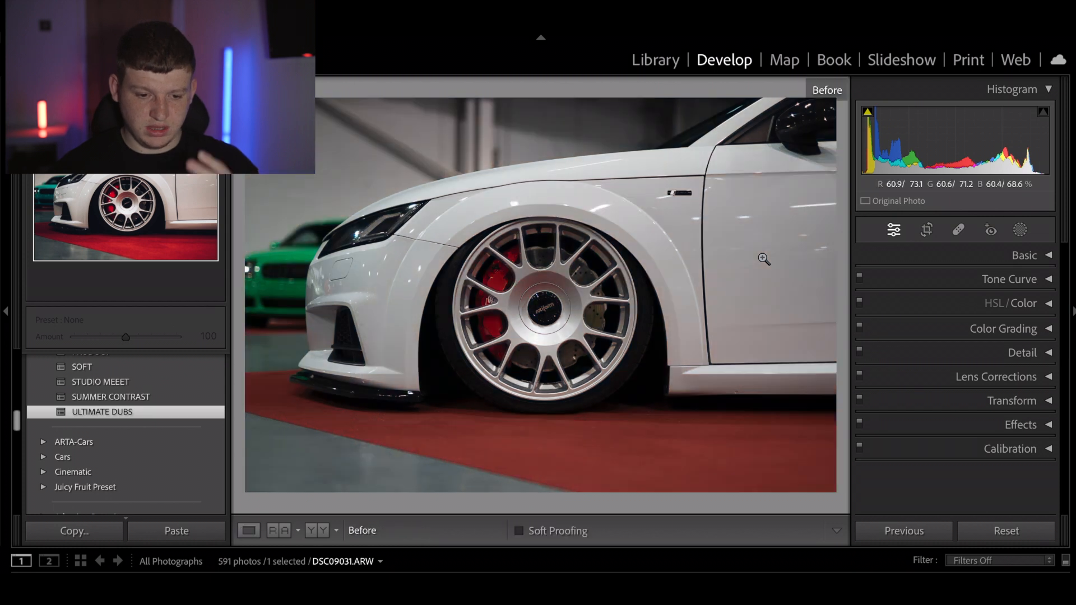
key(backslash)
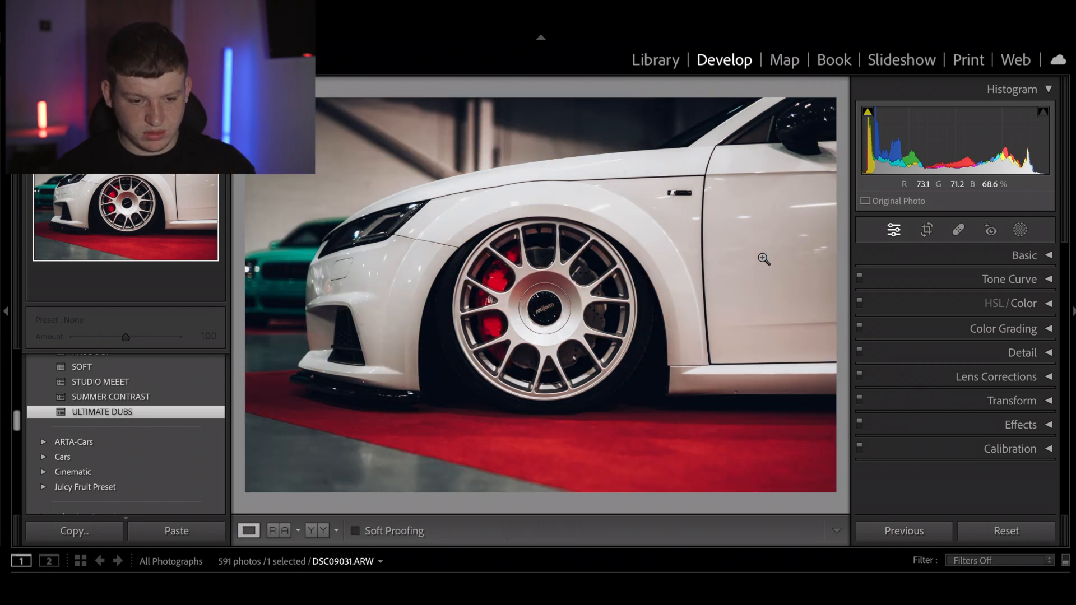
Step: Move on to the rear wheel photo DSC09034.ARW and apply the ULTIMATE DUBS preset
key(Right)
key(Right)
key(Right)
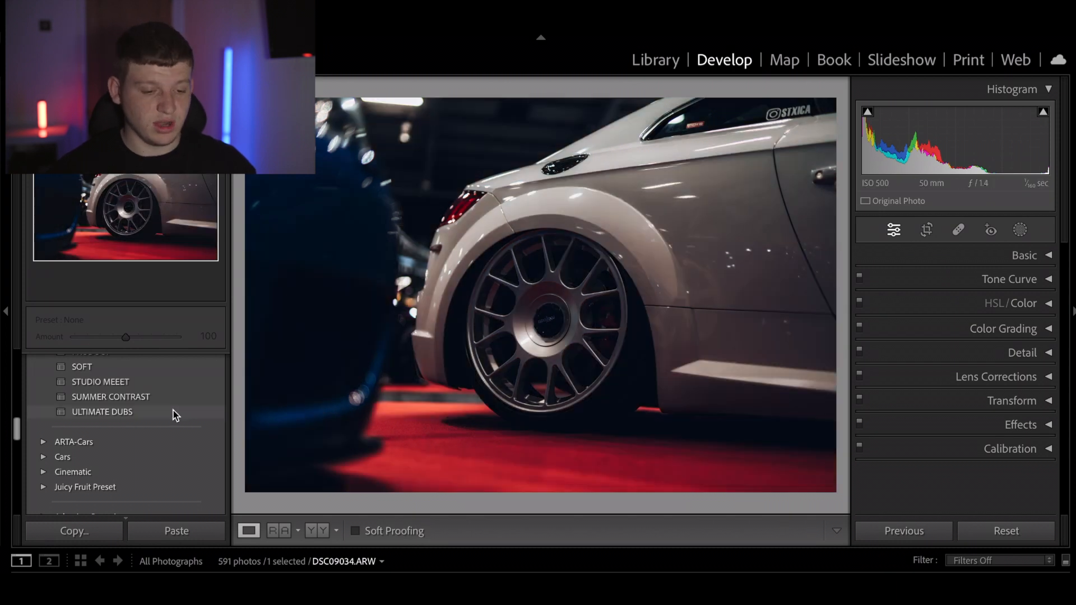
click(174, 413)
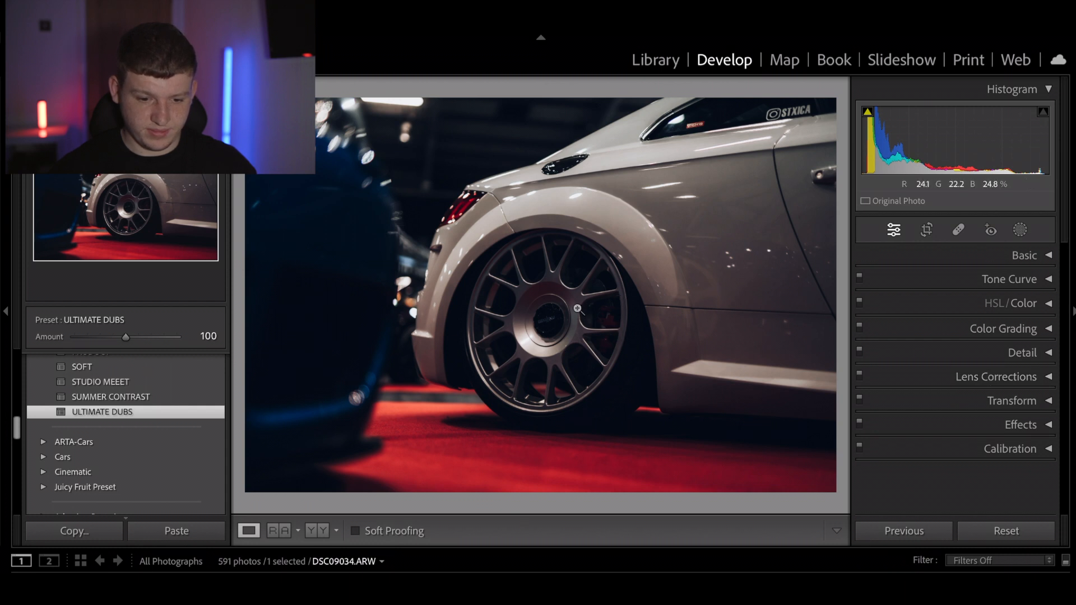
Step: Raise the Exposure of the rear wheel photo DSC09034.ARW to +0.70
click(1018, 256)
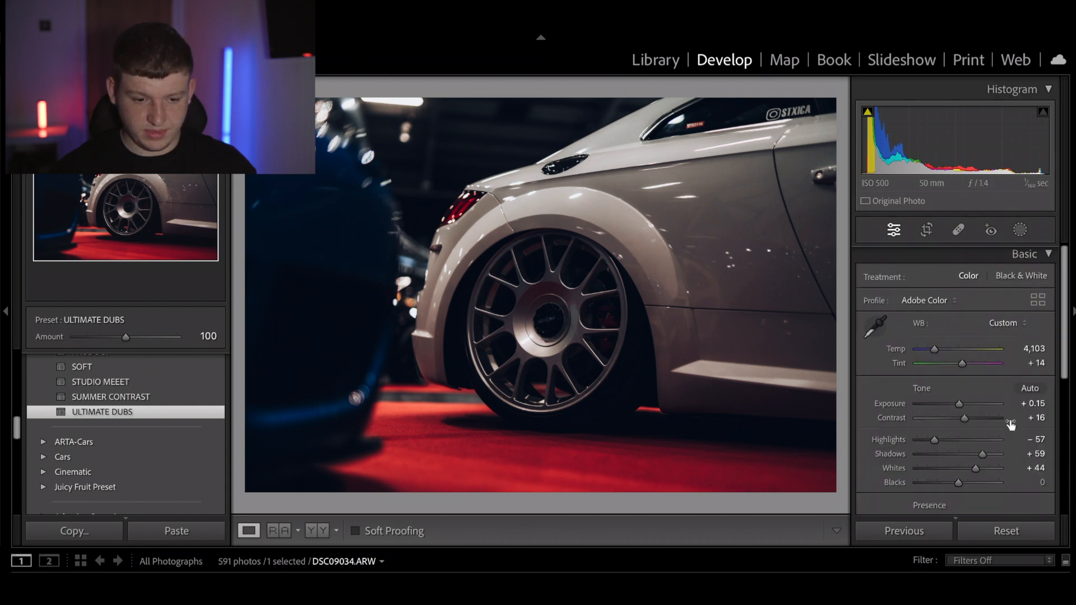
drag(959, 412, 963, 411)
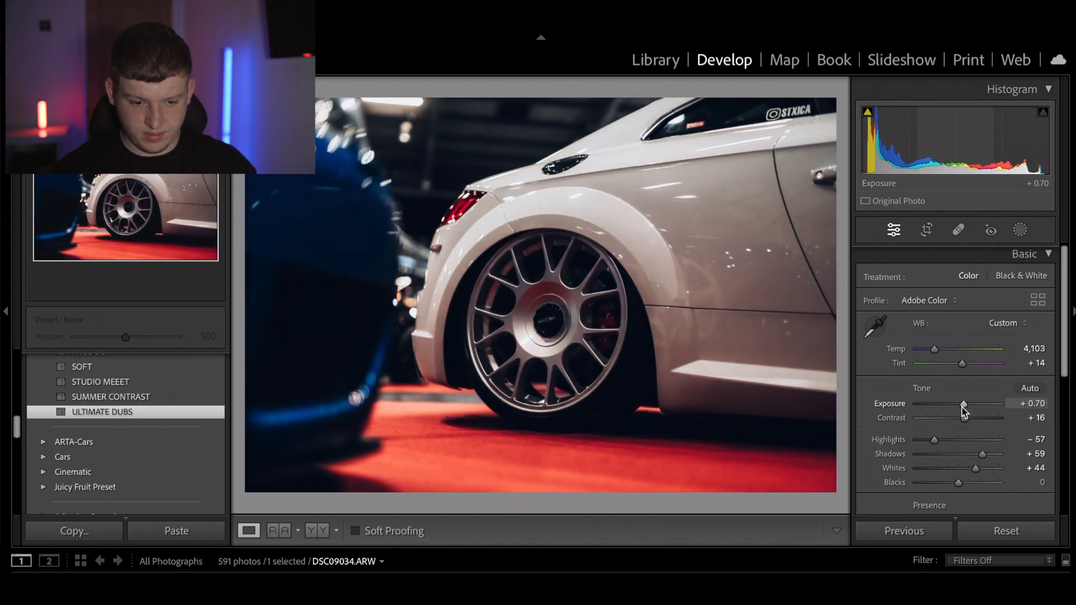
click(1020, 259)
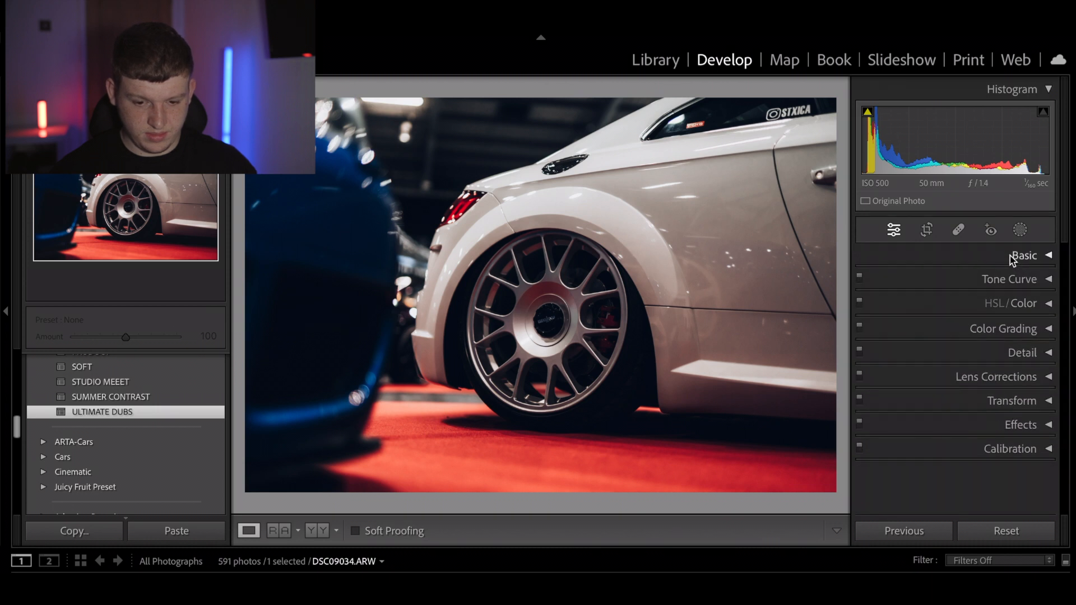
Step: Add a radial gradient mask with feather 79 around the rear wheel and set its Exposure to 0.38 and Shadows to 6
click(1019, 232)
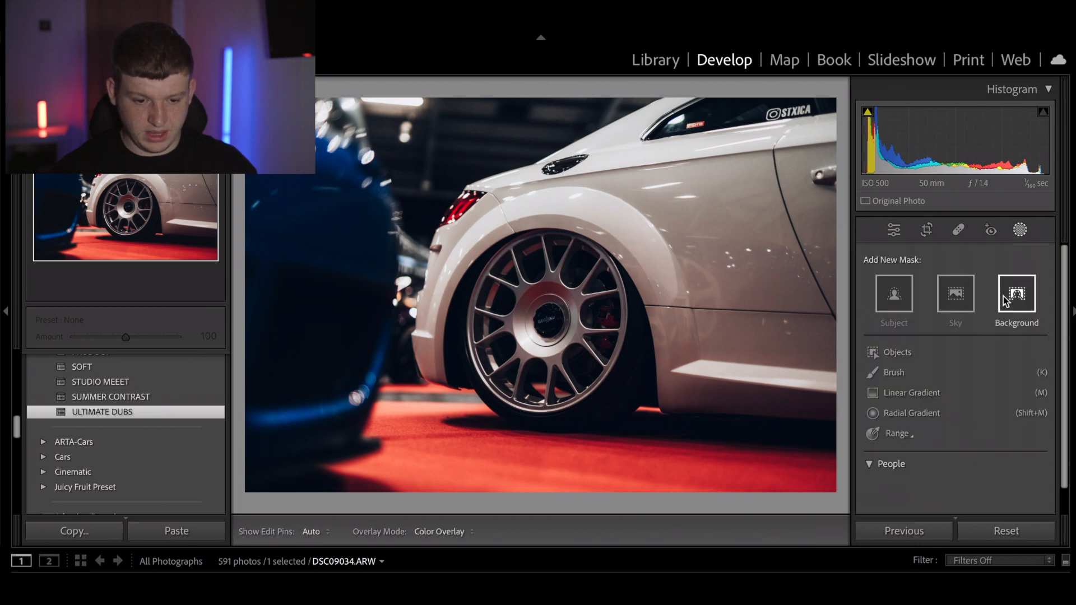
click(941, 413)
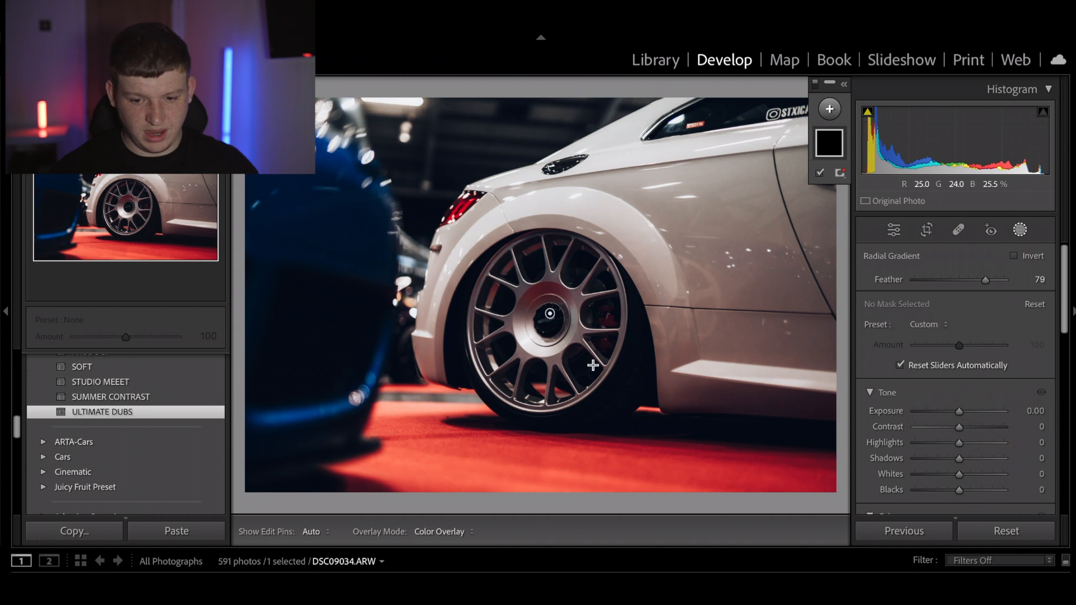
drag(550, 313, 632, 404)
drag(560, 317, 555, 322)
drag(959, 412, 962, 414)
drag(959, 458, 964, 459)
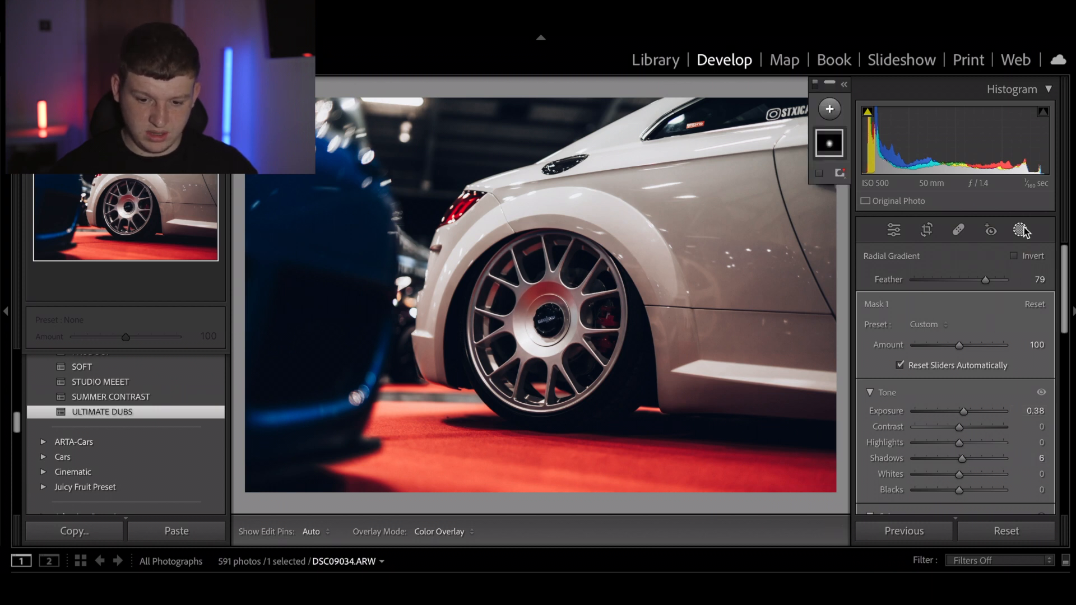
Step: Finish masking and compare the edited DSC09034.ARW with its unedited version
click(1021, 230)
key(backslash)
key(backslash)
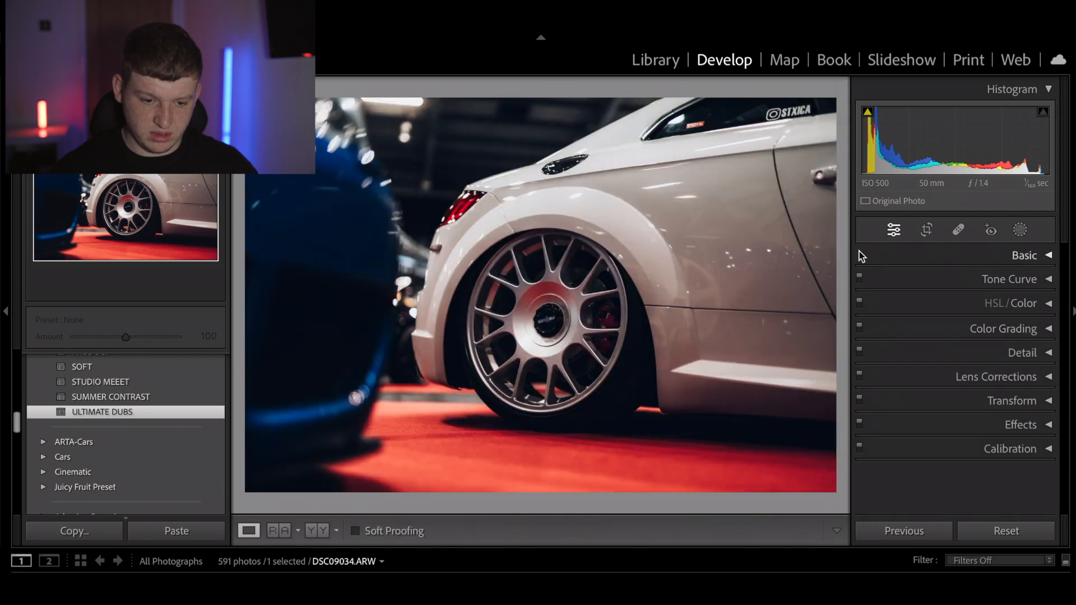
Step: Move on to the rear-view photo DSC09036.ARW, inspect its number plate area up close and apply the ULTIMATE DUBS preset
key(Right)
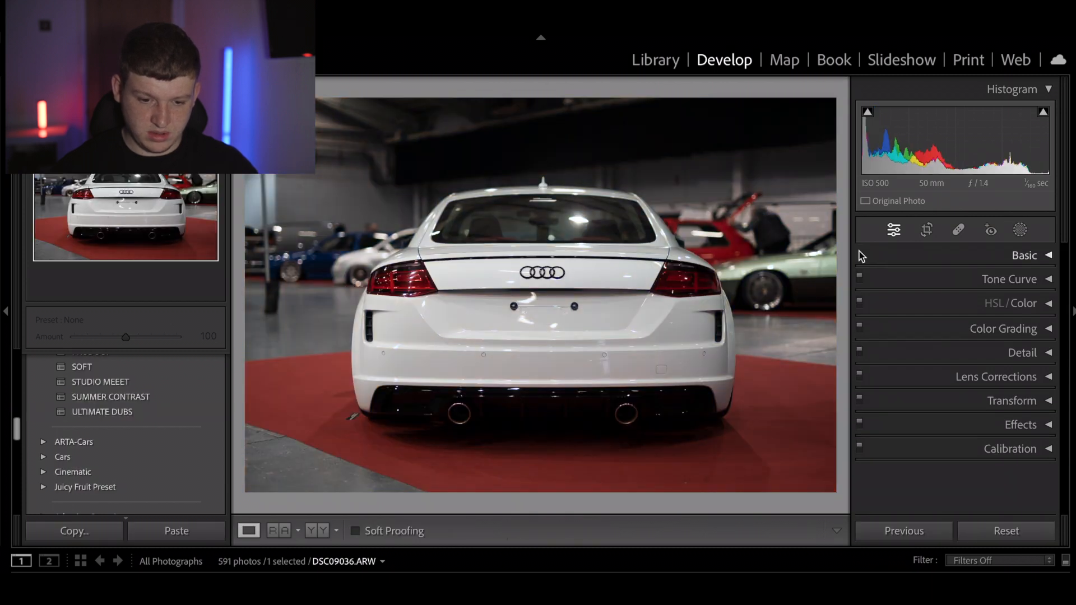
click(573, 312)
drag(551, 312, 651, 328)
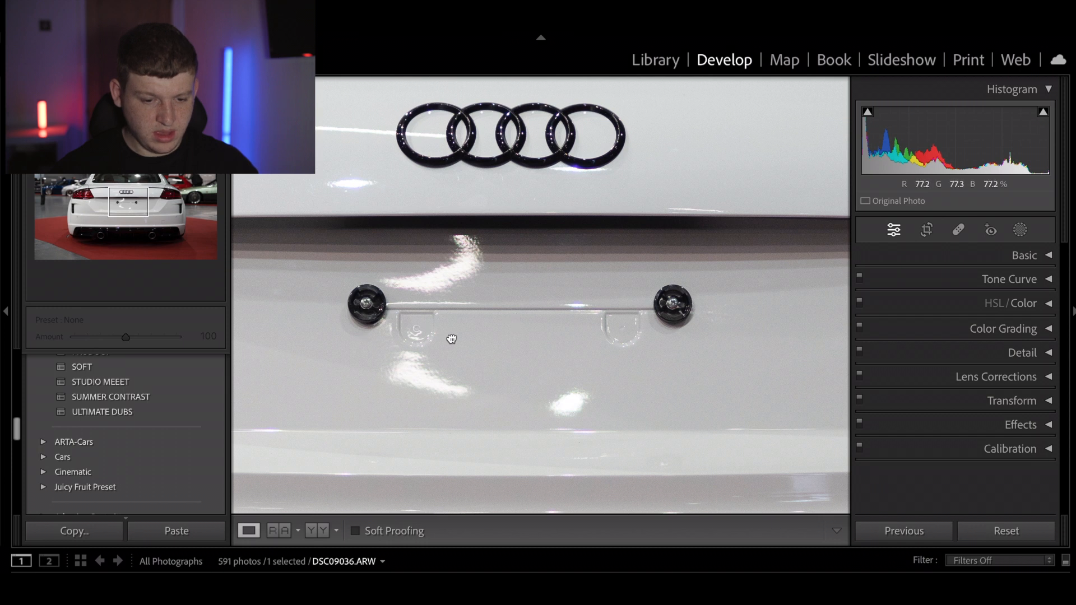
click(451, 339)
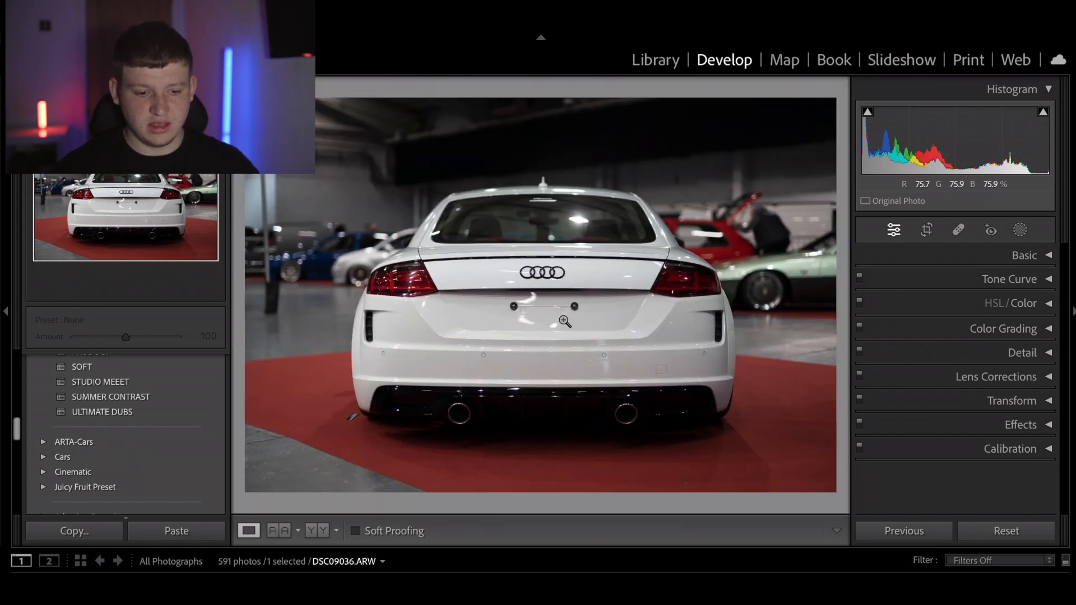
click(170, 409)
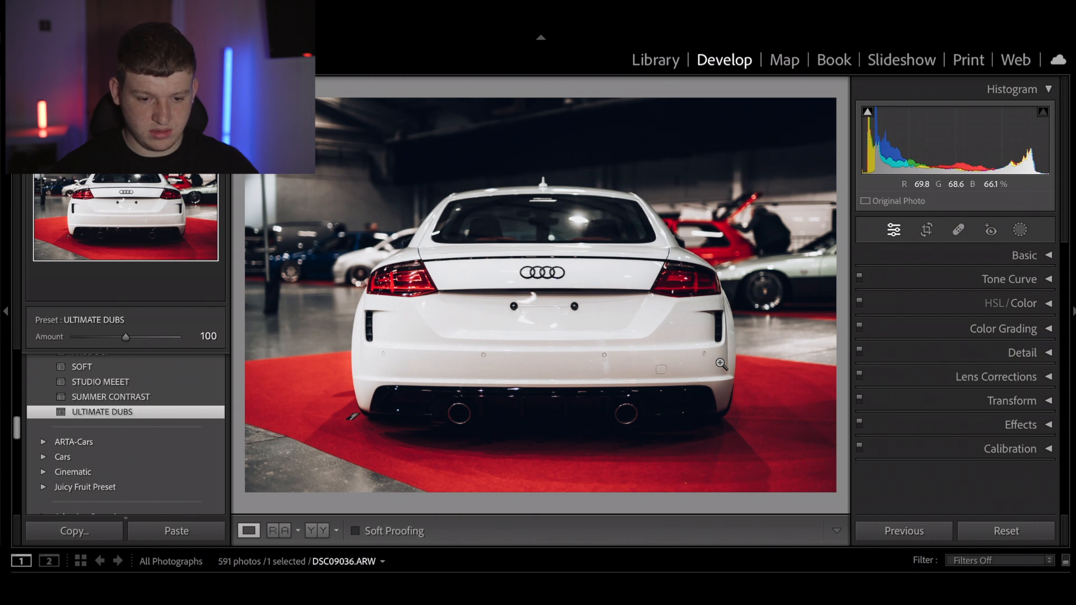
Step: Add a slanted linear gradient mask over the left part of DSC09036.ARW and set its Exposure to 0.50
click(1031, 256)
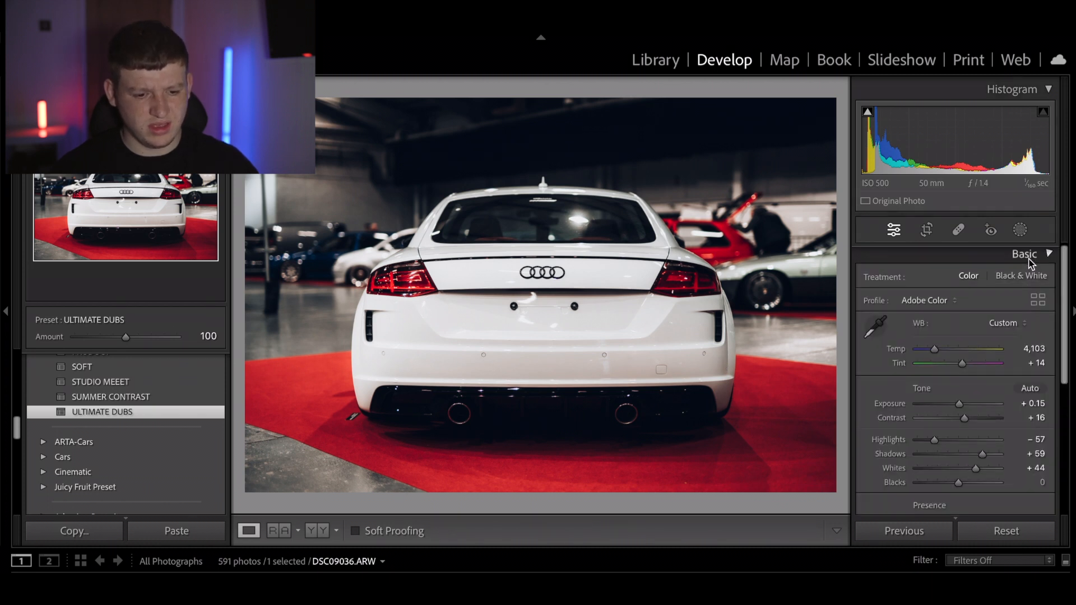
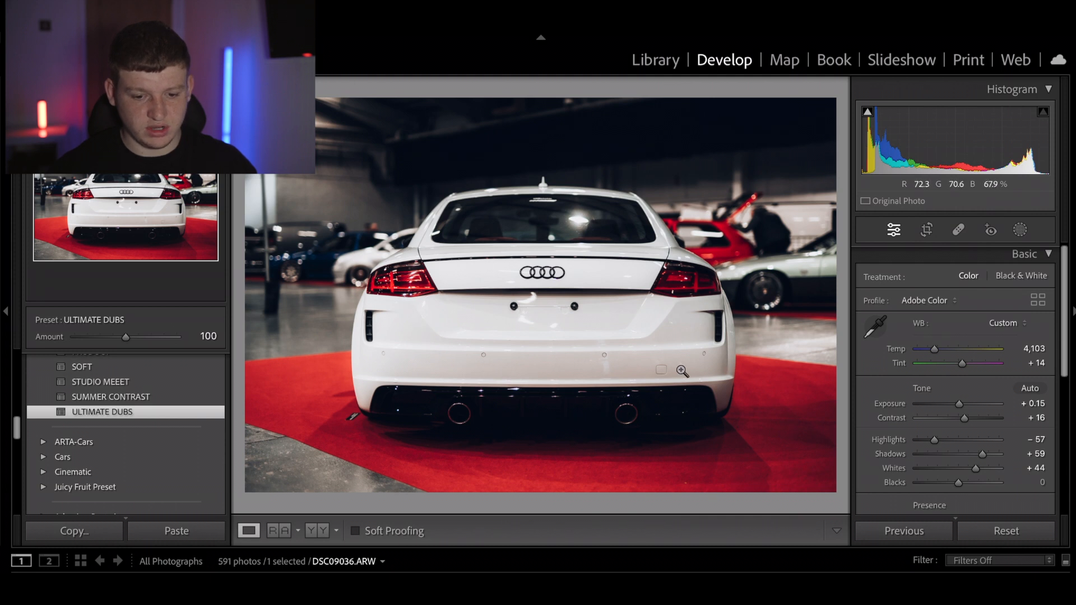
click(1015, 256)
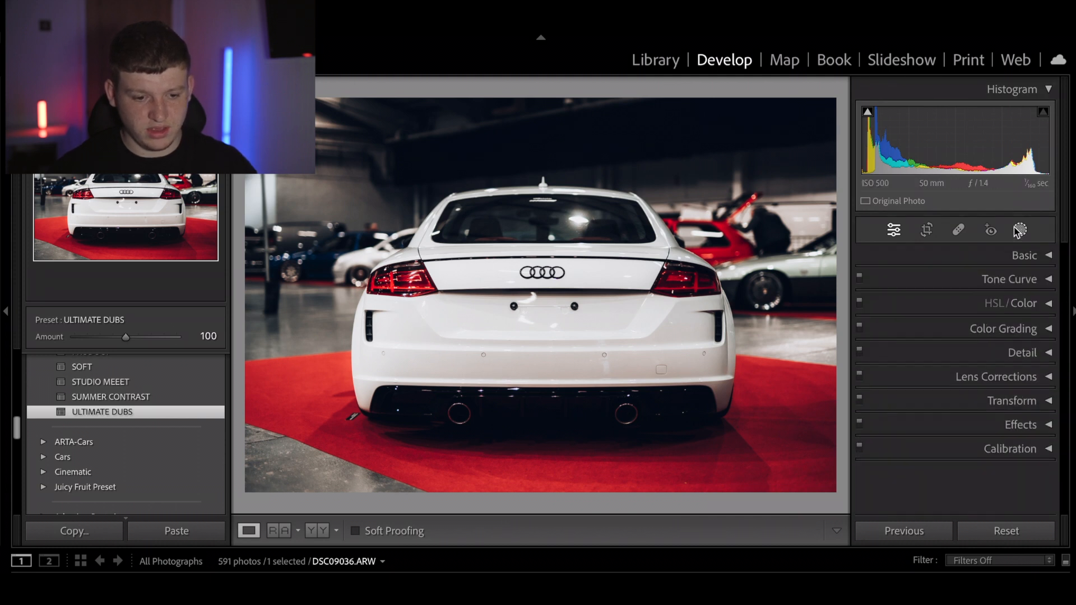
click(1021, 229)
click(935, 392)
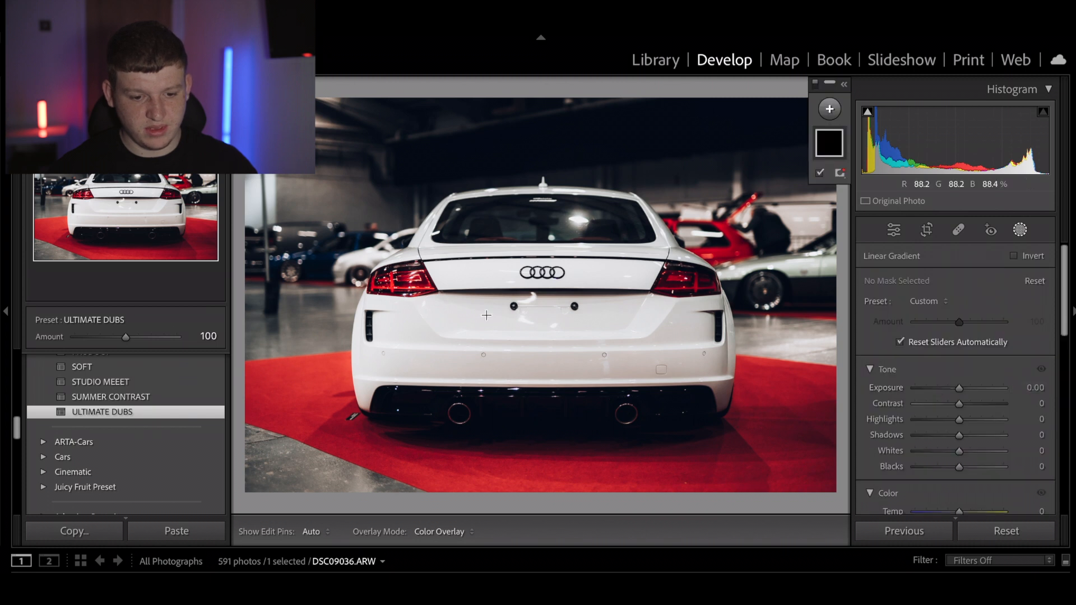
drag(320, 202, 457, 273)
drag(349, 221, 402, 232)
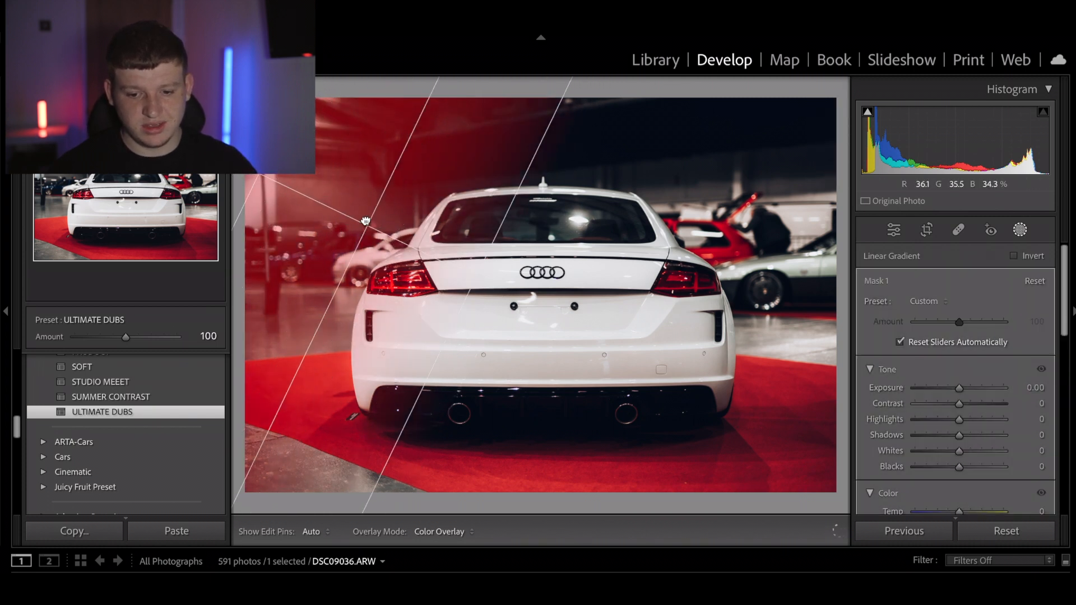
drag(961, 385, 966, 386)
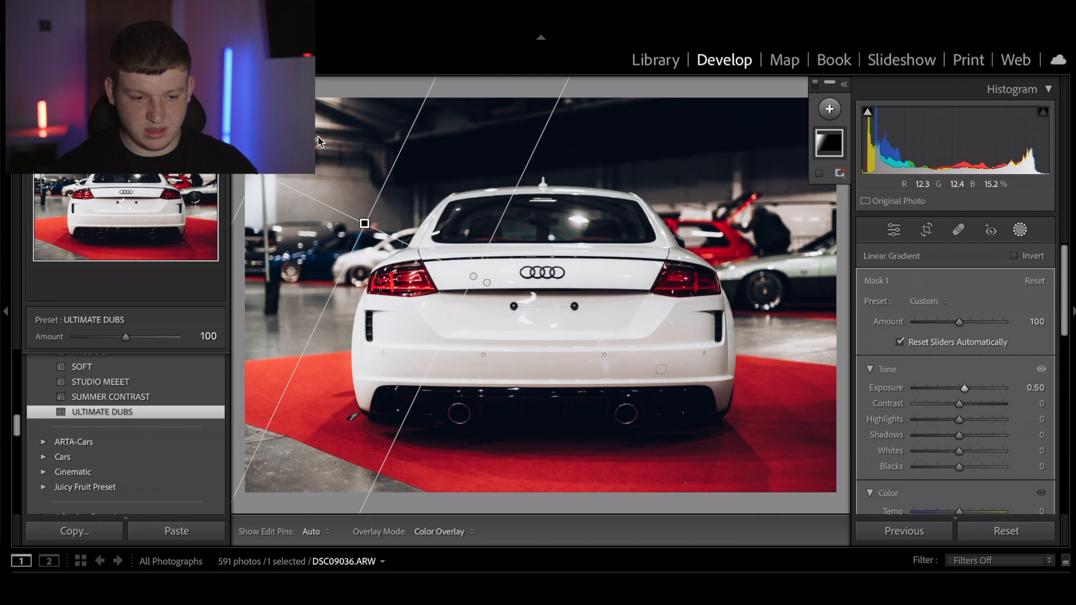
Step: Finish masking and compare the edited DSC09036.ARW with its unedited version
click(1020, 231)
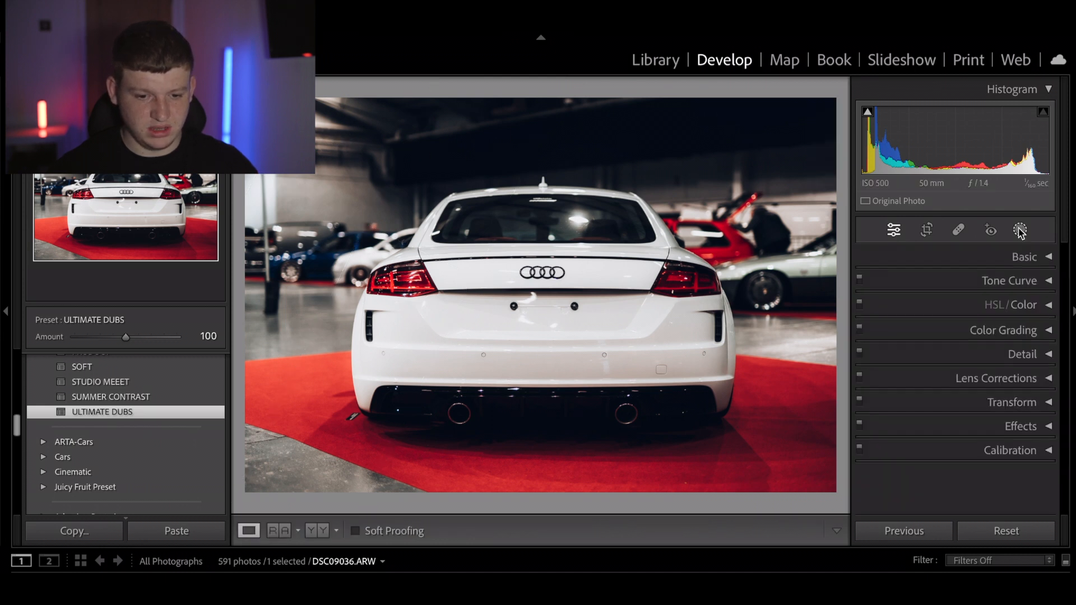
key(backslash)
key(backslash)
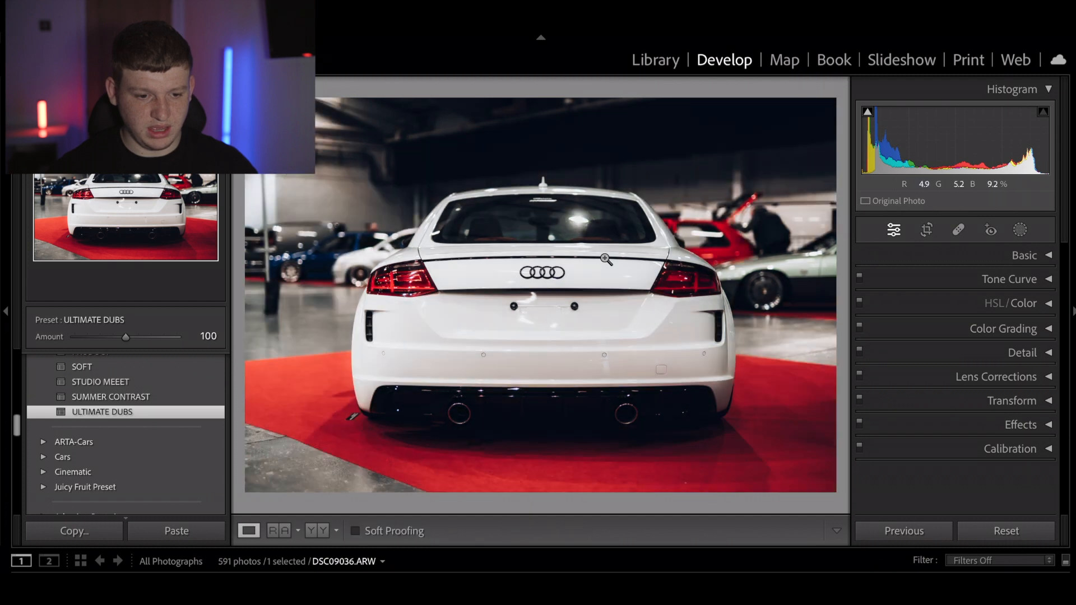
key(backslash)
key(backslash)
key(backslash)
key(backslash)
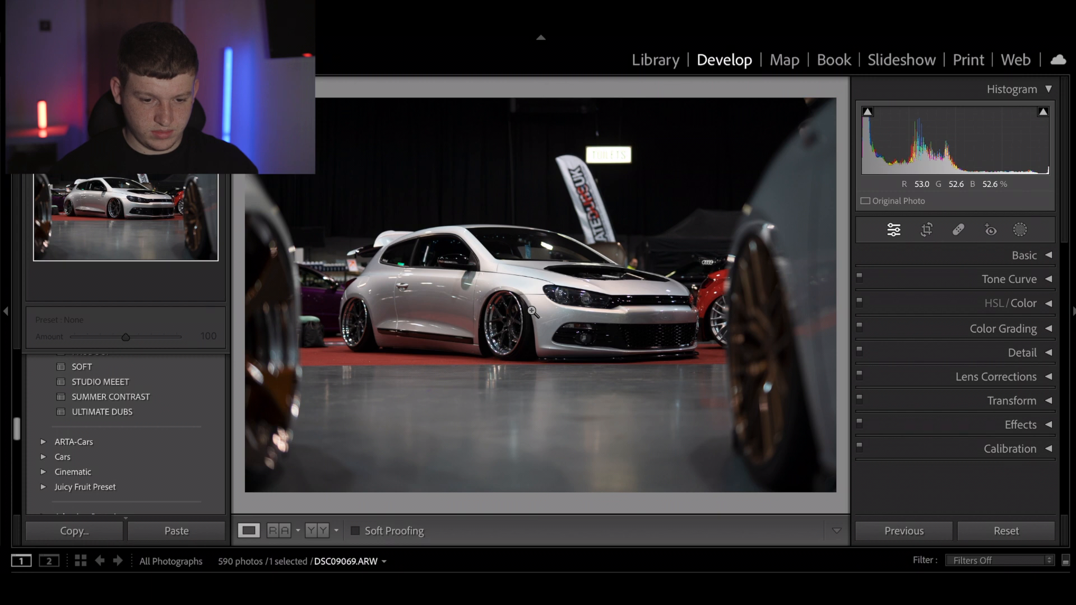
Step: Check the previous photo briefly, return to DSC09069.ARW and apply the ULTIMATE DUBS preset
key(Left)
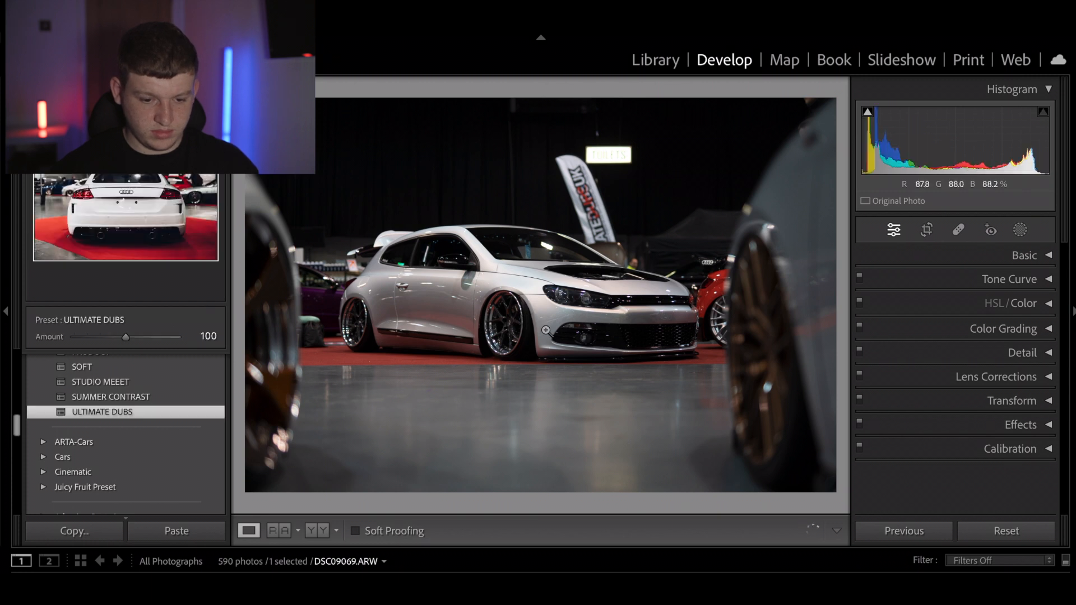
key(Right)
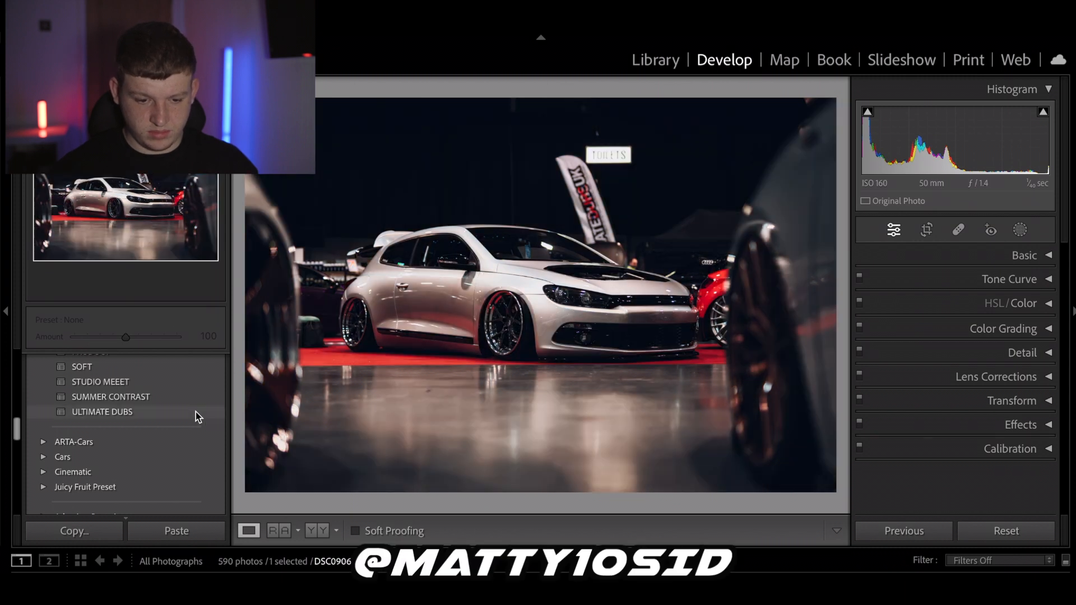
click(197, 416)
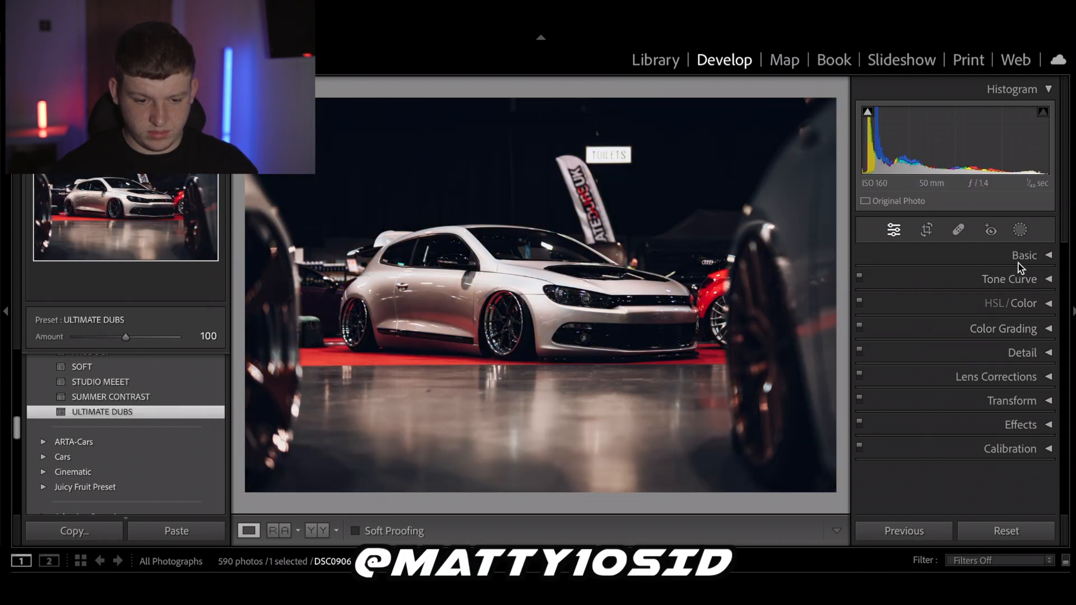
Step: Set DSC09069.ARW to Exposure +0.55, Contrast -5, Highlights -78 and Blacks +23
click(924, 254)
drag(965, 419, 933, 440)
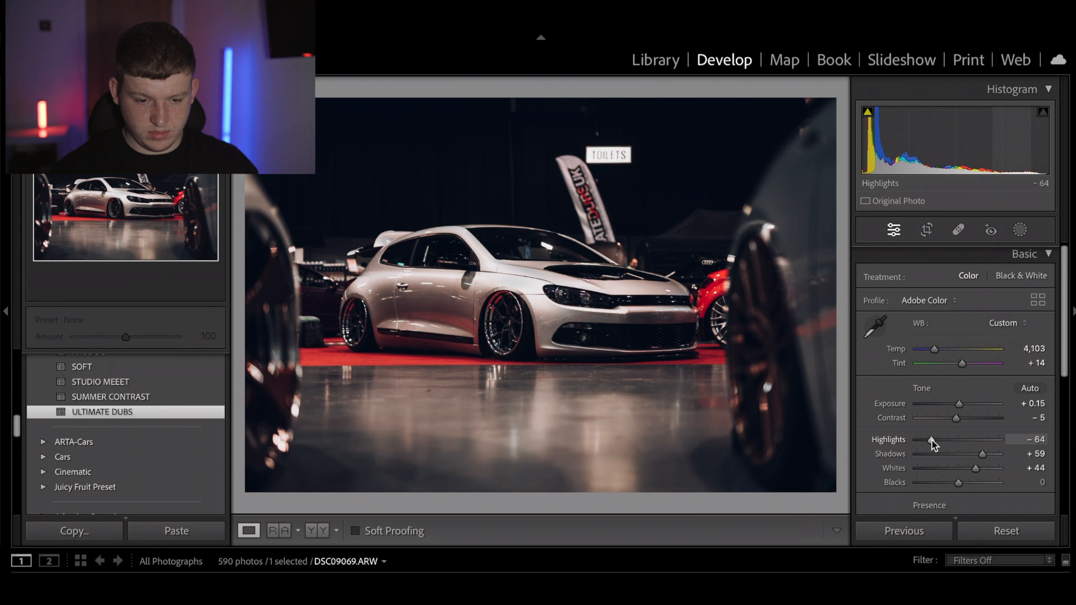
drag(962, 483, 968, 483)
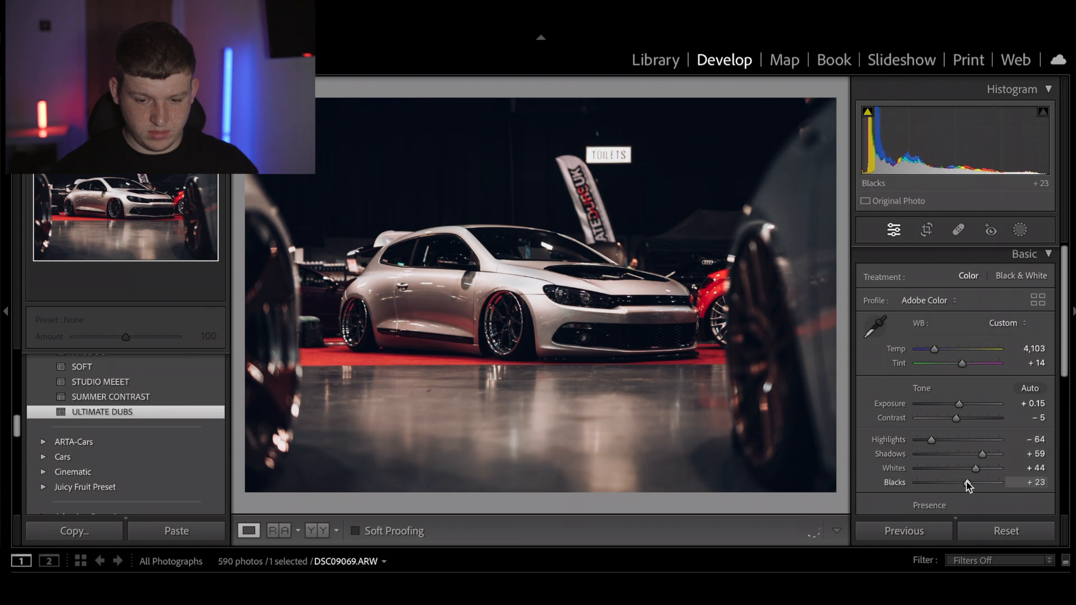
drag(960, 405, 963, 404)
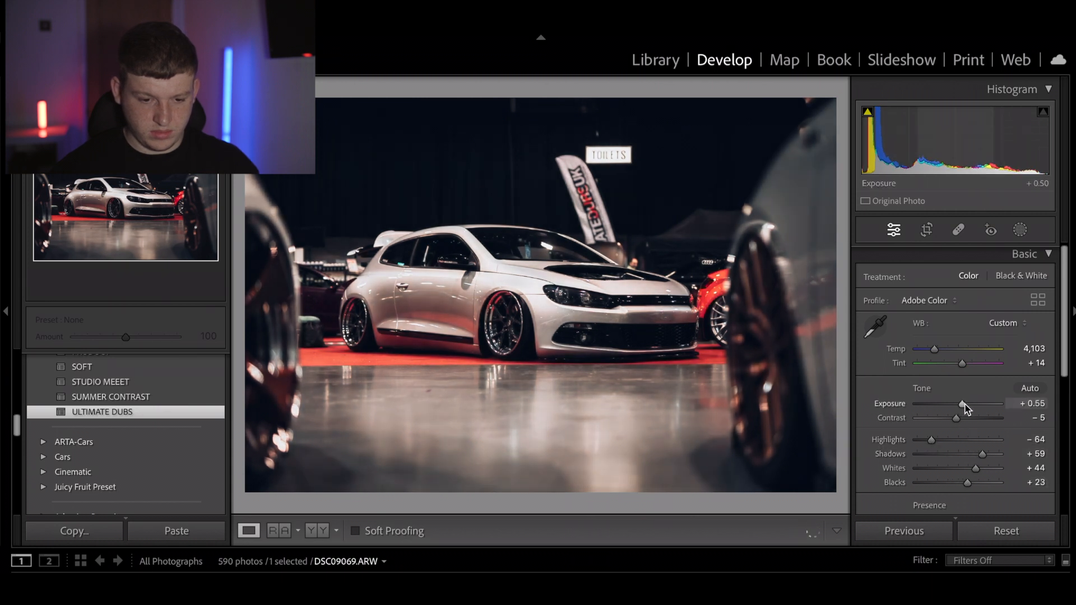
drag(936, 441, 932, 441)
Step: Compare the edited DSC09069.ARW with its unedited version
key(backslash)
key(backslash)
key(backslash)
key(backslash)
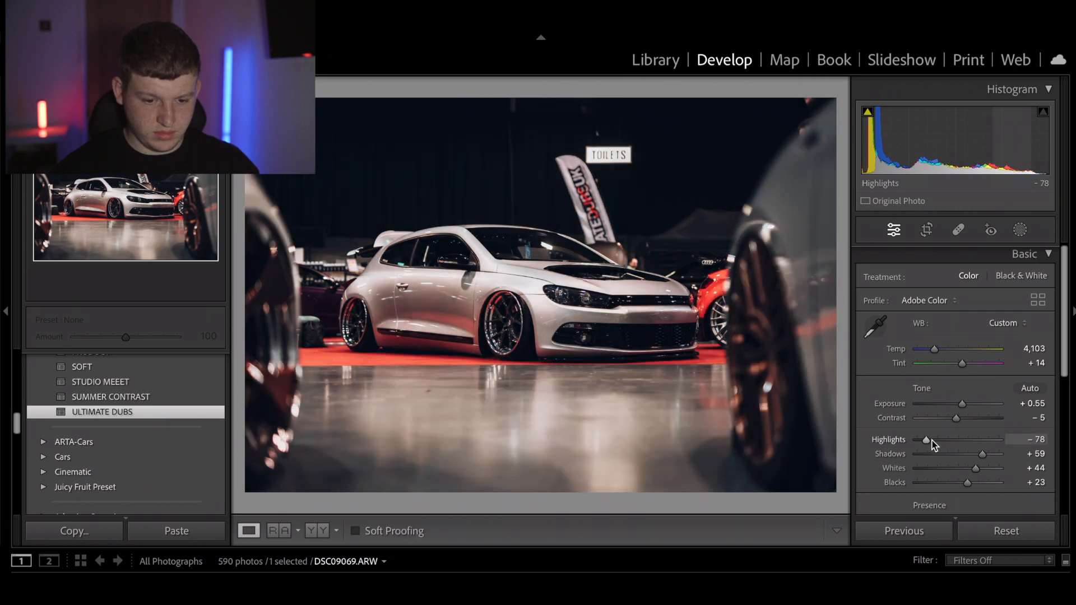
Step: Apply the ULTIMATE DUBS preset to the portrait photo DSC09077.ARW and the engine bay photo DSC09083.ARW
key(Right)
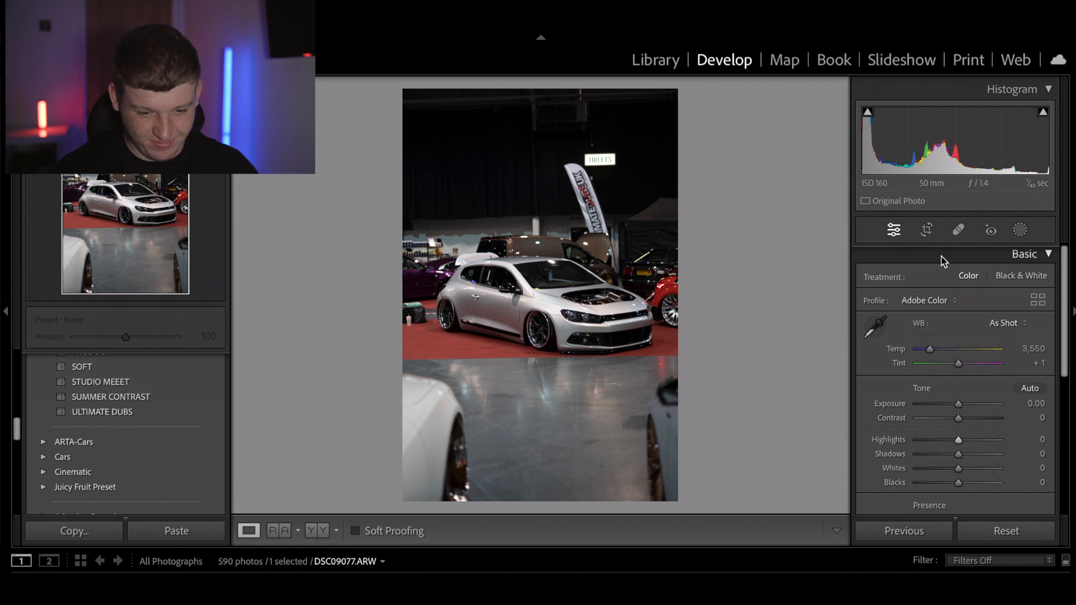
click(191, 416)
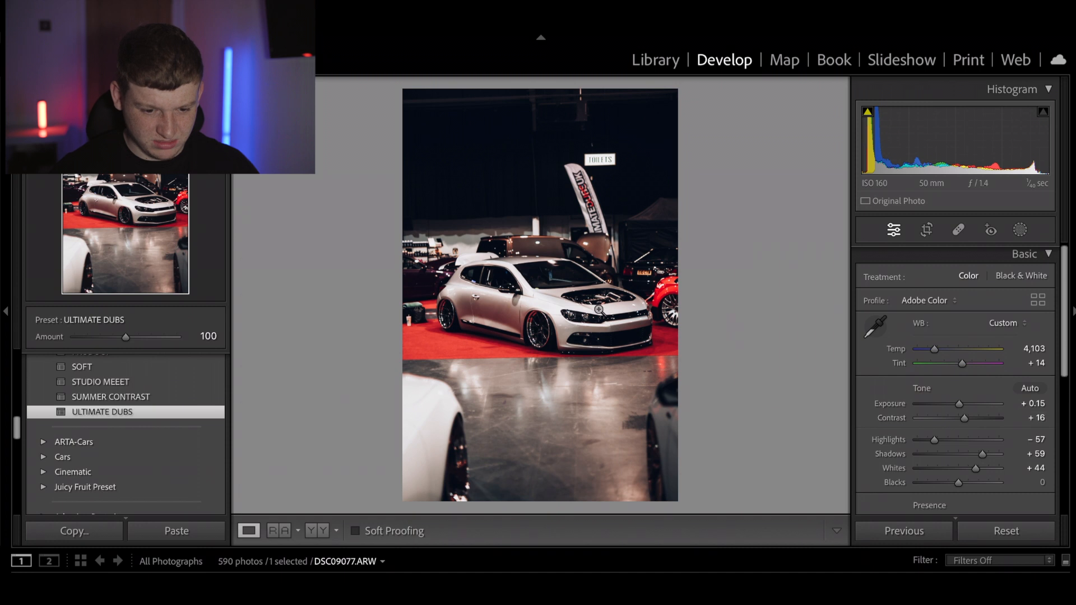
key(Right)
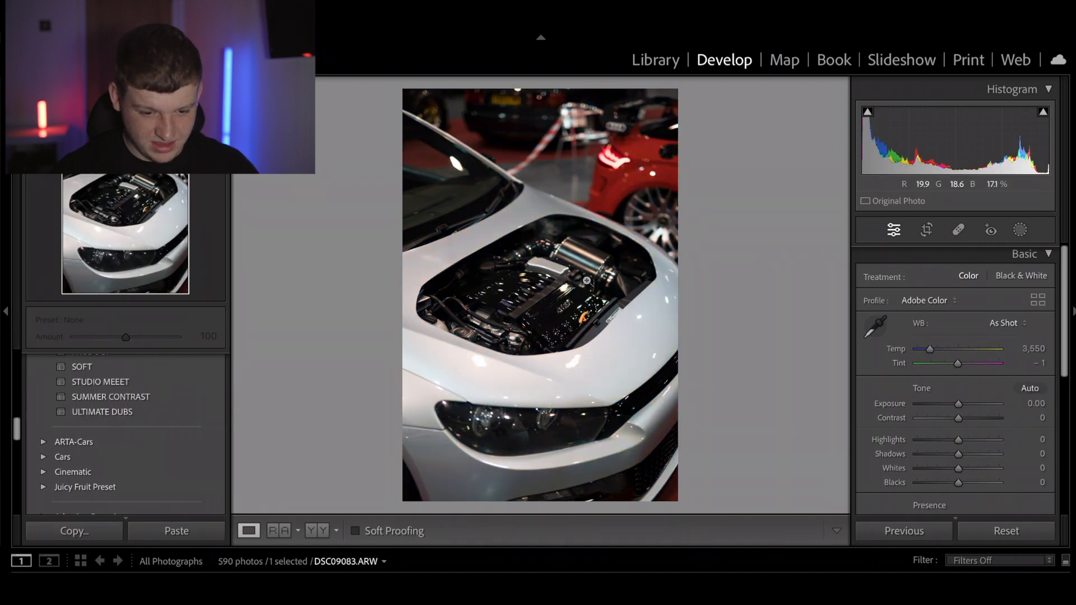
click(172, 417)
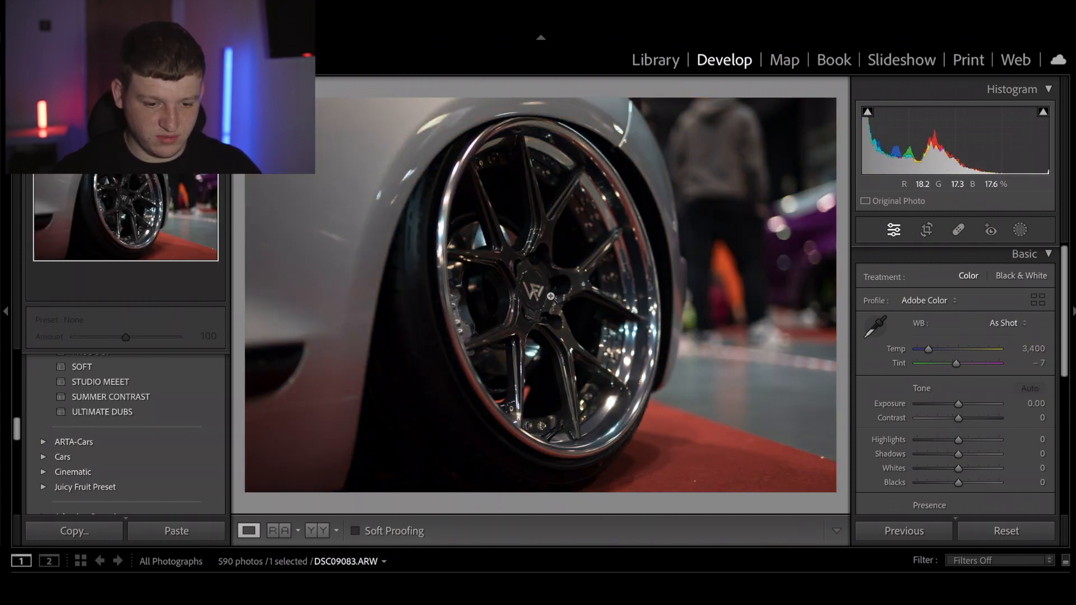
Step: Inspect the wheel centre in DSC09091.ARW up close and apply the ULTIMATE DUBS preset to the photo
click(533, 292)
click(535, 289)
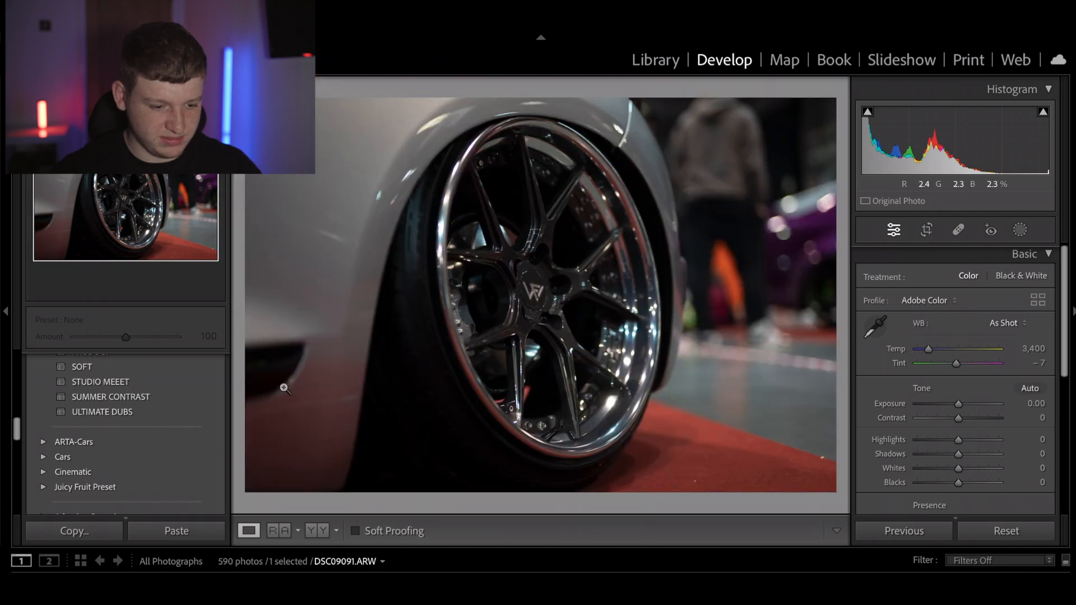
click(183, 412)
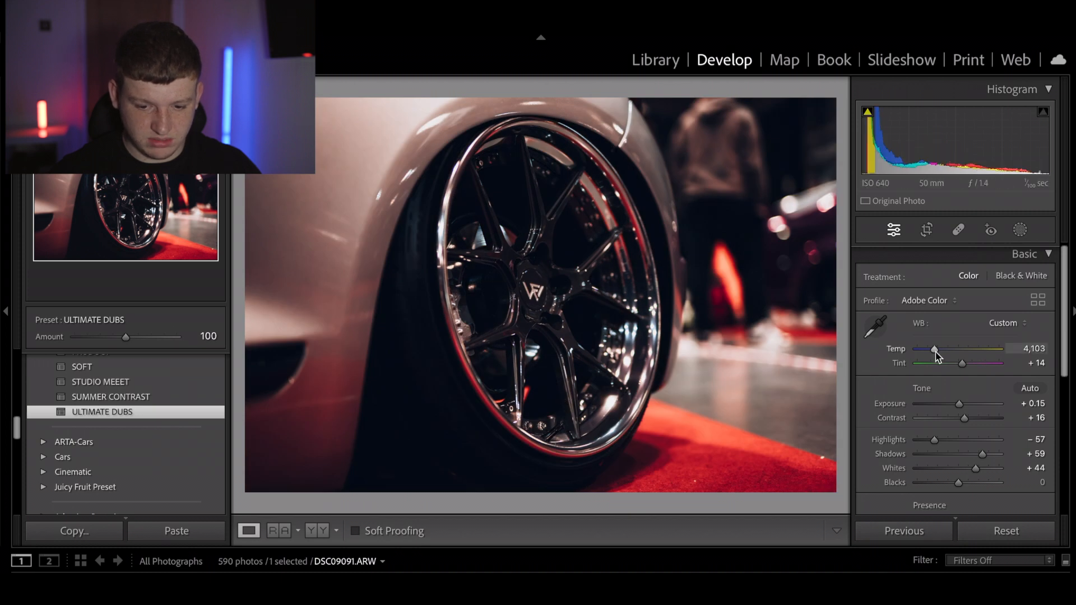
Step: Set DSC09091.ARW to Temp 3,943, Highlights -56, Shadows +83 and Exposure +0.55
drag(936, 352, 934, 356)
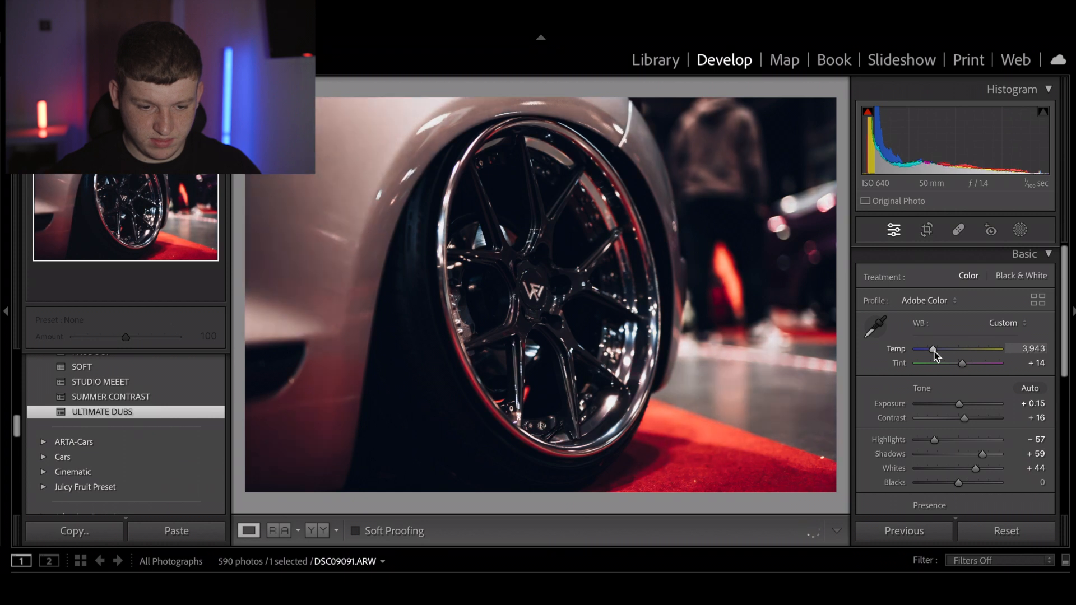
drag(934, 440, 988, 459)
drag(957, 405, 962, 406)
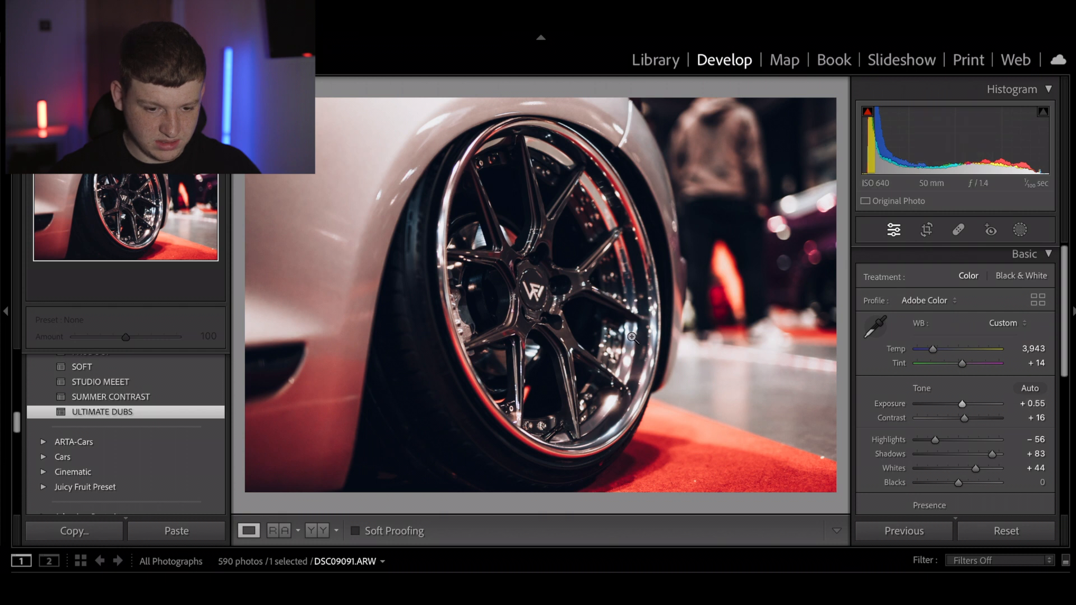
Step: Apply the ULTIMATE DUBS preset to the wheel arch close-up DSC09094.ARW and set its Contrast to +1
key(Right)
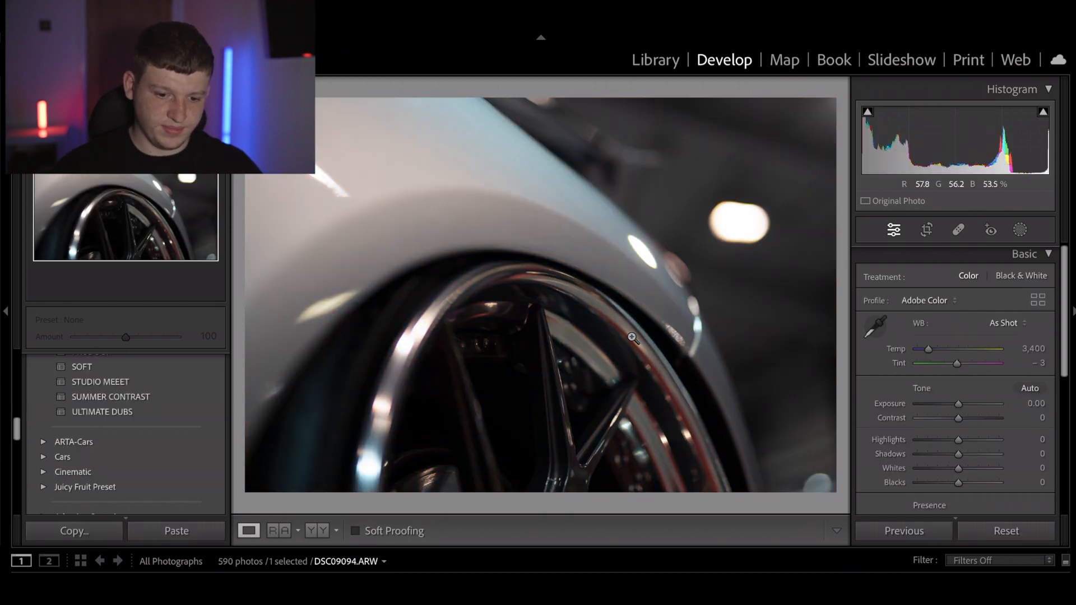
click(569, 263)
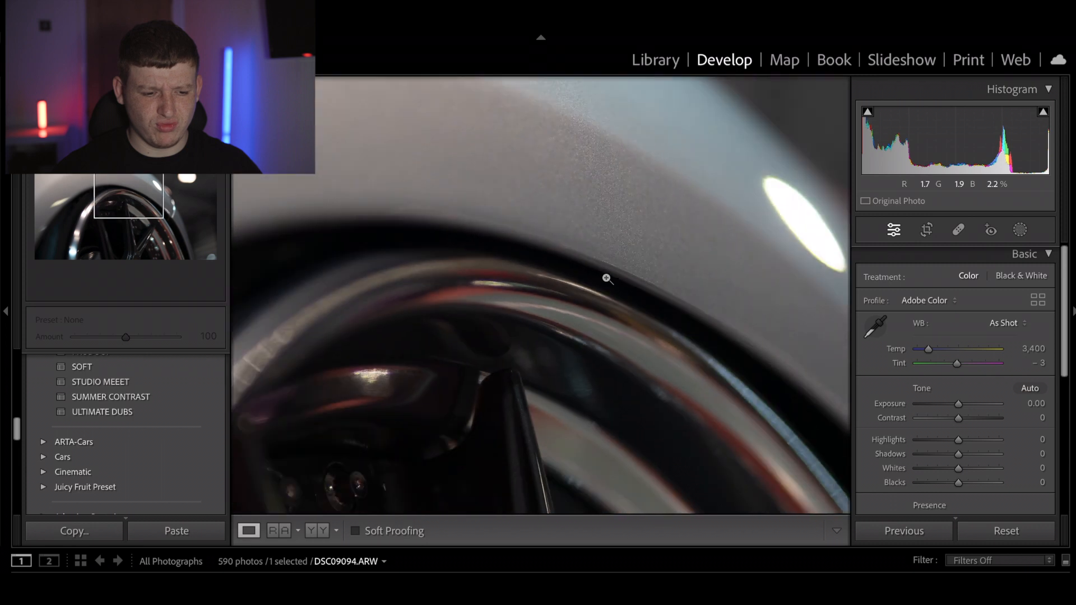
click(607, 278)
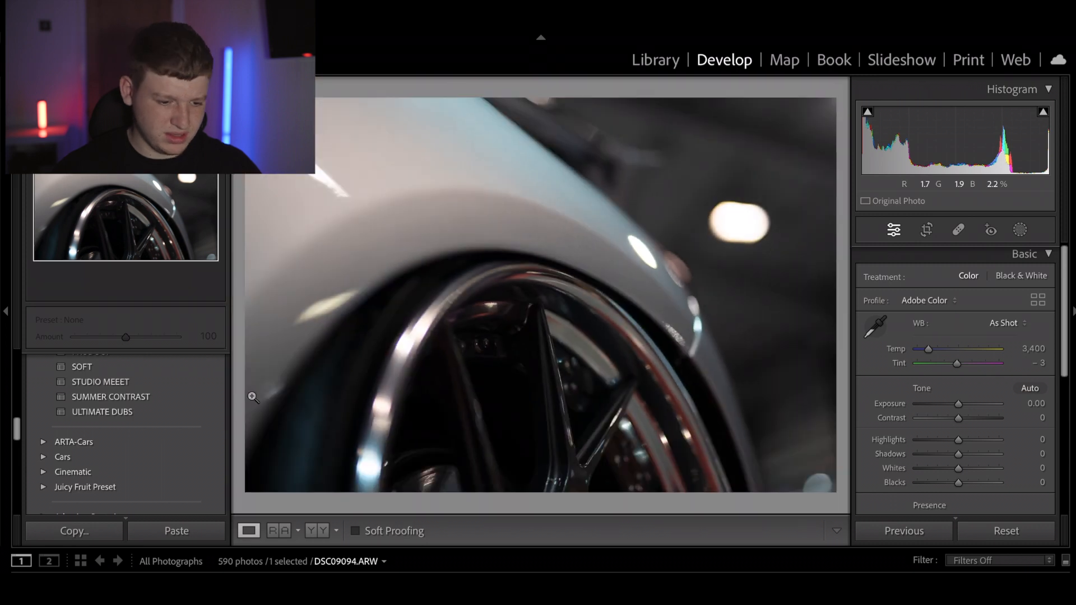
click(161, 413)
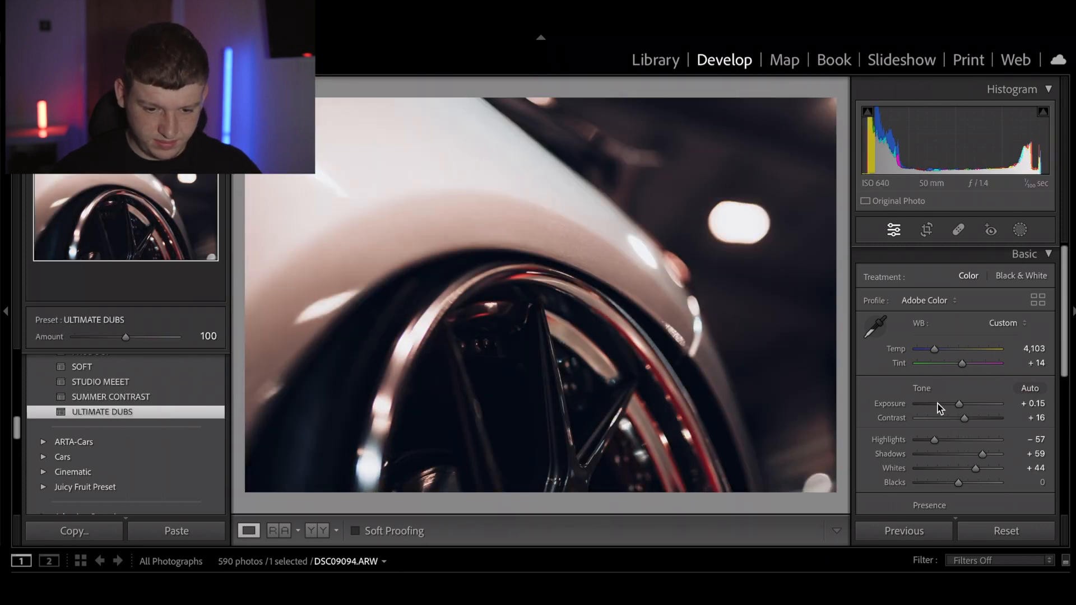
drag(965, 421, 959, 421)
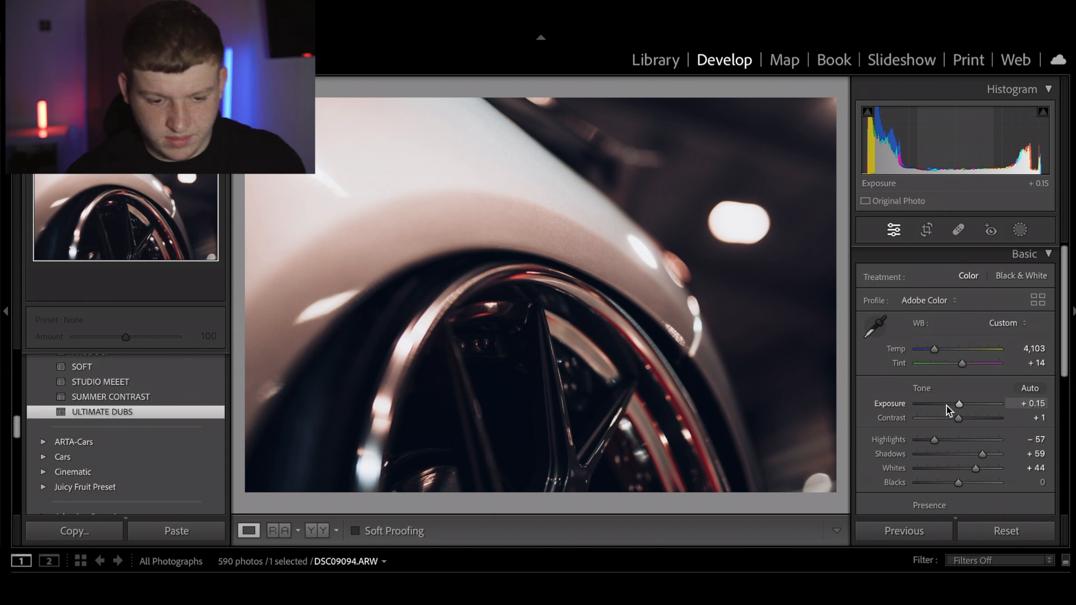
Step: Apply the ULTIMATE DUBS preset to the wheel photo DSC09098.ARW and set its Exposure to +0.65
key(ctrl+shift+r)
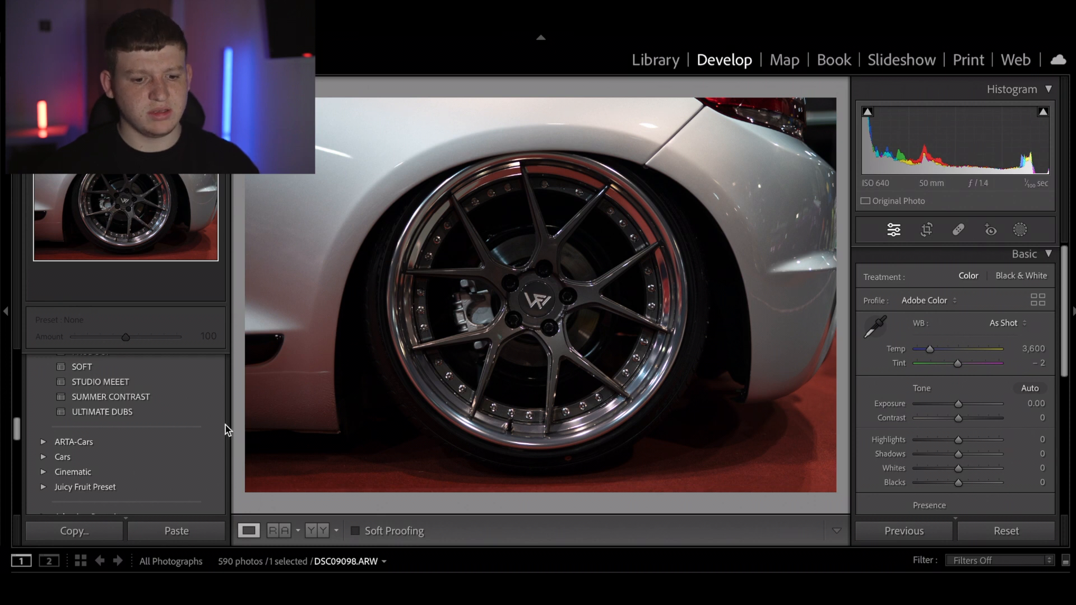
click(189, 412)
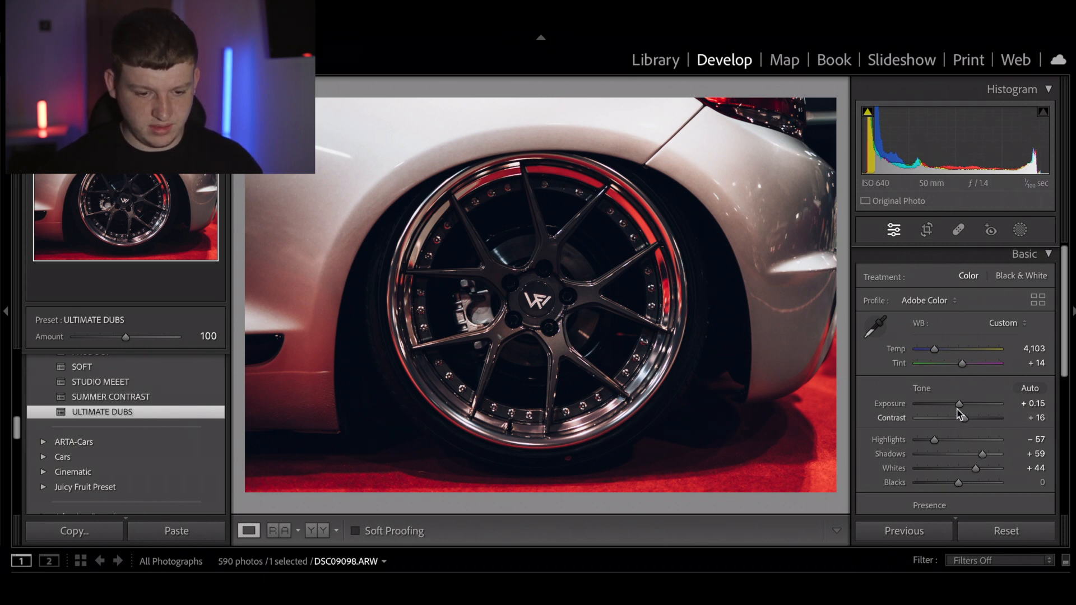
drag(958, 406, 963, 409)
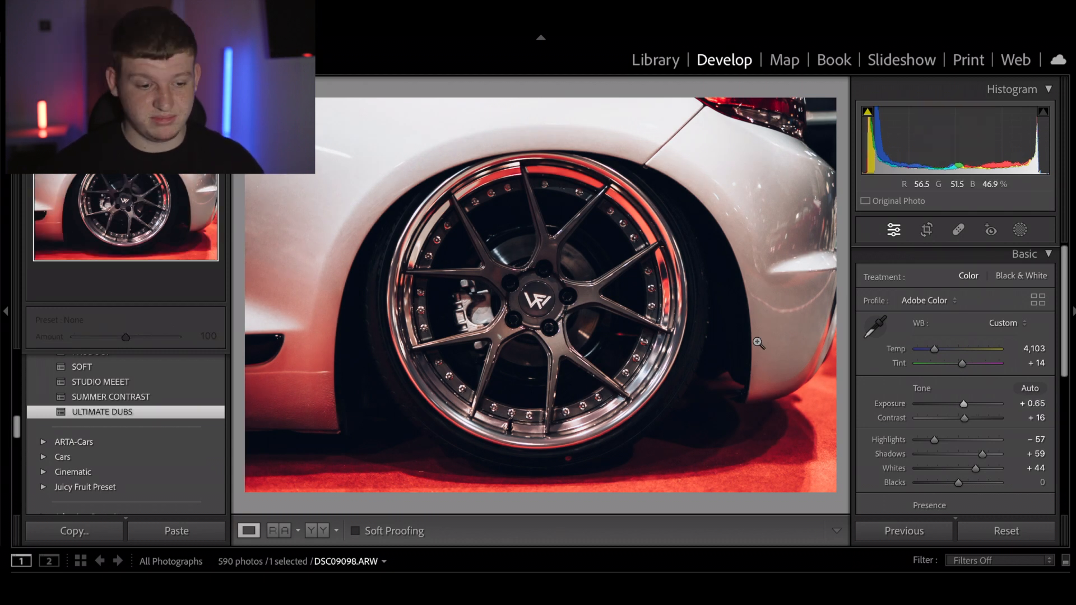
Step: Apply the ULTIMATE DUBS preset to the portrait photo DSC09104.ARW and set Exposure to -0.55 and Shadows to +100
key(Right)
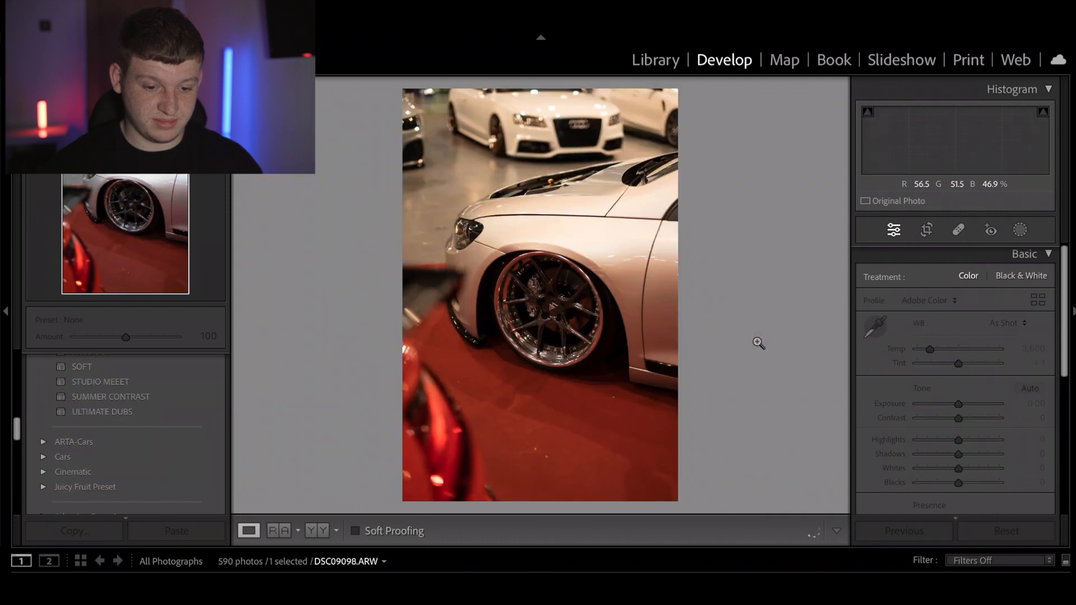
click(183, 414)
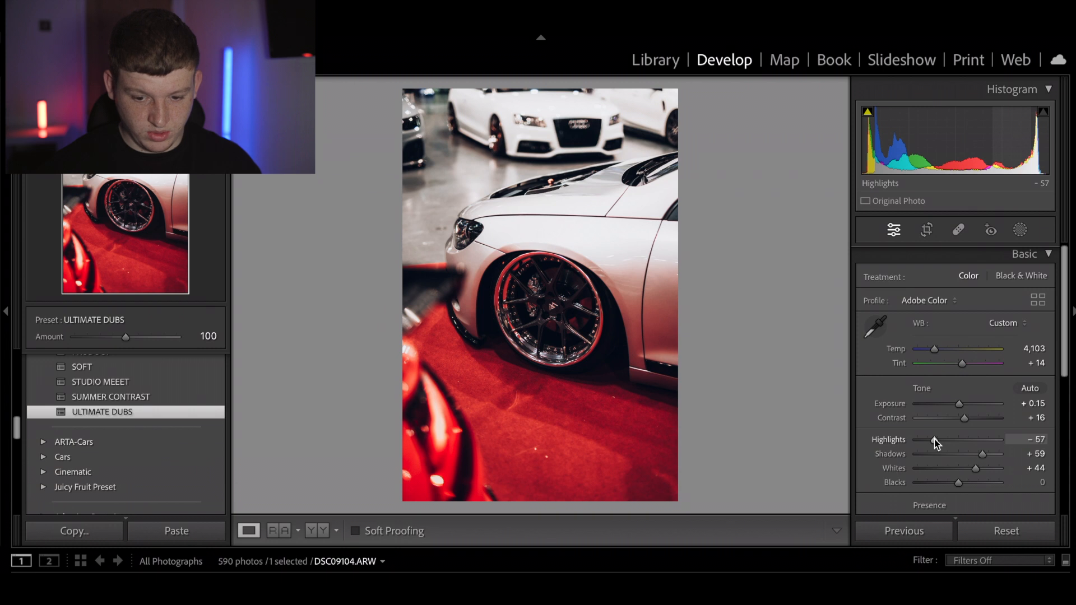
drag(958, 405, 952, 403)
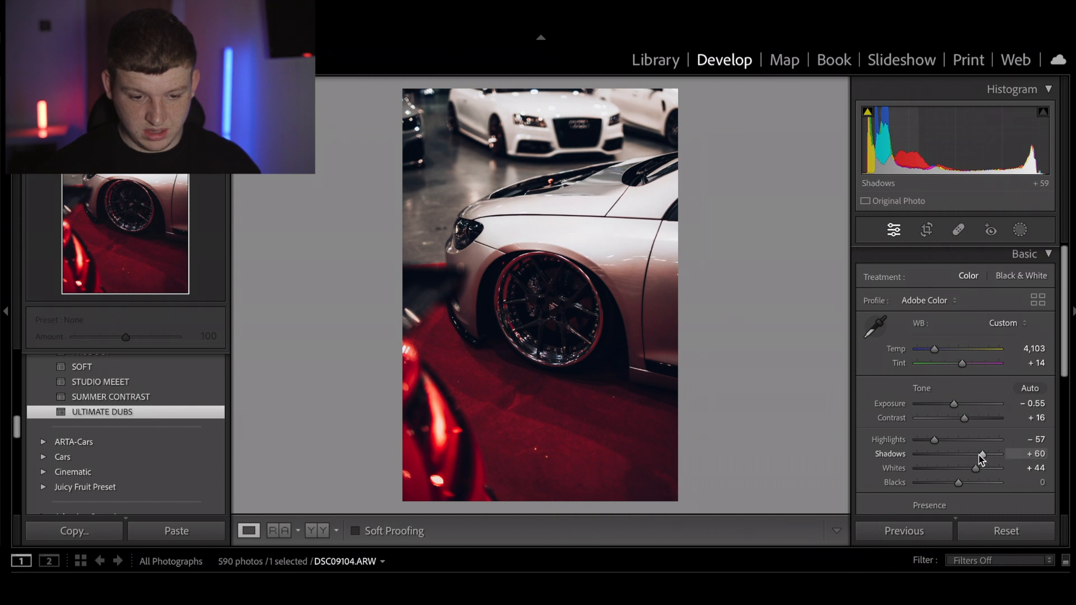
drag(980, 457, 1000, 454)
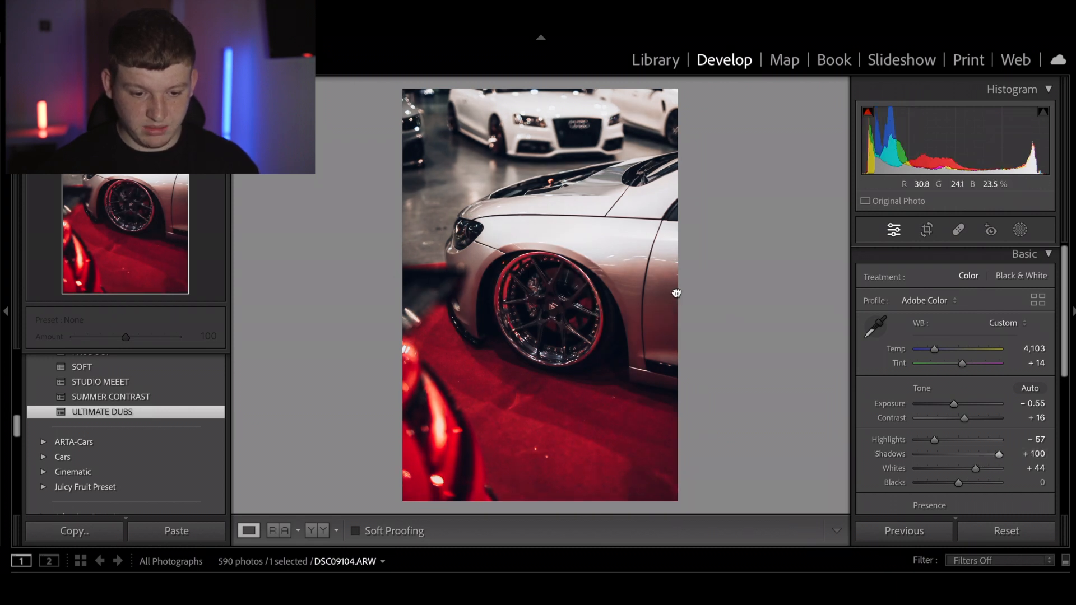
Step: Add a radial gradient mask over the white car's front wheel in DSC09104.ARW and raise the mask's Exposure
click(676, 293)
click(574, 283)
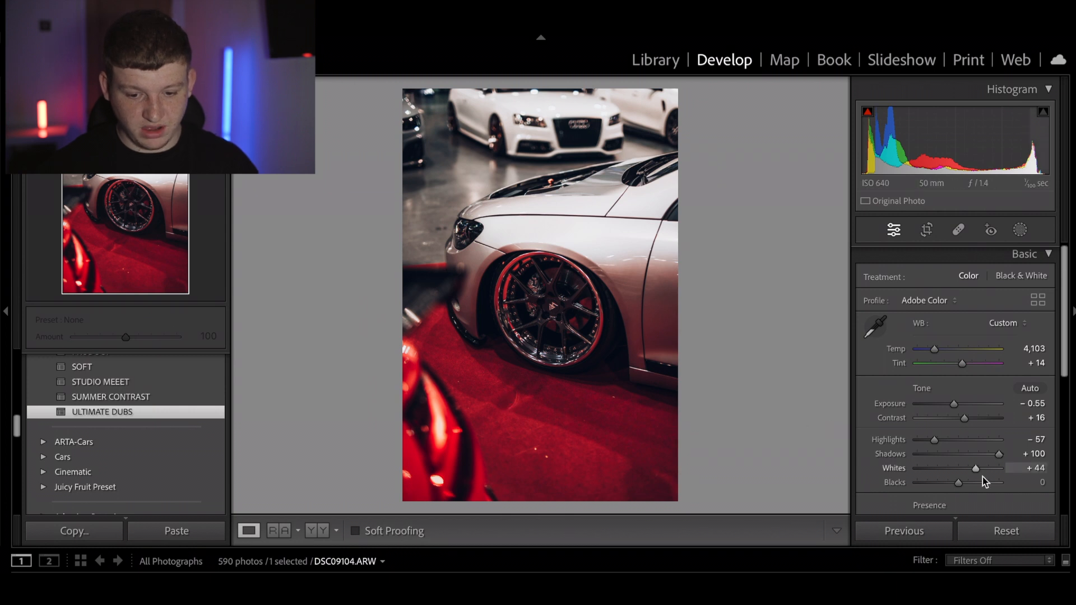
click(1016, 257)
click(1015, 231)
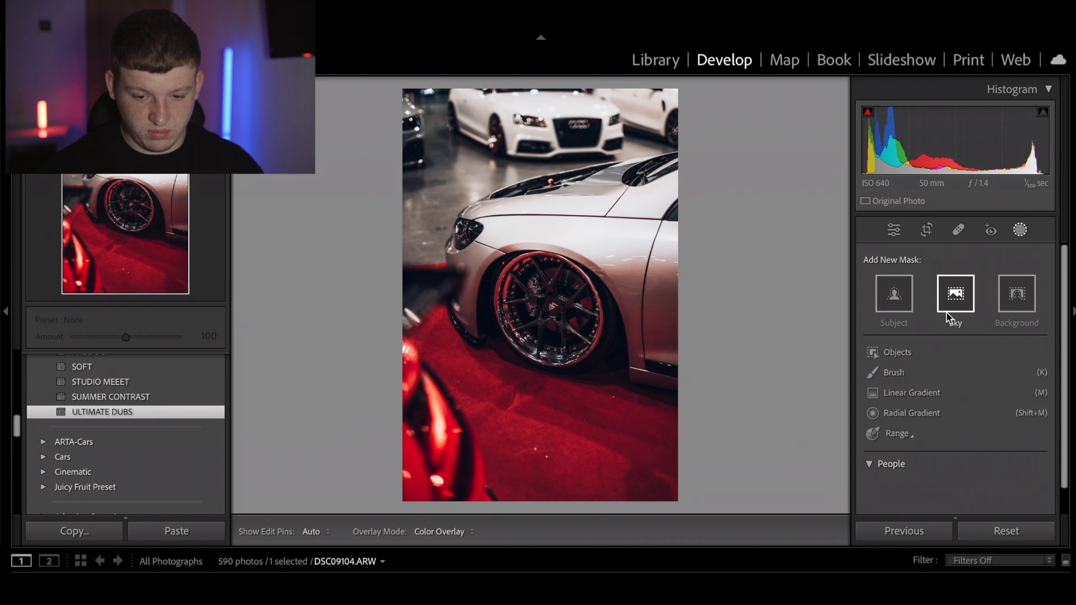
click(927, 412)
mouse_move(541, 310)
mouse_down()
mouse_move(605, 380)
mouse_move(550, 309)
mouse_up()
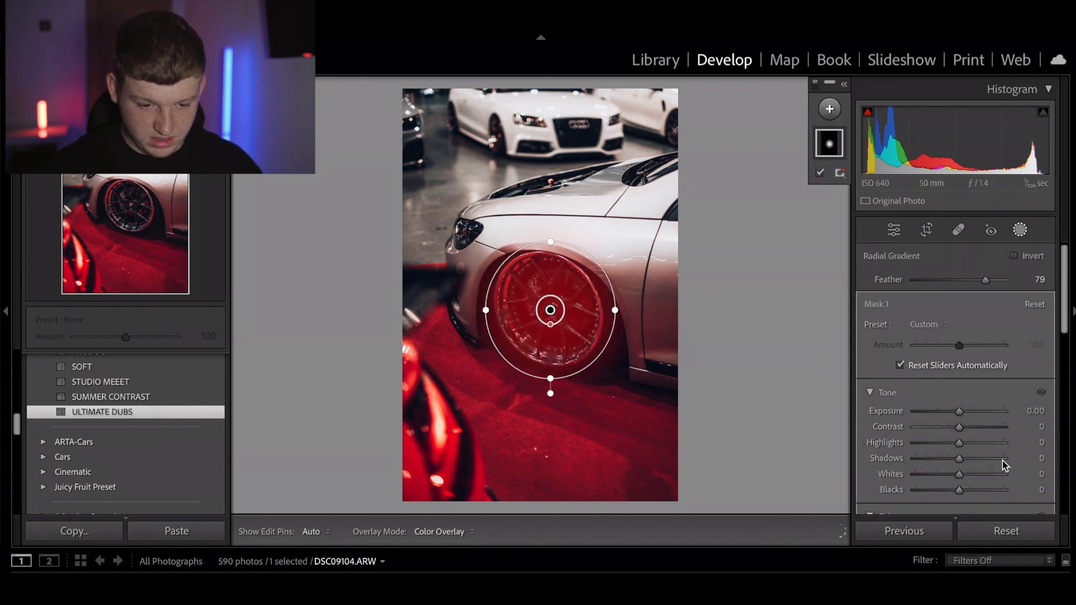
drag(959, 411, 965, 417)
click(1016, 240)
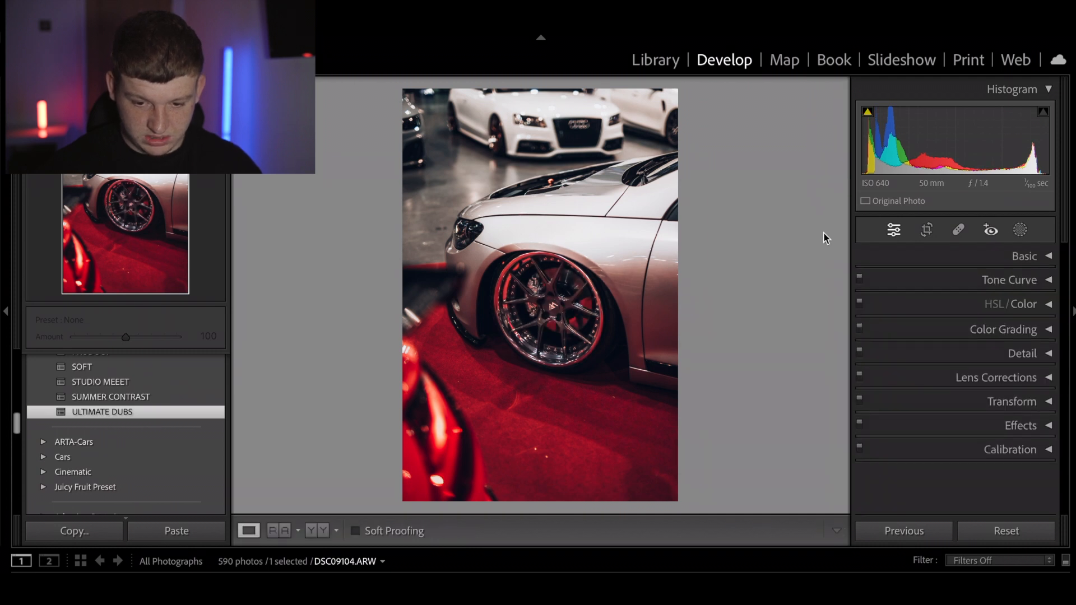
Step: Apply the ULTIMATE DUBS preset to the blue-lit interior photo DSC09108.ARW and inspect the speaker logo up close
key(Right)
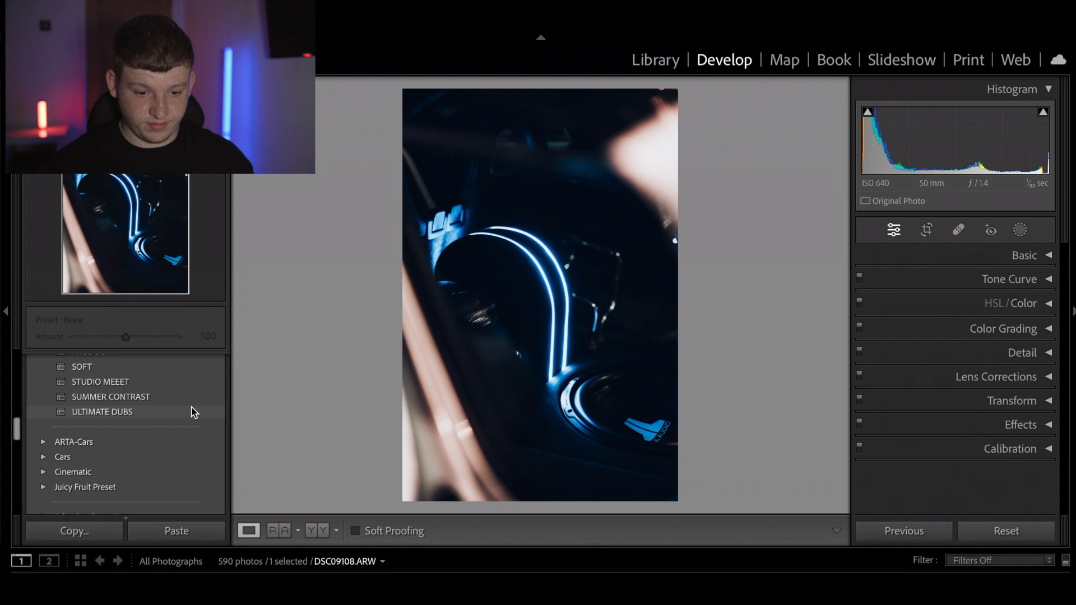
click(193, 413)
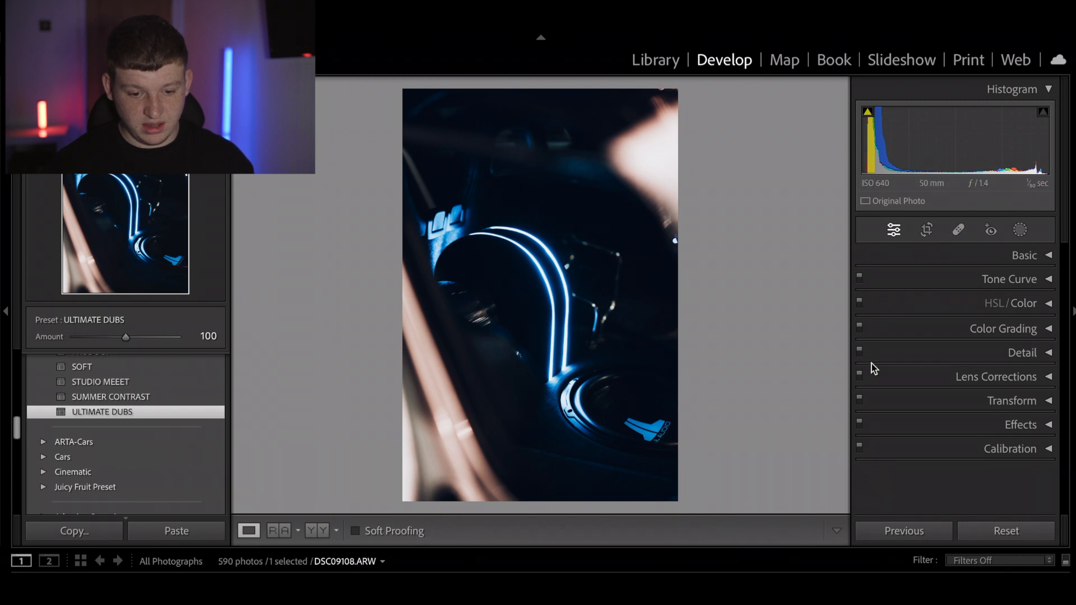
click(653, 426)
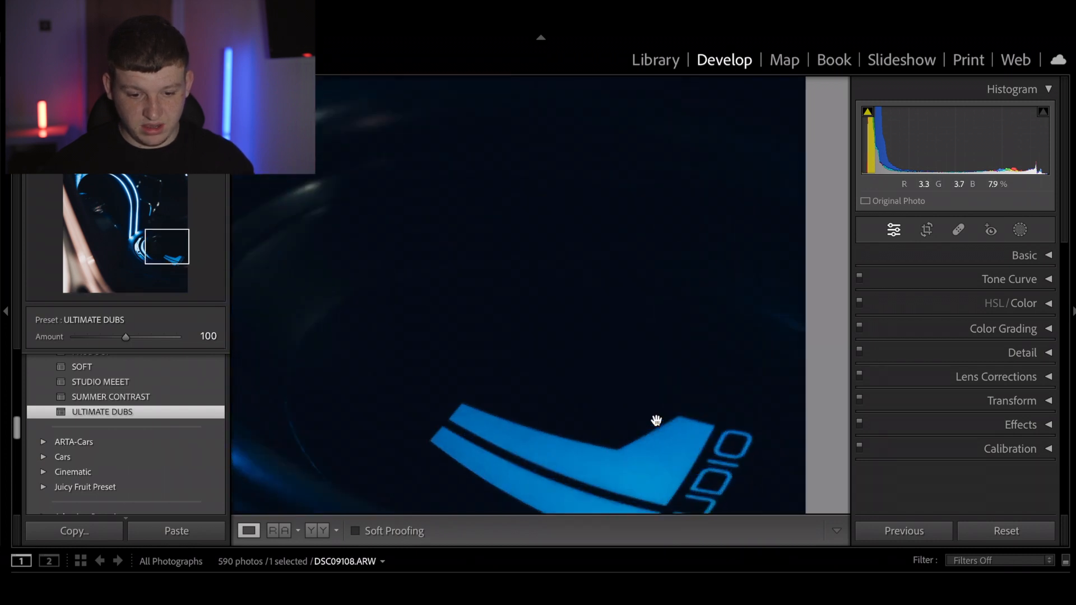
drag(656, 420, 673, 312)
click(676, 318)
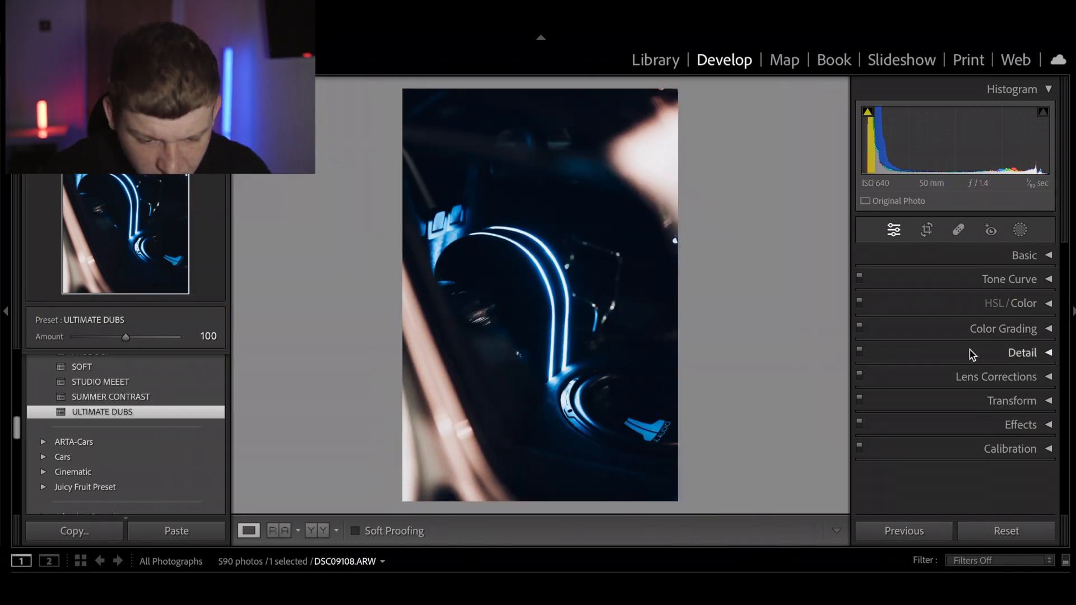
Step: Set the Exposure of DSC09108.ARW to +0.90 and inspect the blue light strips up close
click(1023, 256)
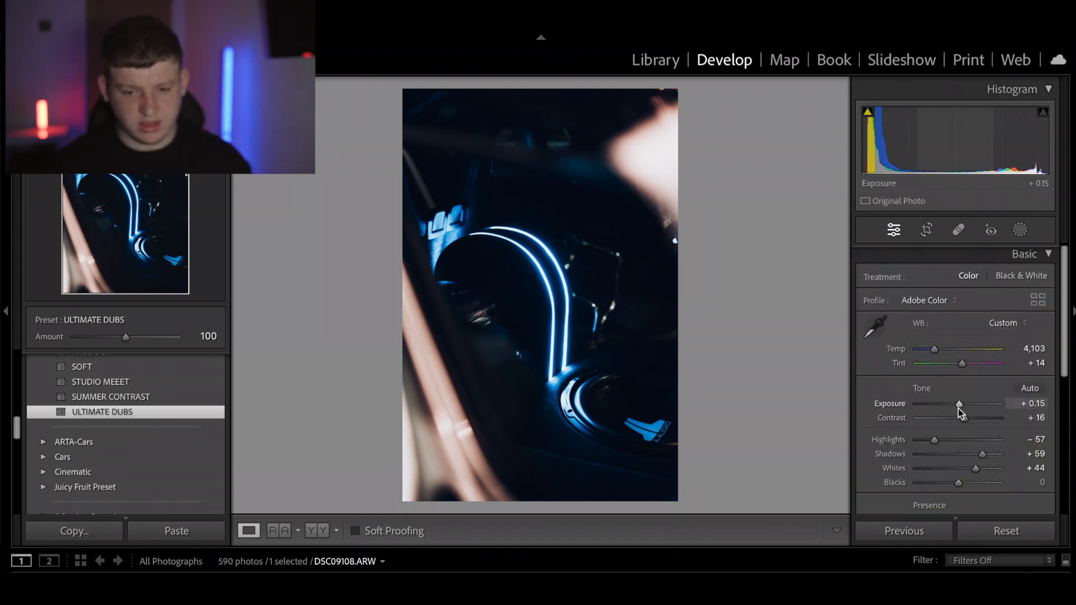
drag(964, 407, 967, 409)
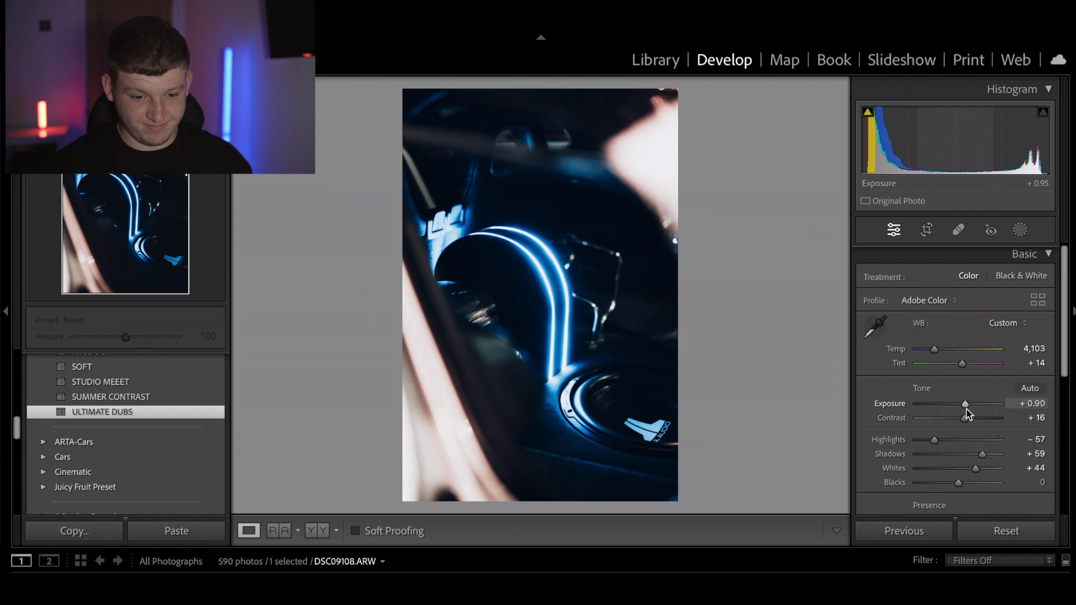
click(551, 271)
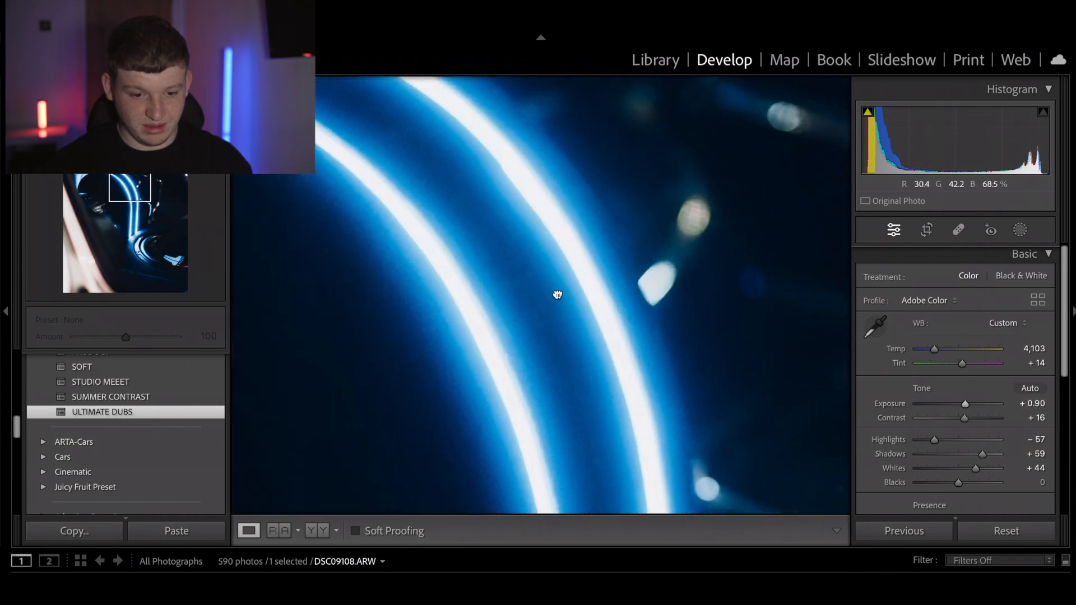
click(574, 244)
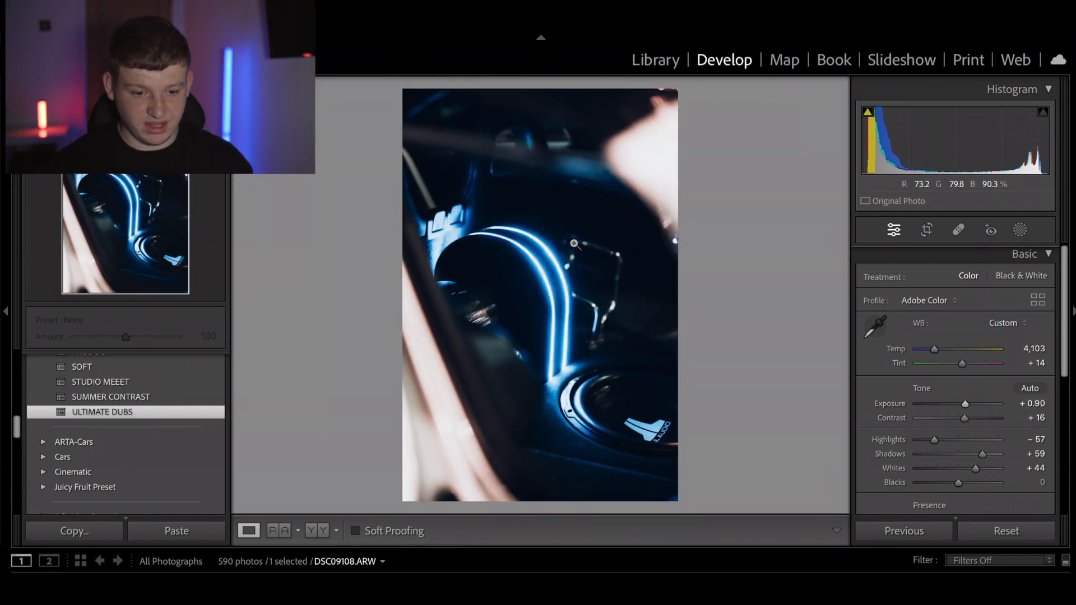
Step: Apply the ULTIMATE DUBS preset to the boot installation photo DSC09112.ARW and raise its Shadows slightly
key(Right)
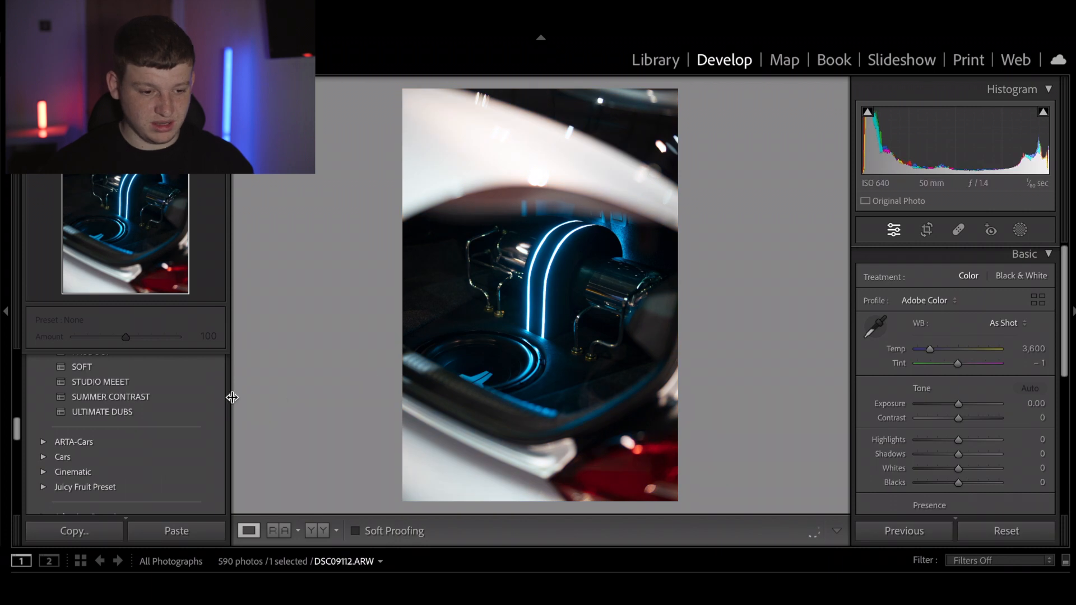
click(187, 412)
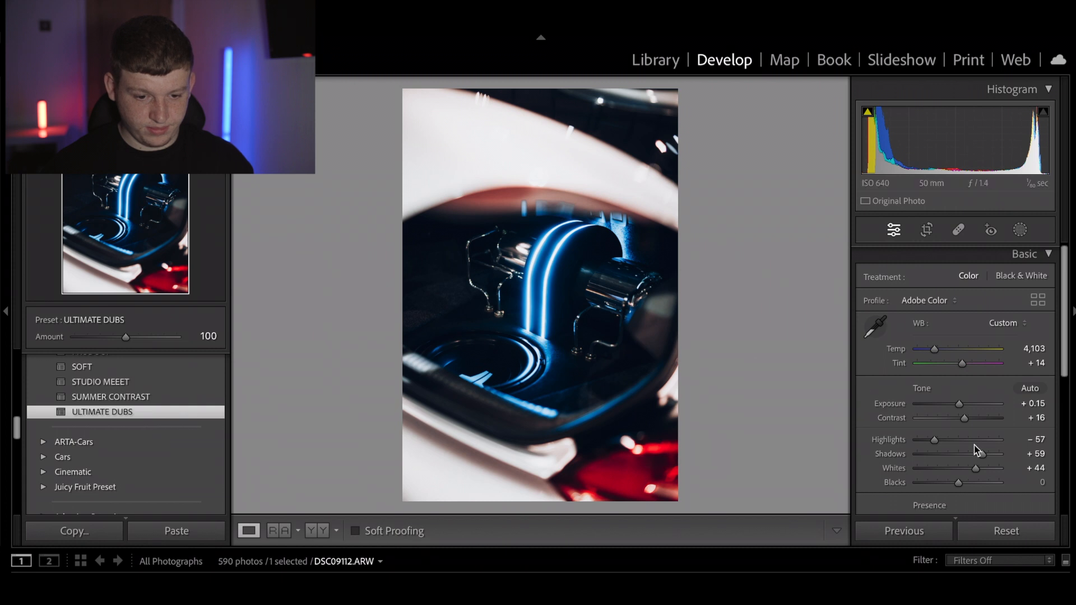
drag(982, 455, 984, 455)
Step: Apply the ULTIMATE DUBS preset to the rear view photo DSC09115.ARW, with Contrast reset to 0 and Shadows at +81
key(Right)
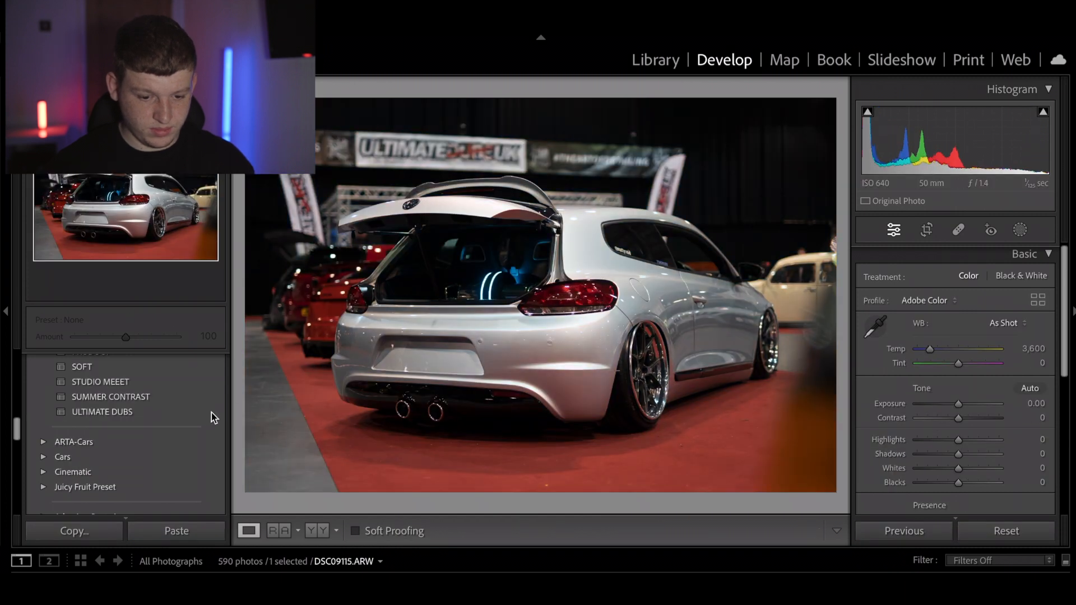
click(188, 413)
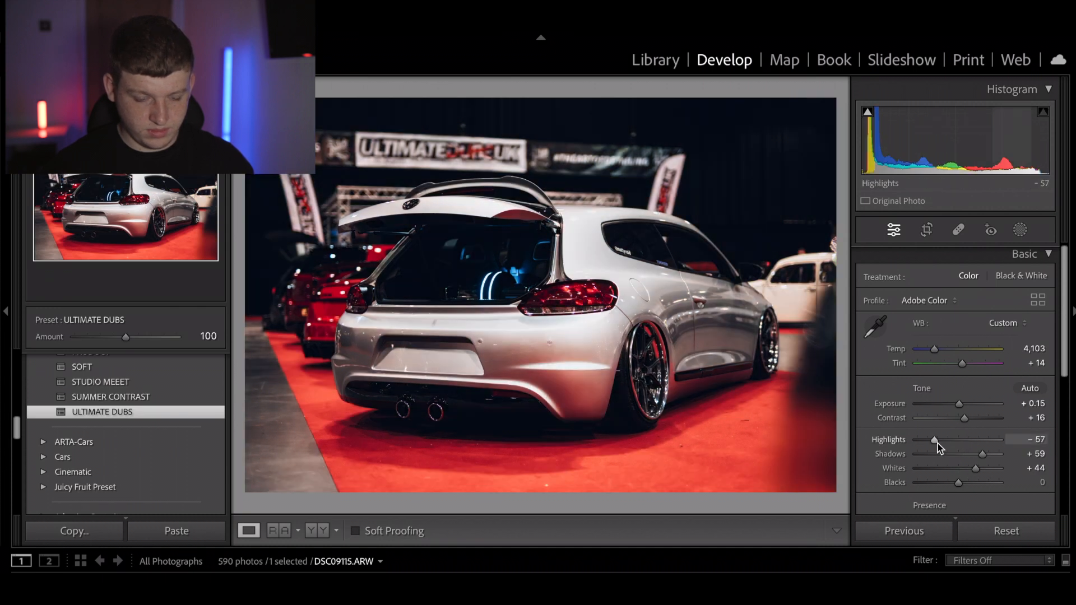
double_click(957, 419)
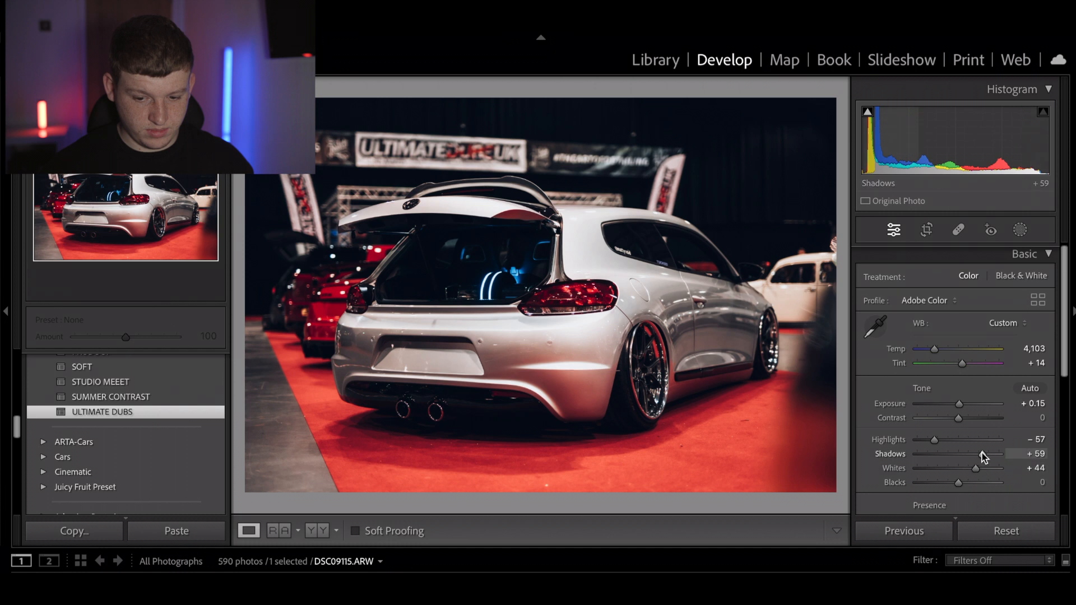
drag(984, 457, 992, 457)
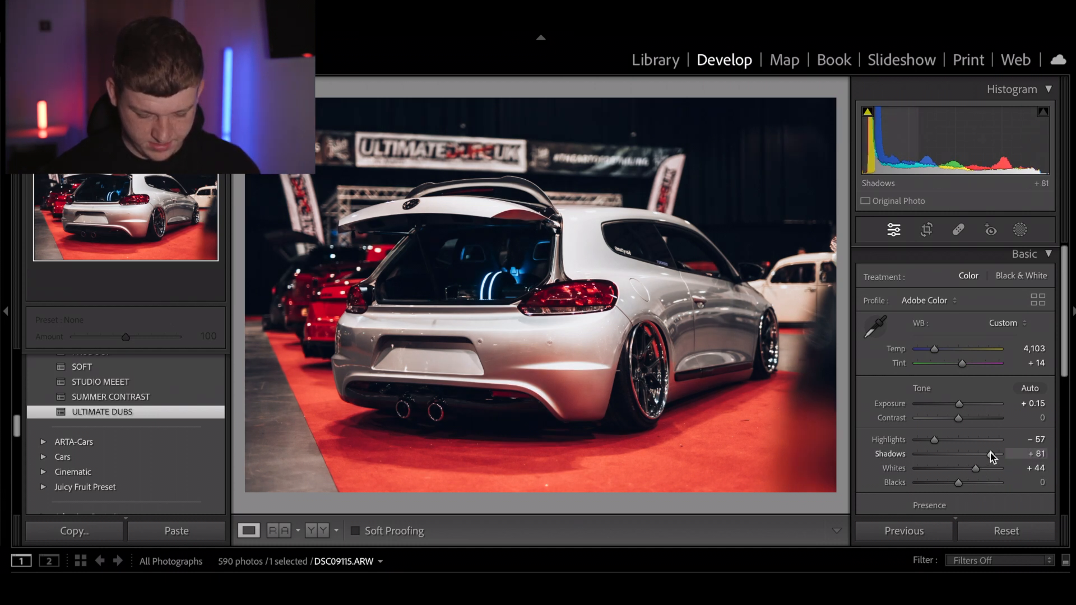
Step: Apply the ULTIMATE DUBS preset to the front wheel photo DSC09118.ARW and set its Shadows to +83
key(Right)
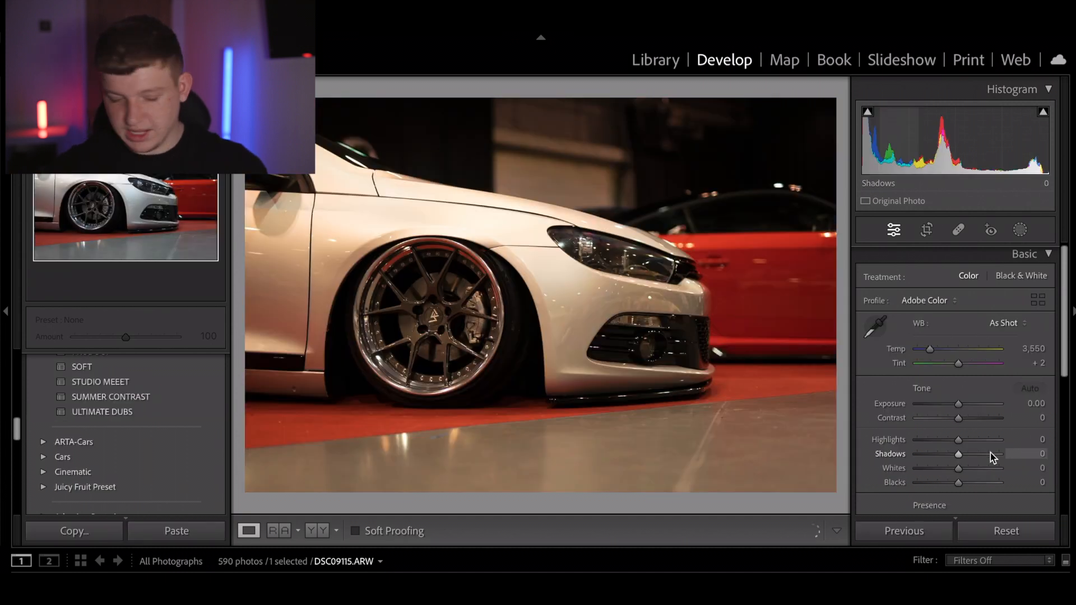
click(178, 409)
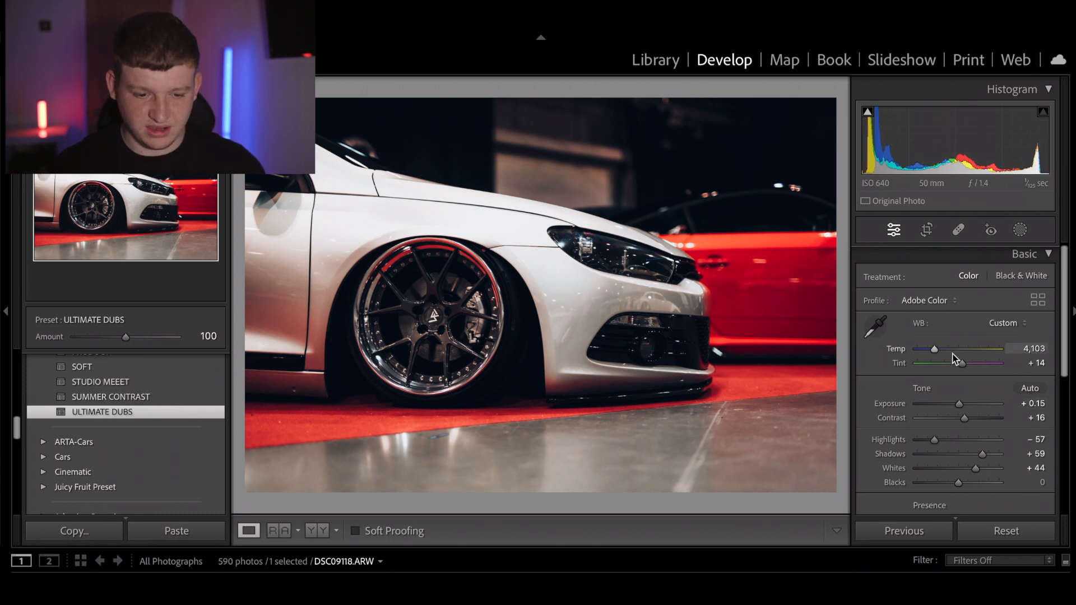
drag(982, 454, 992, 456)
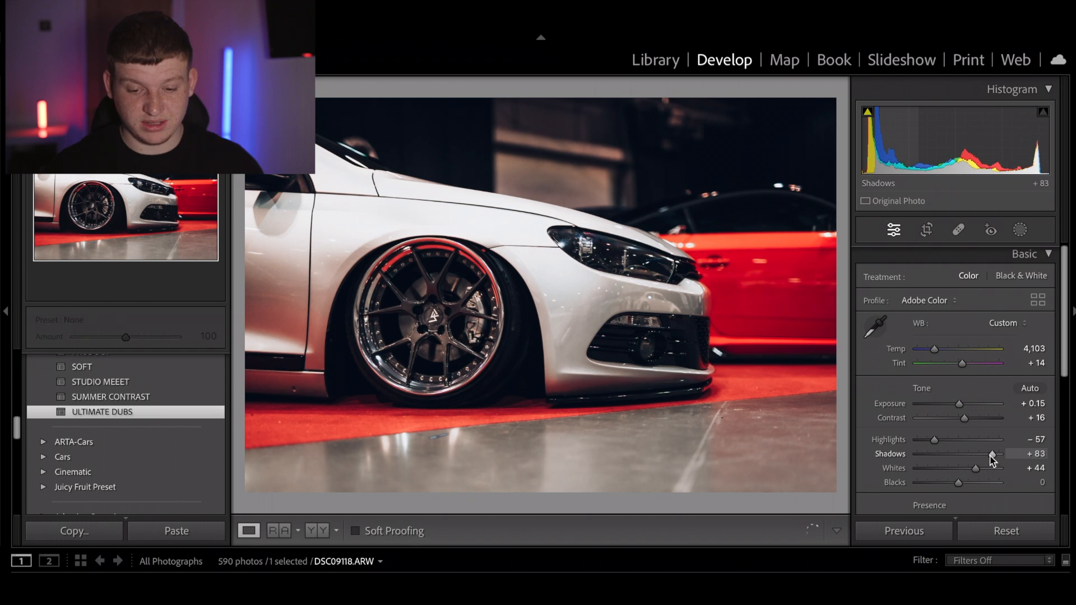
key(Right)
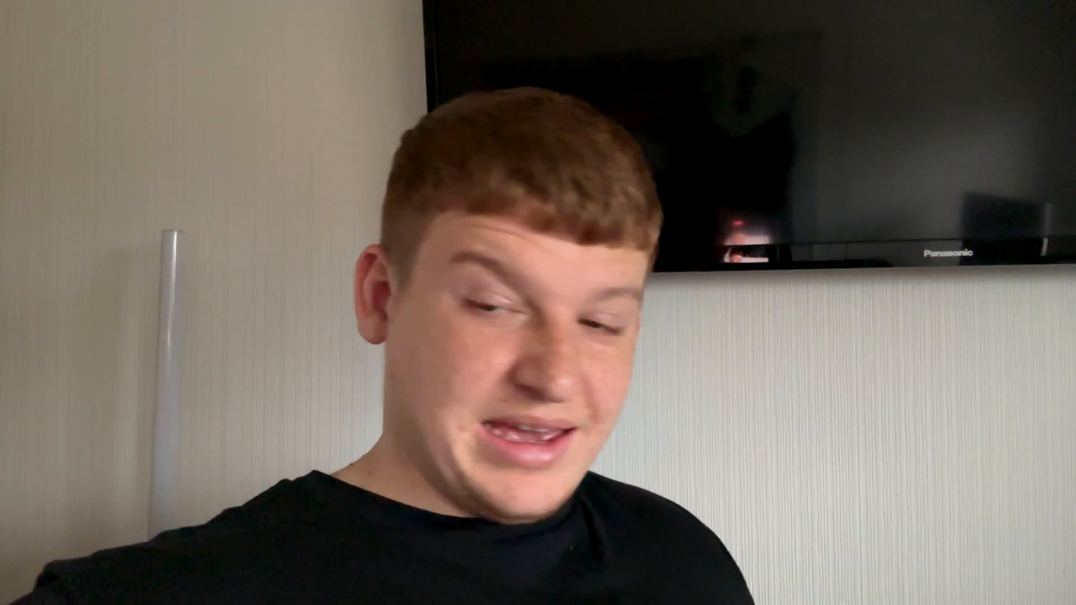